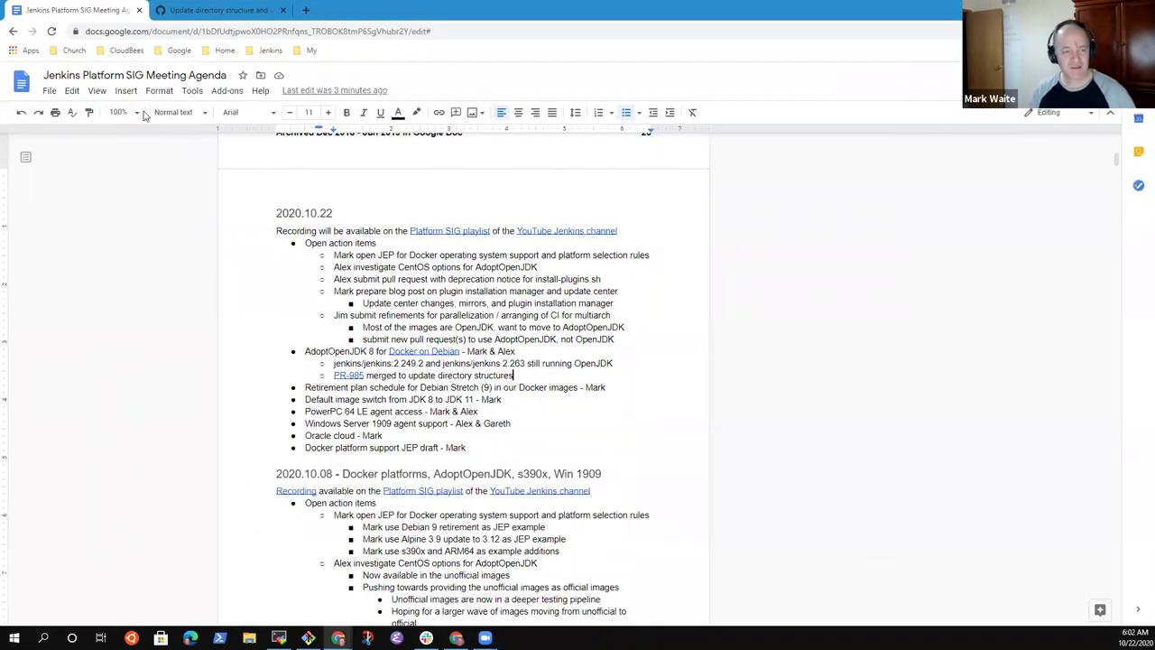
# Set the document zoom to 150% and highlight the Open action items line of the 2020.10.22 agenda
pyautogui.click(135, 114)
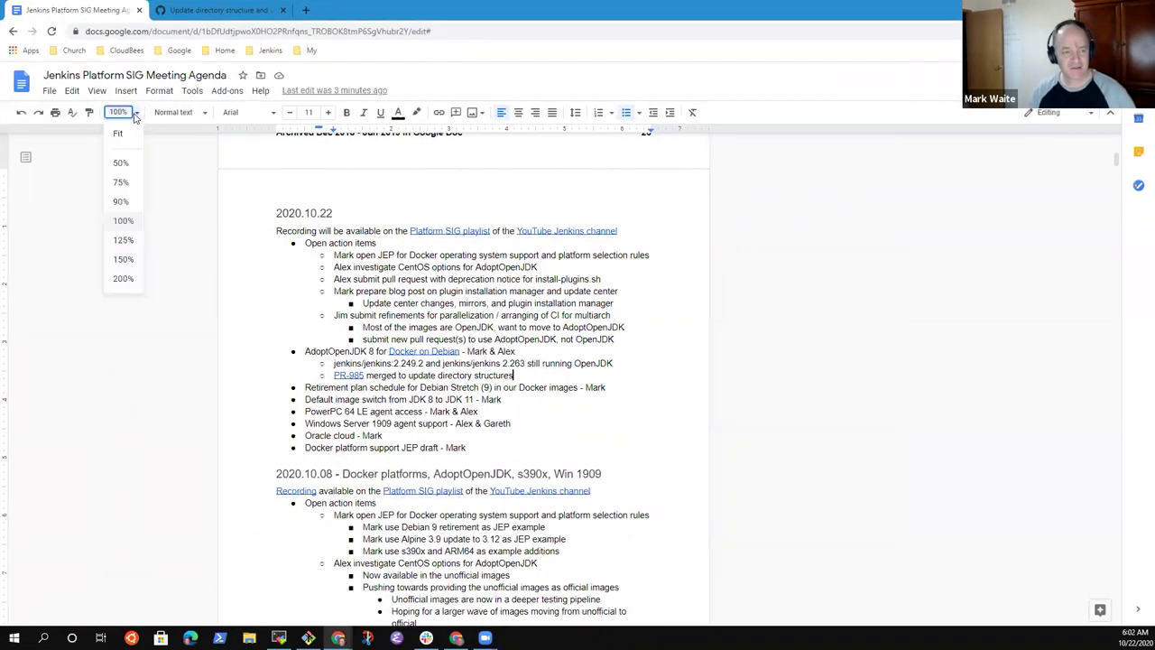
pyautogui.click(124, 258)
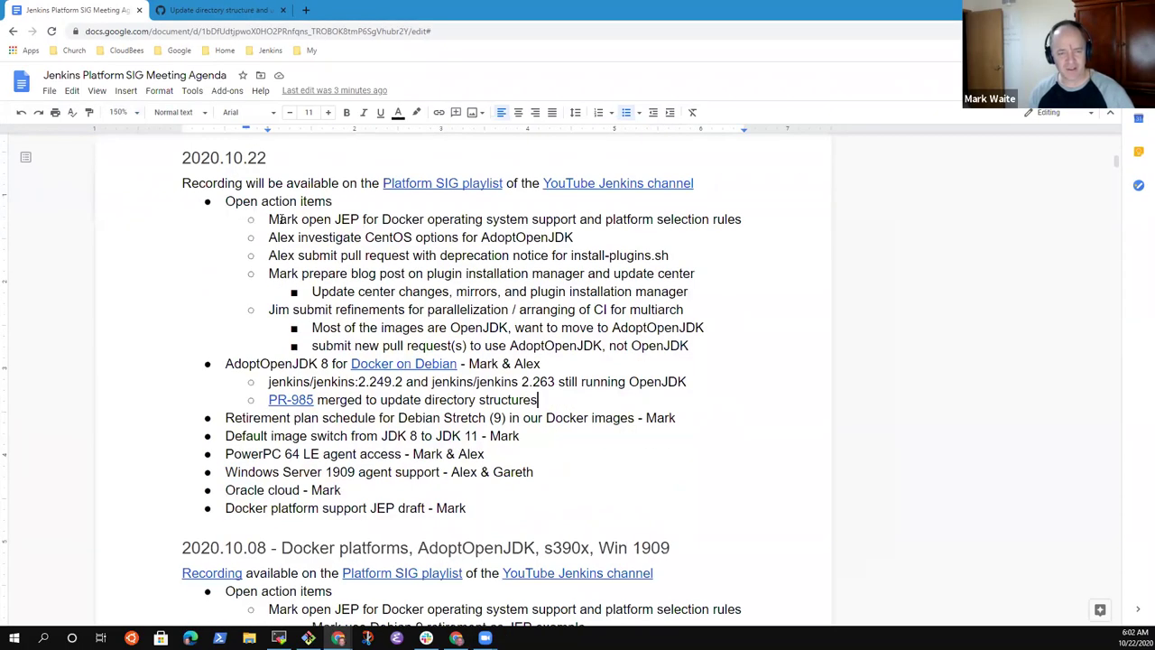
pyautogui.click(330, 231)
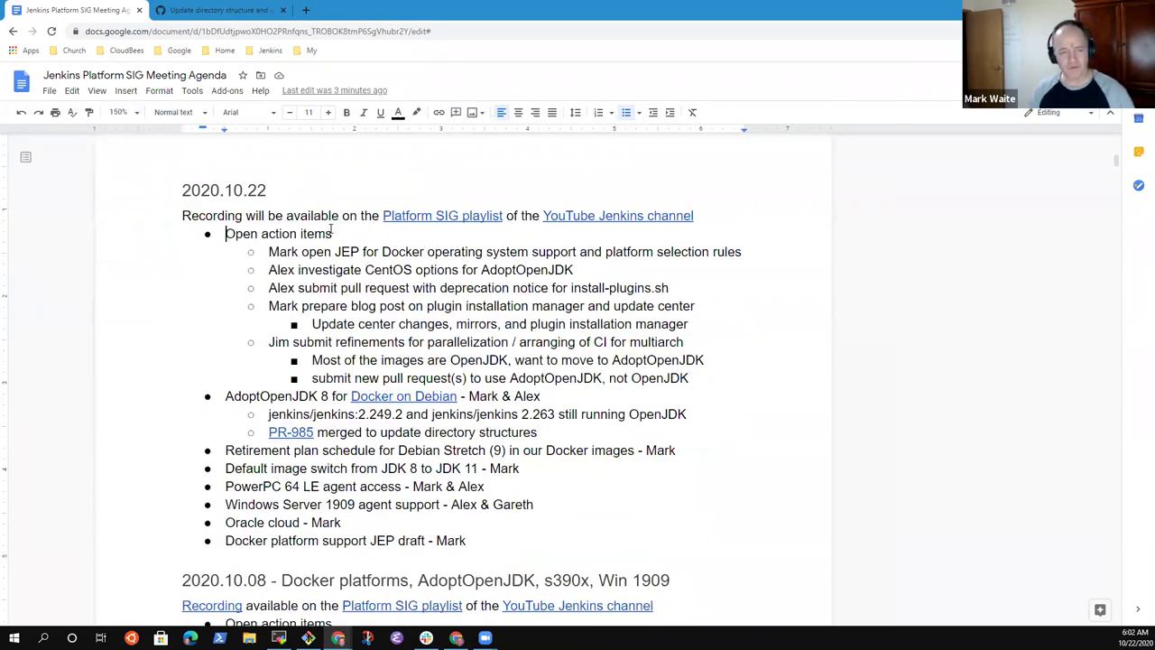
pyautogui.press('Home')
pyautogui.hotkey('shift', 'End')
# Highlight in turn the AdoptOpenJDK 8 and Debian Stretch (9) retirement plan topics in the 2020.10.22 agenda
pyautogui.press('Down')
pyautogui.press('Down')
pyautogui.press('Down')
pyautogui.press('Down')
pyautogui.press('Down')
pyautogui.press('Down')
pyautogui.press('Down')
pyautogui.press('Down')
pyautogui.press('Down')
pyautogui.press('Home')
pyautogui.hotkey('shift', 'End')
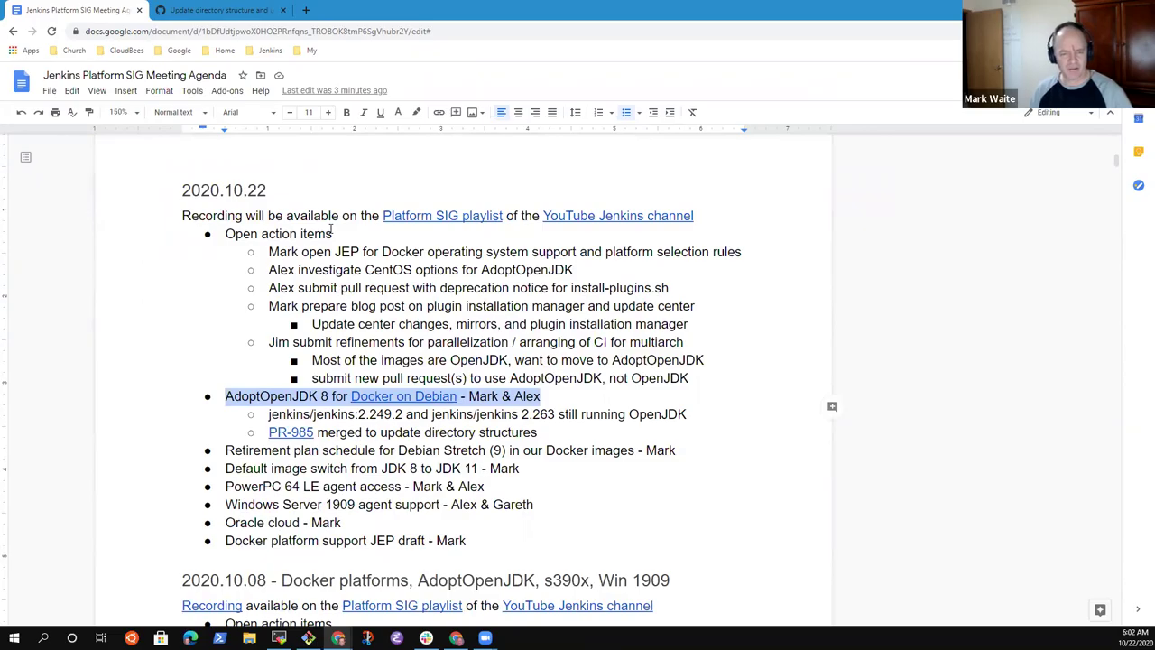
pyautogui.press('Down')
pyautogui.press('Down')
pyautogui.press('Down')
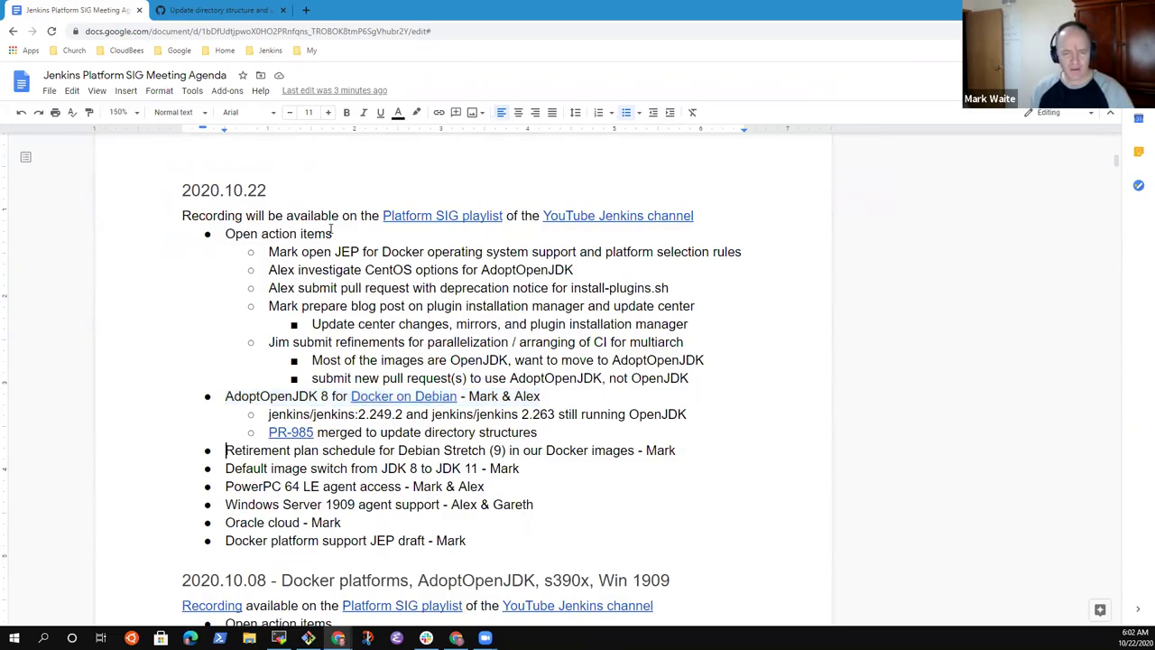
pyautogui.hotkey('shift', 'End')
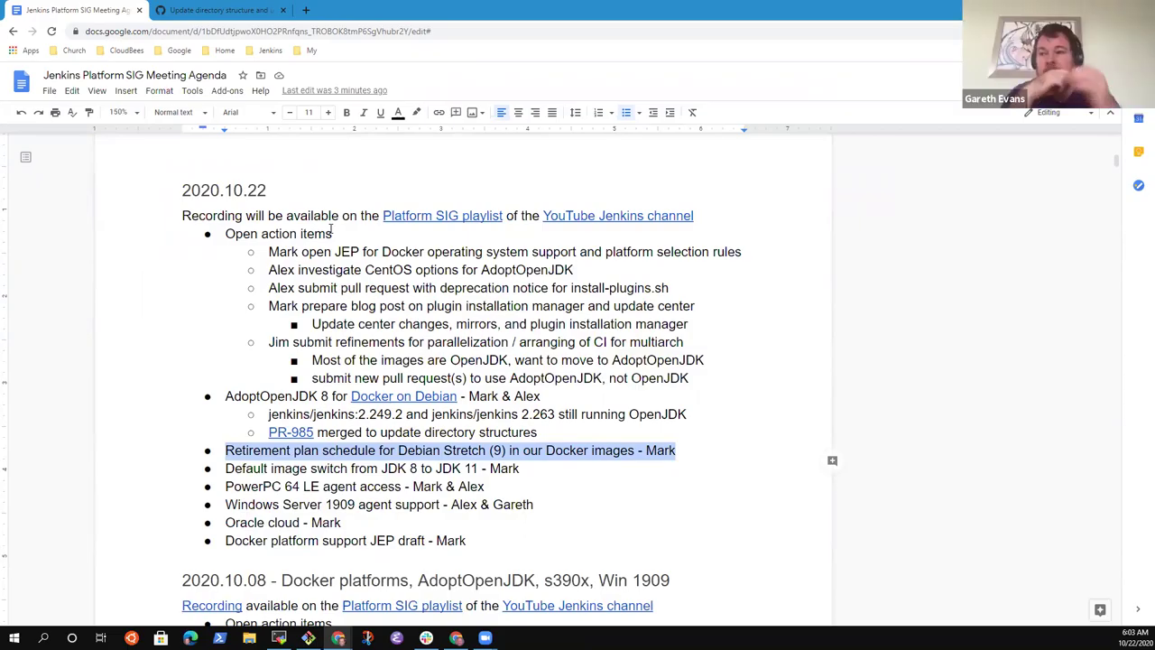
# Highlight the remaining 2020.10.22 agenda topics one by one, from the default image switch to the Docker platform support JEP draft
pyautogui.press('Down')
pyautogui.press('Home')
pyautogui.hotkey('shift', 'End')
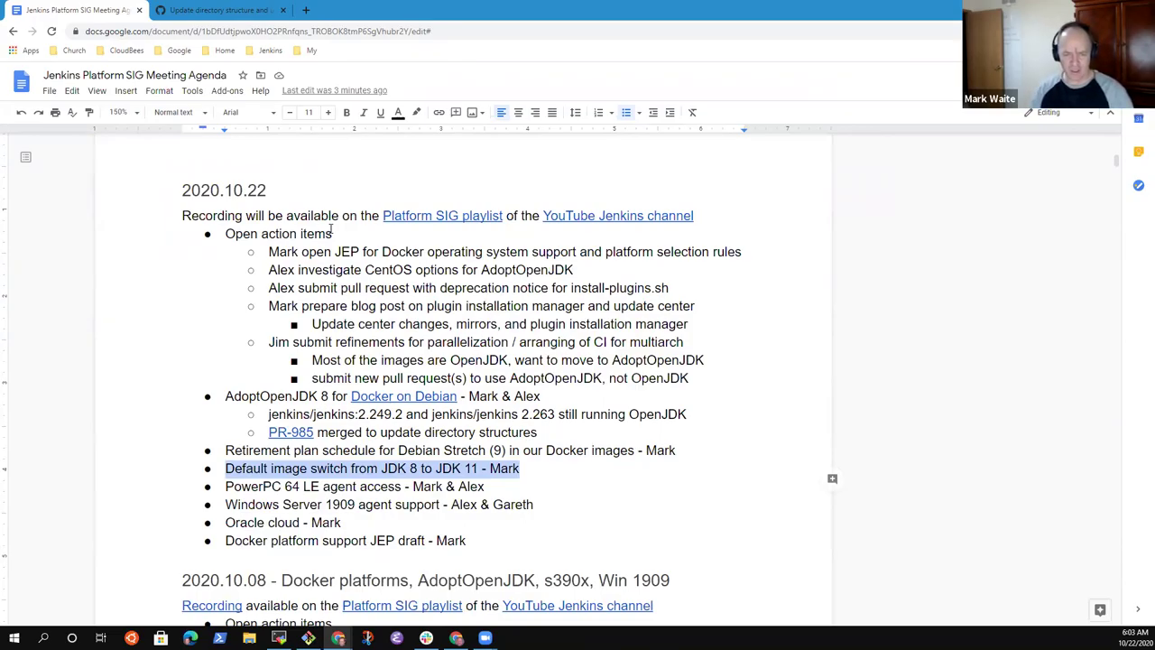
pyautogui.press('Down')
pyautogui.press('Home')
pyautogui.hotkey('shift', 'End')
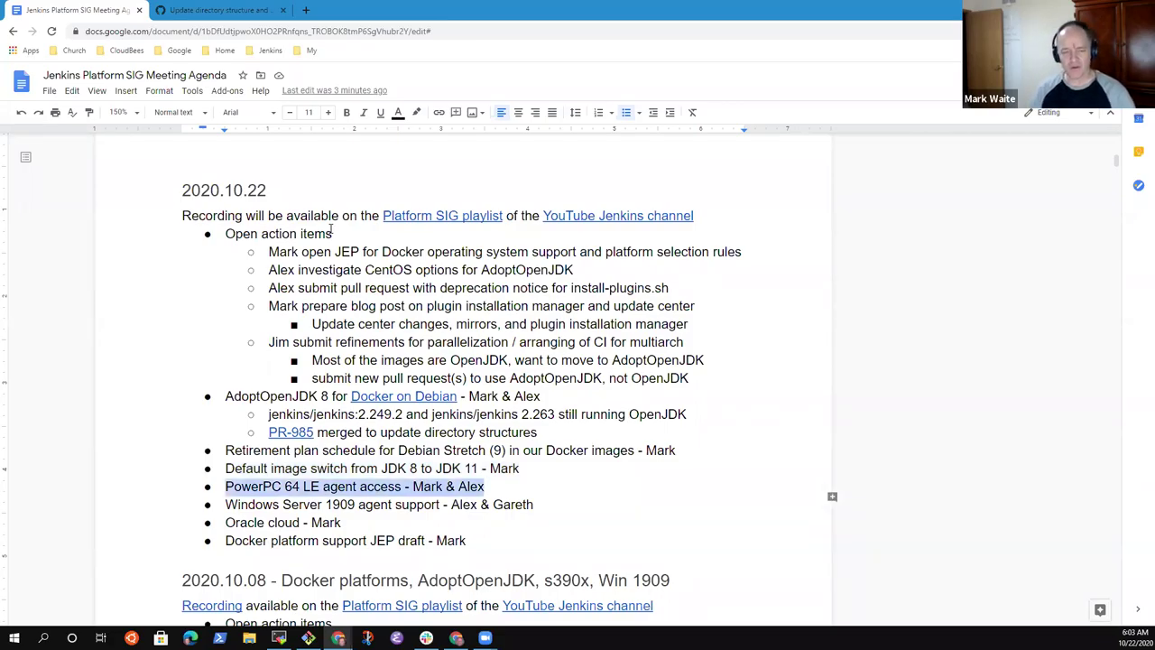
pyautogui.press('Down')
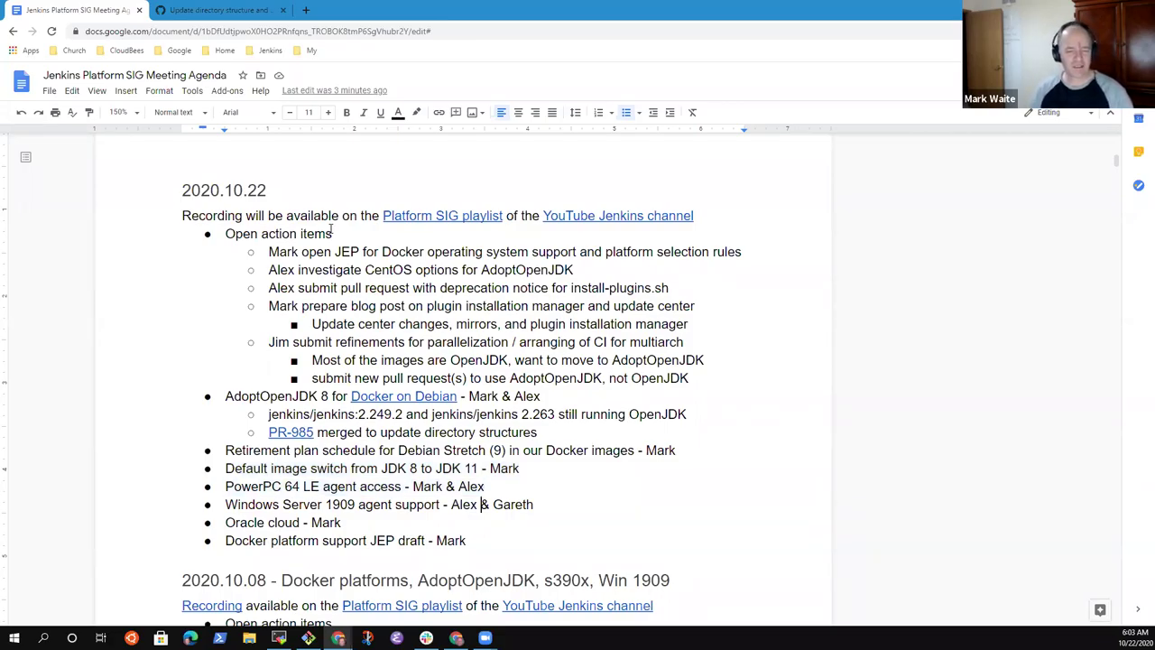
pyautogui.press('Home')
pyautogui.hotkey('shift', 'End')
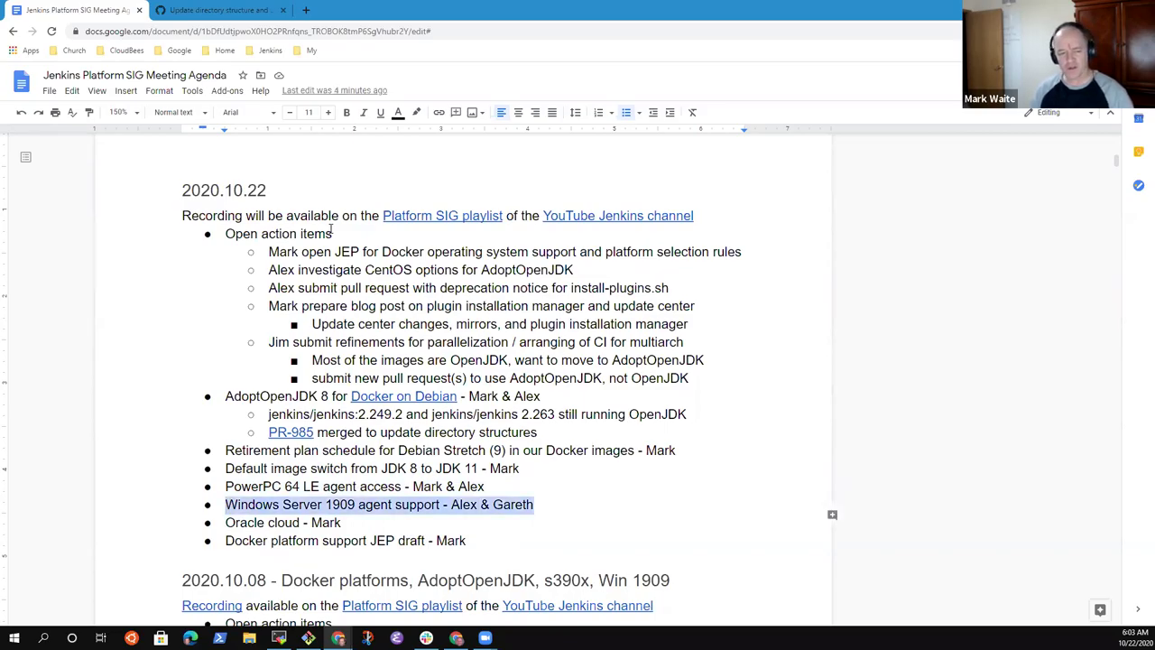
pyautogui.press('Down')
pyautogui.press('Home')
pyautogui.hotkey('shift', 'End')
pyautogui.press('Down')
pyautogui.press('Home')
pyautogui.hotkey('shift', 'End')
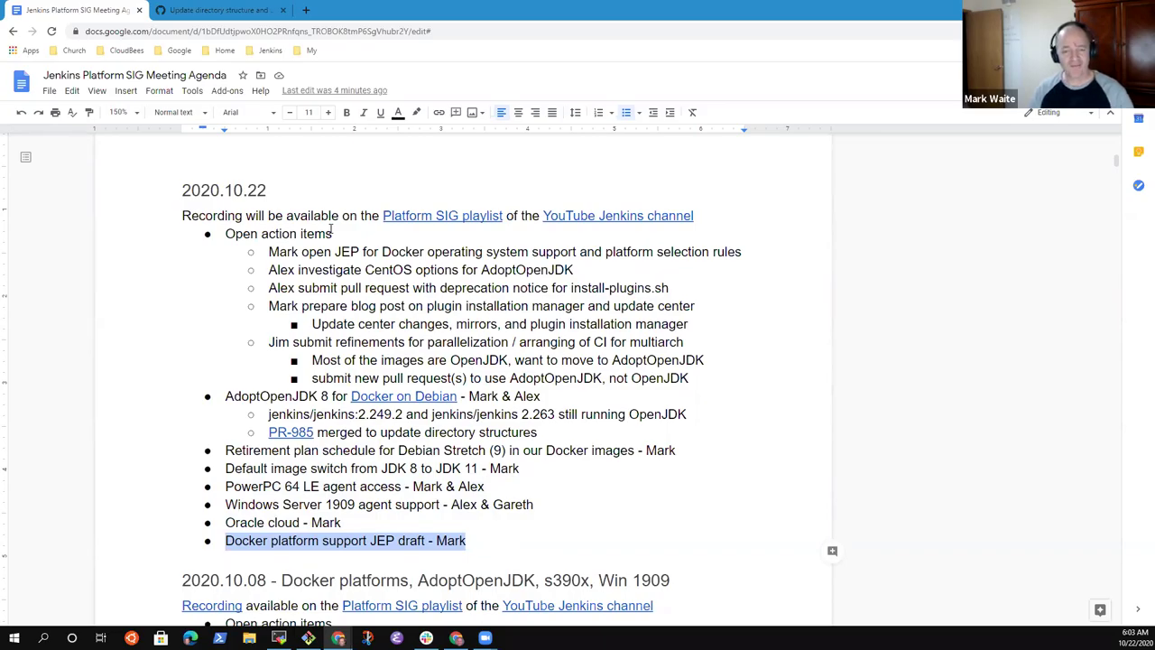
# Add a nested bullet under the JEP action item reading "Evaluation script ran to compare Docker configurations between various repositories"
pyautogui.press('Up')
pyautogui.press('Up')
pyautogui.press('Up')
pyautogui.press('Up')
pyautogui.press('Up')
pyautogui.press('Up')
pyautogui.press('Up')
pyautogui.press('Up')
pyautogui.press('Up')
pyautogui.press('Up')
pyautogui.press('Up')
pyautogui.press('Up')
pyautogui.press('Up')
pyautogui.press('Up')
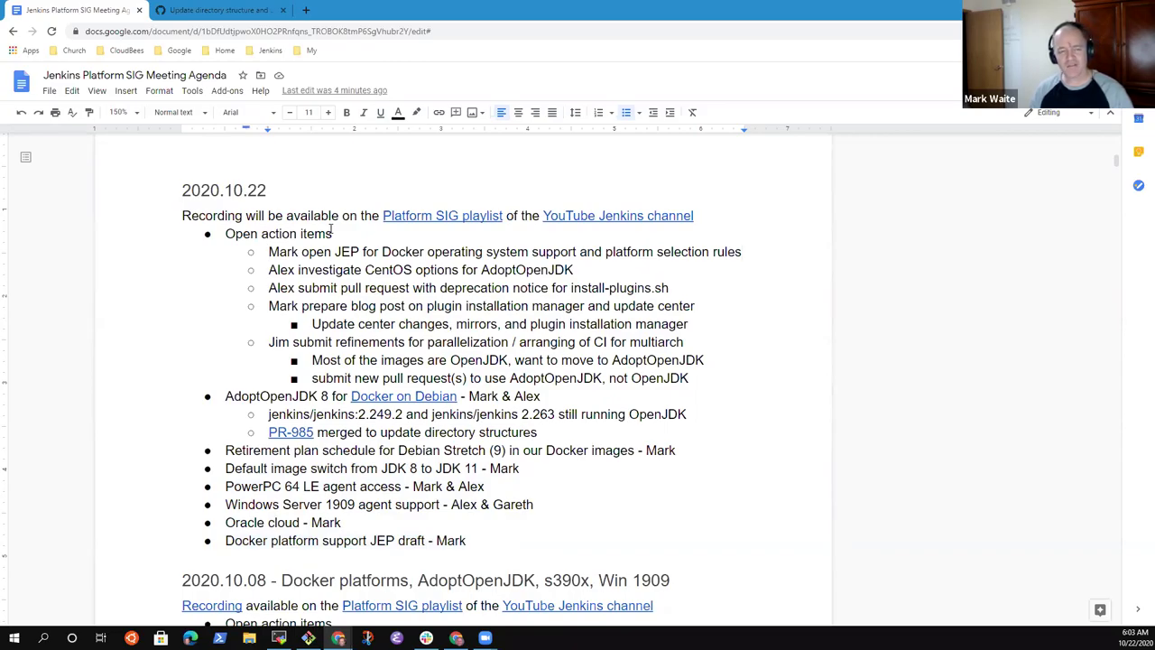
pyautogui.press('End')
pyautogui.press('Return')
pyautogui.press('Tab')
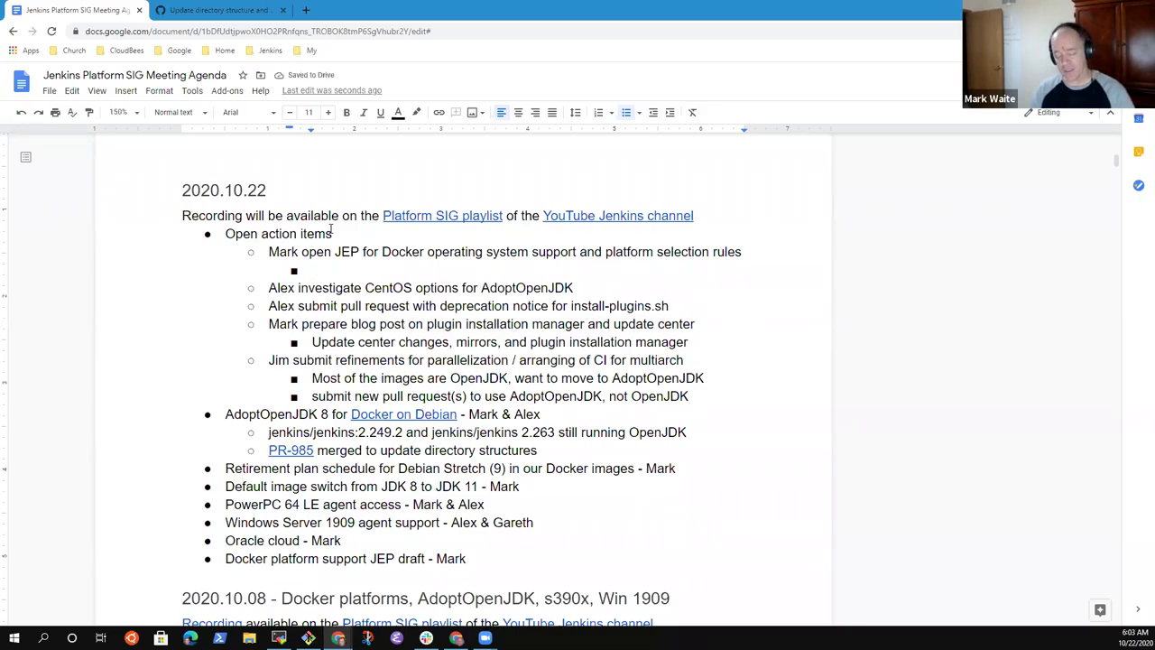
pyautogui.write('Evaluation sc')
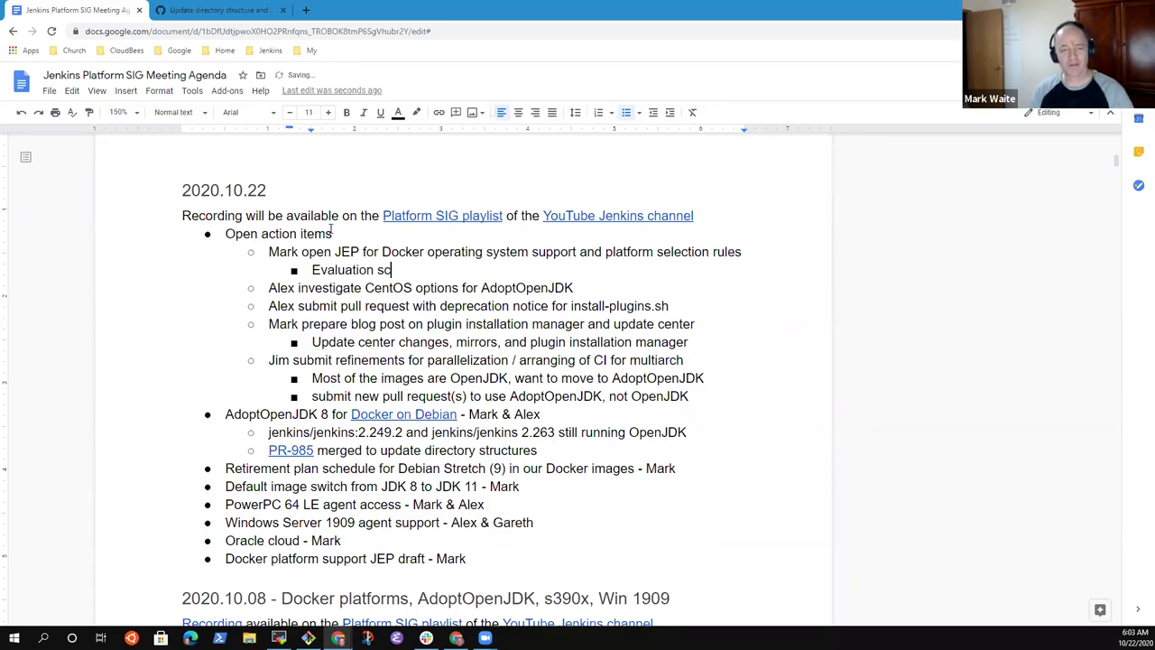
pyautogui.write('ript ran ')
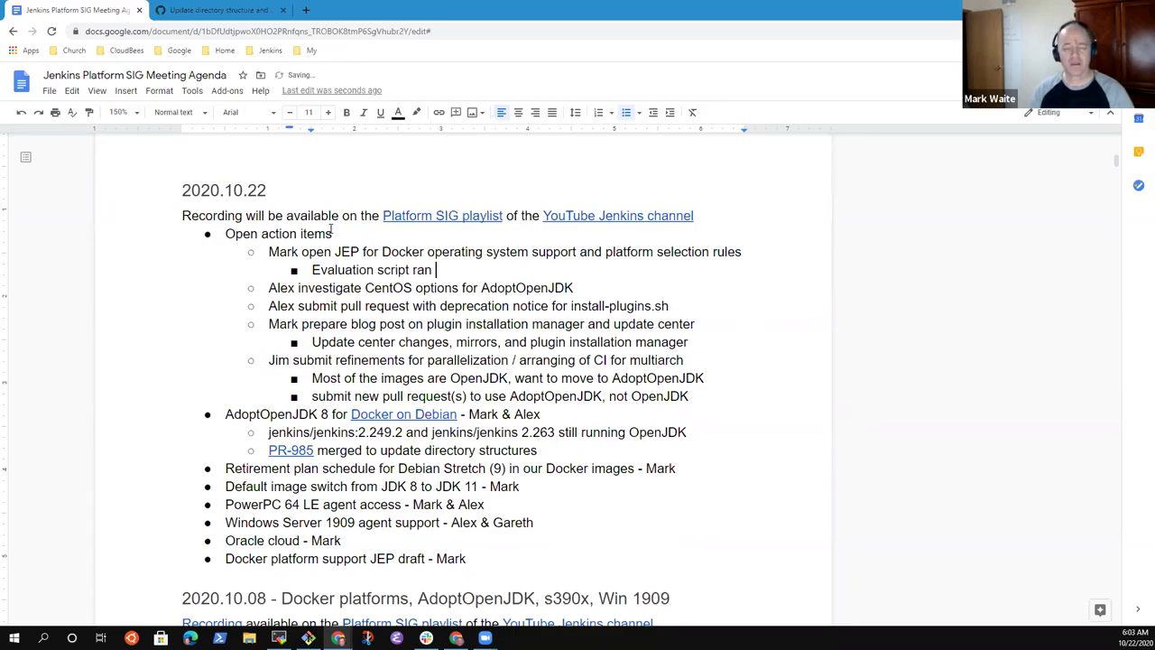
pyautogui.write('to compare ')
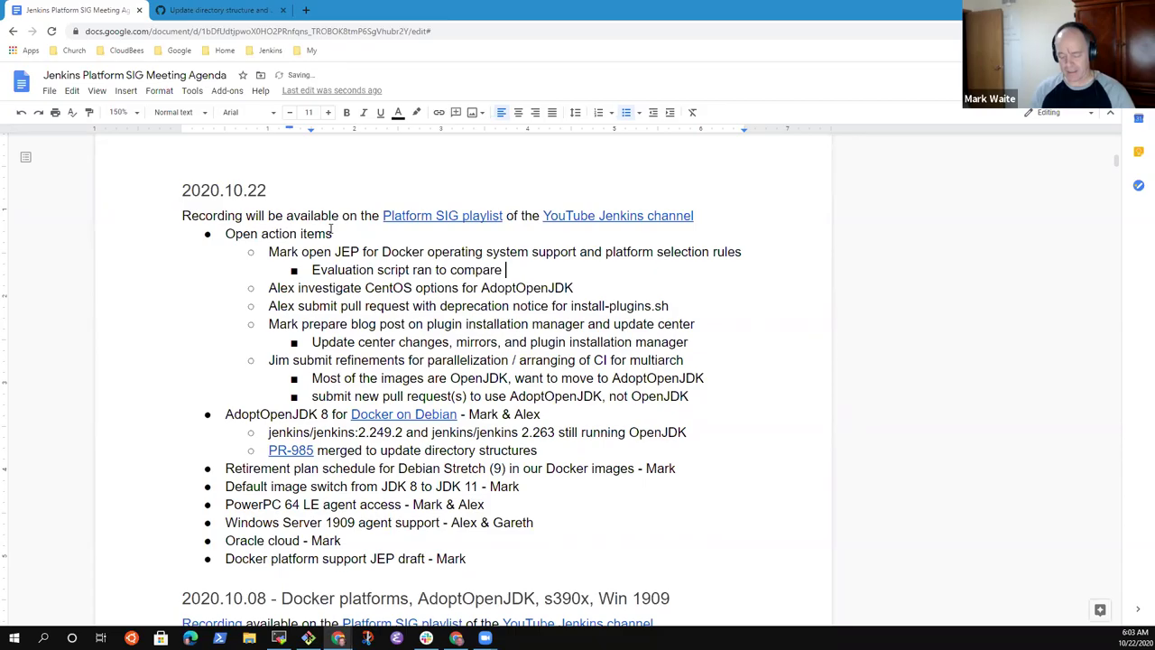
pyautogui.write('Docker ')
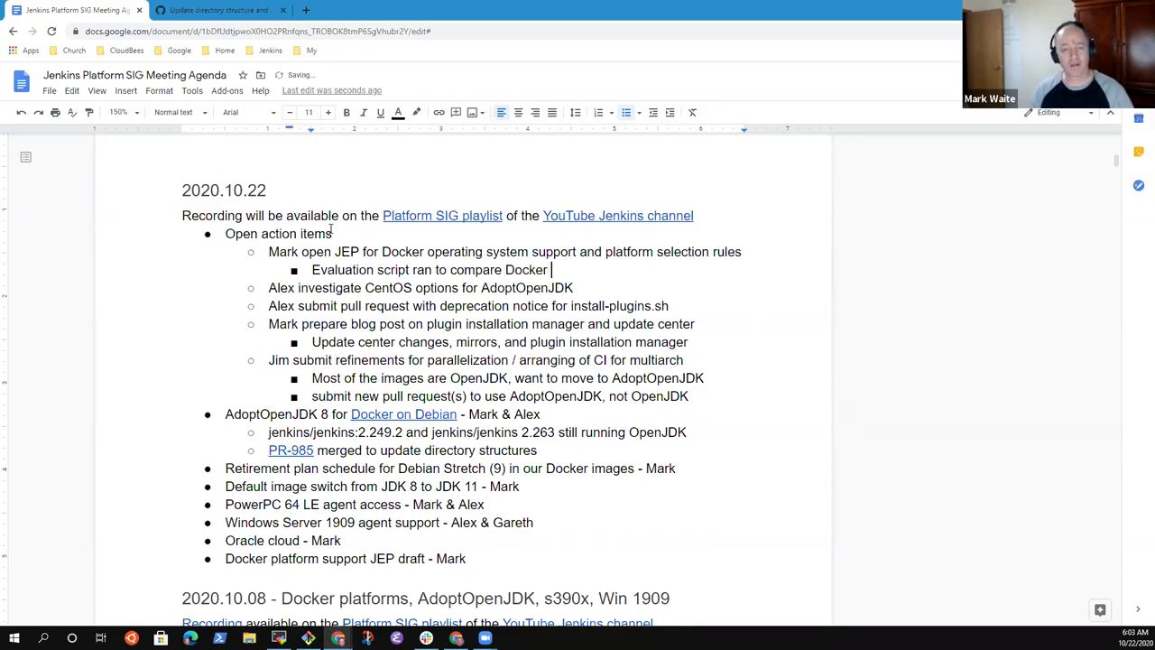
pyautogui.write('configurations ')
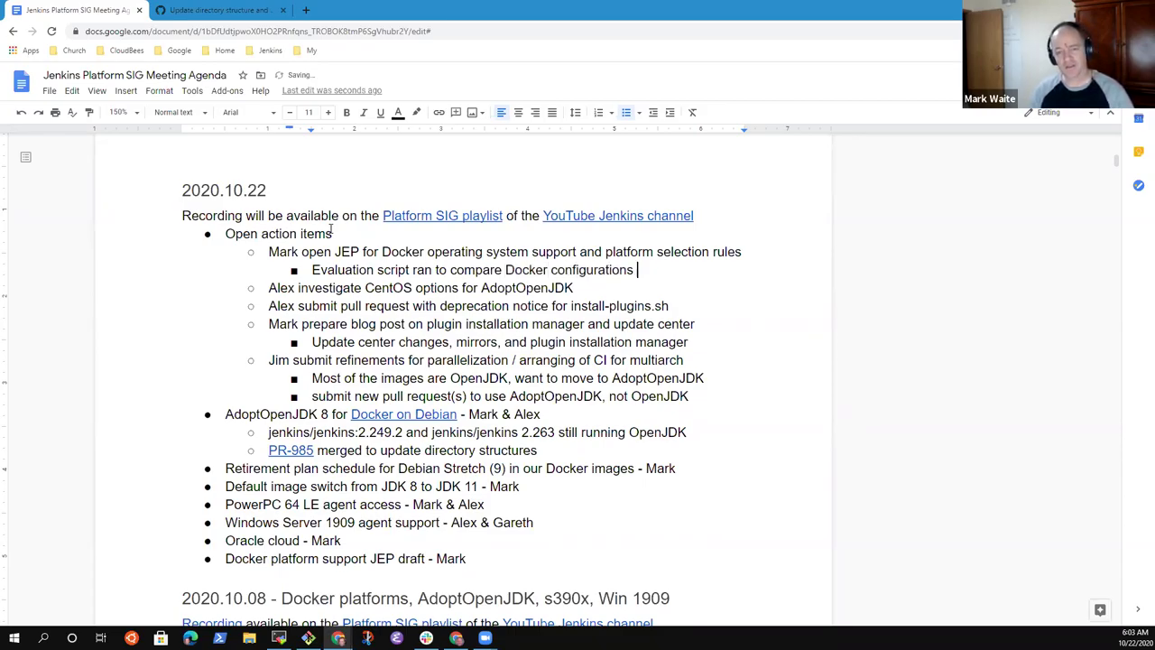
pyautogui.write('between ')
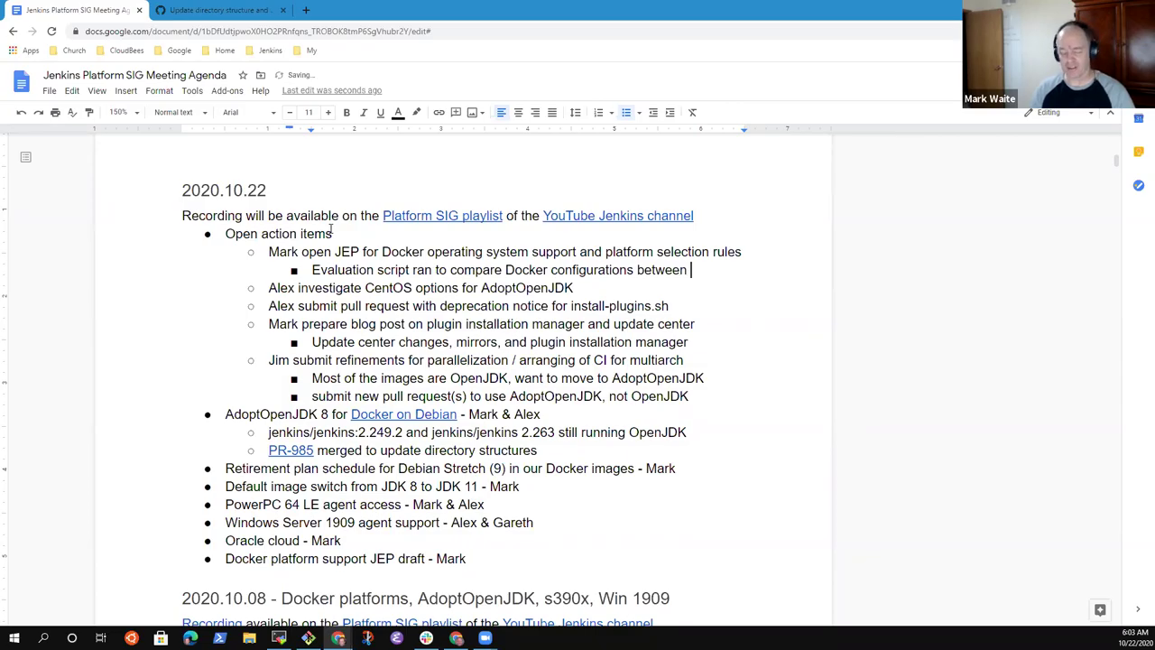
pyautogui.write('various repositori')
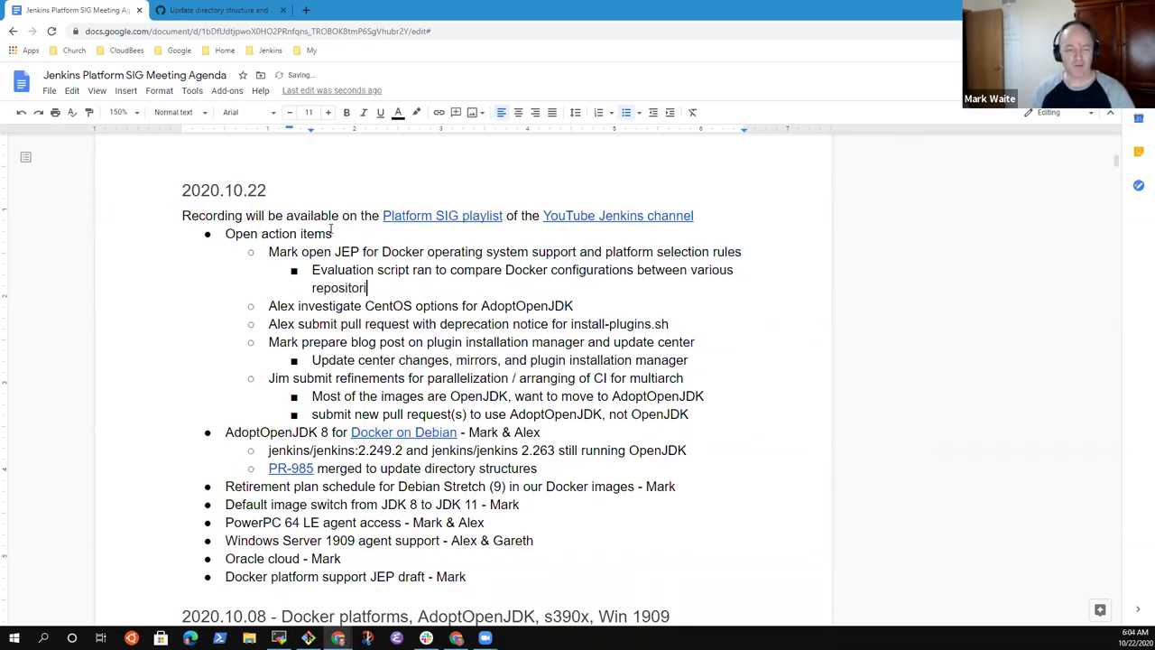
pyautogui.write('es')
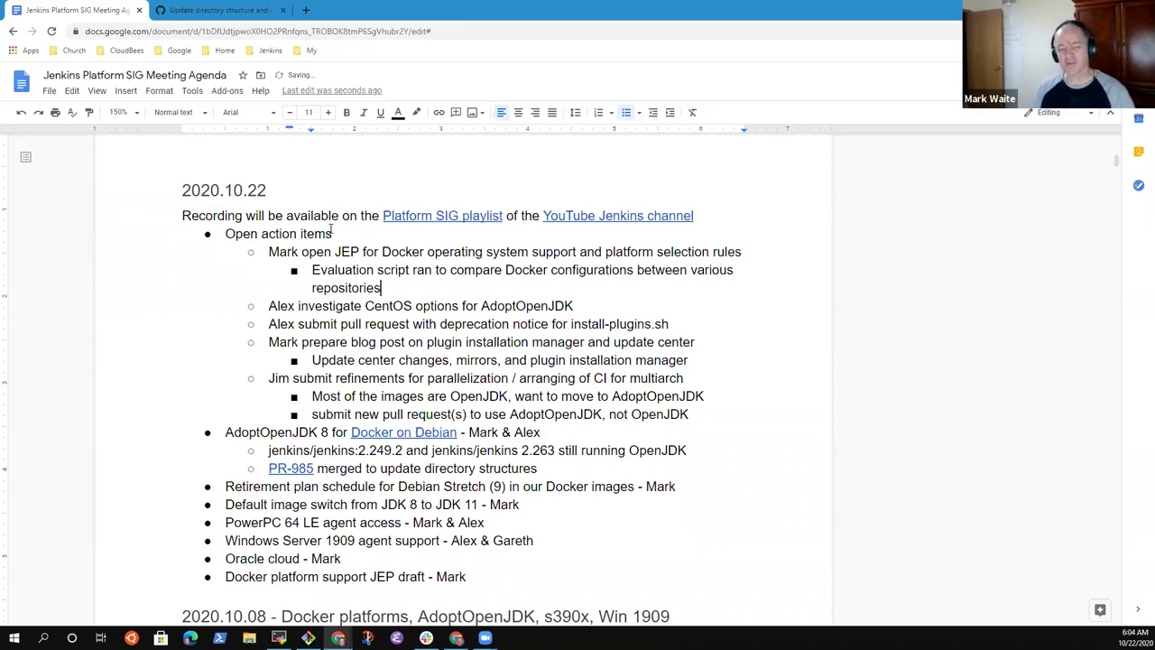
# List Jenkins core, Jenkins agent, Jenkins inbound agent and Jenkins ssh agent as sub-bullets beneath the evaluation script note
pyautogui.press('Return')
pyautogui.press('Tab')
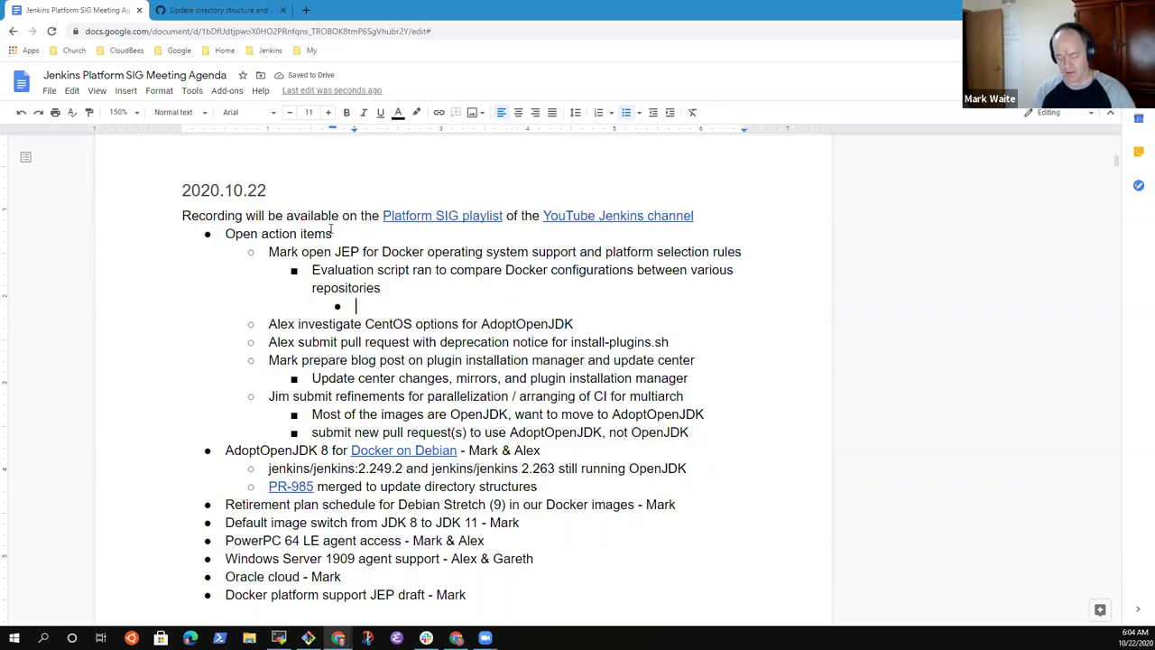
pyautogui.write('Jenkins core')
pyautogui.press('Return')
pyautogui.write('Jenkins agent')
pyautogui.press('Return')
pyautogui.write('Dock')
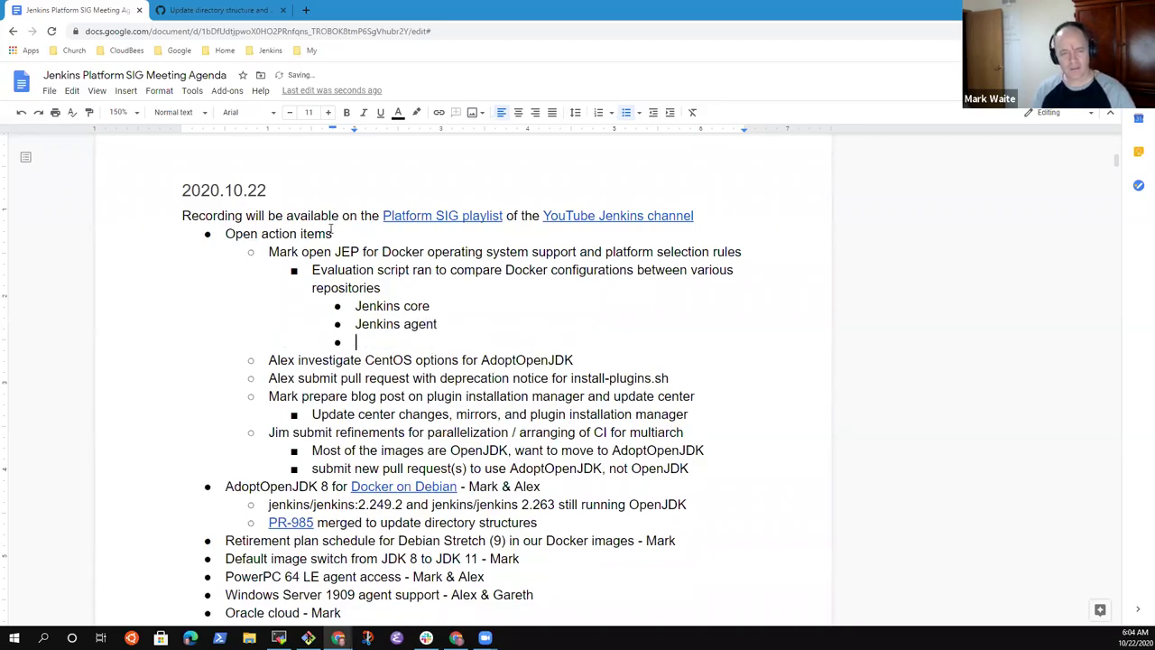
pyautogui.press('BackSpace')
pyautogui.press('BackSpace')
pyautogui.press('BackSpace')
pyautogui.press('BackSpace')
pyautogui.write('Jenkni')
pyautogui.press('BackSpace')
pyautogui.press('BackSpace')
pyautogui.write('ins inb')
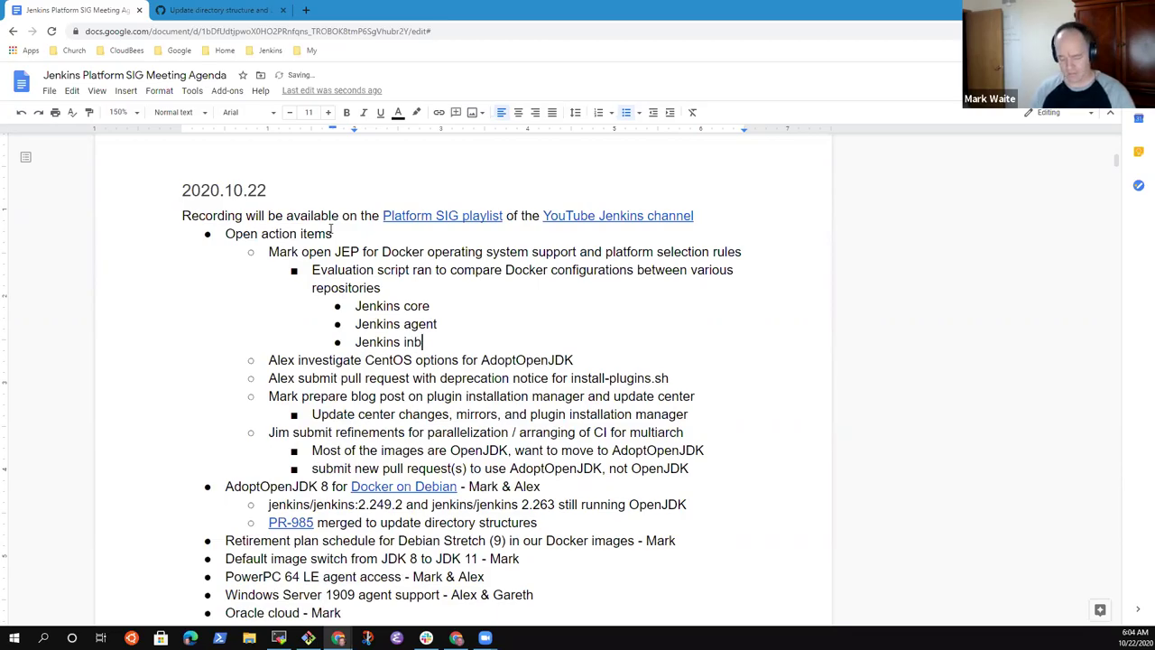
pyautogui.write('ound agent')
pyautogui.press('Return')
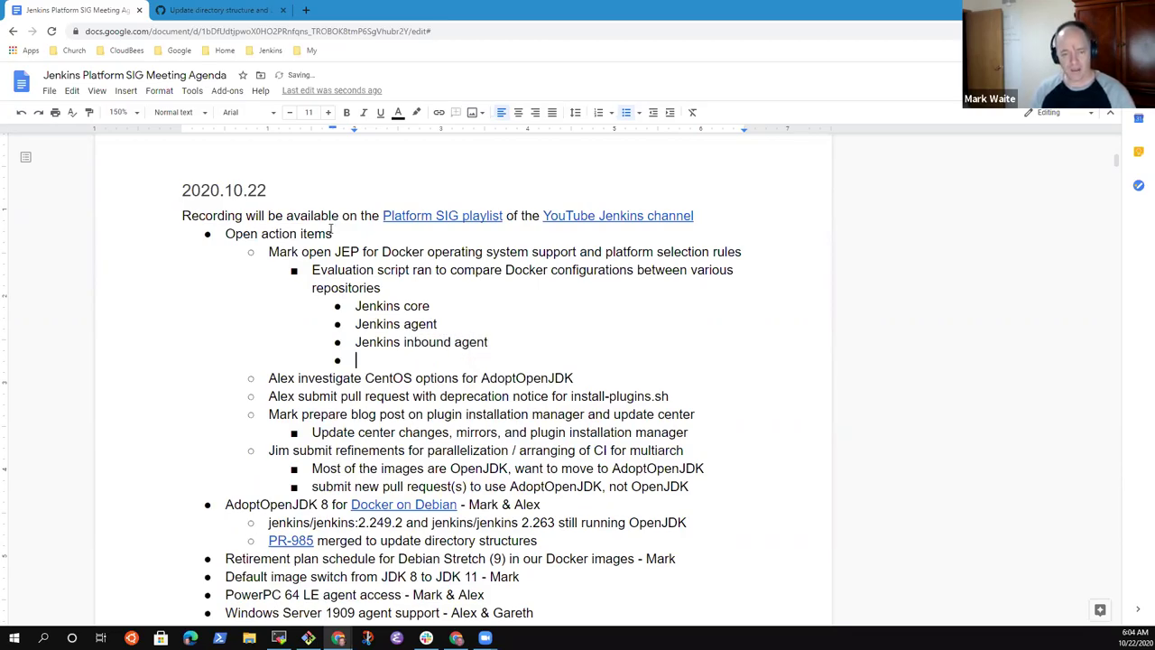
pyautogui.write('Jenkins ssh agent')
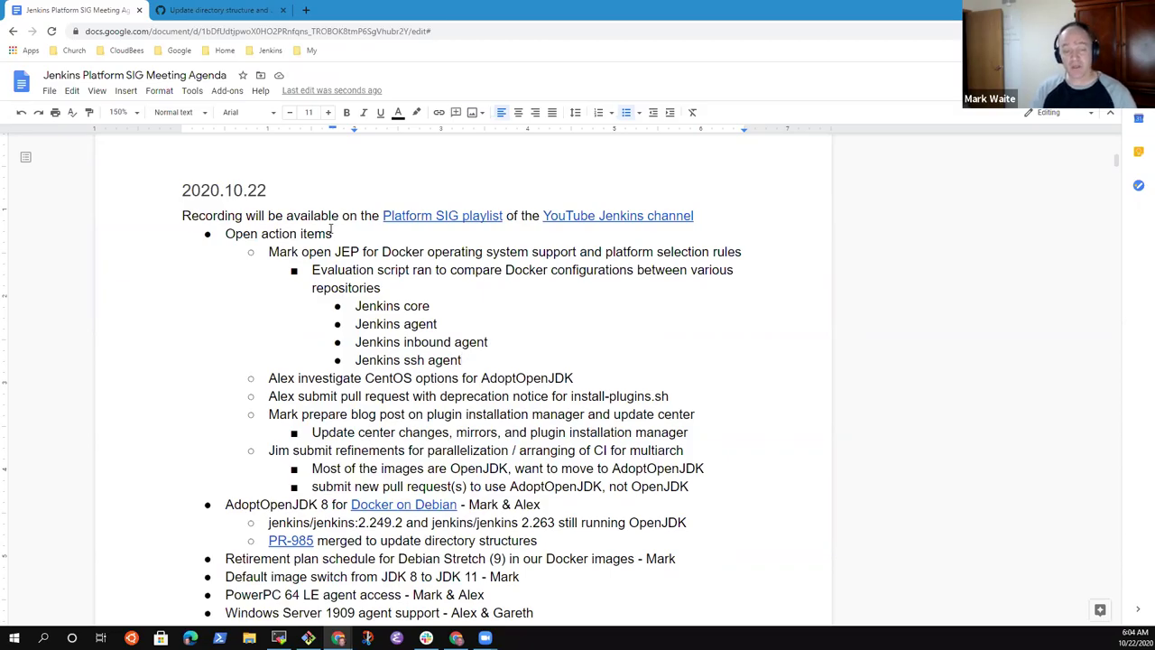
# Add a bullet at the evaluation script note's level reading "Use that data to frame the principles and rules in the platform plan"
pyautogui.press('Return')
pyautogui.hotkey('shift', 'Tab')
pyautogui.write('Use that data to ')
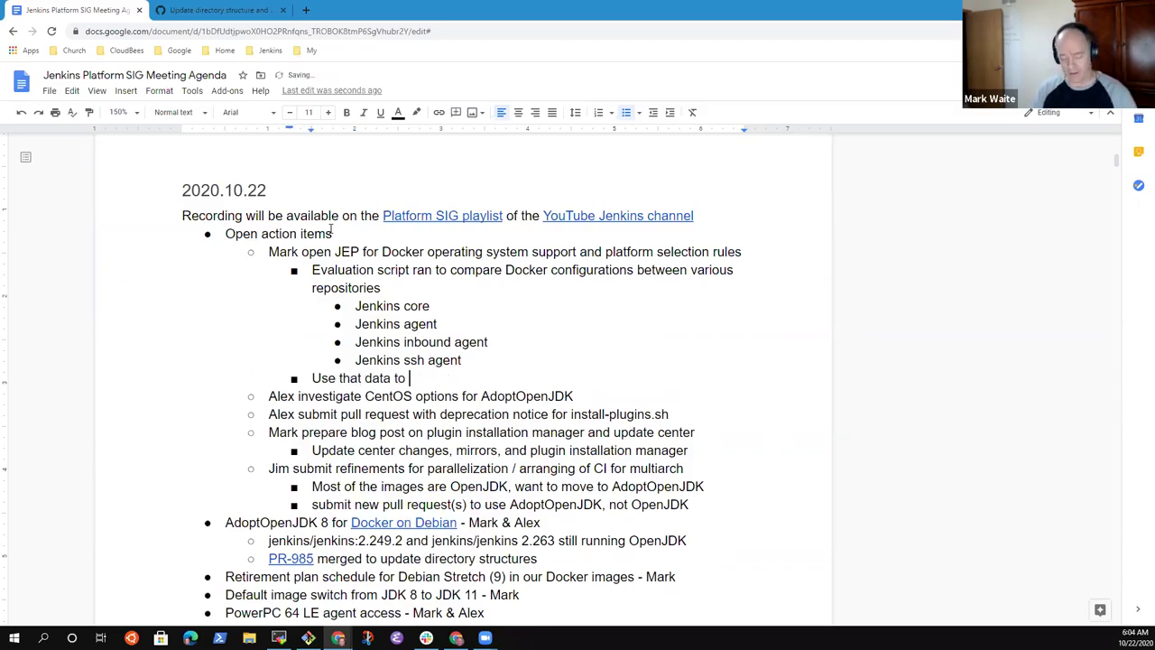
pyautogui.write('frame the ')
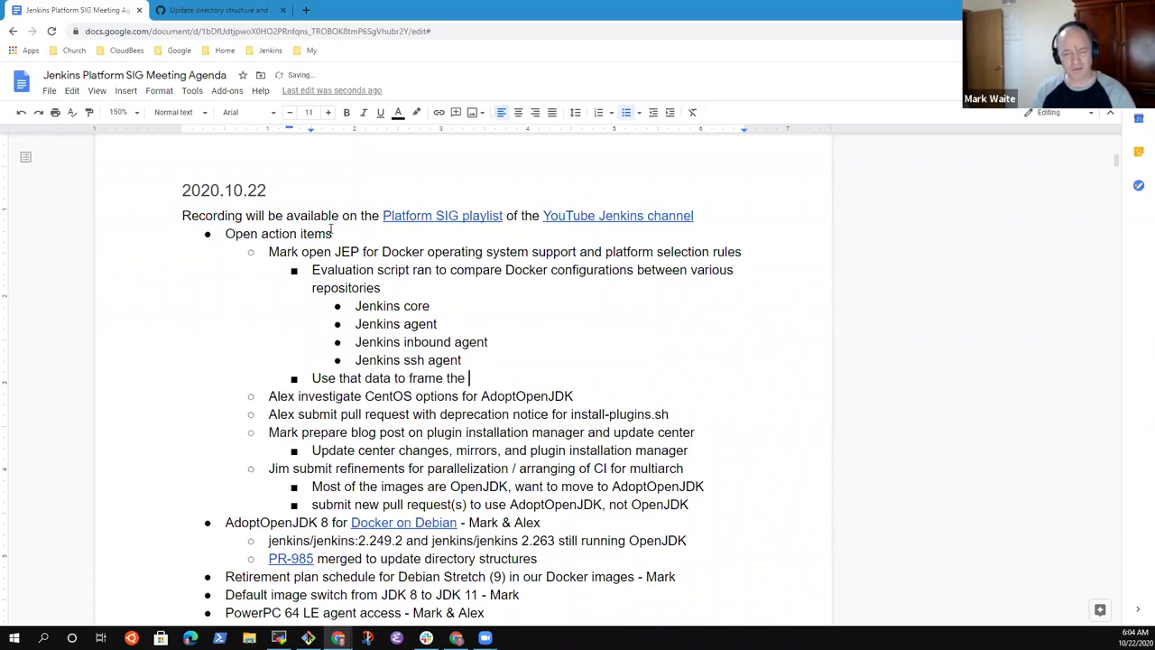
pyautogui.write('principl')
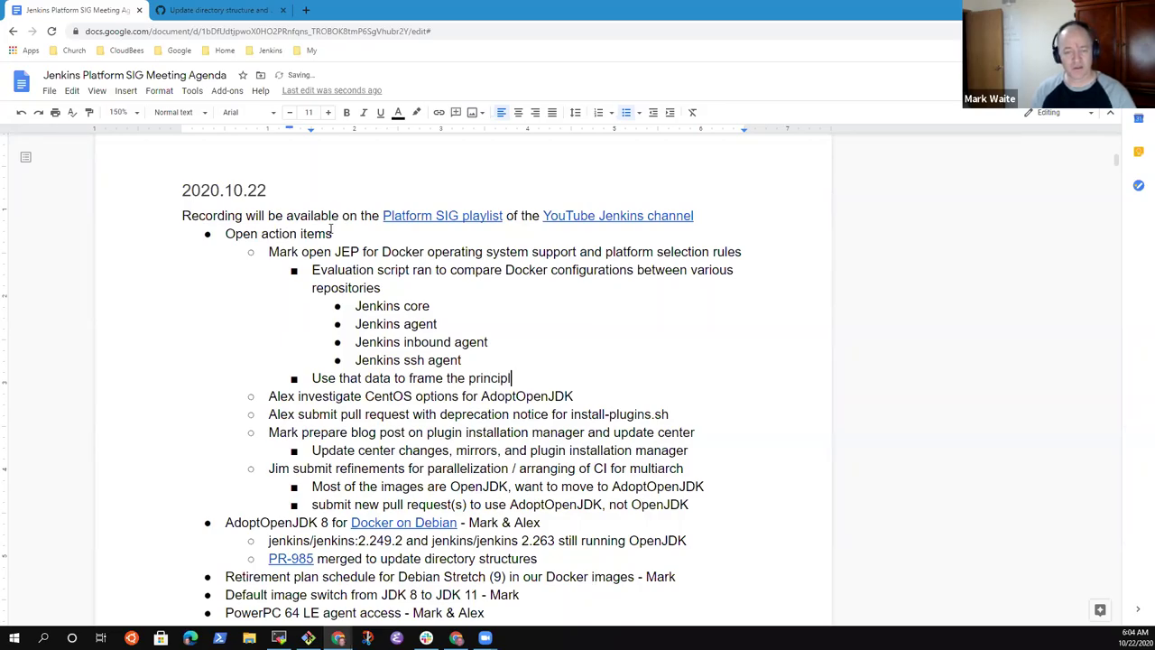
pyautogui.write('es and r')
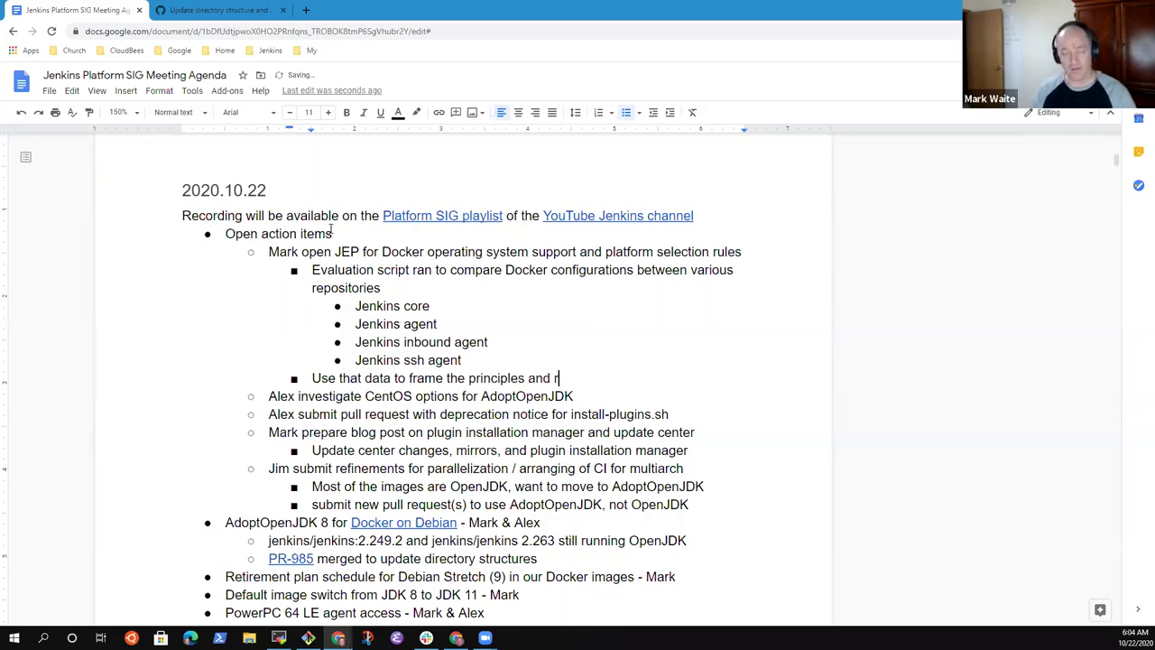
pyautogui.write('ules in th')
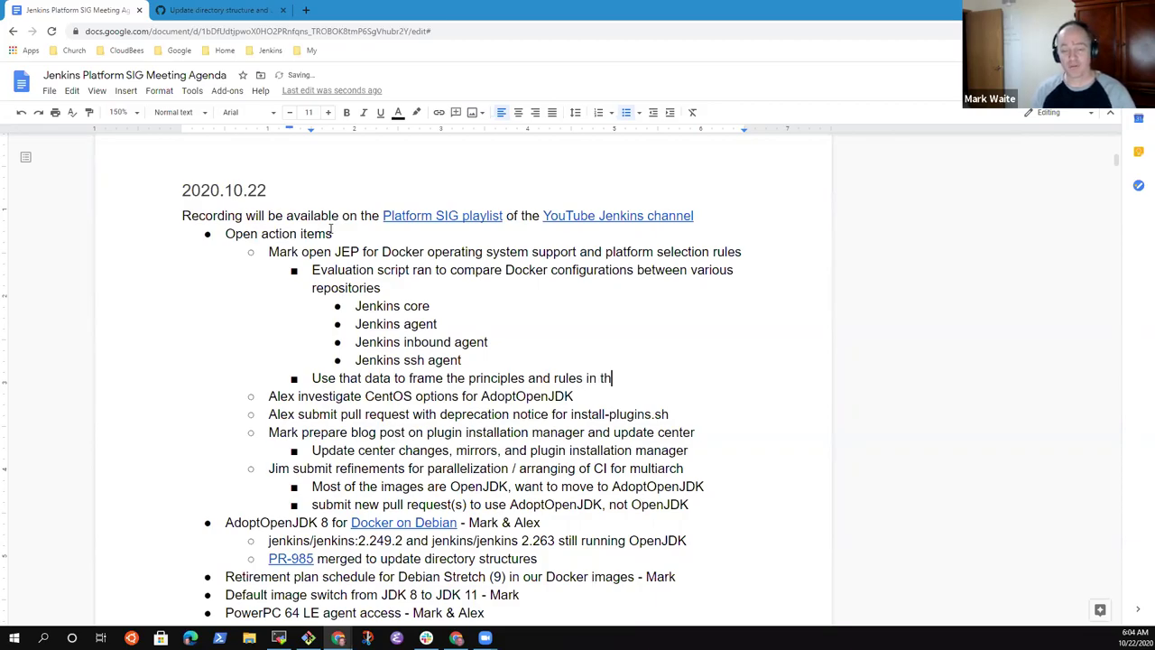
pyautogui.write('e platform plan')
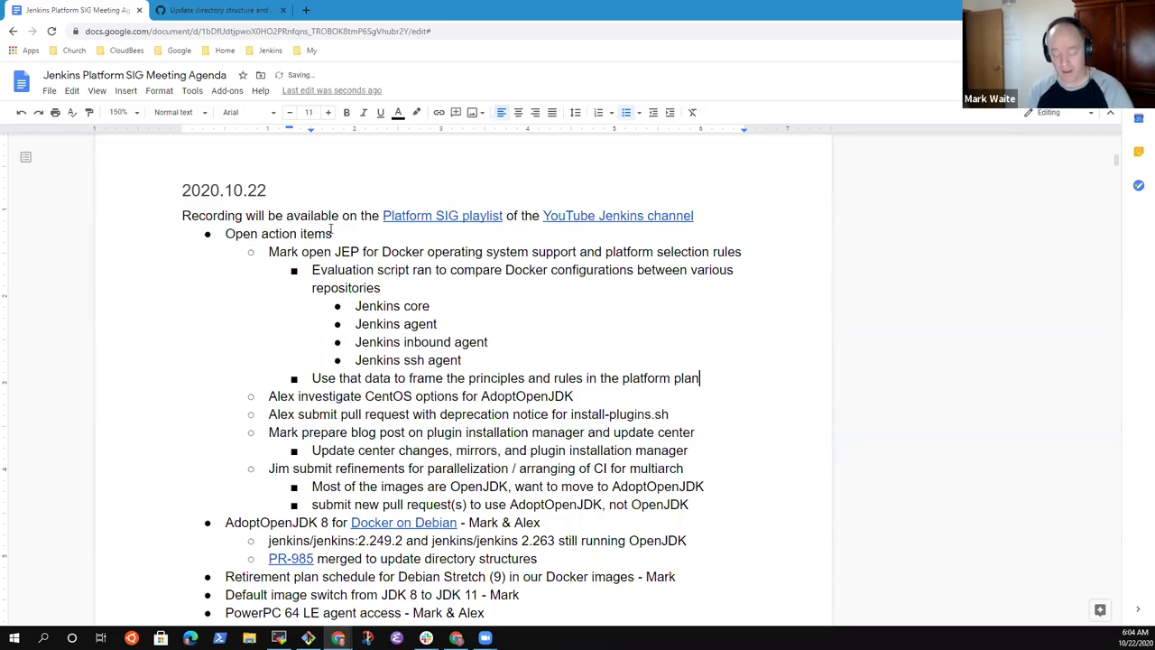
# Add another bullet at the same level under the JEP action item reading "Out for review within a few days"
pyautogui.press('Return')
pyautogui.write('G')
pyautogui.press('BackSpace')
pyautogui.write('Out for review within ')
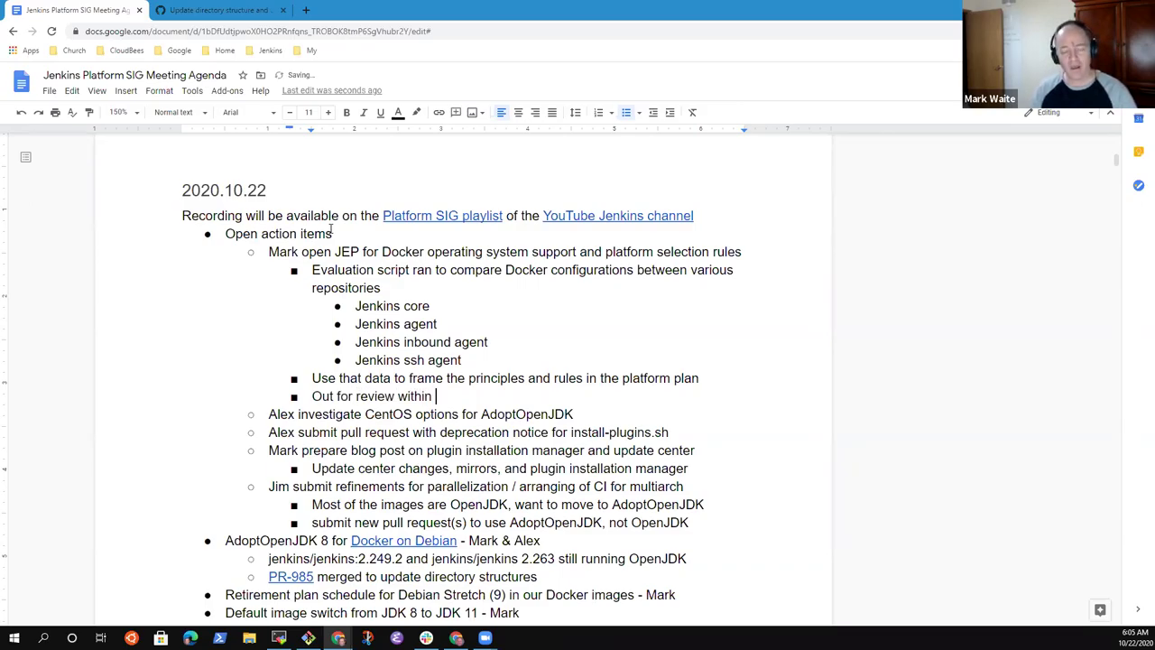
pyautogui.write('a few days')
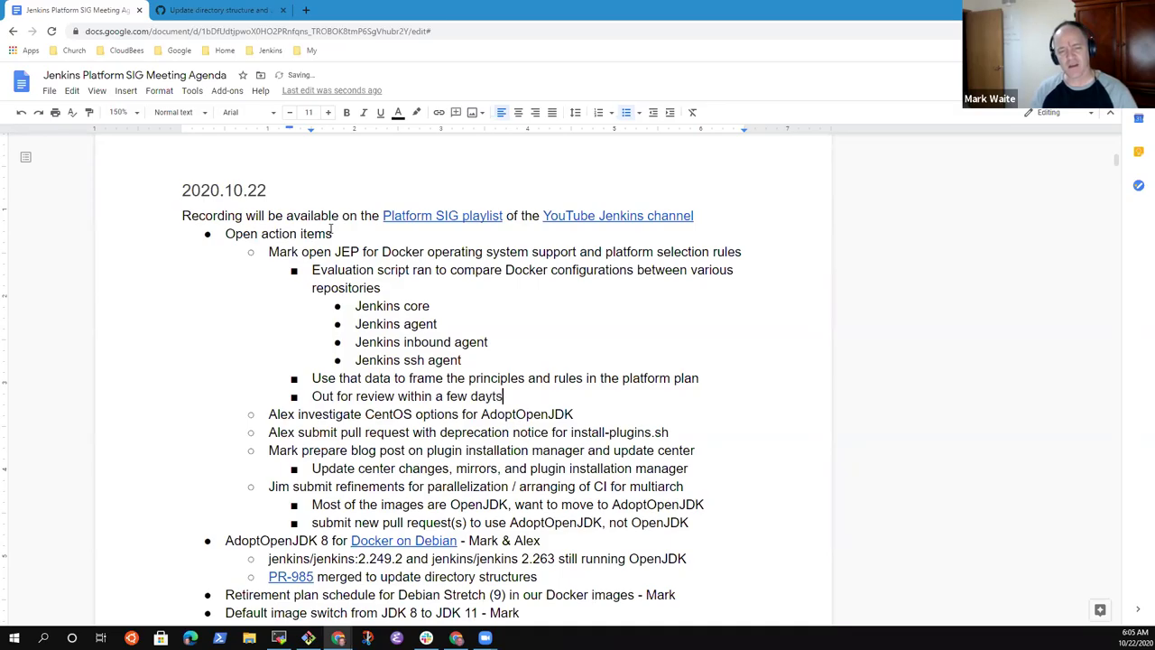
pyautogui.press('BackSpace')
pyautogui.write('s')
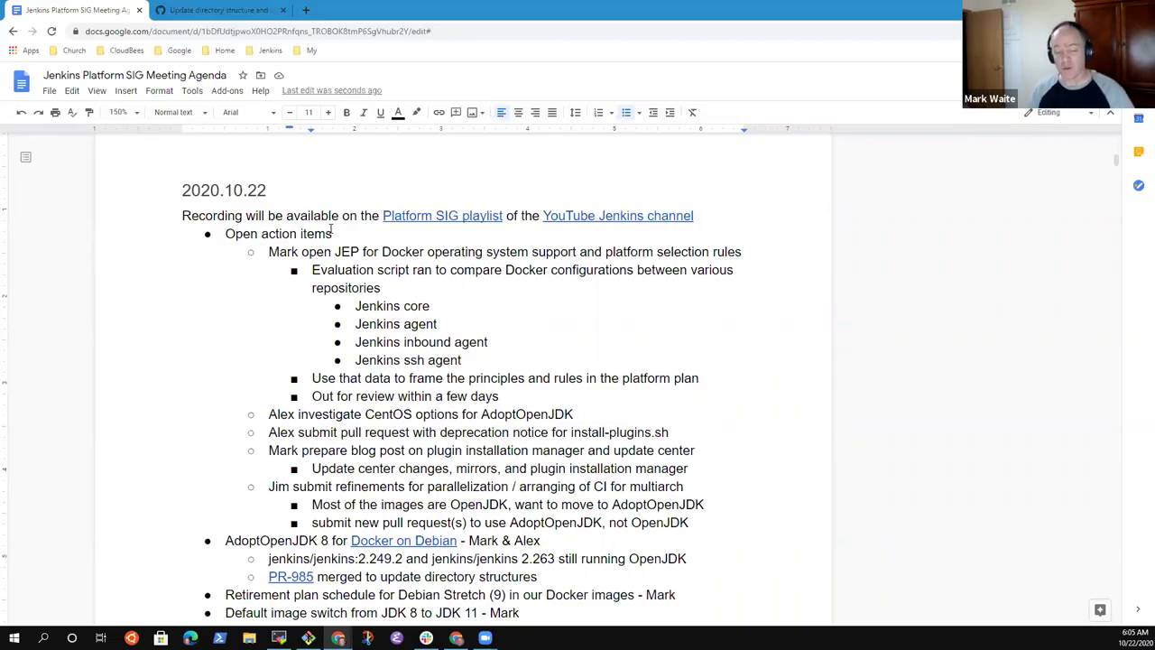
# Review the open action items on CentOS options, the install-plugins.sh deprecation notice and the plugin installation manager blog post
pyautogui.press('Down')
pyautogui.press('End')
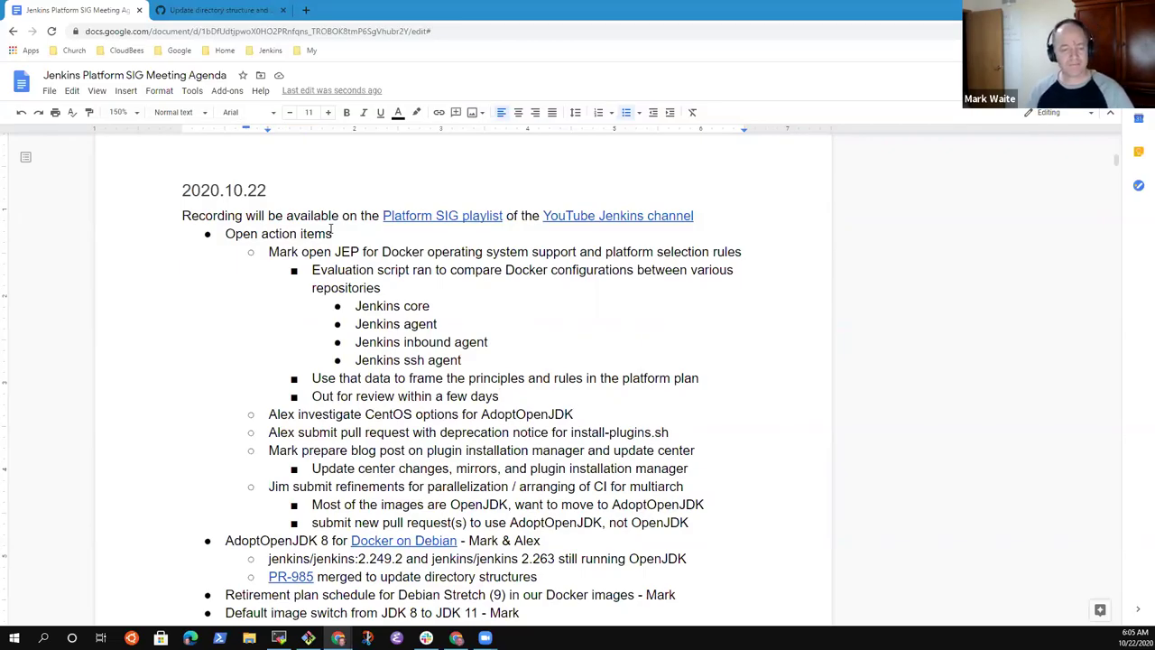
pyautogui.press('Home')
pyautogui.hotkey('shift', 'End')
pyautogui.press('Down')
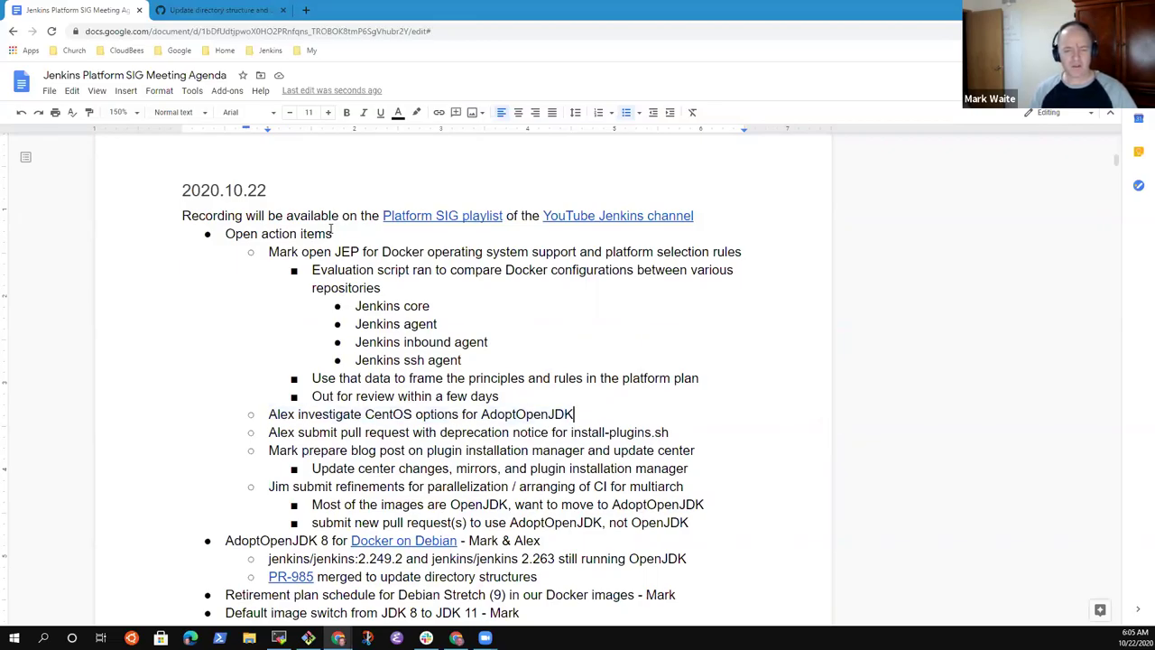
pyautogui.press('Home')
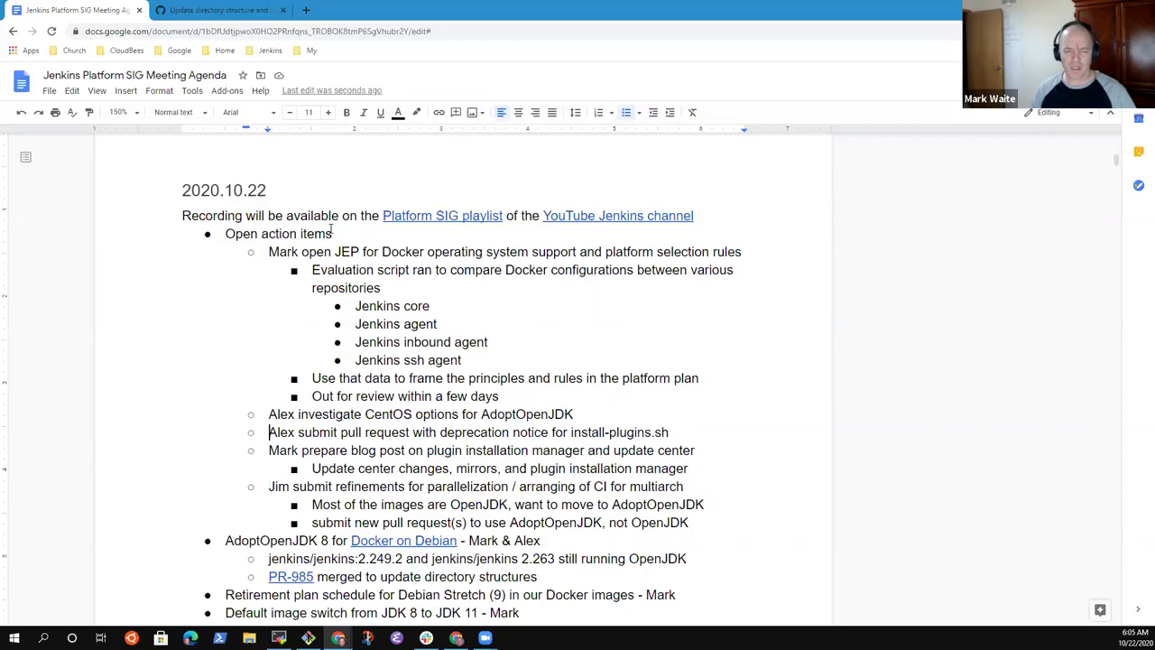
pyautogui.hotkey('shift', 'End')
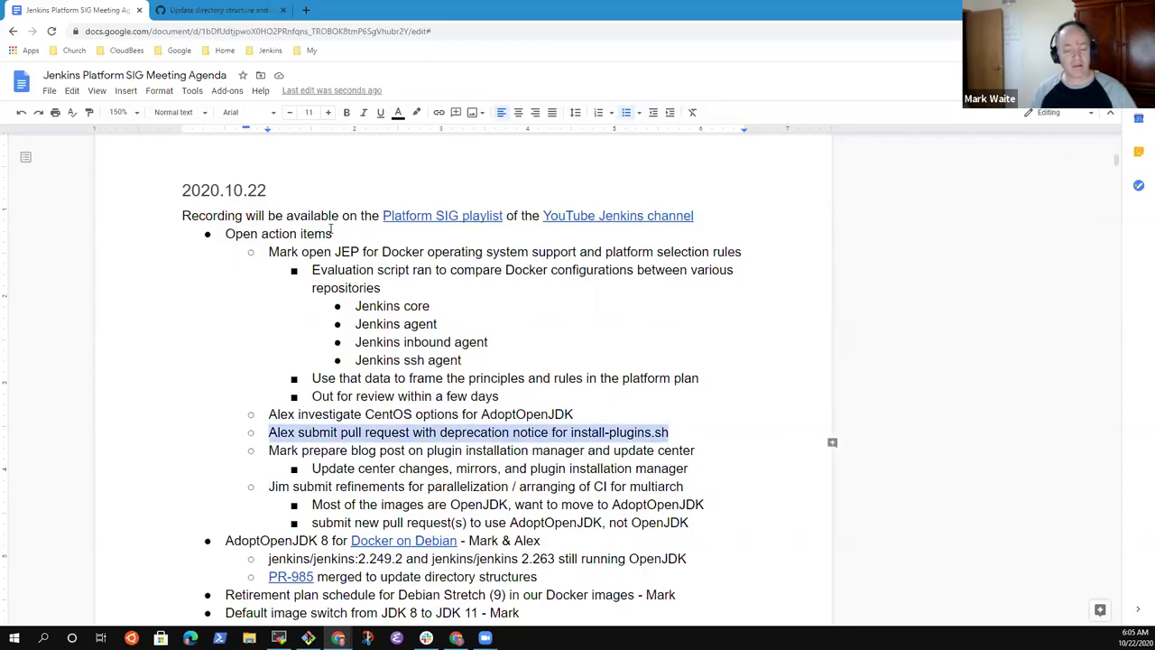
pyautogui.press('Down')
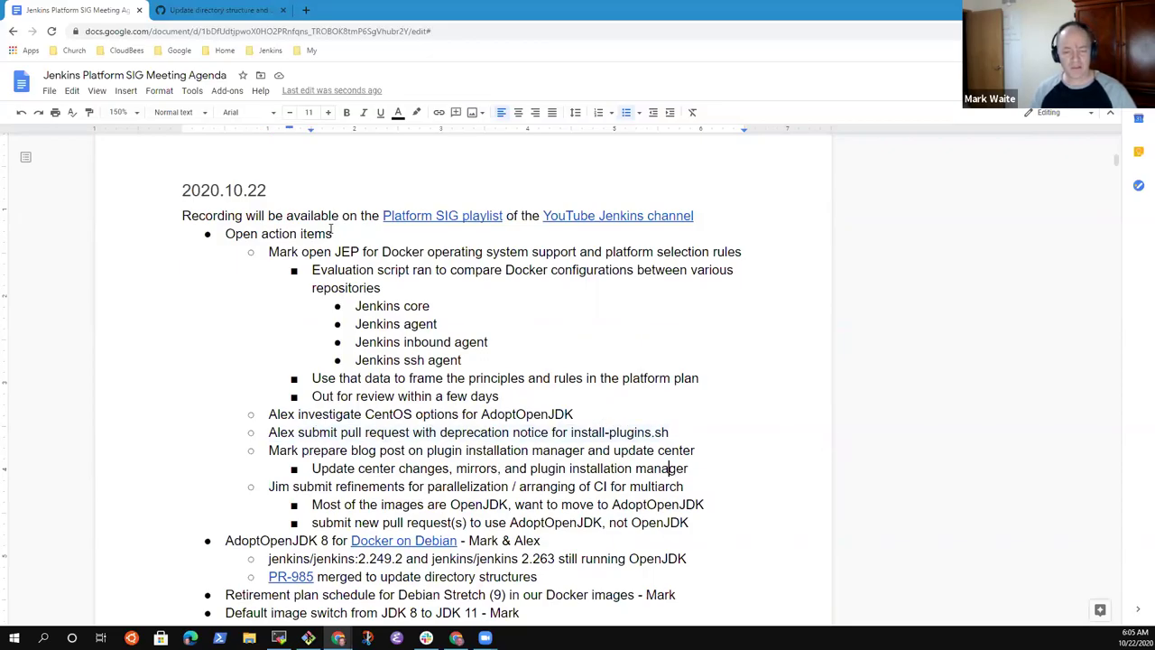
pyautogui.press('Up')
pyautogui.press('Home')
pyautogui.hotkey('shift', 'End')
# Add a bullet under the blog post action item reading "Fewer blog posts than typical", followed by a dash and a to-do for the item's owner
pyautogui.press('Down')
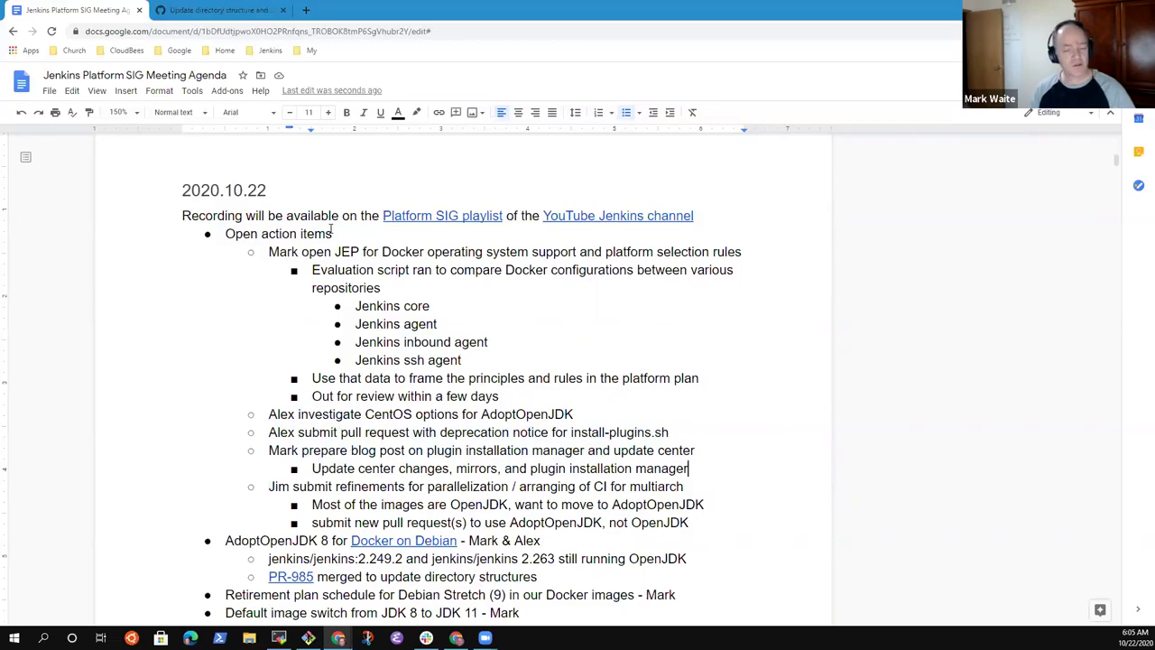
pyautogui.press('Return')
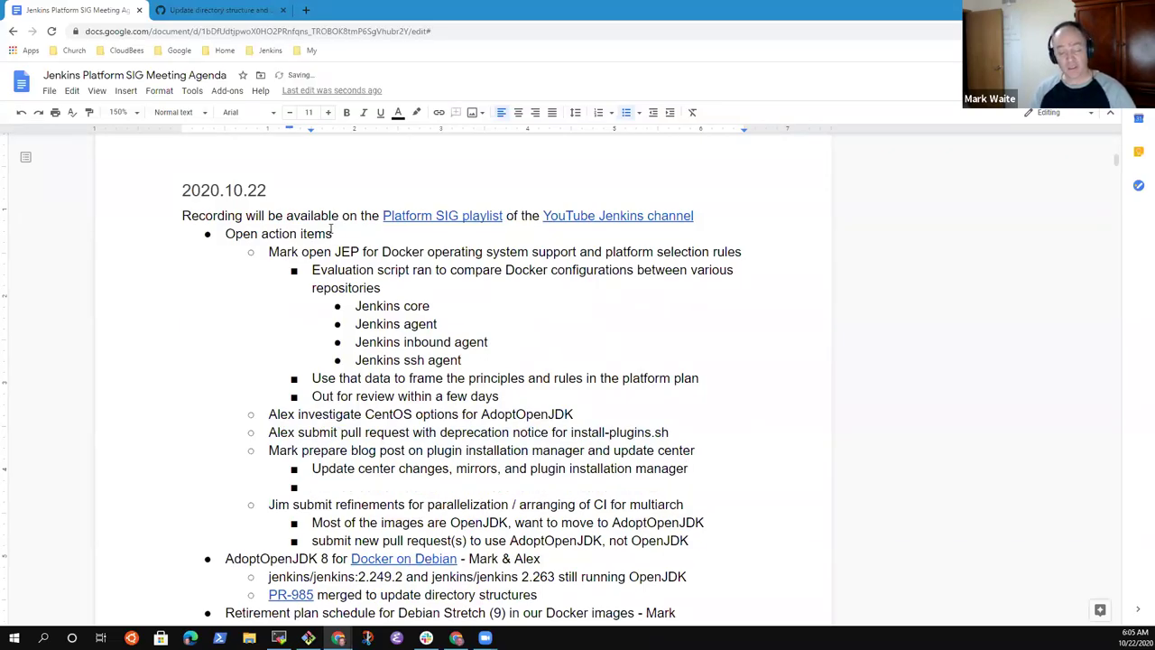
pyautogui.write('Fewer than')
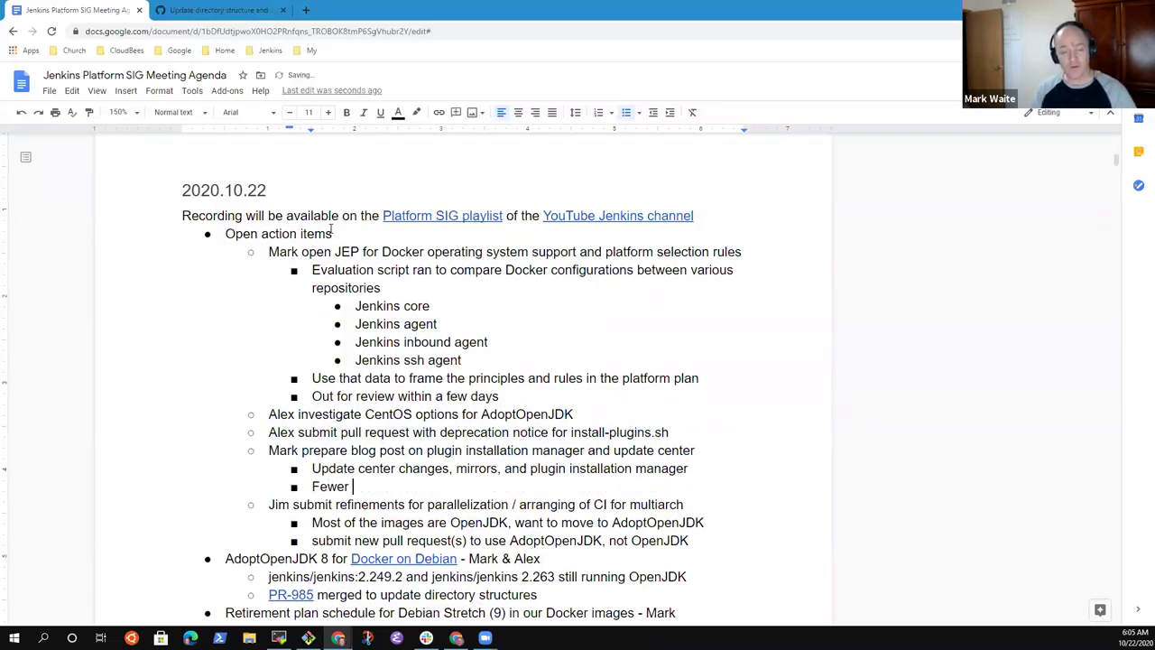
pyautogui.press('BackSpace')
pyautogui.press('BackSpace')
pyautogui.press('BackSpace')
pyautogui.press('BackSpace')
pyautogui.write('blog ')
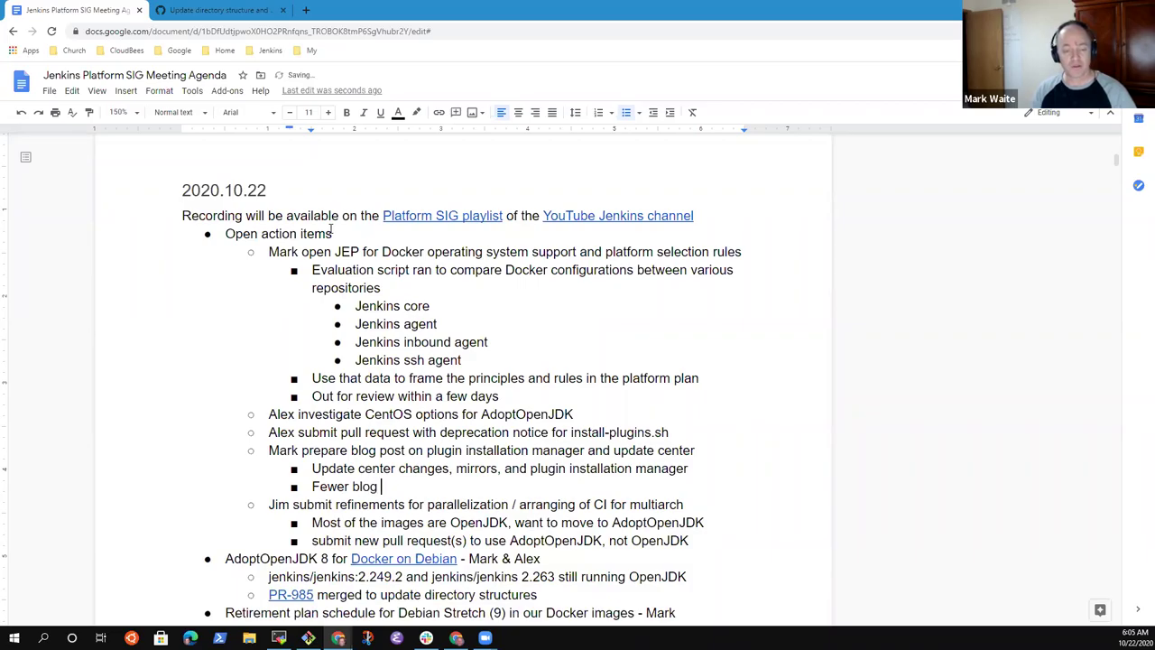
pyautogui.write('posts than')
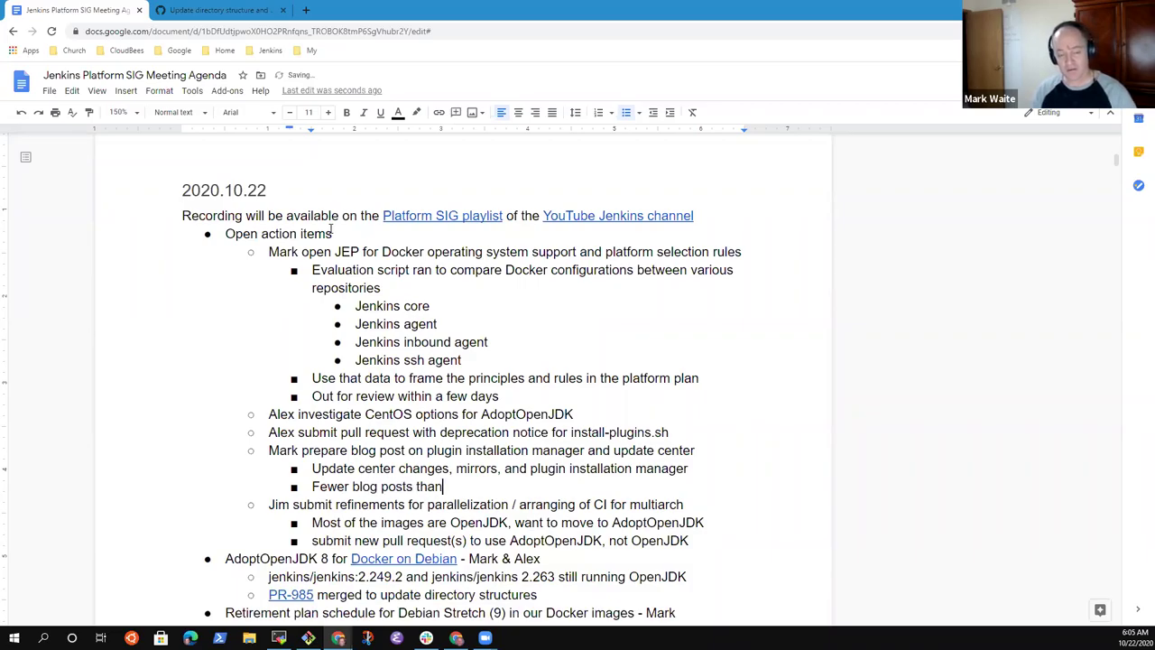
pyautogui.write(' typical -')
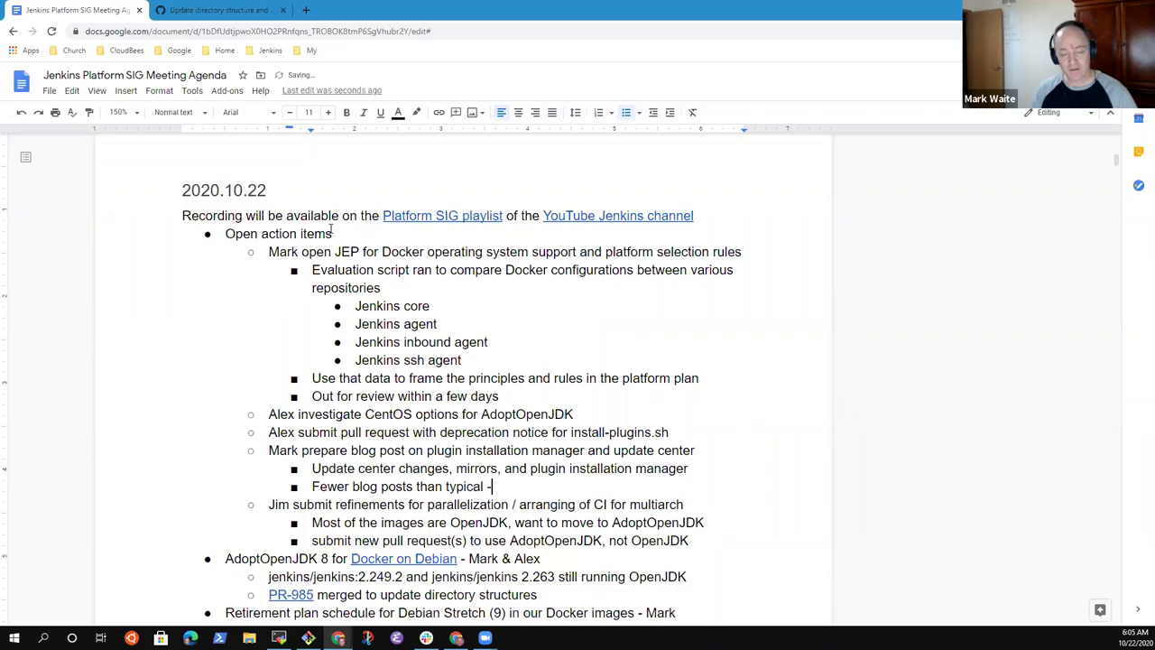
pyautogui.write('Mark to do')
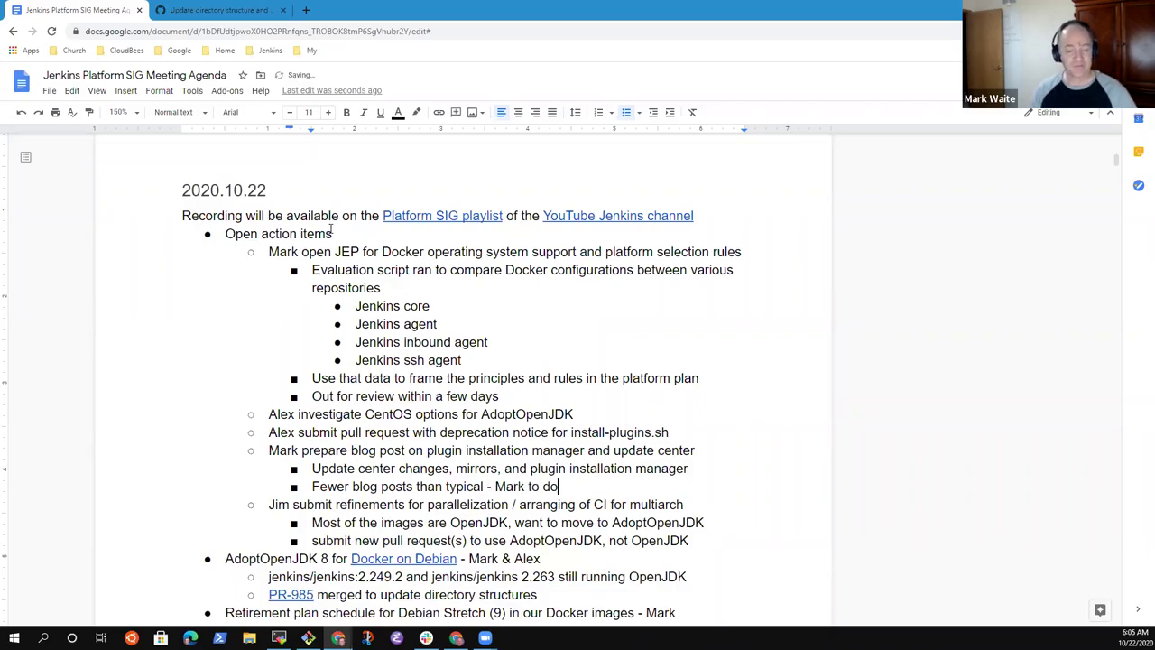
# Add a bullet under the multiarch CI action item reading "Recent questions on the docker image generation process"
pyautogui.press('Down')
pyautogui.press('Home')
pyautogui.hotkey('shift', 'End')
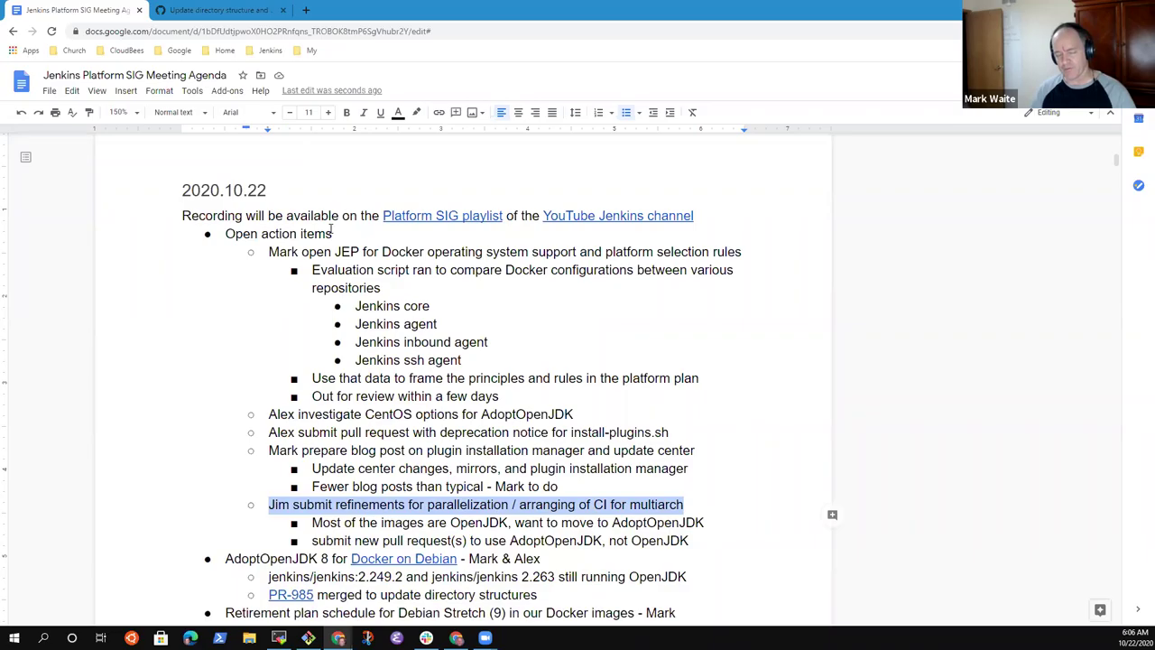
pyautogui.press('Down')
pyautogui.press('Down')
pyautogui.press('End')
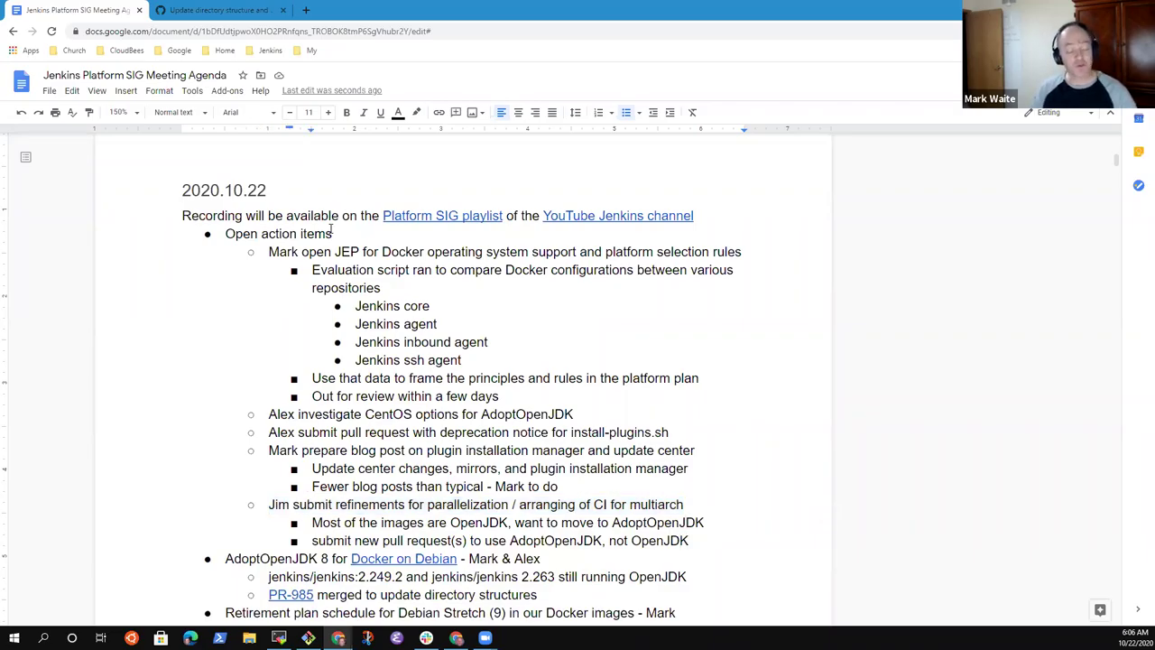
pyautogui.press('Return')
pyautogui.write('Recent ')
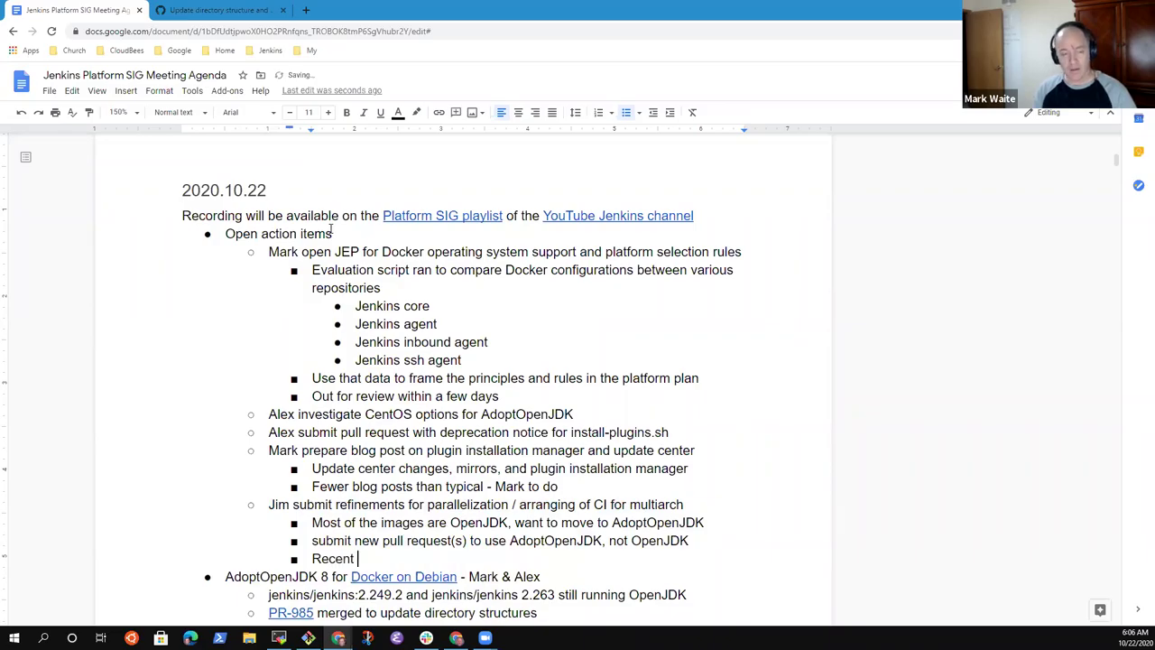
pyautogui.write('questions on the ')
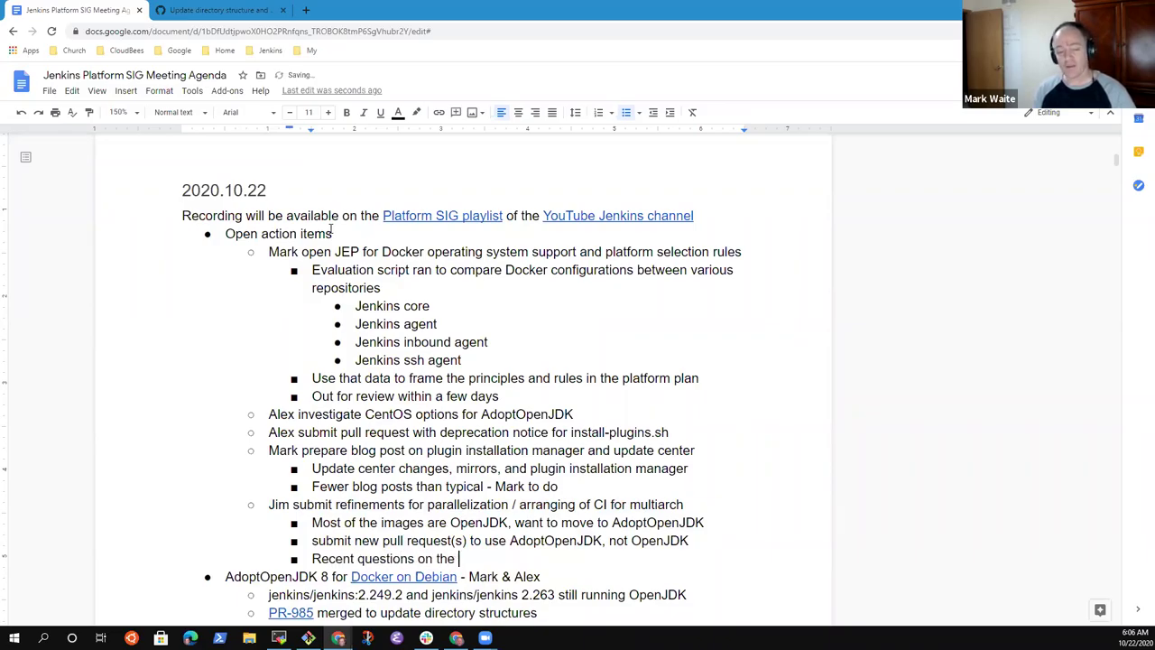
pyautogui.write('docker ima')
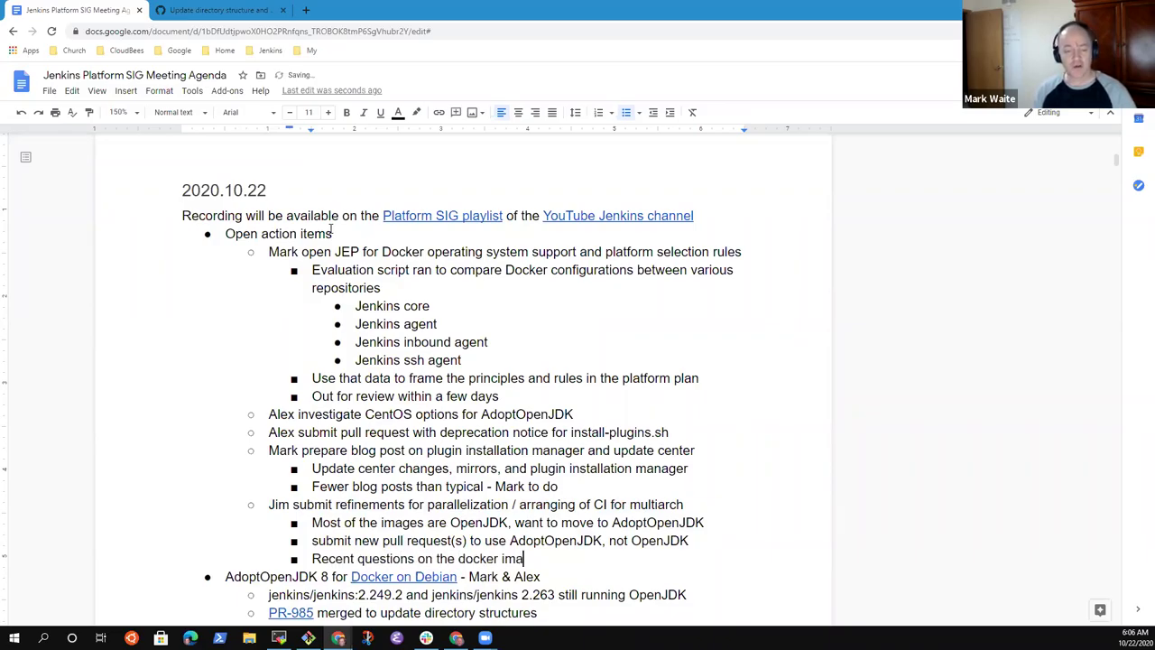
pyautogui.write('ge generation')
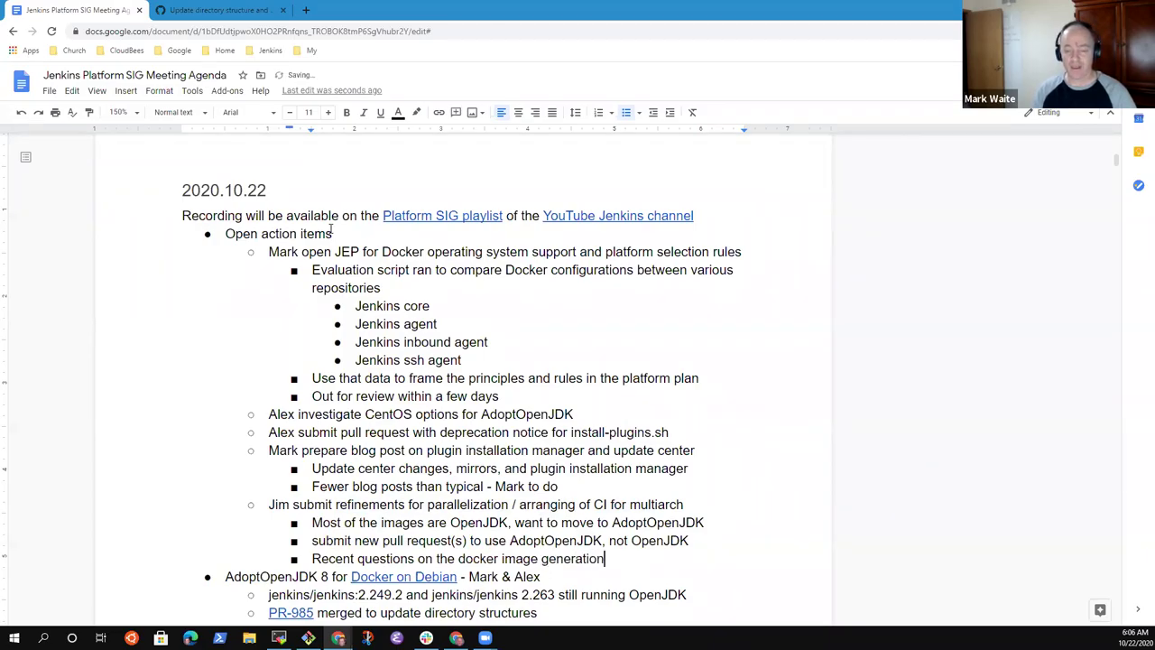
pyautogui.write(' process')
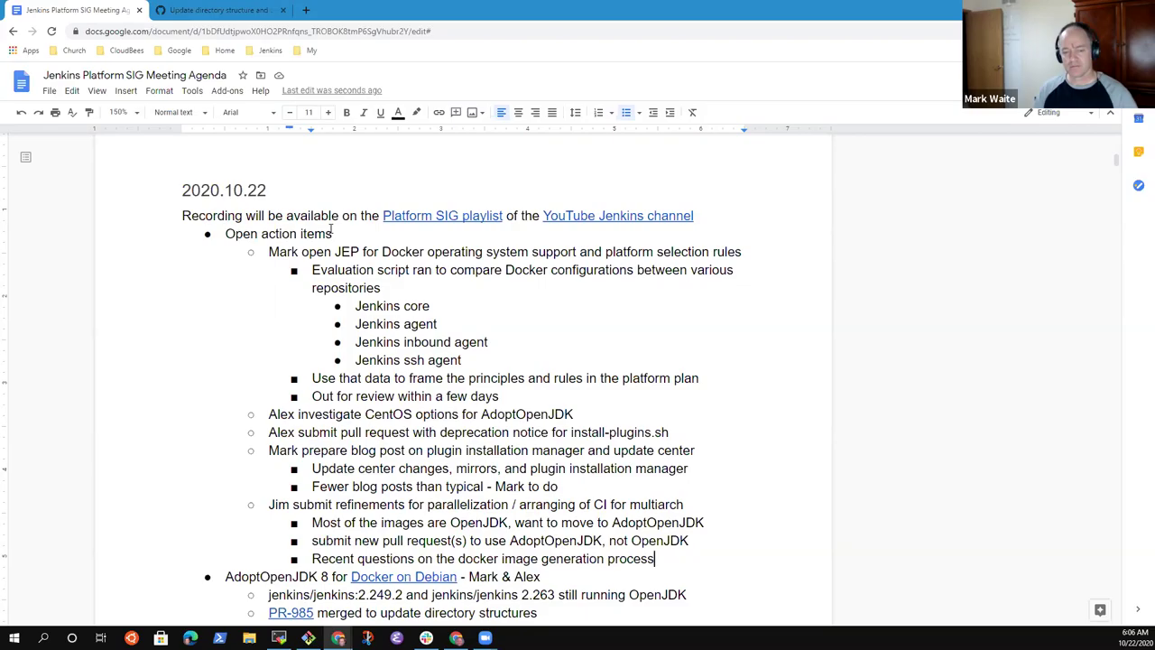
# Review the AdoptOpenJDK 8 for Docker on Debian topic and its note on the Jenkins images still running OpenJDK
pyautogui.press('Down')
pyautogui.press('Down')
pyautogui.press('Down')
pyautogui.press('Down')
pyautogui.press('Down')
pyautogui.press('Up')
pyautogui.press('Up')
pyautogui.press('Up')
pyautogui.press('Up')
pyautogui.press('Up')
pyautogui.scroll(-2, 330, 228)
pyautogui.press('Down')
pyautogui.hotkey('shift', 'End')
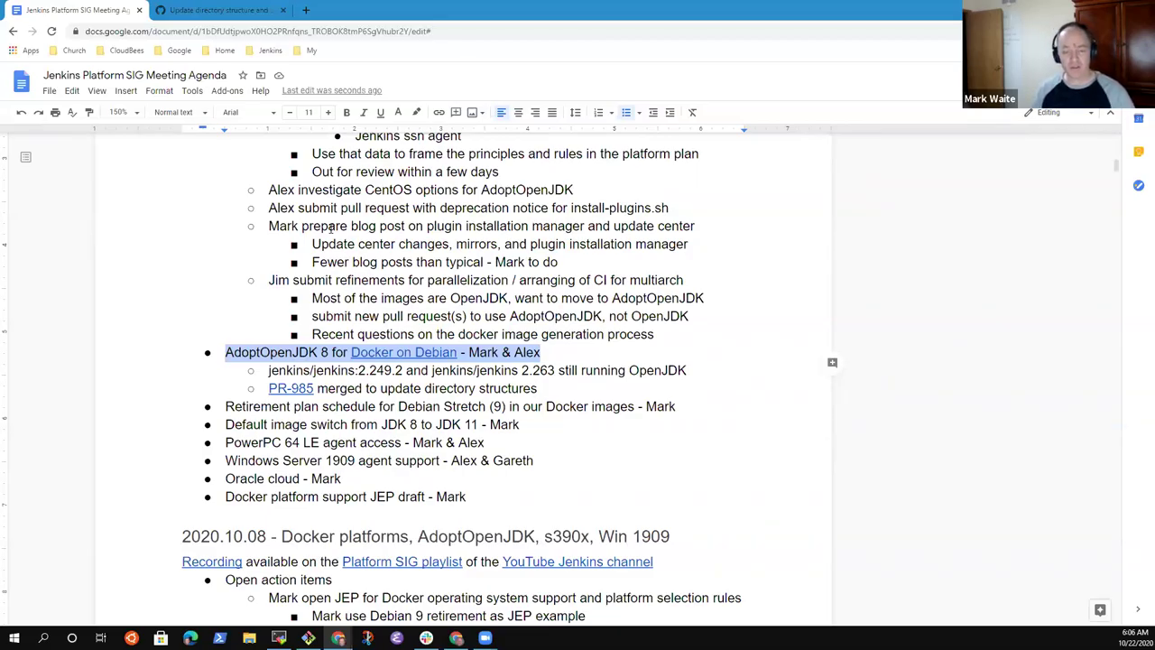
pyautogui.click(331, 228)
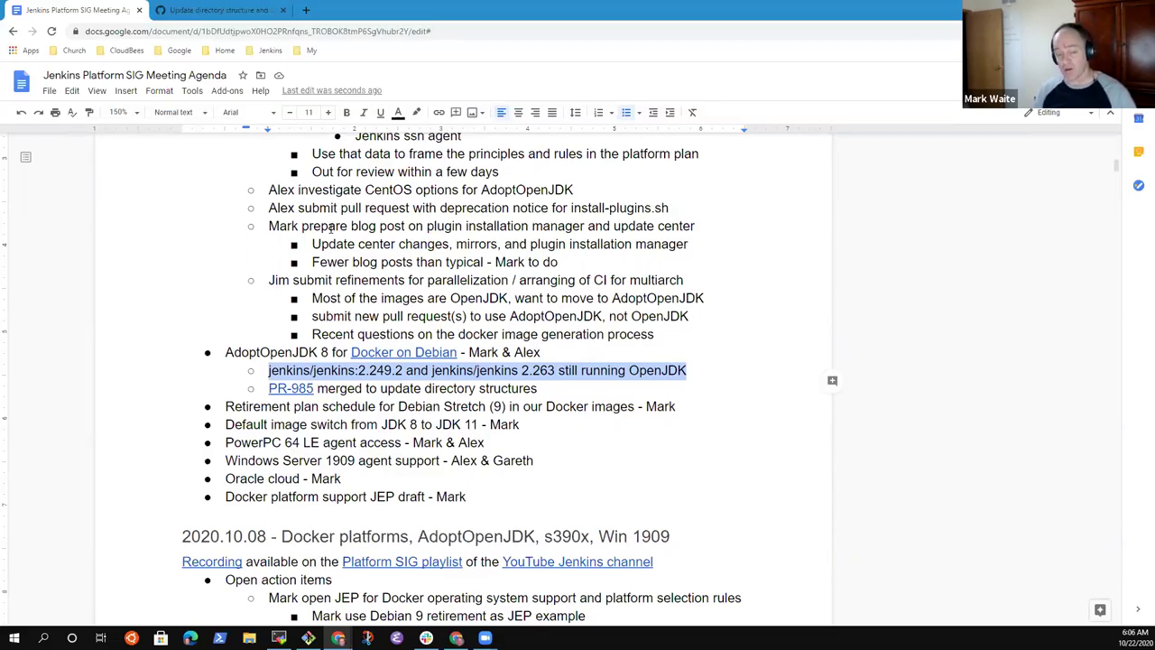
pyautogui.press('End')
pyautogui.hotkey('ctrl', 'Left')
pyautogui.hotkey('ctrl', 'shift', 'Right')
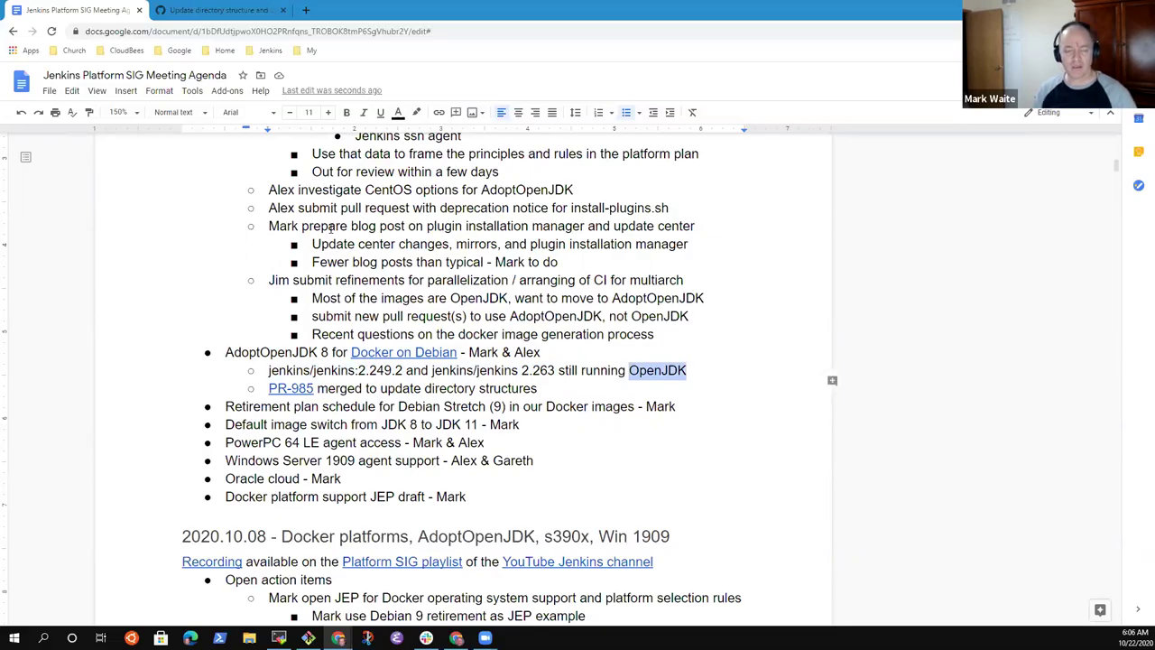
# Add a nested bullet under the jenkins/jenkins OpenJDK note reading "Debian 9 based images - slated to be retired, upgraded to Debian 10"
pyautogui.press('Home')
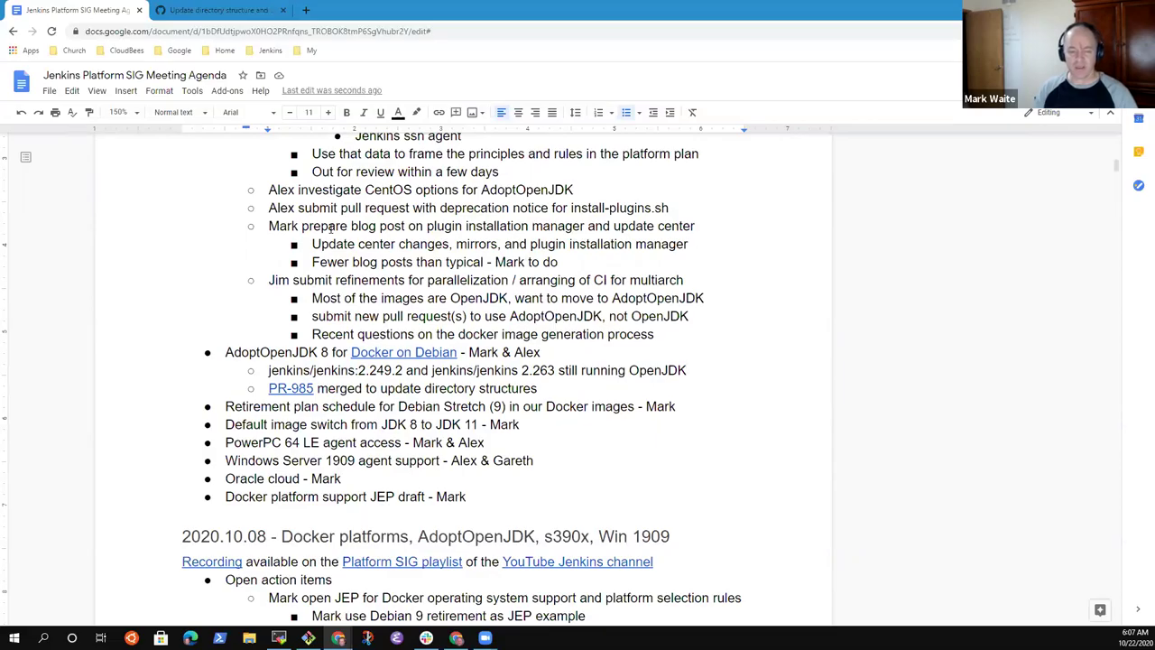
pyautogui.press('Return')
pyautogui.press('Tab')
pyautogui.write('Debi')
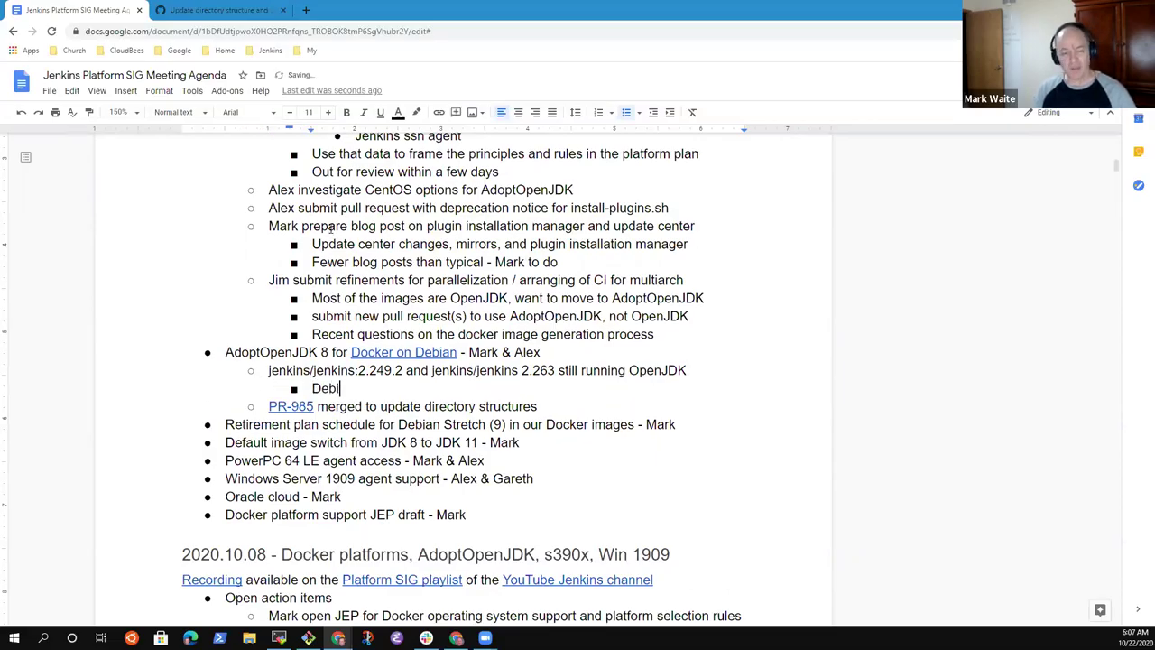
pyautogui.write('an 9 bas')
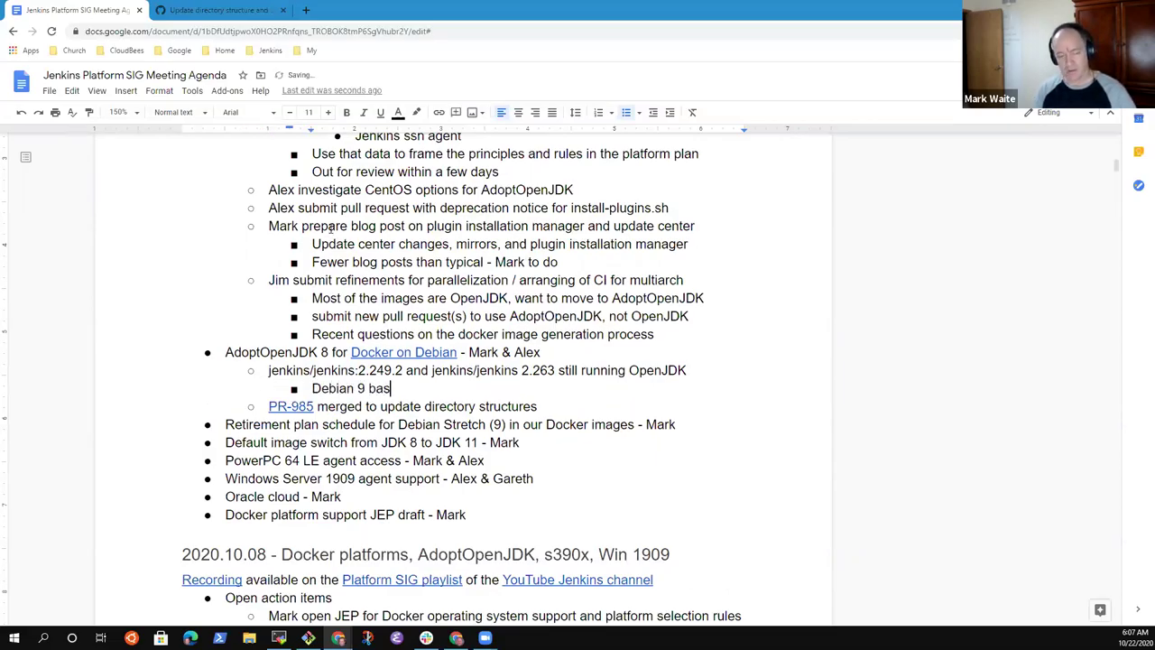
pyautogui.write('ed images - s')
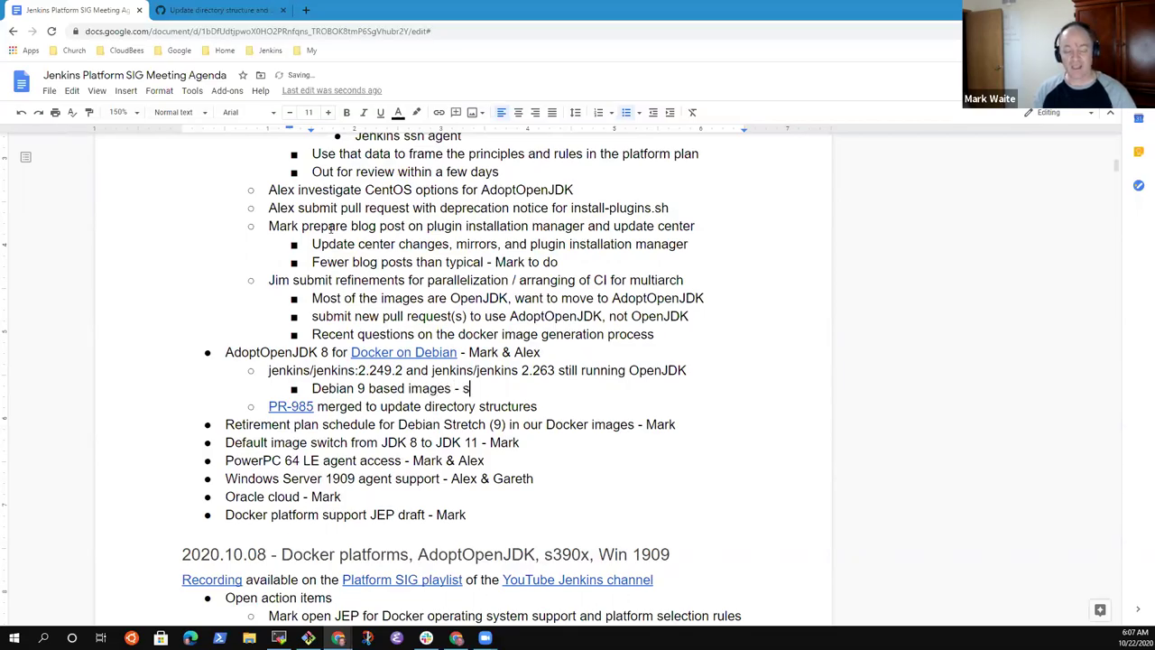
pyautogui.write('lated to be retired')
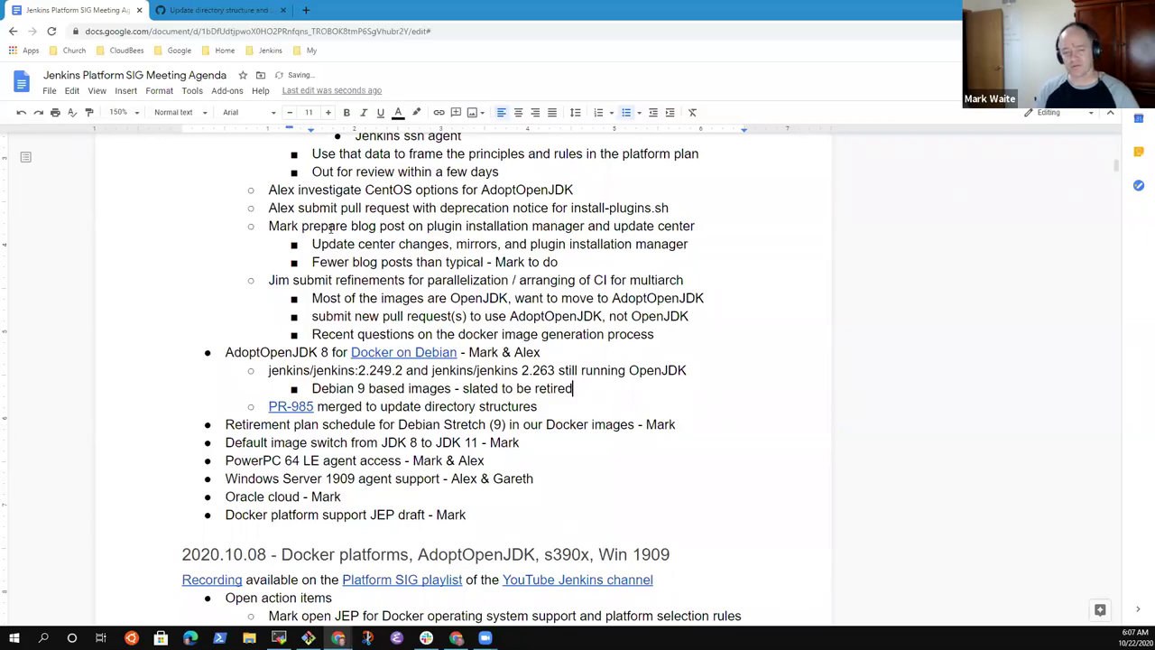
pyautogui.write(', ')
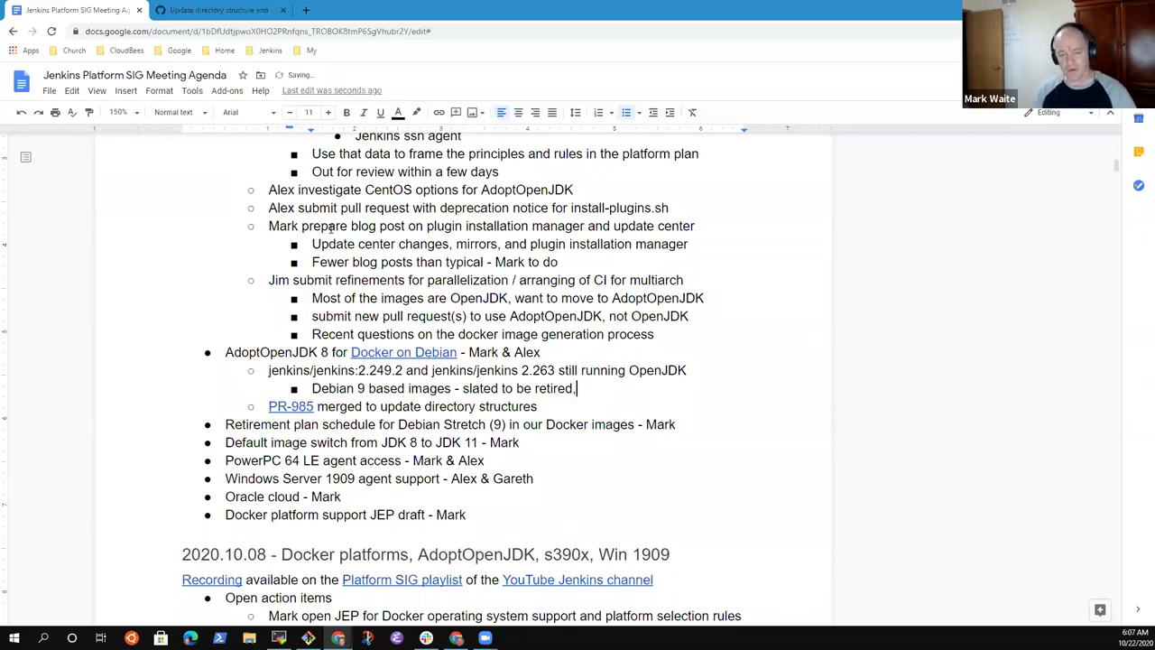
pyautogui.write('upgraded')
pyautogui.hotkey('ctrl', 'BackSpace')
pyautogui.write('upgraded to ')
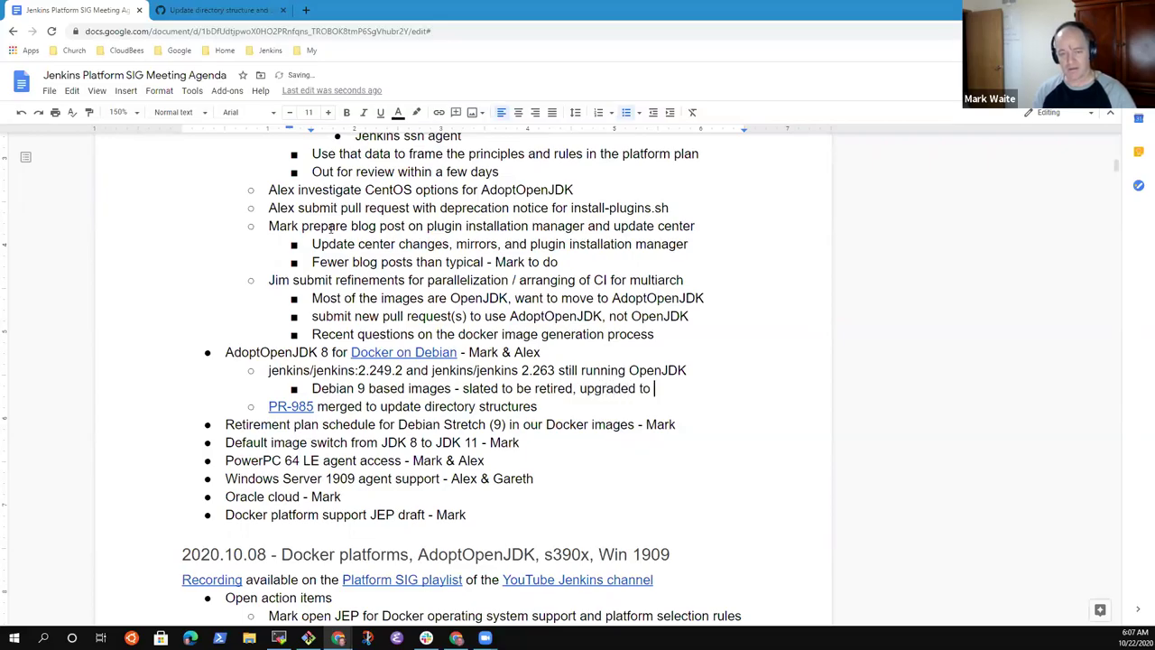
pyautogui.write('Debian 10 ')
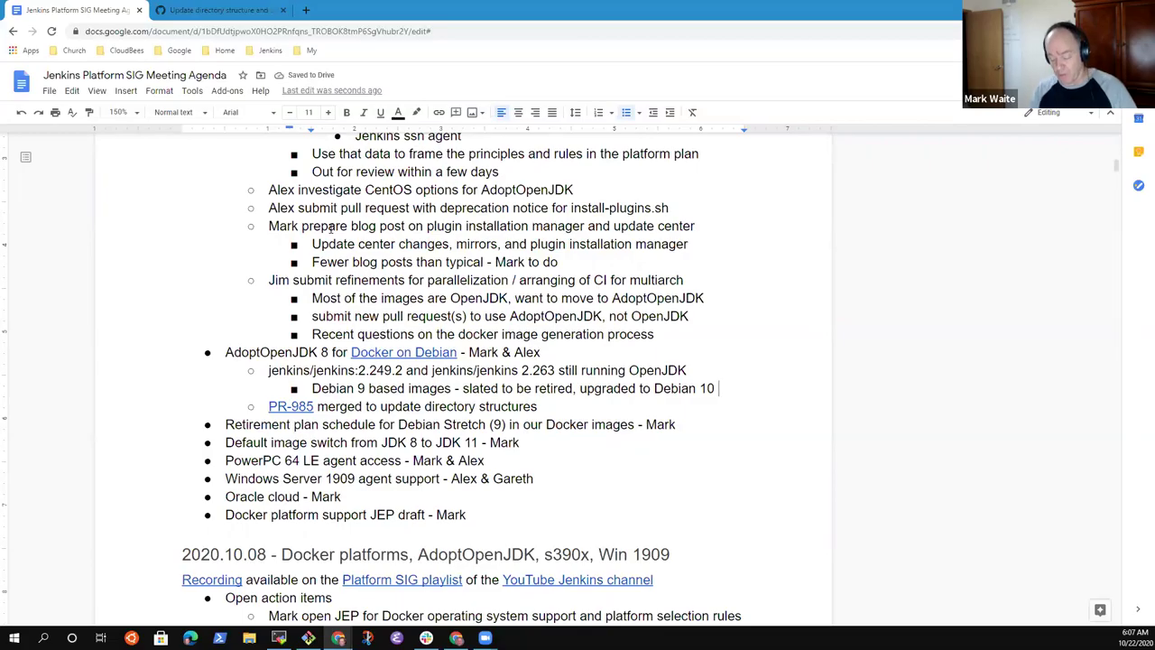
pyautogui.write('soon')
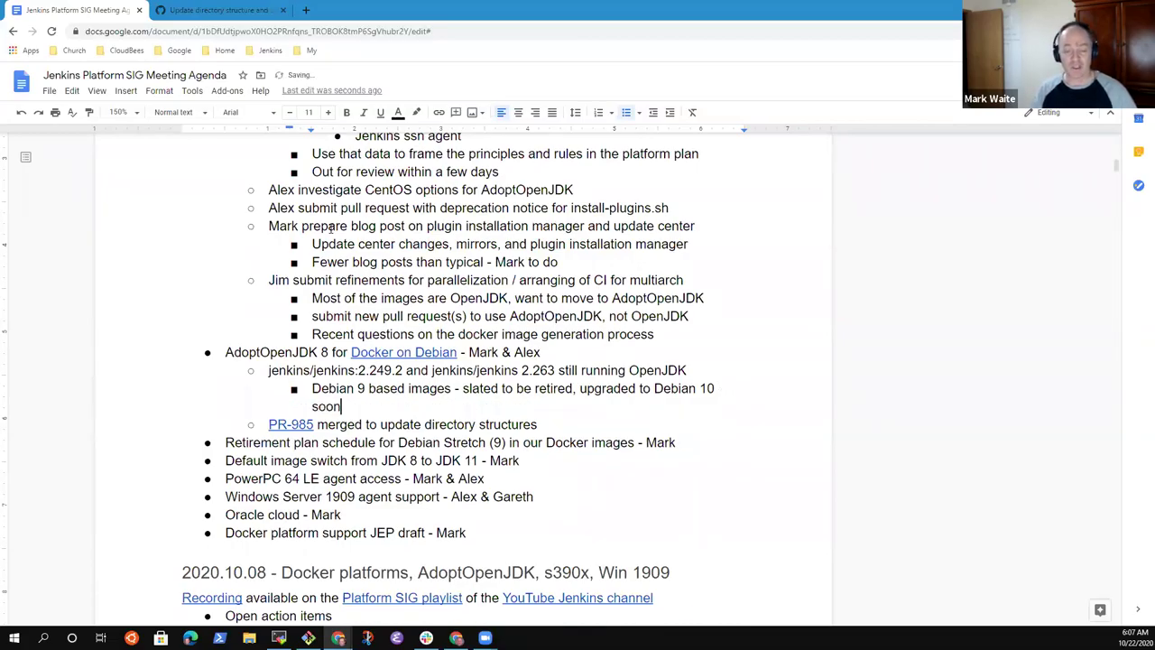
pyautogui.press('BackSpace')
pyautogui.press('BackSpace')
pyautogui.press('BackSpace')
pyautogui.press('BackSpace')
pyautogui.press('BackSpace')
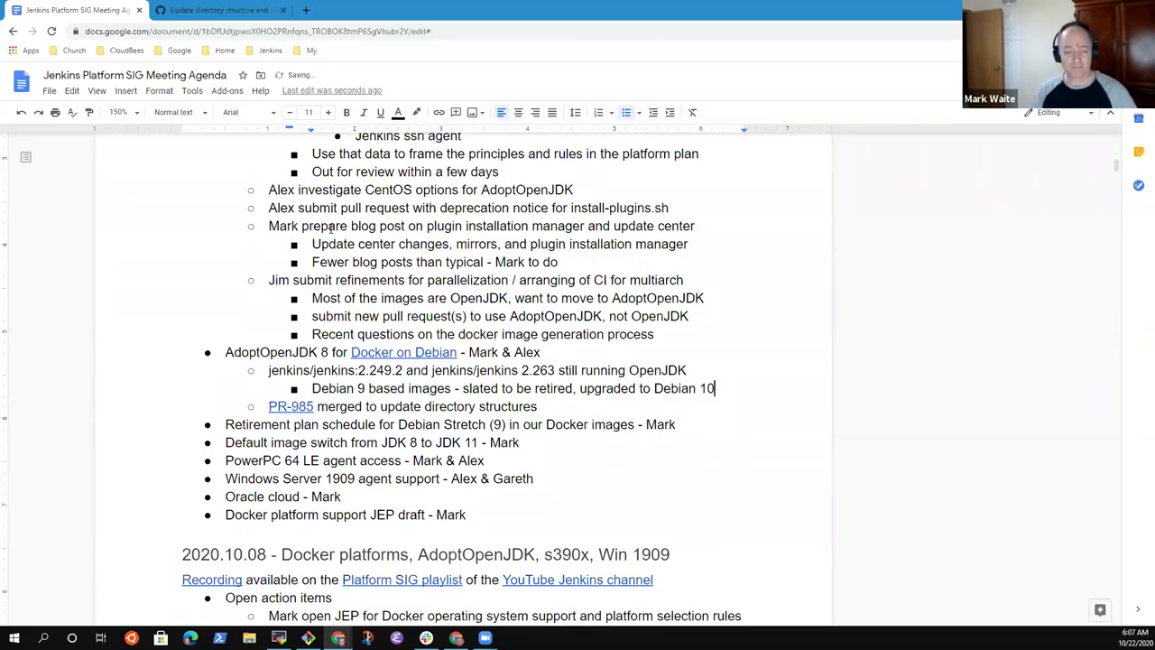
# Add another bullet at the same level under the OpenJDK note reading "Debian 9 is reaching end of life"
pyautogui.press('Return')
pyautogui.write('Debian ')
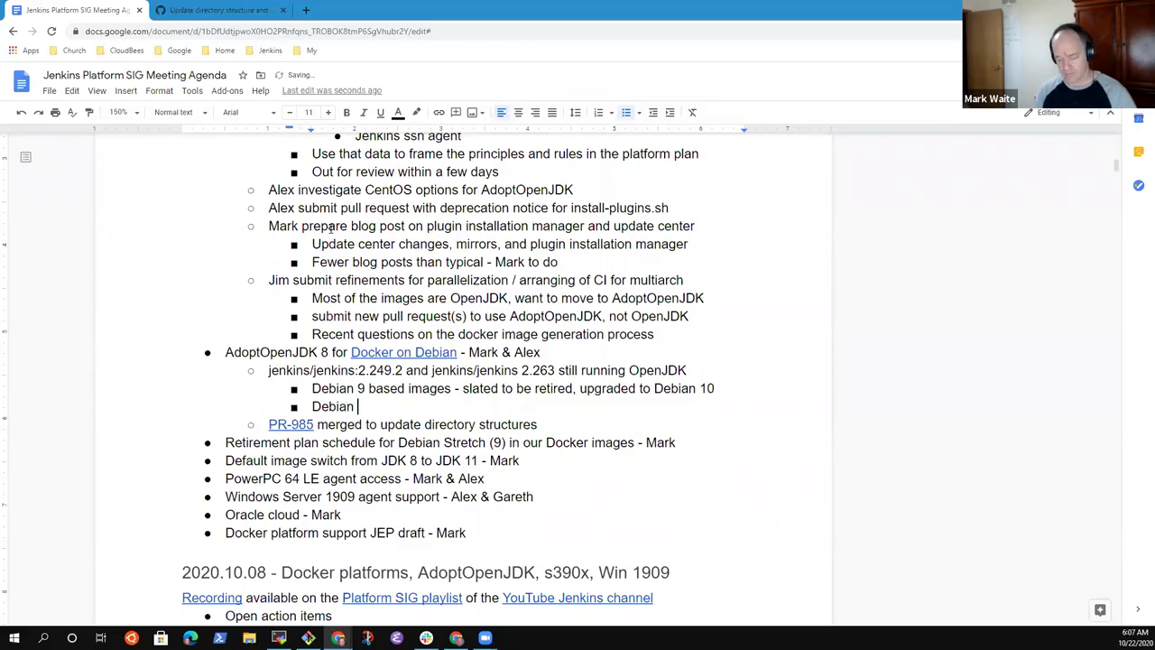
pyautogui.write('9 is reaching ')
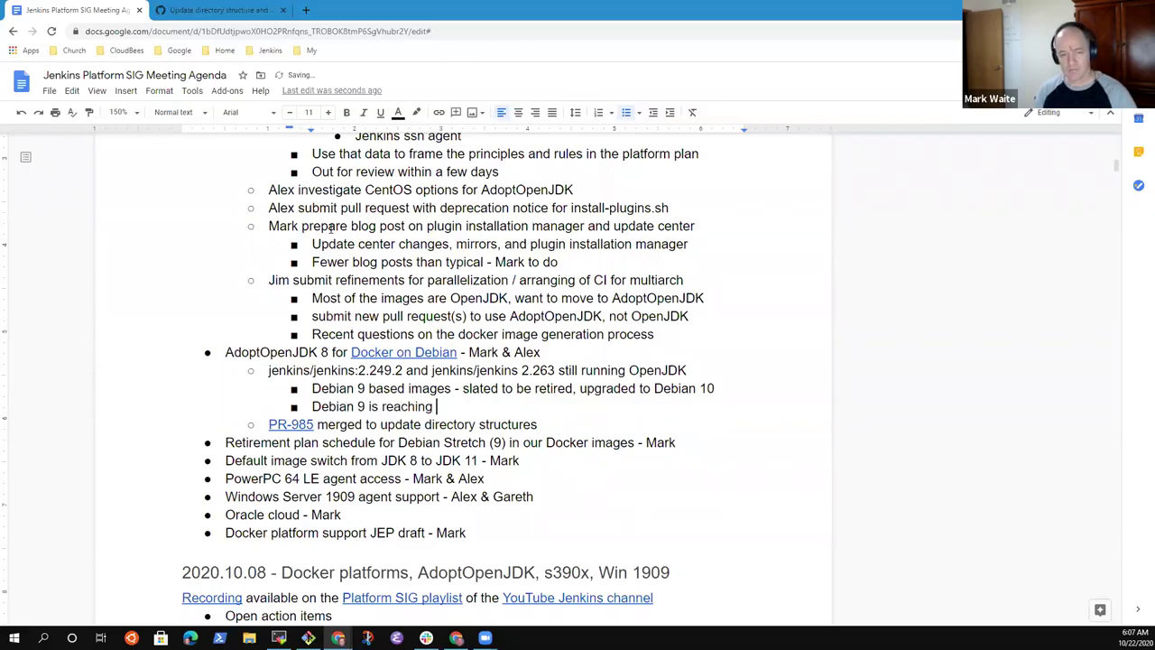
pyautogui.write('end of life')
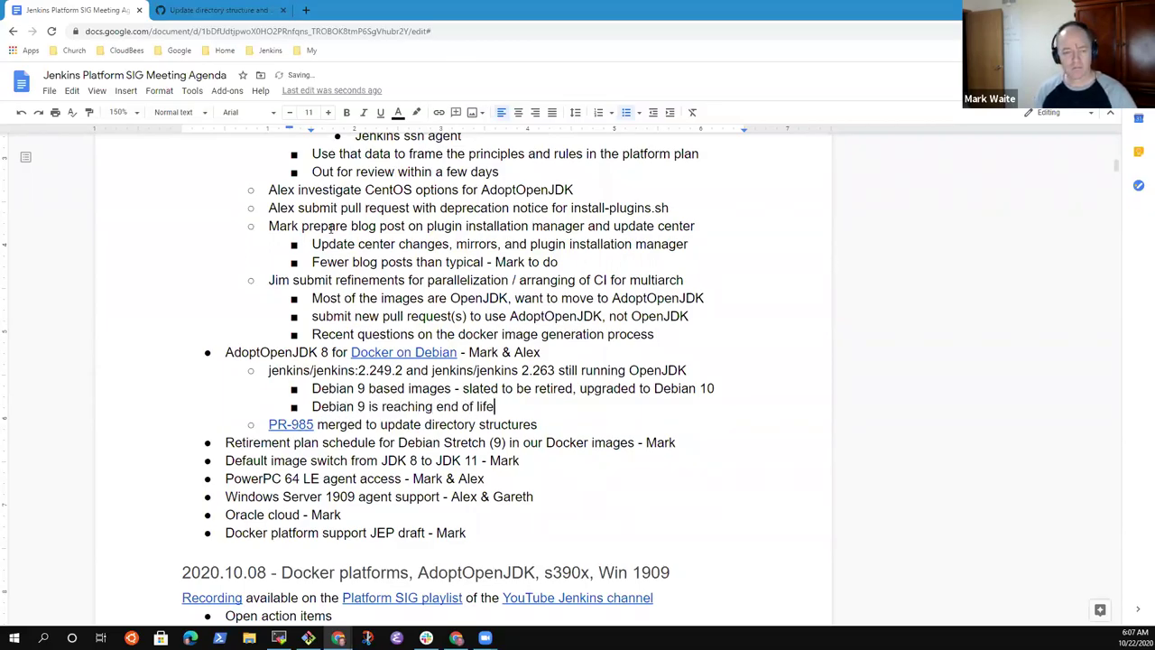
# Review the AdoptOpenJDK 8 for Docker on Debian notes, including PR-985, and the Debian Stretch retirement plan topic
pyautogui.press('Down')
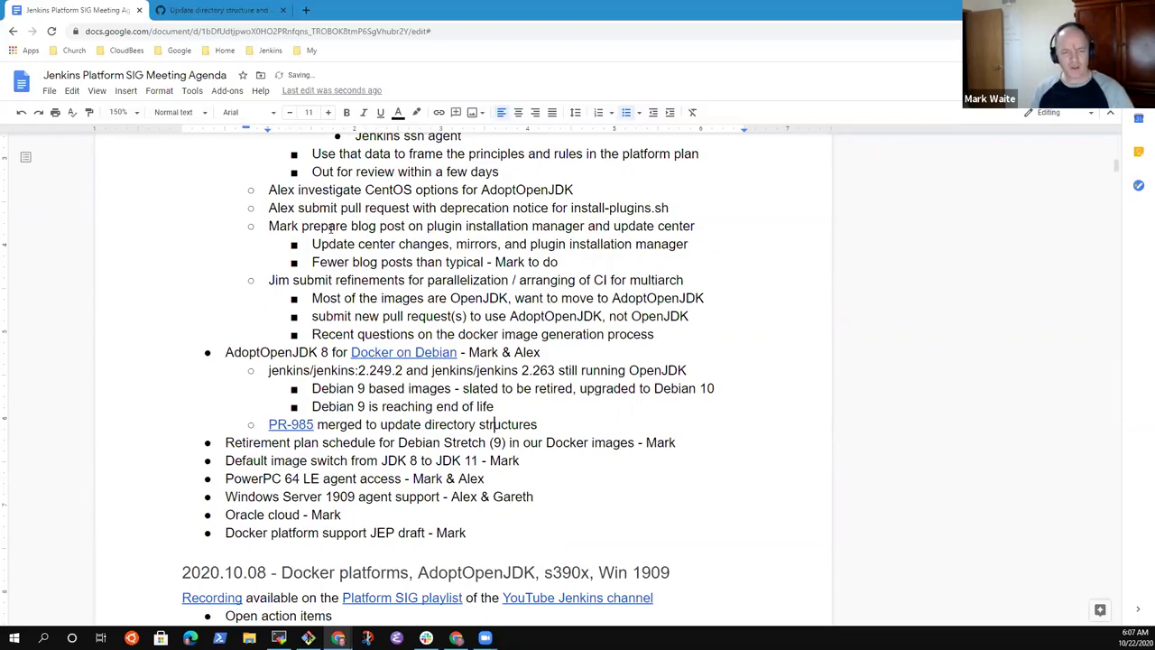
pyautogui.press('Up')
pyautogui.press('Up')
pyautogui.press('Up')
pyautogui.press('Up')
pyautogui.press('End')
pyautogui.press('Down')
pyautogui.press('Down')
pyautogui.press('Down')
pyautogui.press('Down')
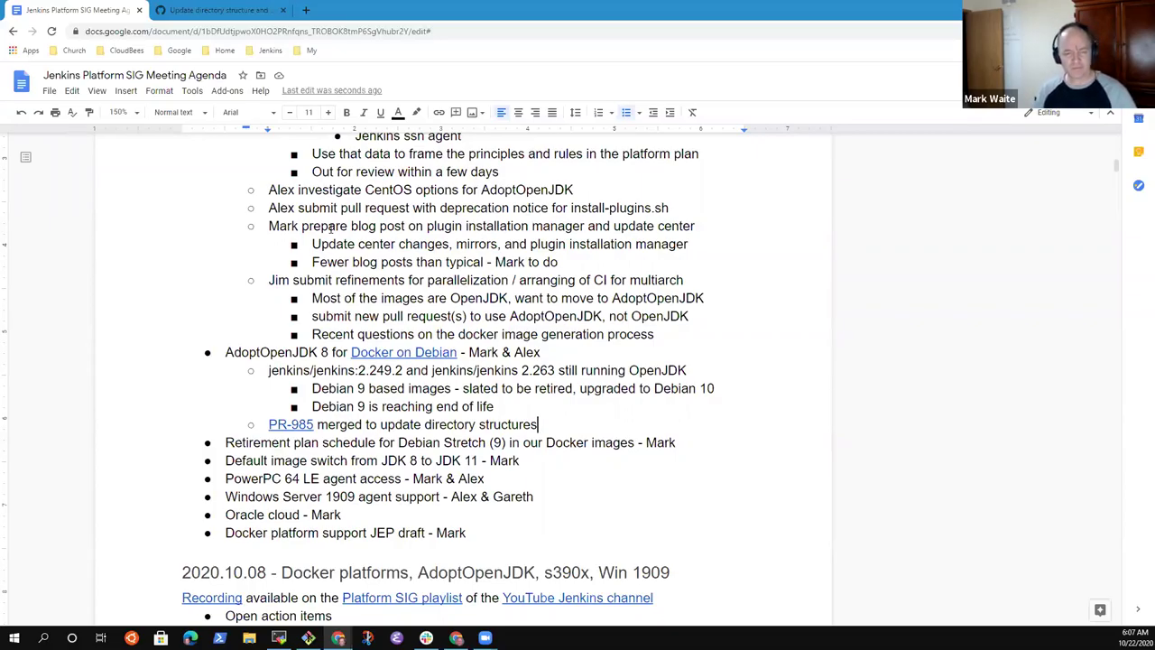
pyautogui.press('Down')
pyautogui.press('Home')
pyautogui.hotkey('shift', 'End')
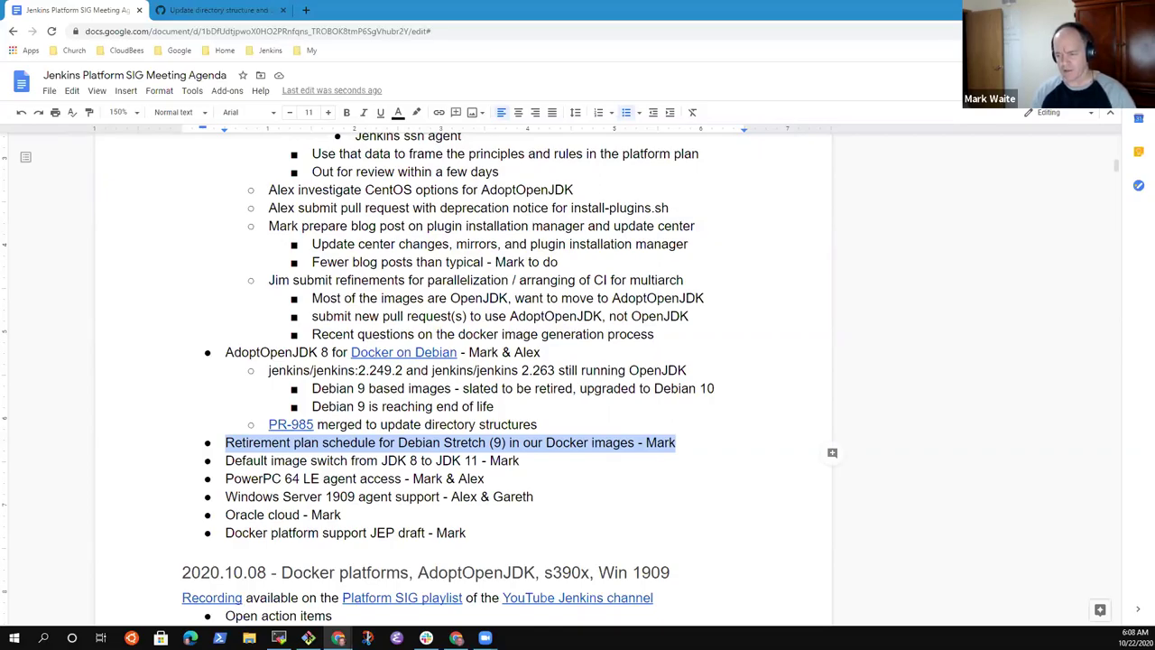
pyautogui.click(405, 460)
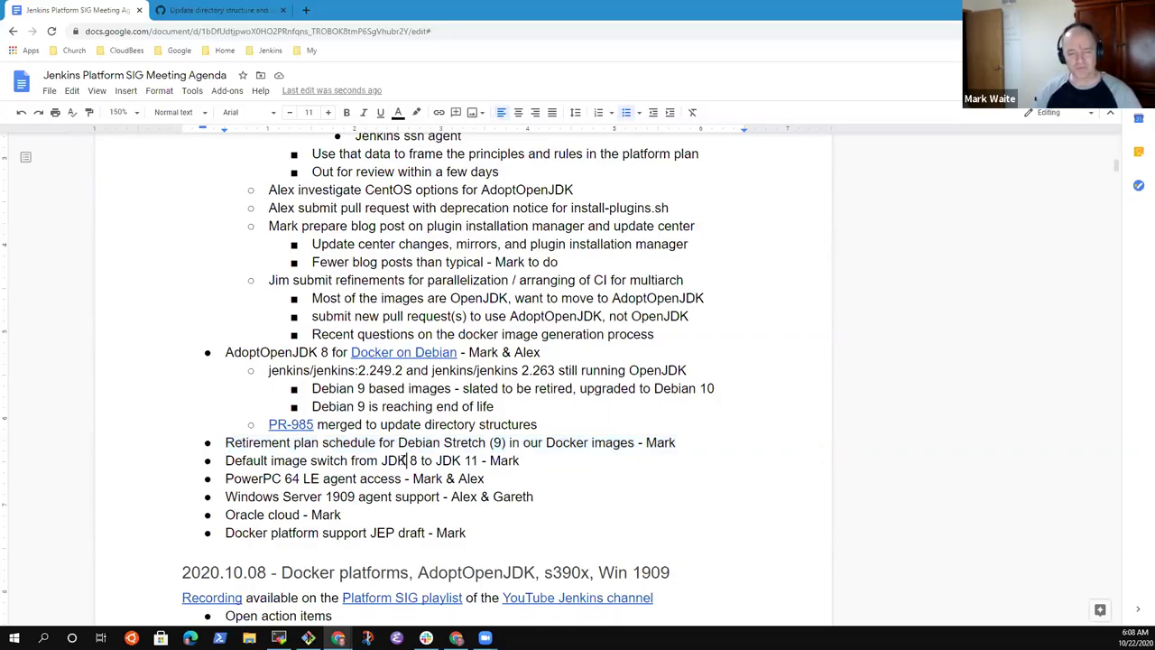
pyautogui.press('End')
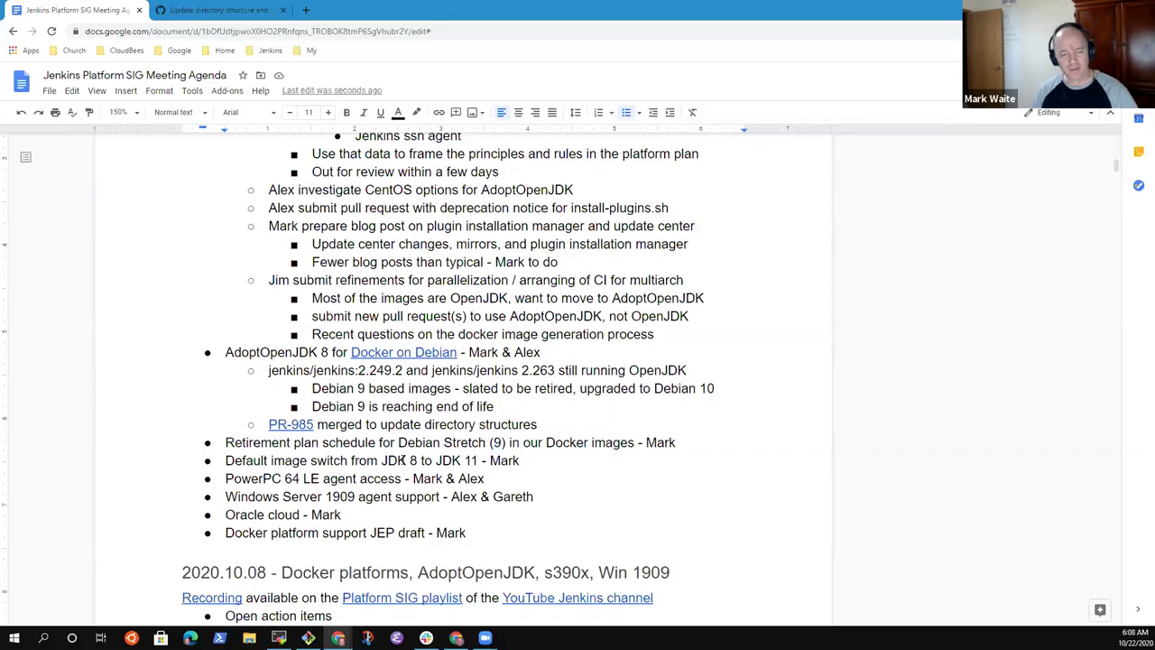
# Add a nested bullet under the Debian Stretch retirement plan topic reading "Part of the Docker platform plan JEP"
pyautogui.press('Up')
pyautogui.hotkey('shift', 'End')
pyautogui.press('End')
pyautogui.press('Return')
pyautogui.press('Tab')
pyautogui.write('Part of the ')
pyautogui.write('pla')
pyautogui.press('BackSpace')
pyautogui.press('BackSpace')
pyautogui.press('BackSpace')
pyautogui.write('Doko')
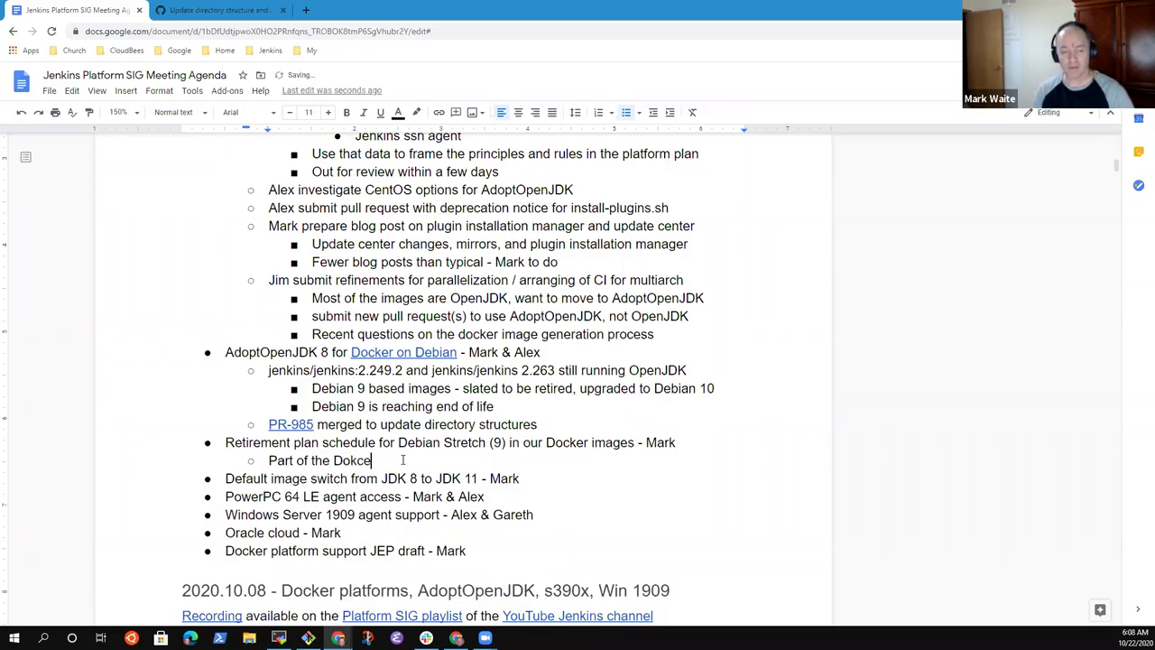
pyautogui.press('BackSpace')
pyautogui.press('BackSpace')
pyautogui.write('cker pla')
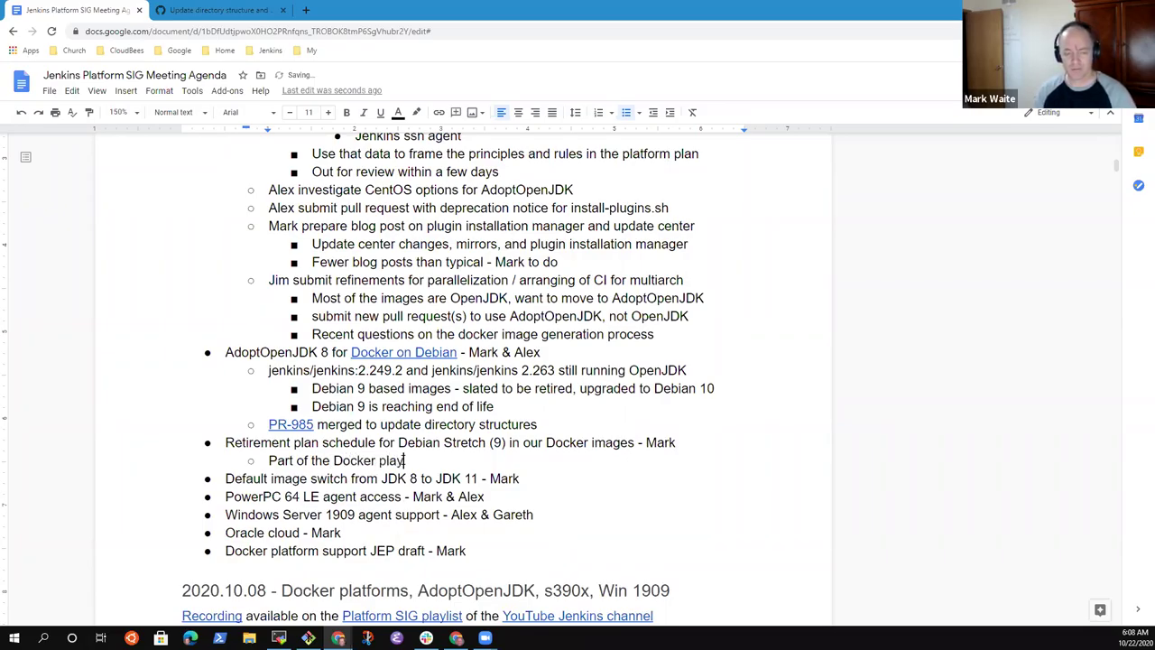
pyautogui.write('tform')
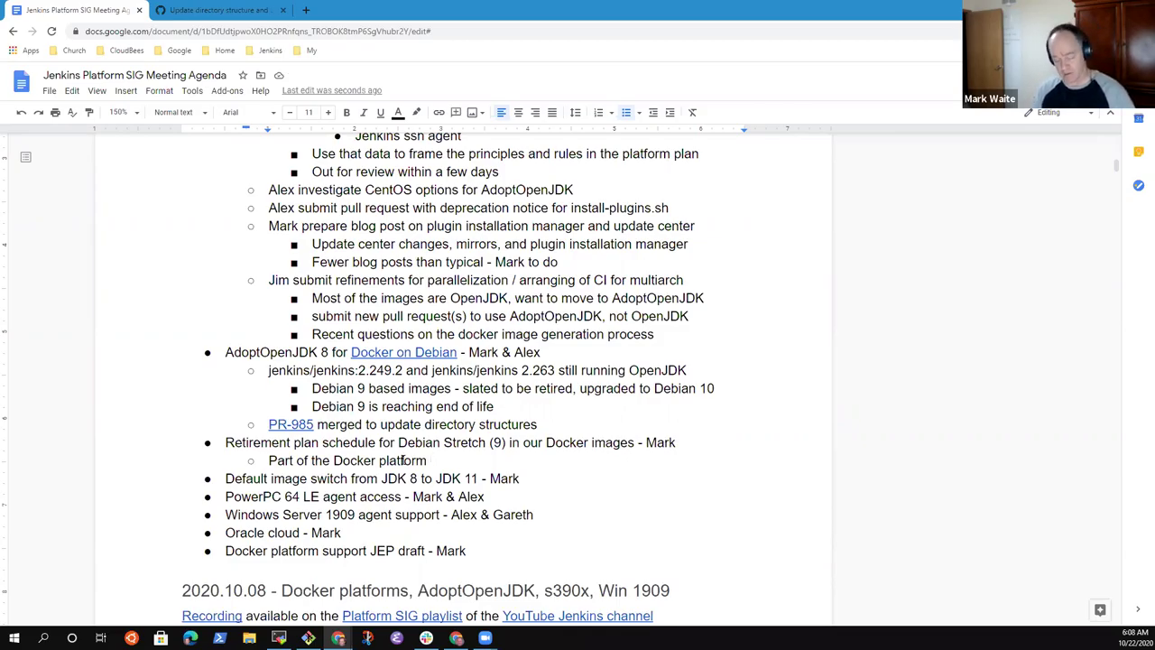
pyautogui.write('plan JEP')
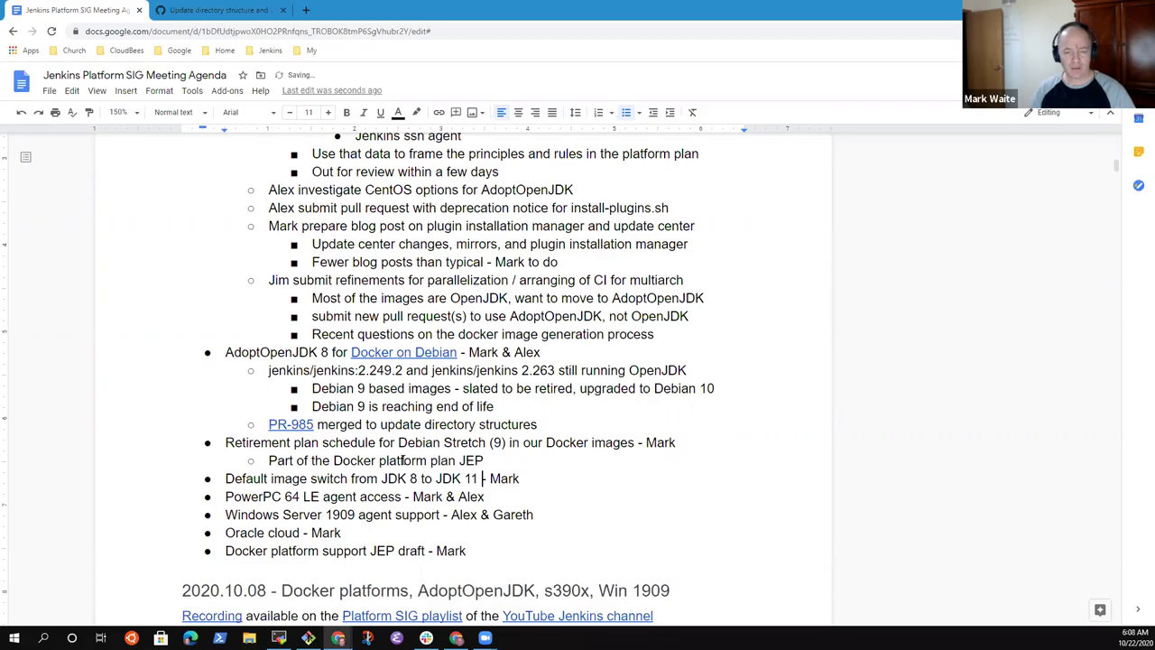
# Add a nested bullet under the JDK 8 to JDK 11 default image switch topic reading "JDK 8 has a very long life ahead"
pyautogui.press('Right')
pyautogui.hotkey('shift', 'End')
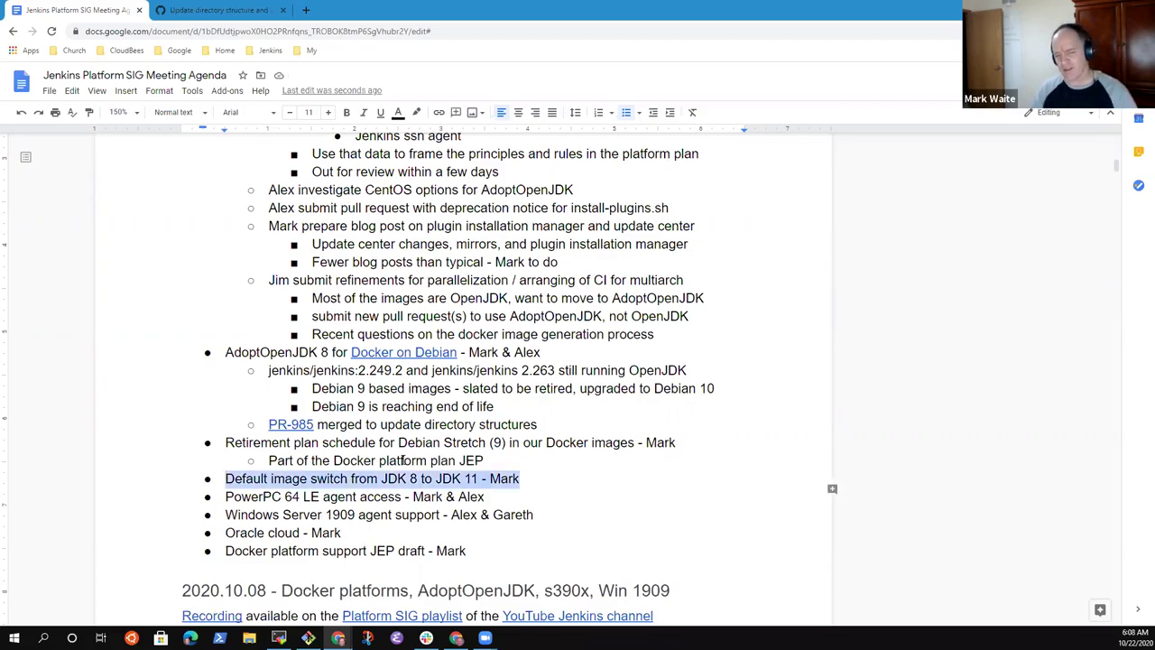
pyautogui.press('End')
pyautogui.press('Return')
pyautogui.press('Tab')
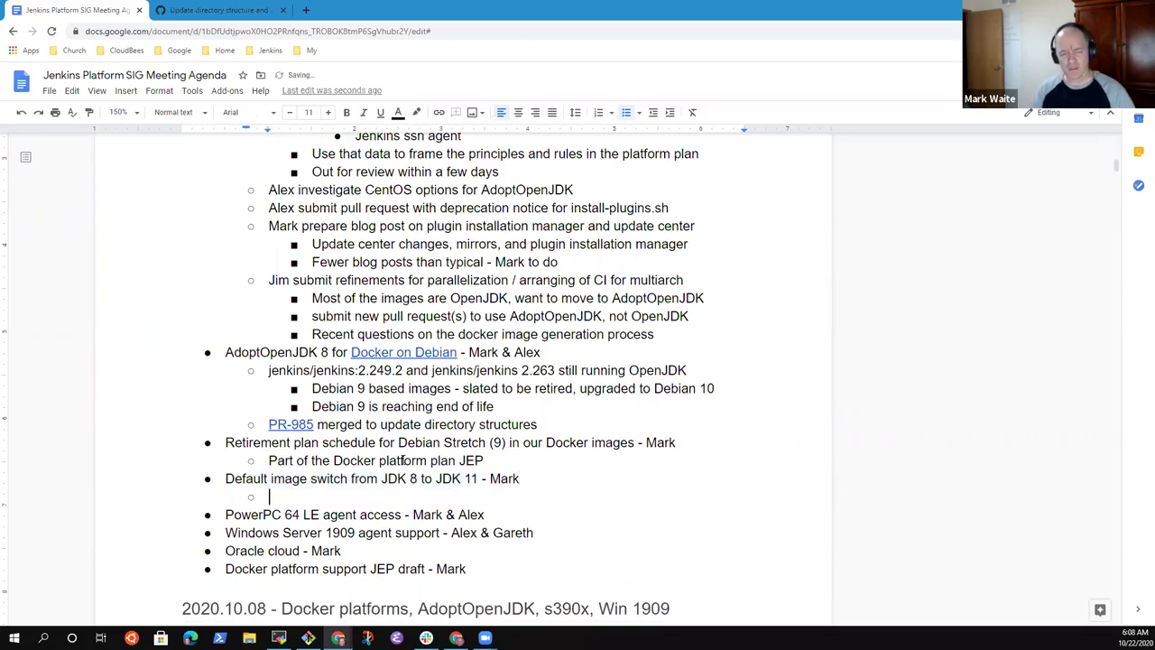
pyautogui.write('JDK 8 has a very long ')
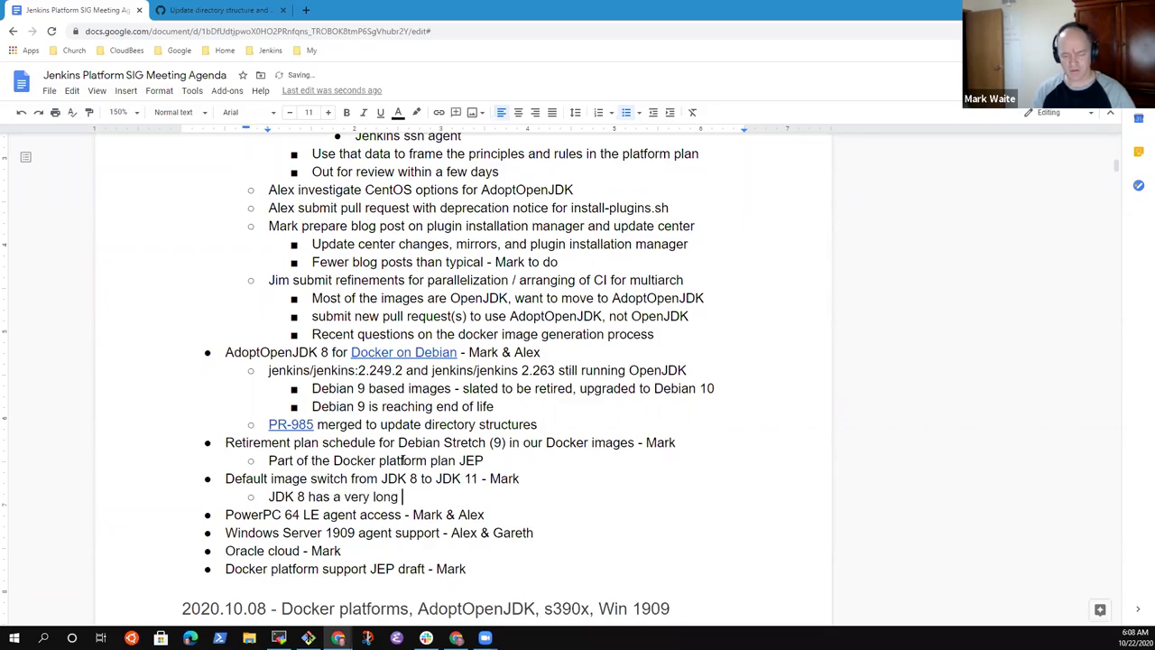
pyautogui.write('life ahead')
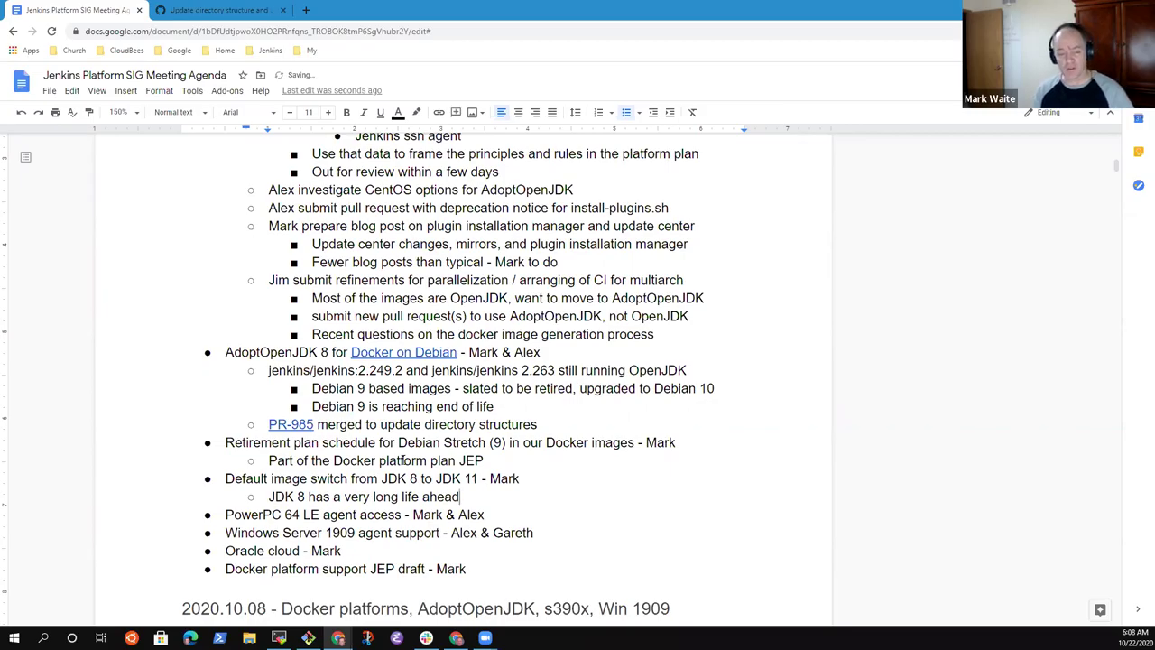
# Add another bullet under the default image switch topic reading "JDK 11 has issues in websocket connected agents"
pyautogui.press('Return')
pyautogui.write('JDK 11 ')
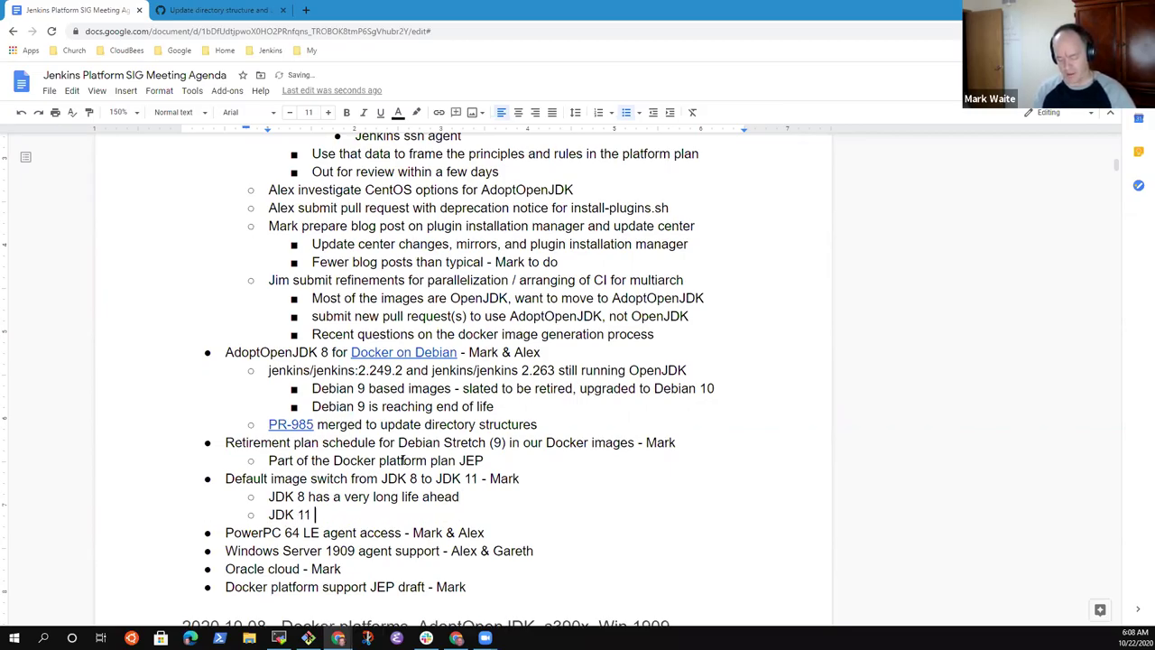
pyautogui.write('has issues in')
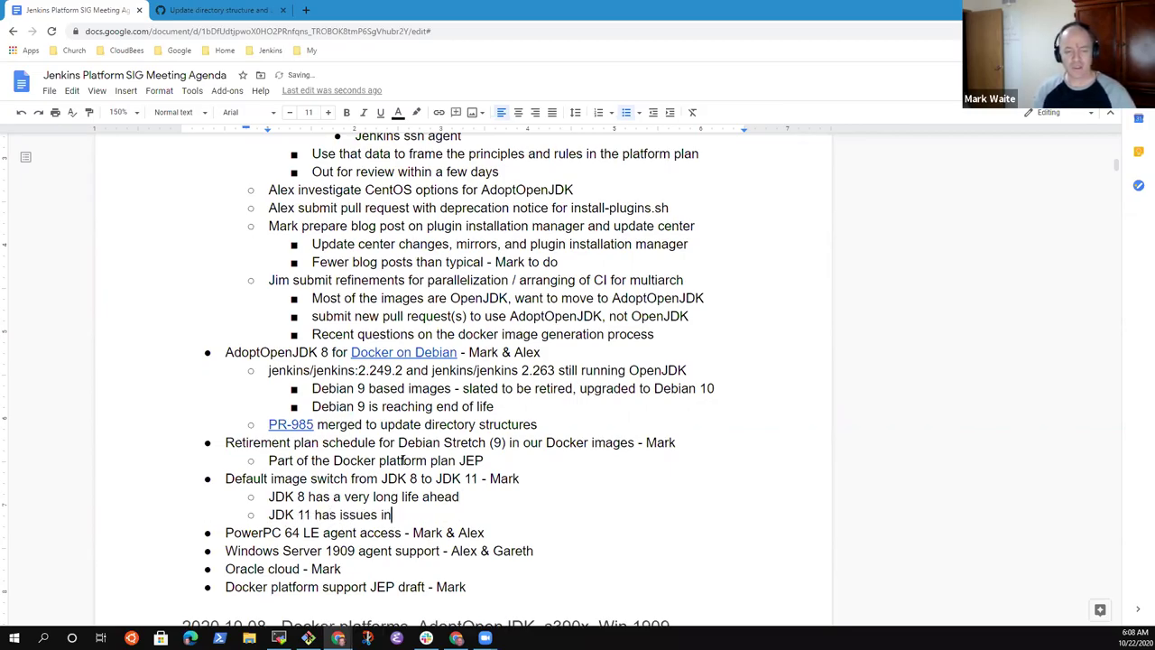
pyautogui.write(' websioc')
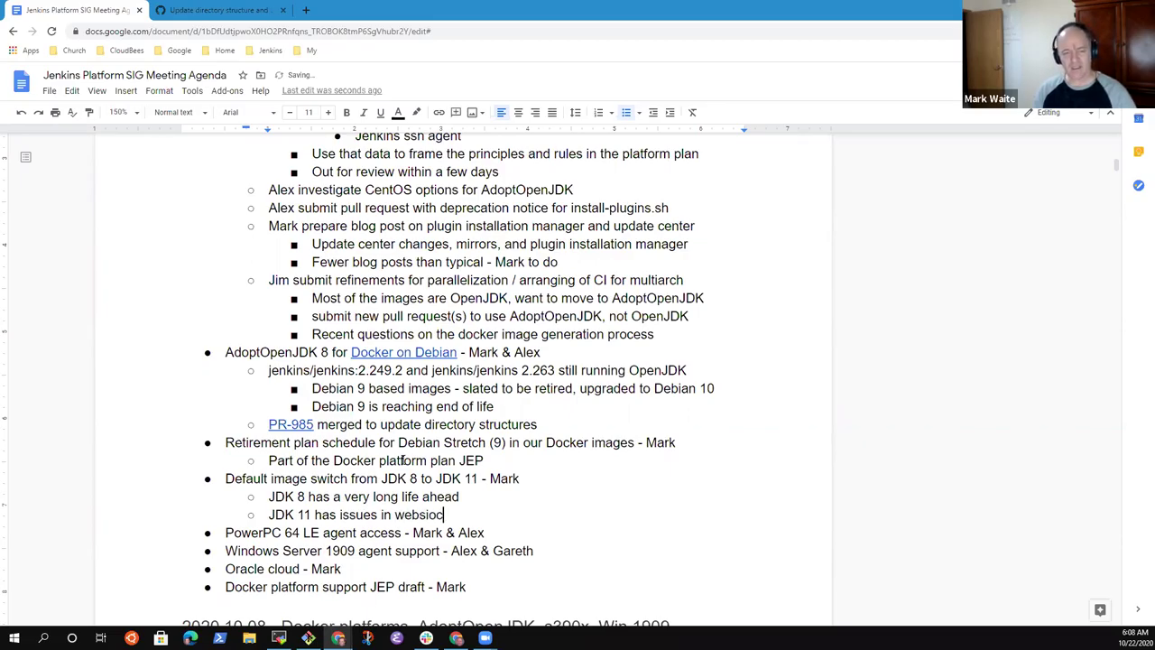
pyautogui.press('BackSpace')
pyautogui.press('BackSpace')
pyautogui.press('BackSpace')
pyautogui.write('ocket con')
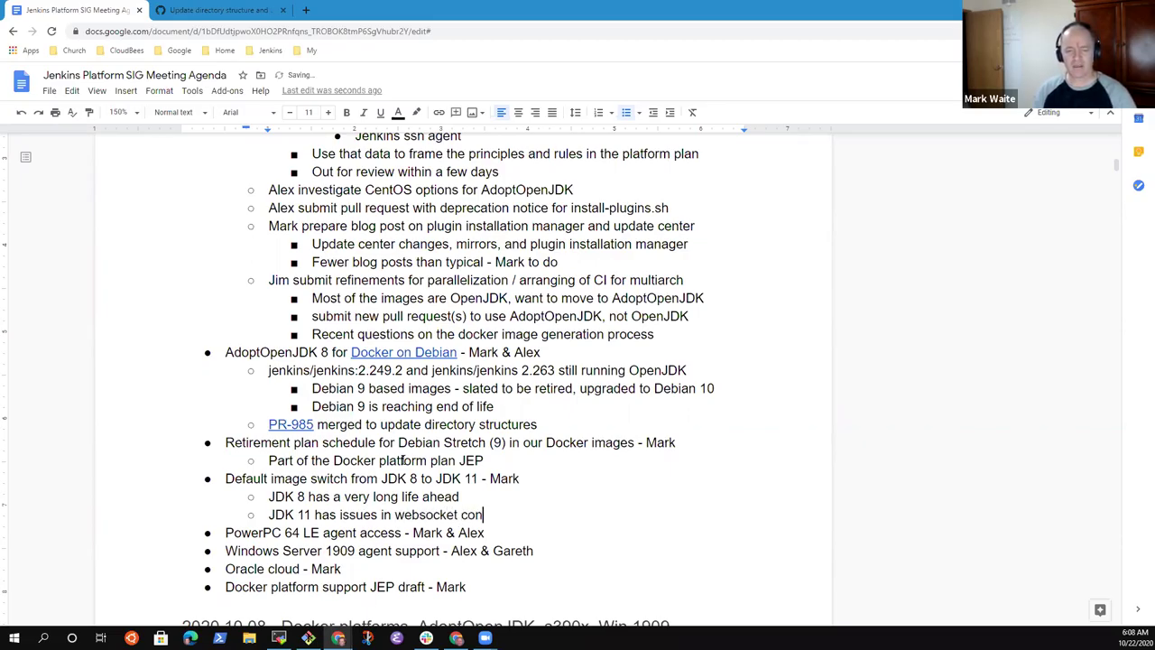
pyautogui.write('nected agen')
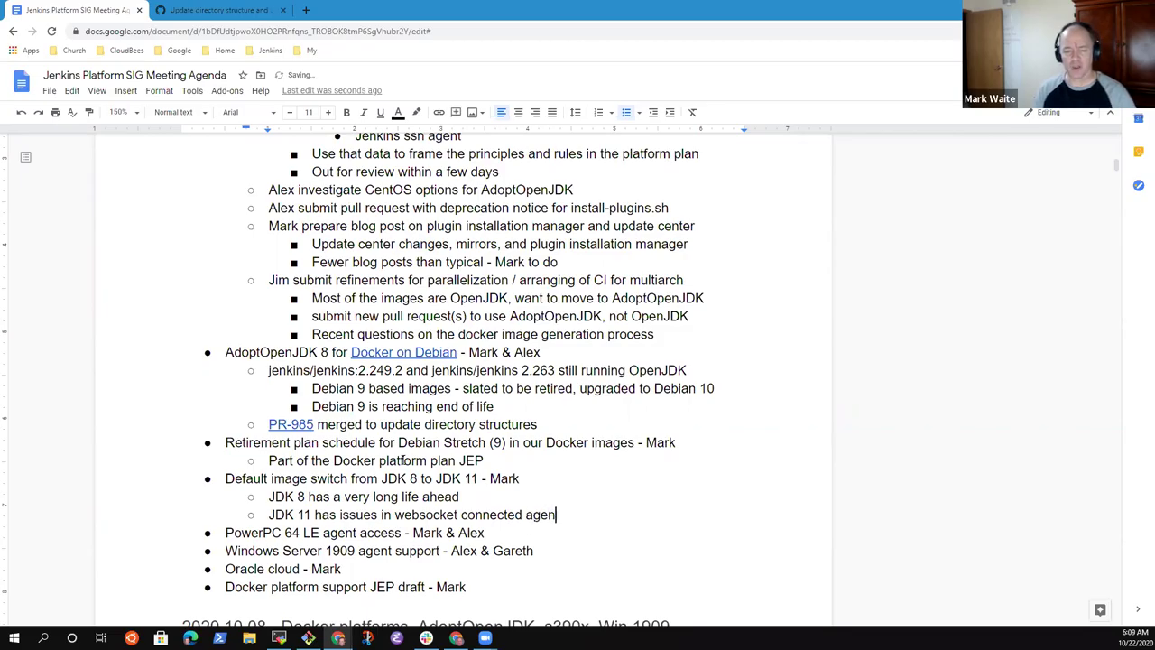
pyautogui.write('ts')
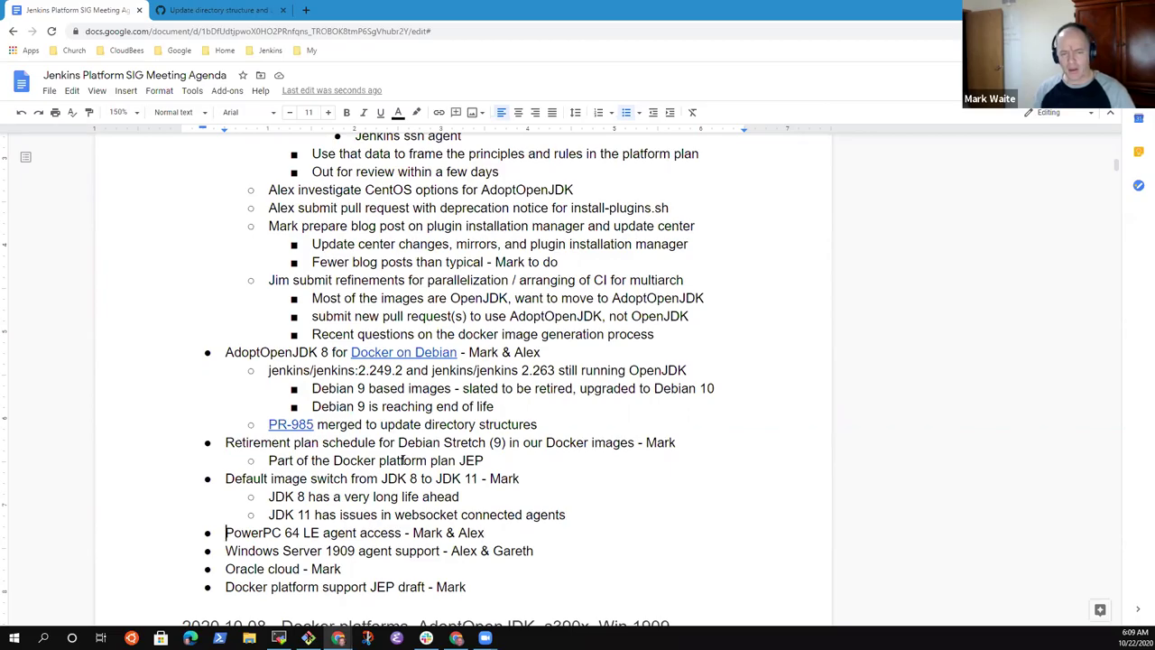
# Add a nested bullet under PowerPC 64 LE agent access reading "Had access from personal machines, unreliable from ci.jenkins.io"
pyautogui.hotkey('shift', 'End')
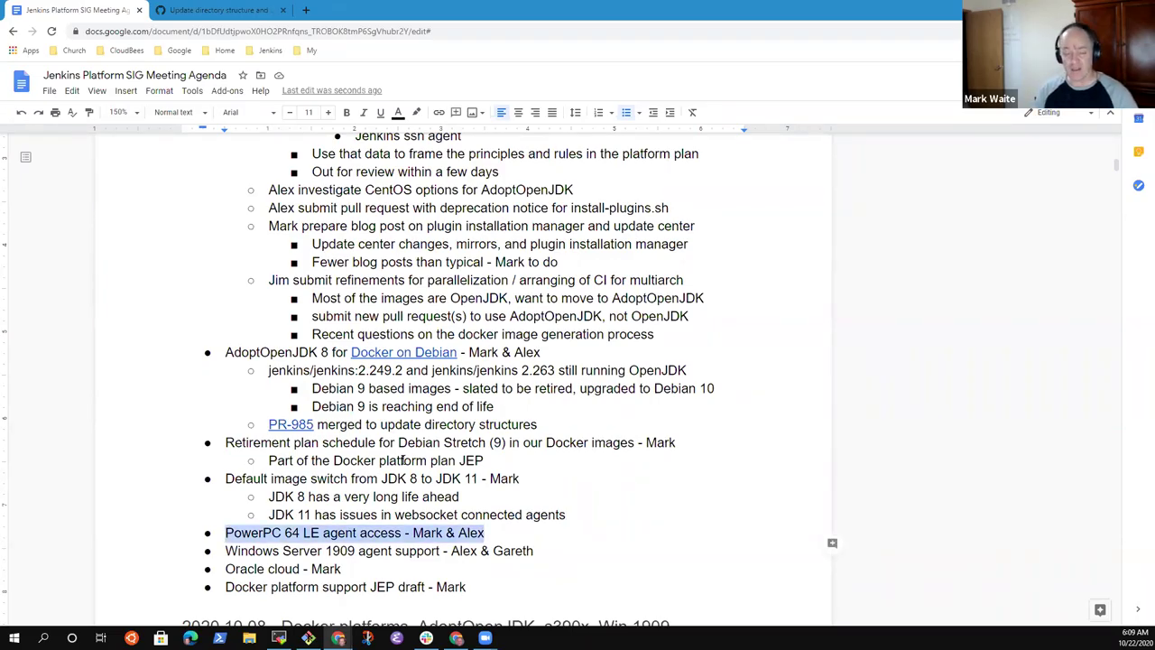
pyautogui.press('Right')
pyautogui.press('Return')
pyautogui.press('Tab')
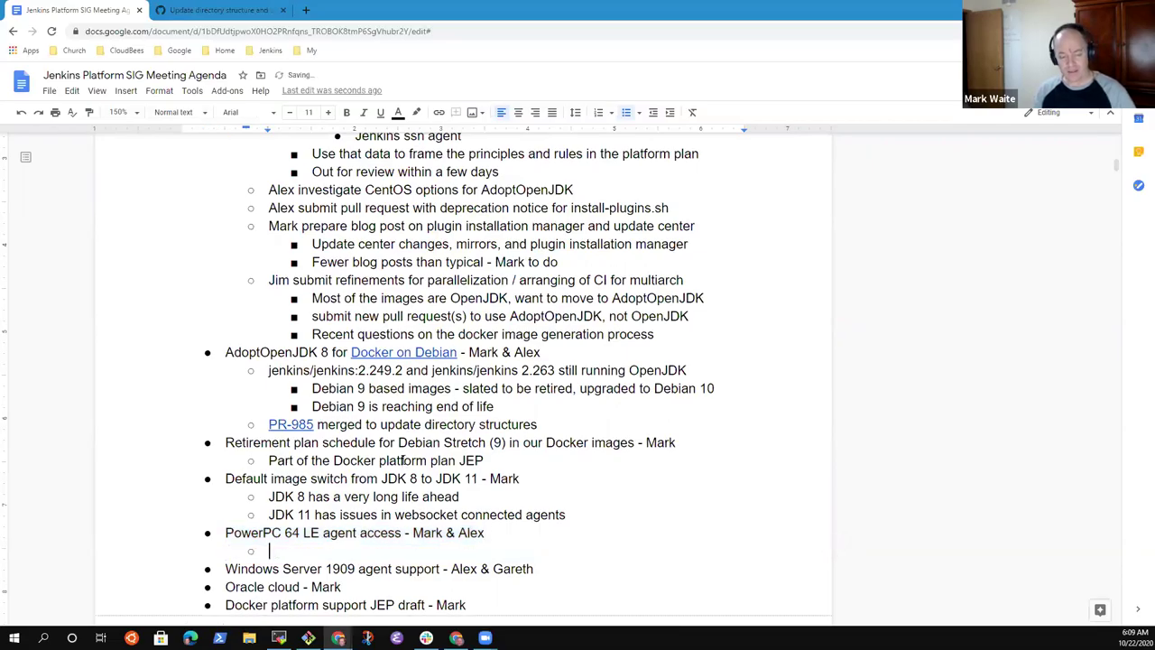
pyautogui.write('Had access from personal machines, unreliabel')
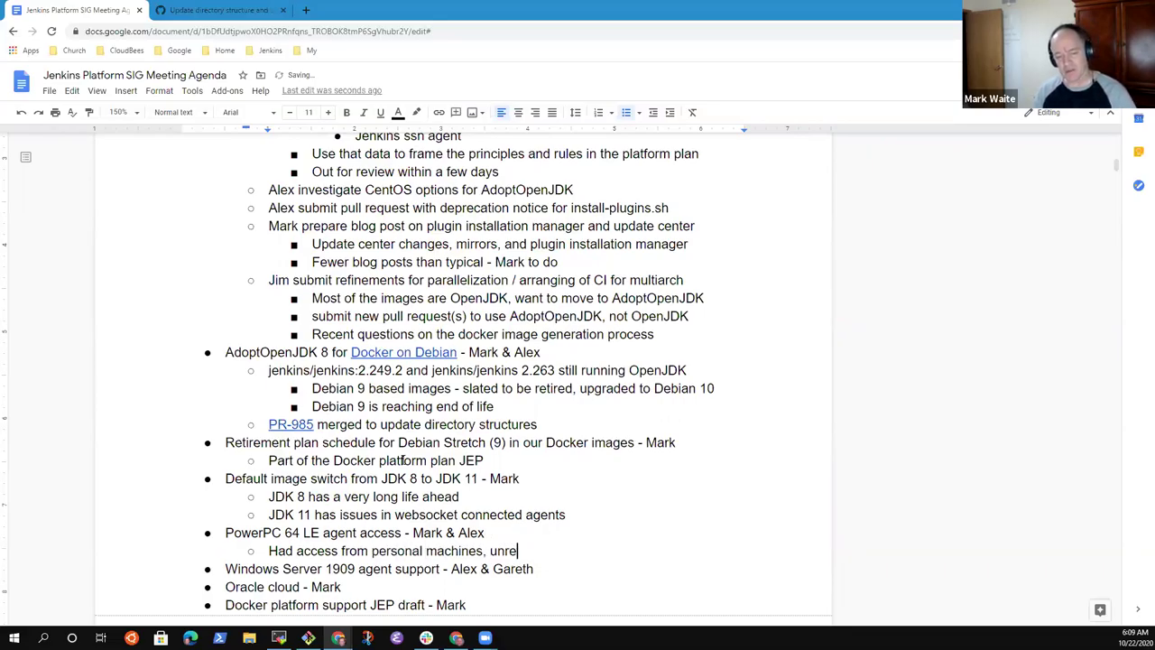
pyautogui.press('BackSpace')
pyautogui.press('BackSpace')
pyautogui.write('le from ci.jenkins.io')
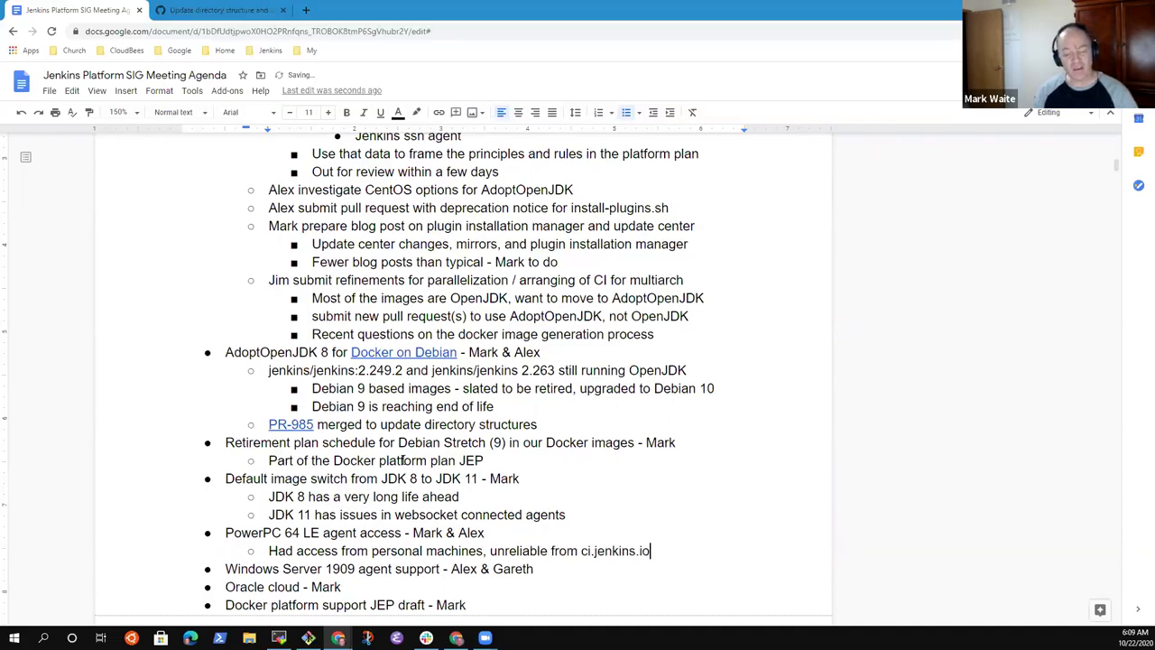
# Add a PowerPC bullet giving the contributor's full name followed by "found that jumbo packets were enabled on their side"
pyautogui.press('Return')
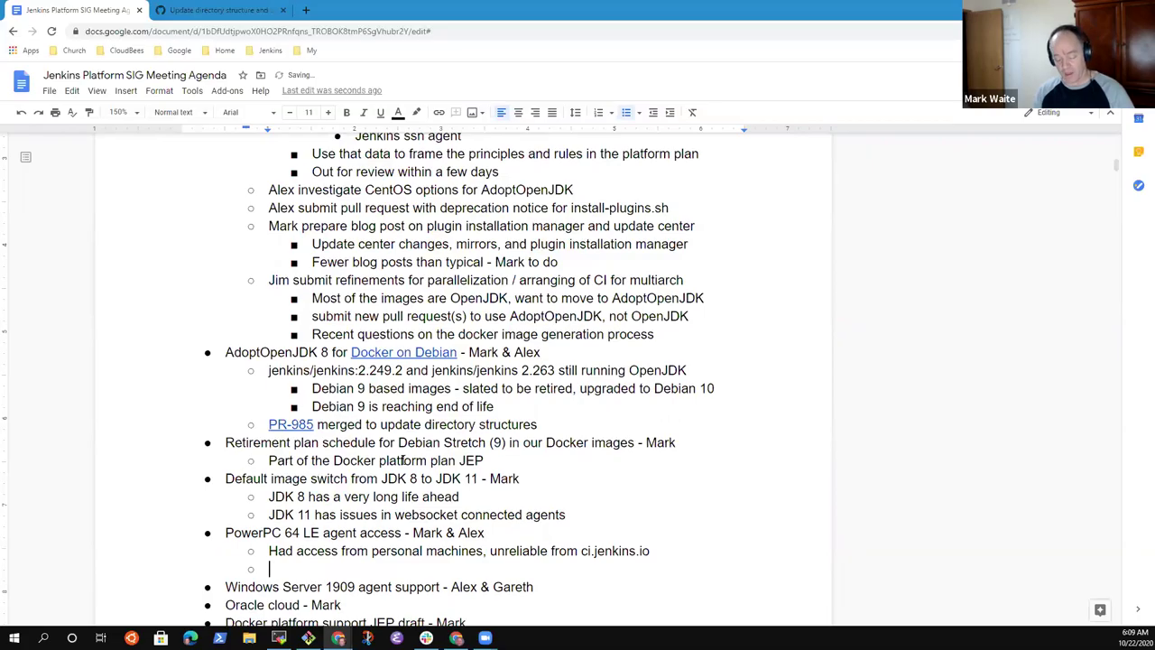
pyautogui.write('Rafe')
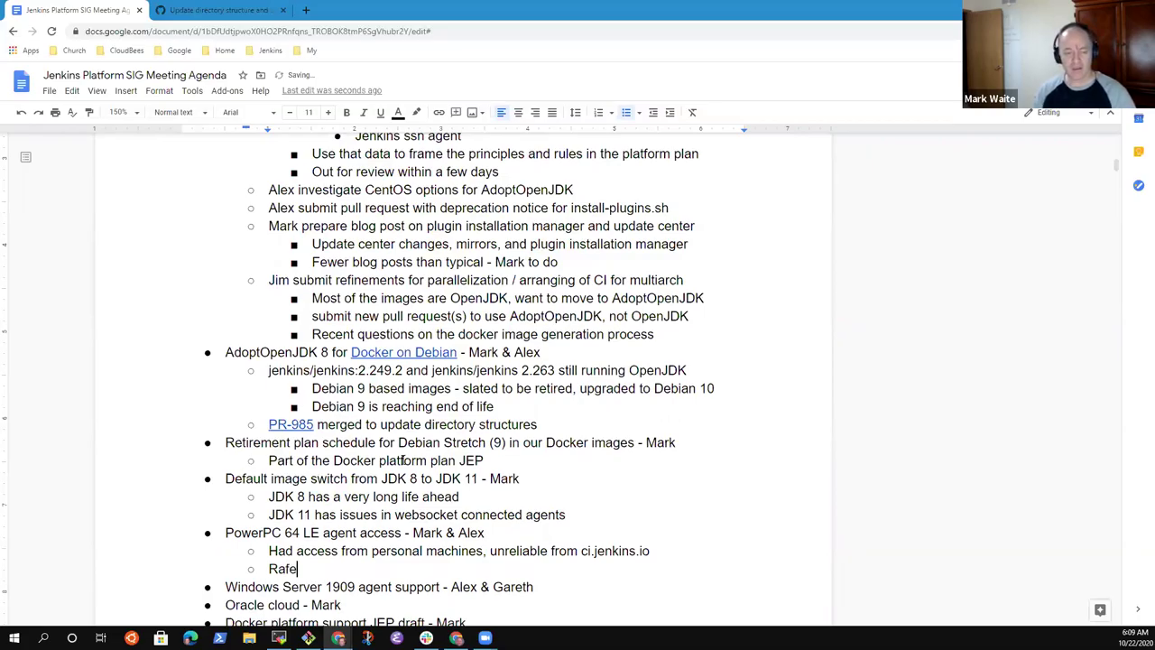
pyautogui.press('BackSpace')
pyautogui.write('ael Sena ')
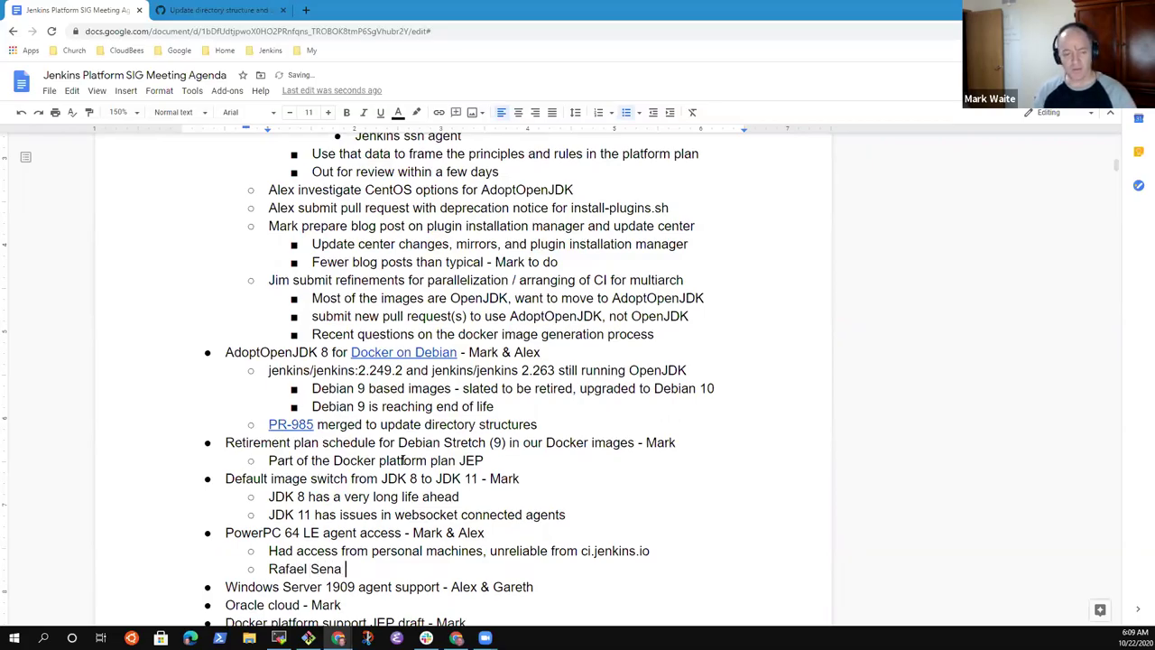
pyautogui.write('found that ')
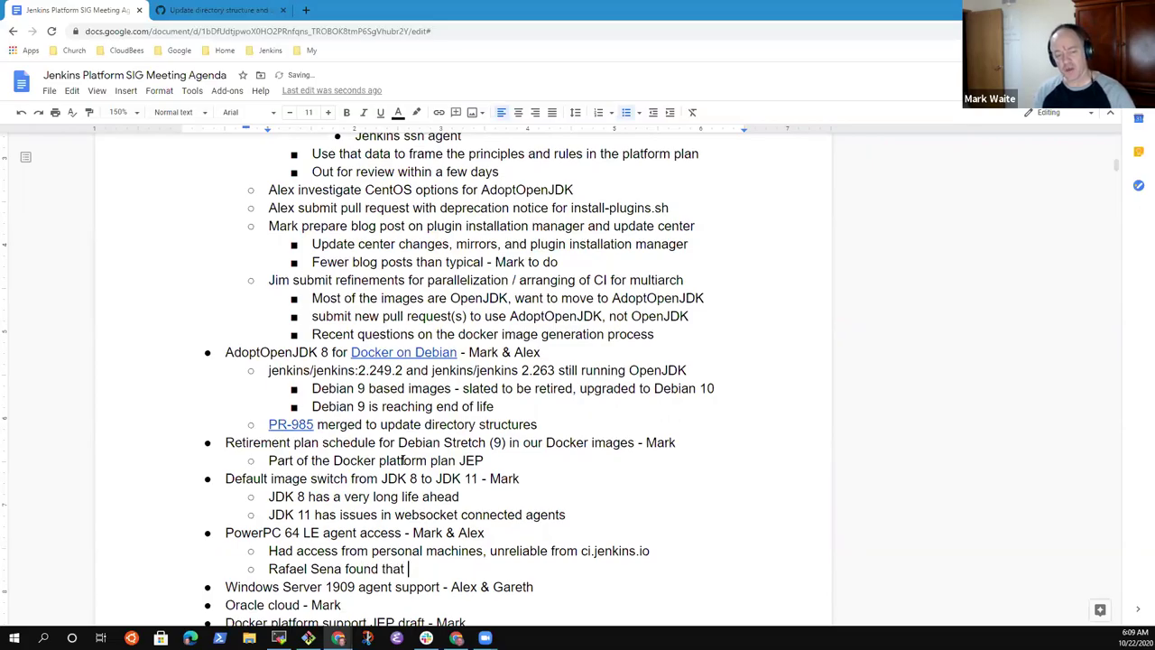
pyautogui.write('jumbo pa')
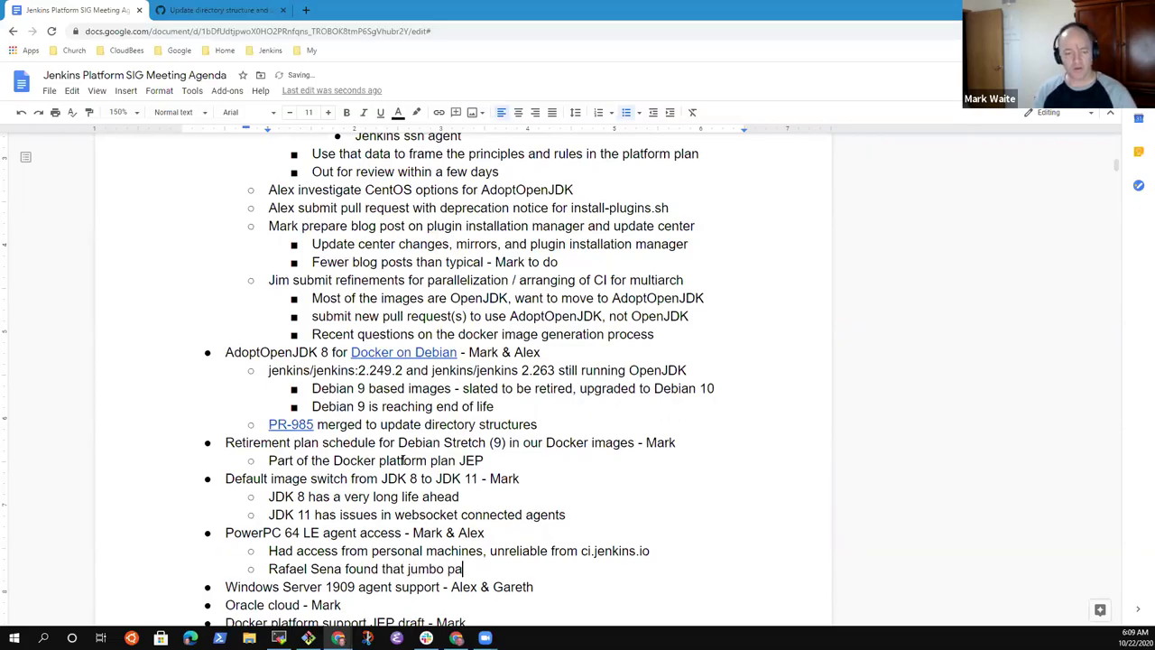
pyautogui.write('cket')
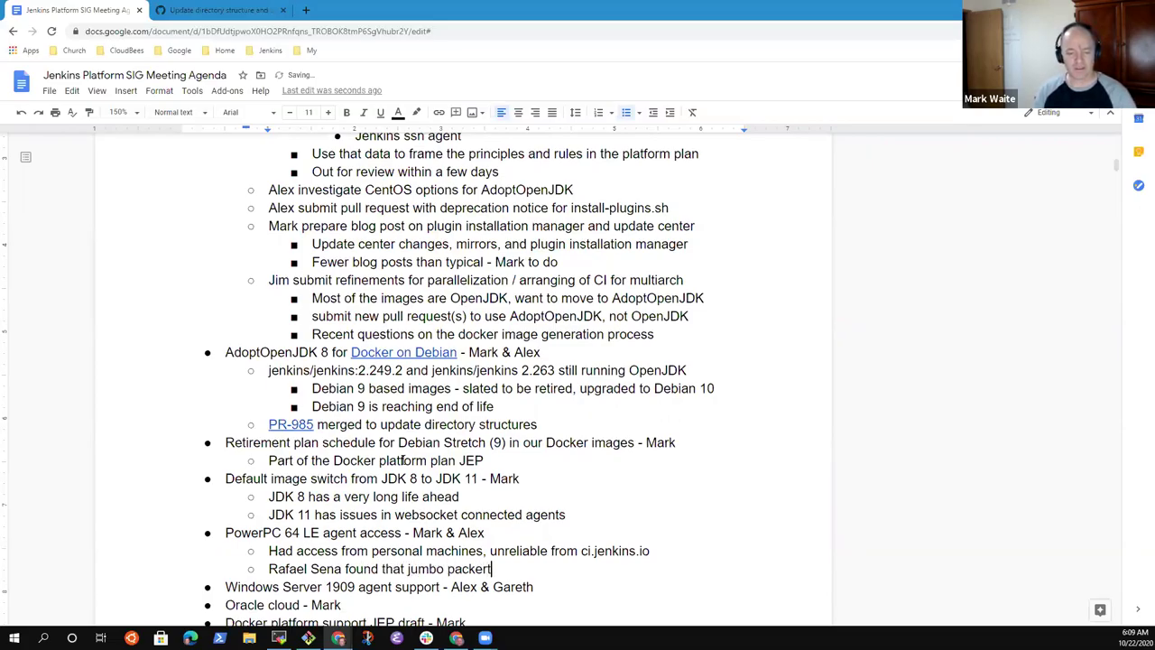
pyautogui.write('s were enabled t')
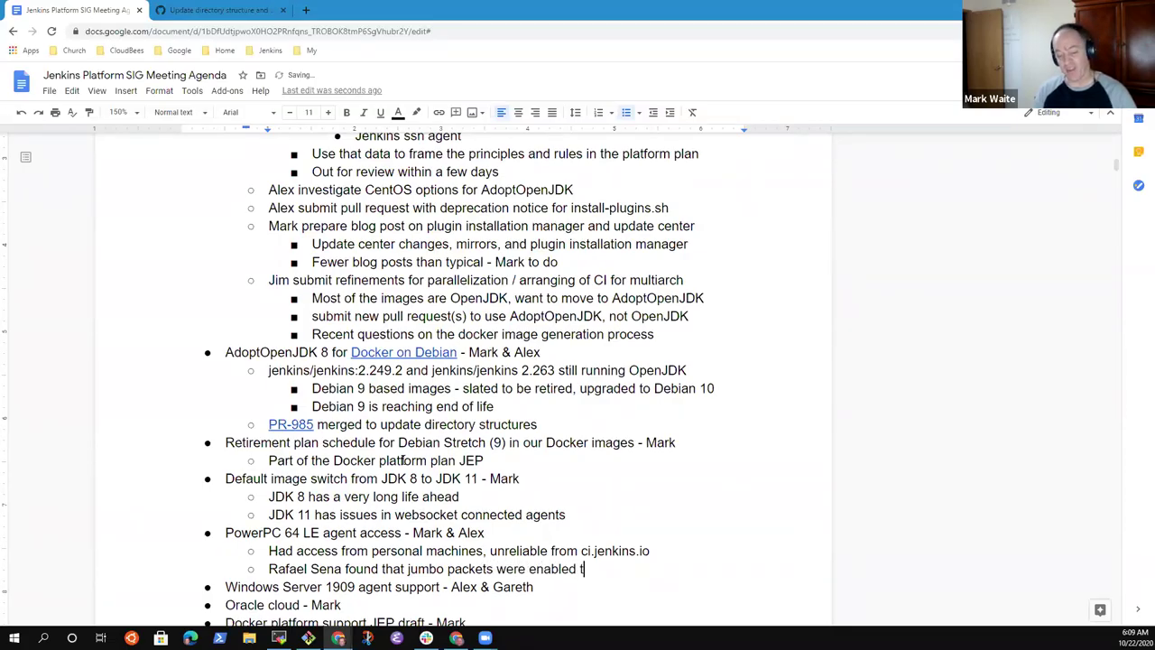
pyautogui.press('BackSpace')
pyautogui.write('on their')
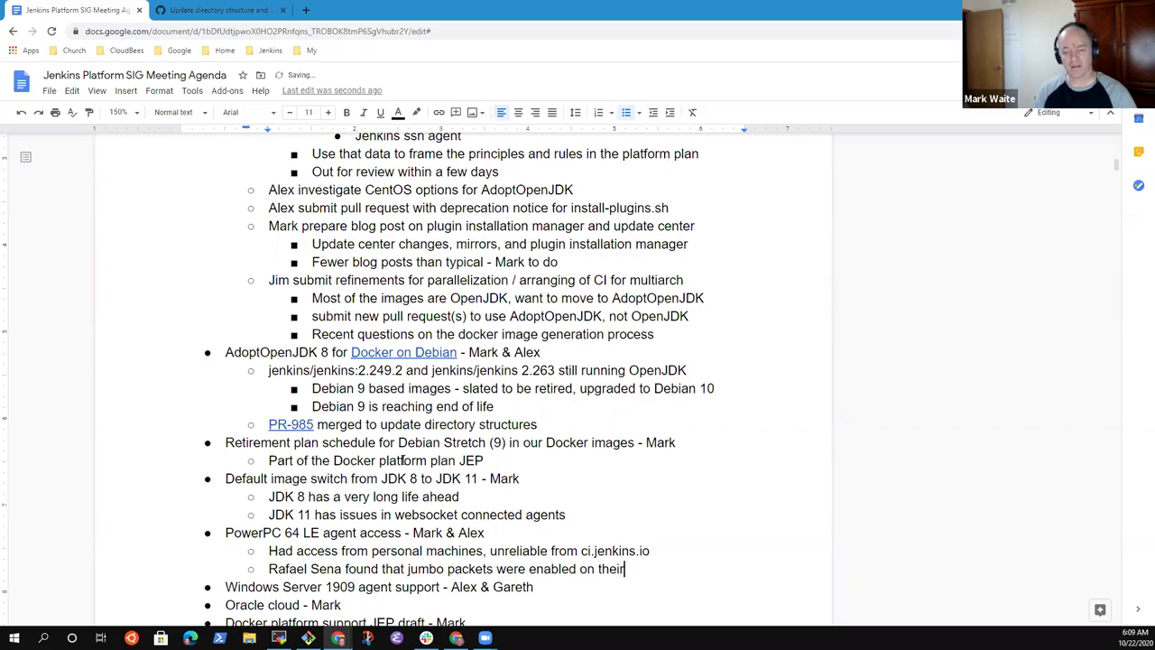
pyautogui.write(' side')
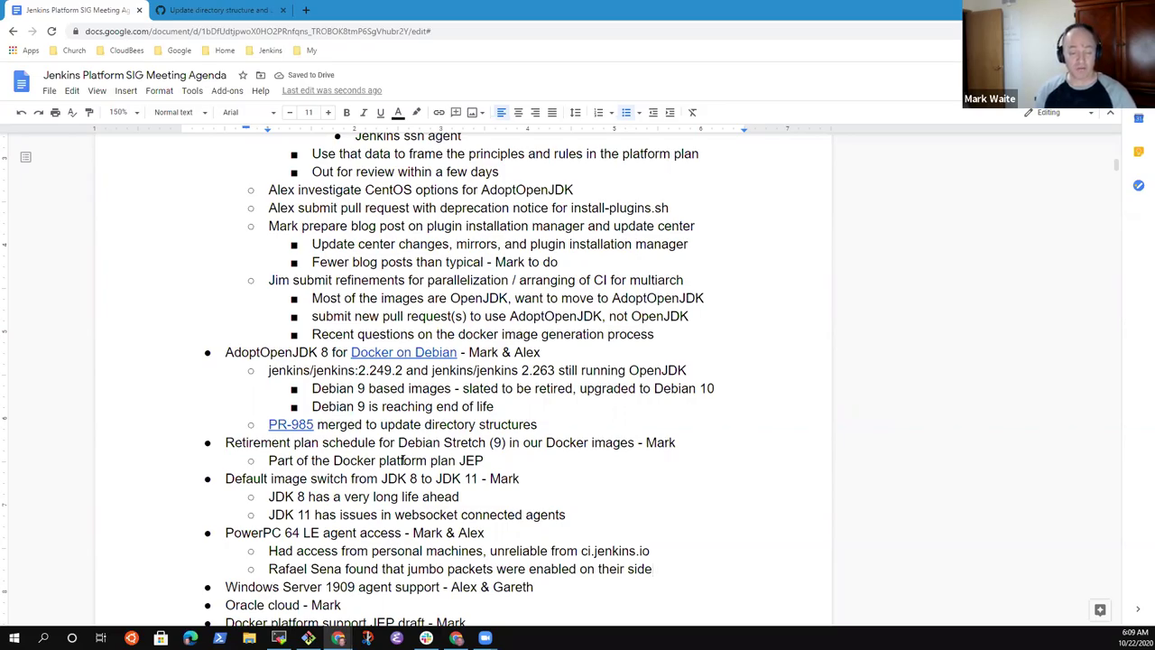
# Add another bullet under PowerPC 64 LE agent access reading "New machine is being provisioned, connect to infra when available"
pyautogui.press('Return')
pyautogui.write('New machine is being provisioned')
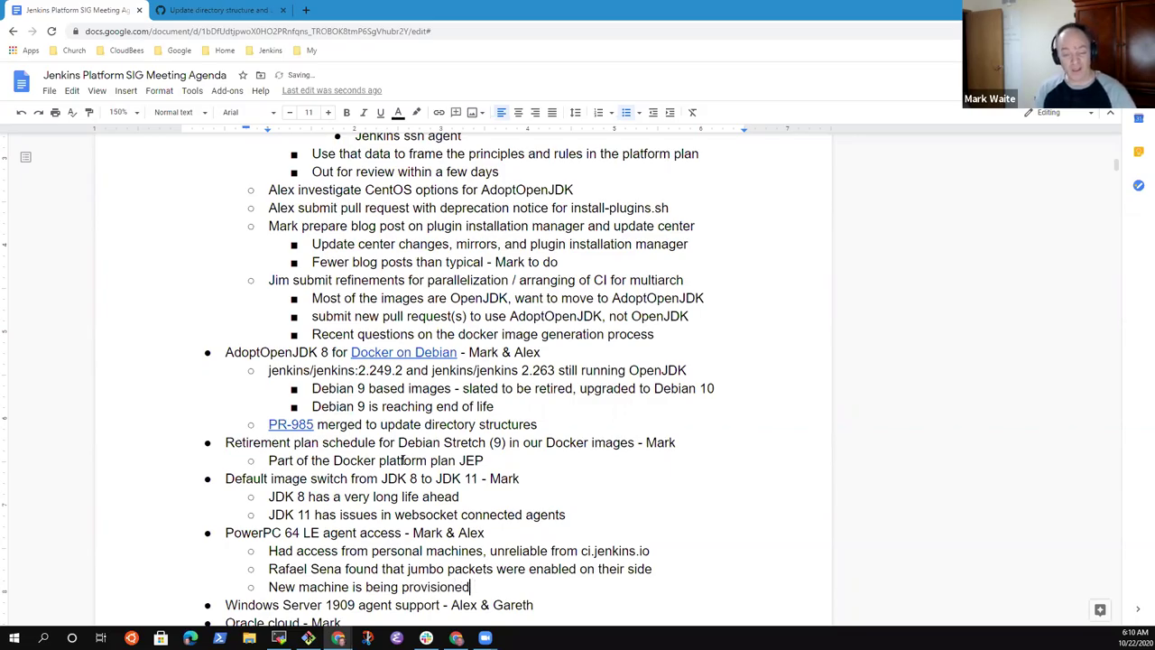
pyautogui.write(', connect to ')
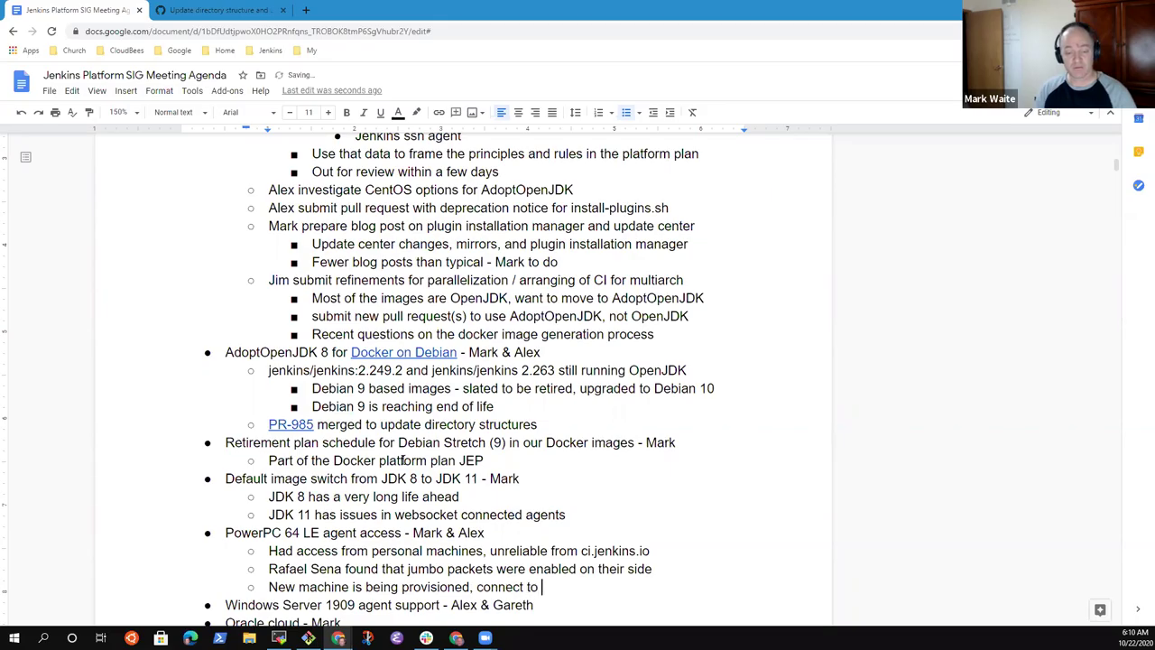
pyautogui.write('infra when ')
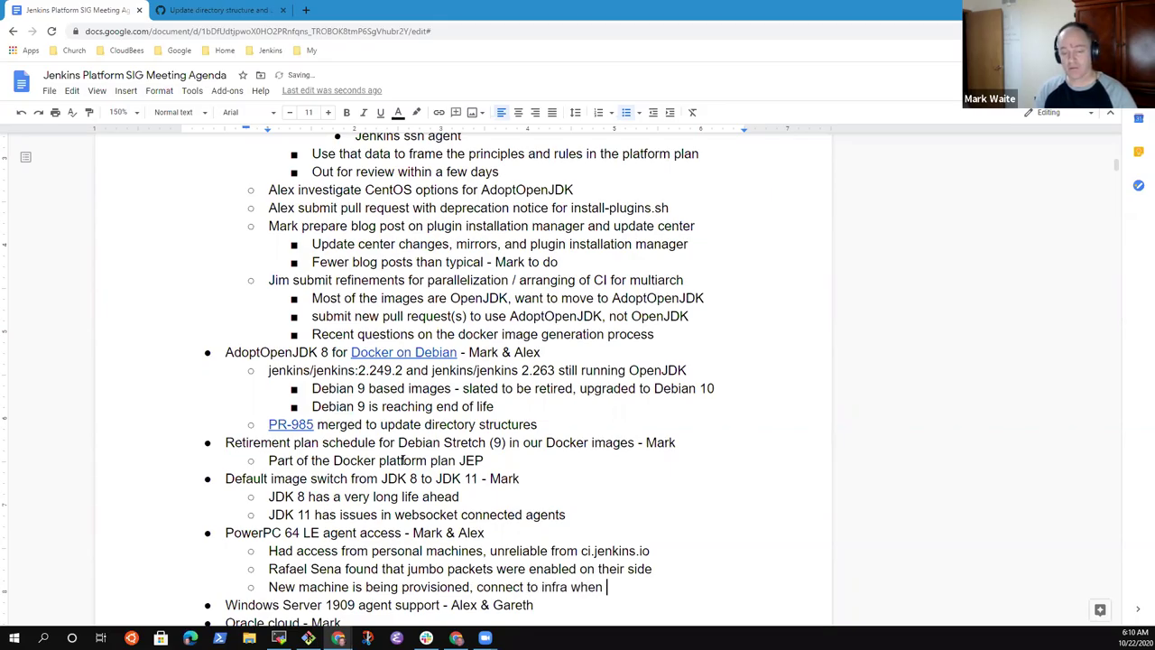
pyautogui.write('avaio')
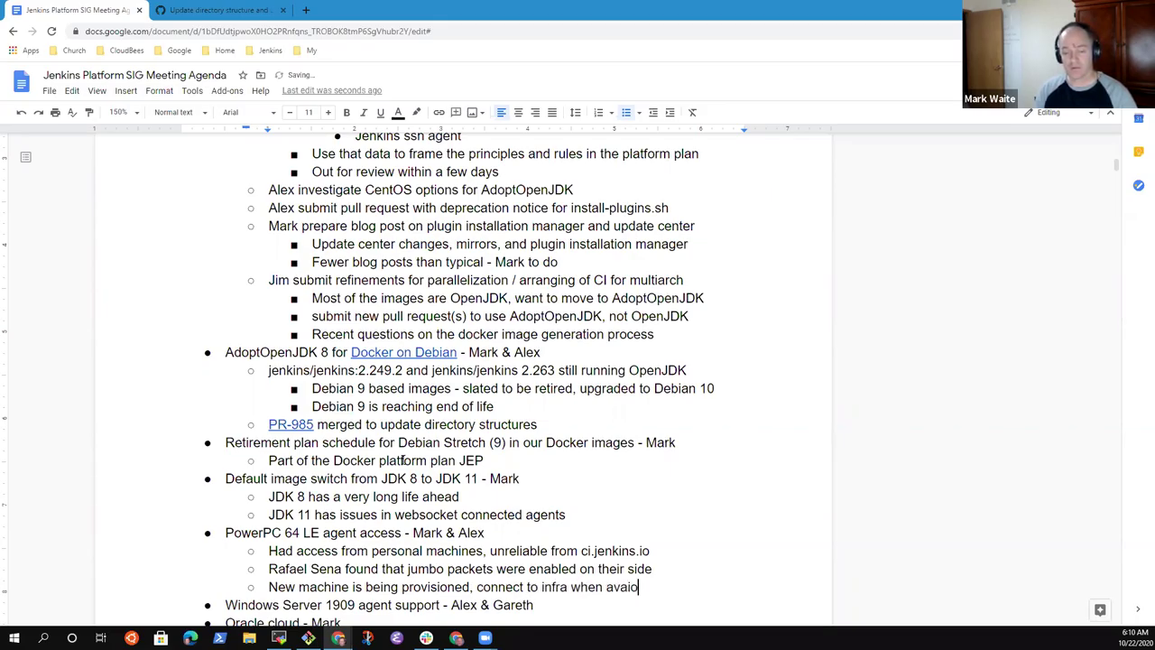
pyautogui.press('BackSpace')
pyautogui.write('lable')
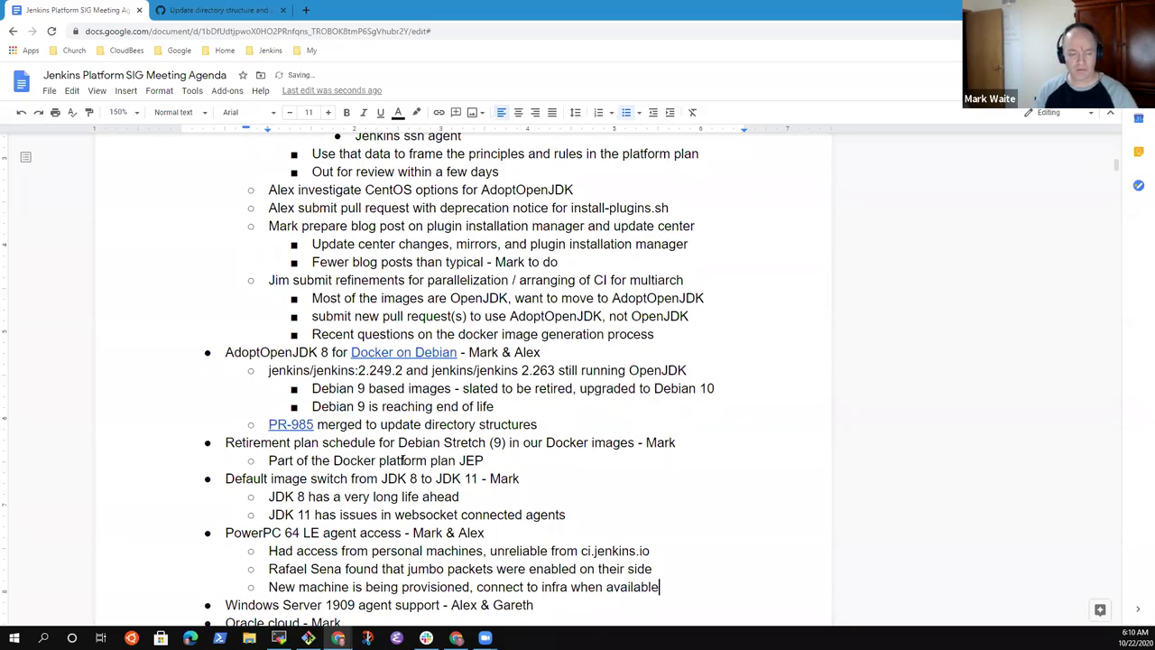
pyautogui.press('Down')
pyautogui.press('Up')
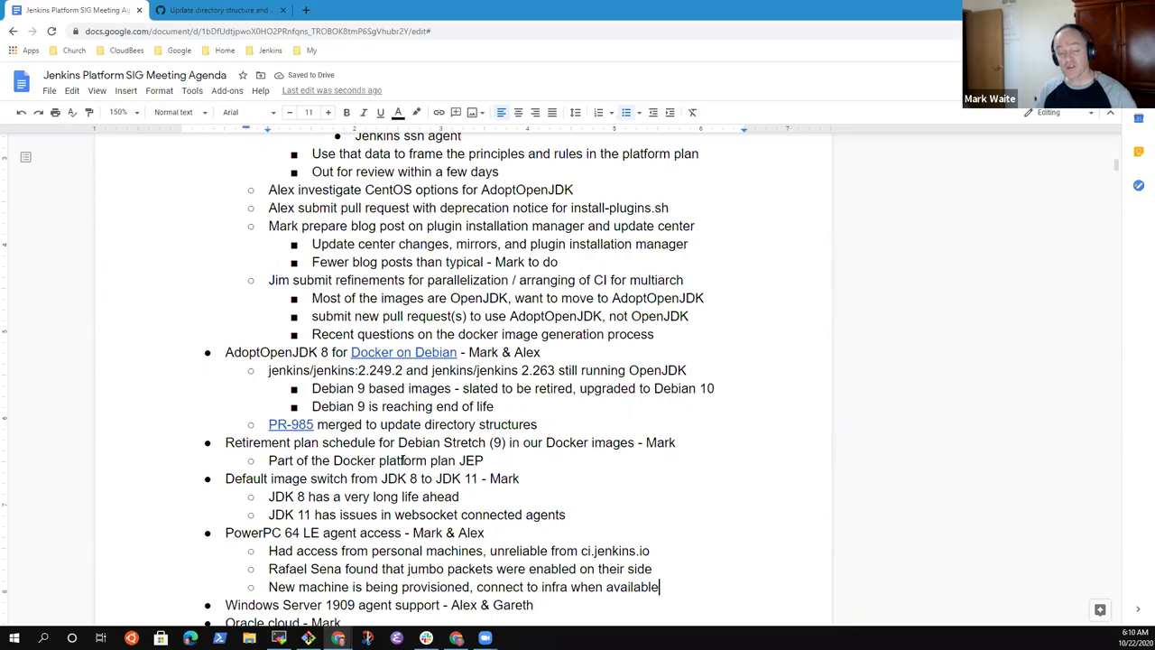
pyautogui.press('Up')
pyautogui.press('Up')
pyautogui.press('Up')
pyautogui.press('Down')
pyautogui.press('Home')
pyautogui.hotkey('shift', 'End')
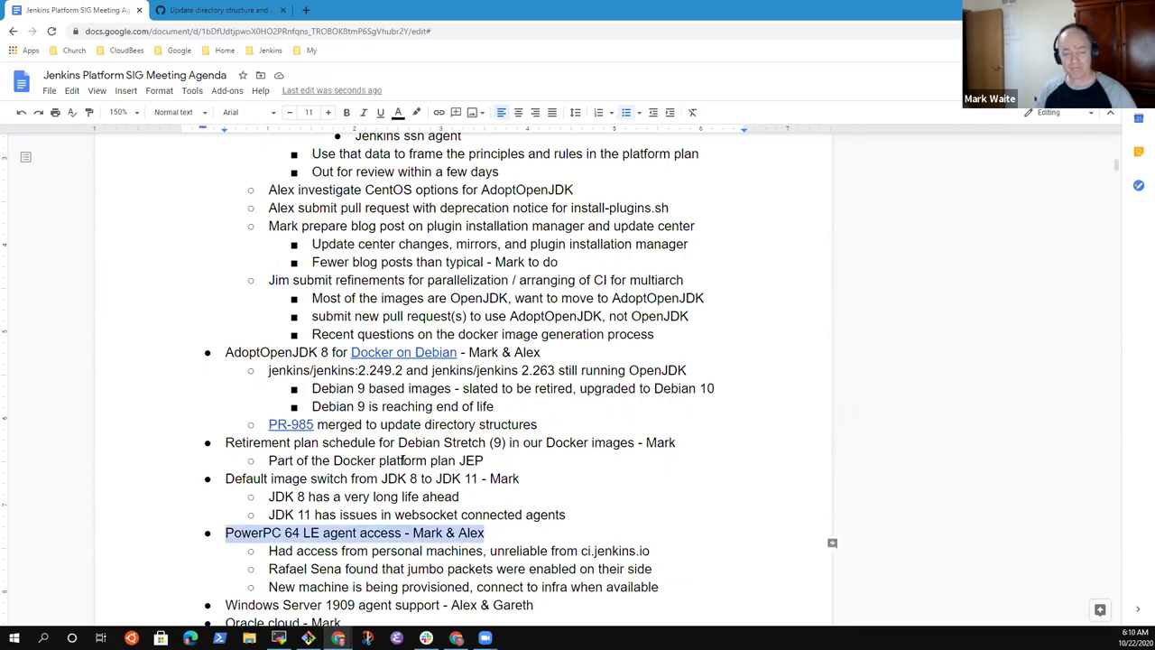
# Start a nested bullet under Windows Server 1909 agent support and remove the first of the topic's two owners
pyautogui.press('Down')
pyautogui.press('Down')
pyautogui.press('Down')
pyautogui.press('Down')
pyautogui.press('Down')
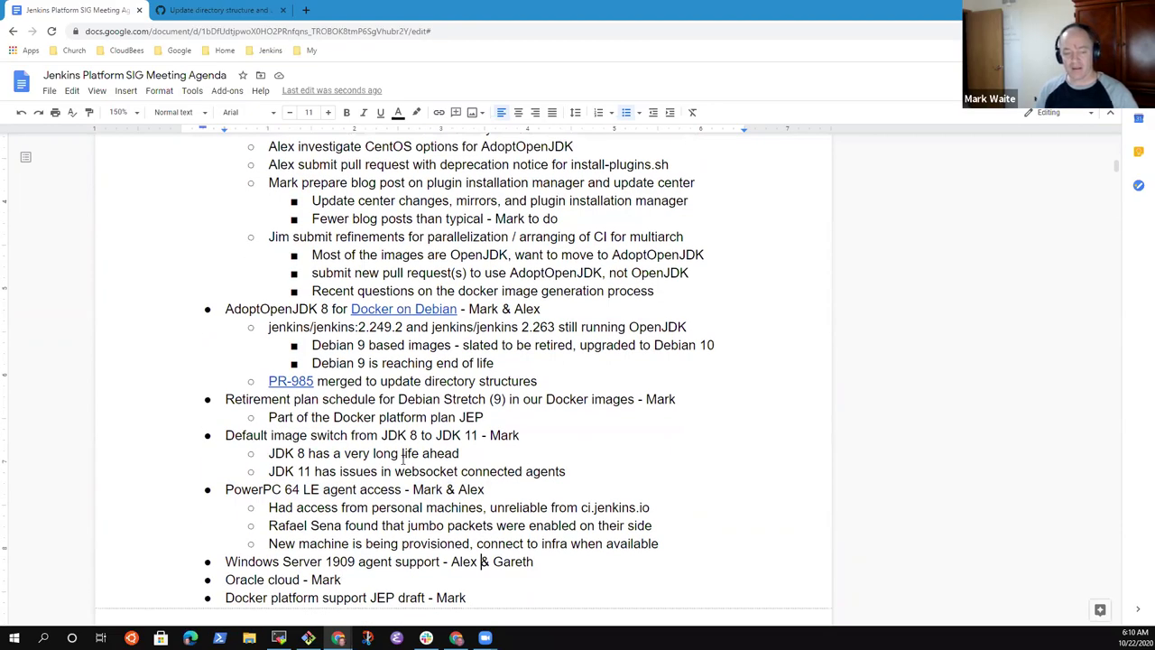
pyautogui.hotkey('shift', 'End')
pyautogui.press('End')
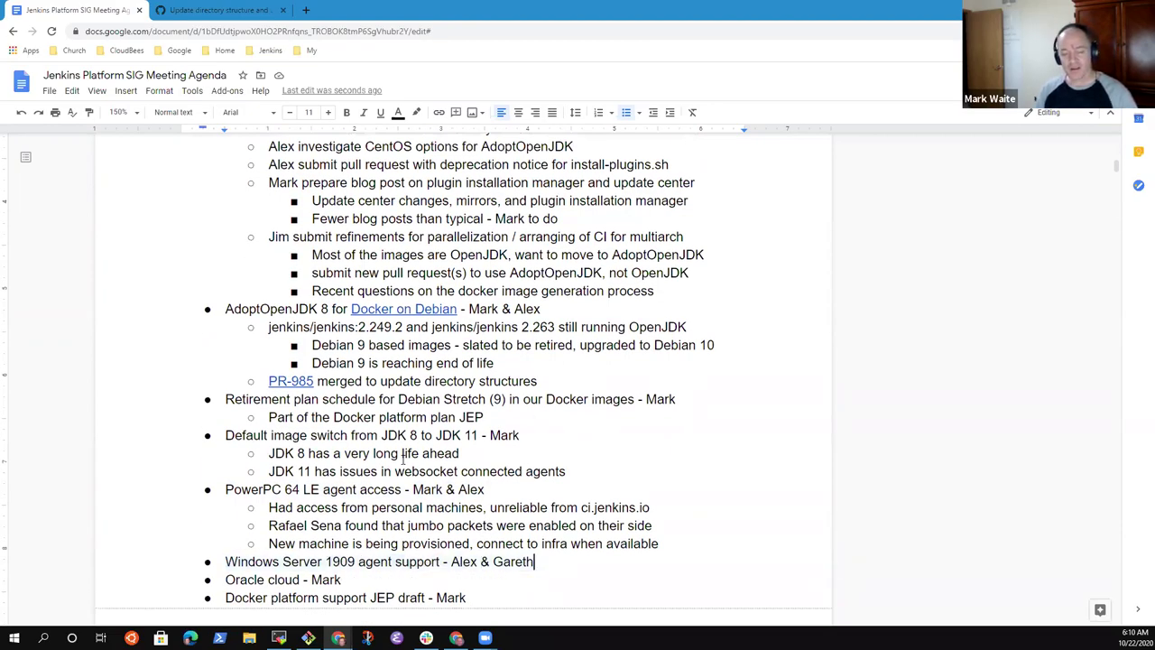
pyautogui.press('Return')
pyautogui.press('Tab')
pyautogui.press('Left')
pyautogui.hotkey('ctrl', 'shift', 'Left')
pyautogui.hotkey('ctrl', 'shift', 'Left')
pyautogui.press('BackSpace')
pyautogui.press('Down')
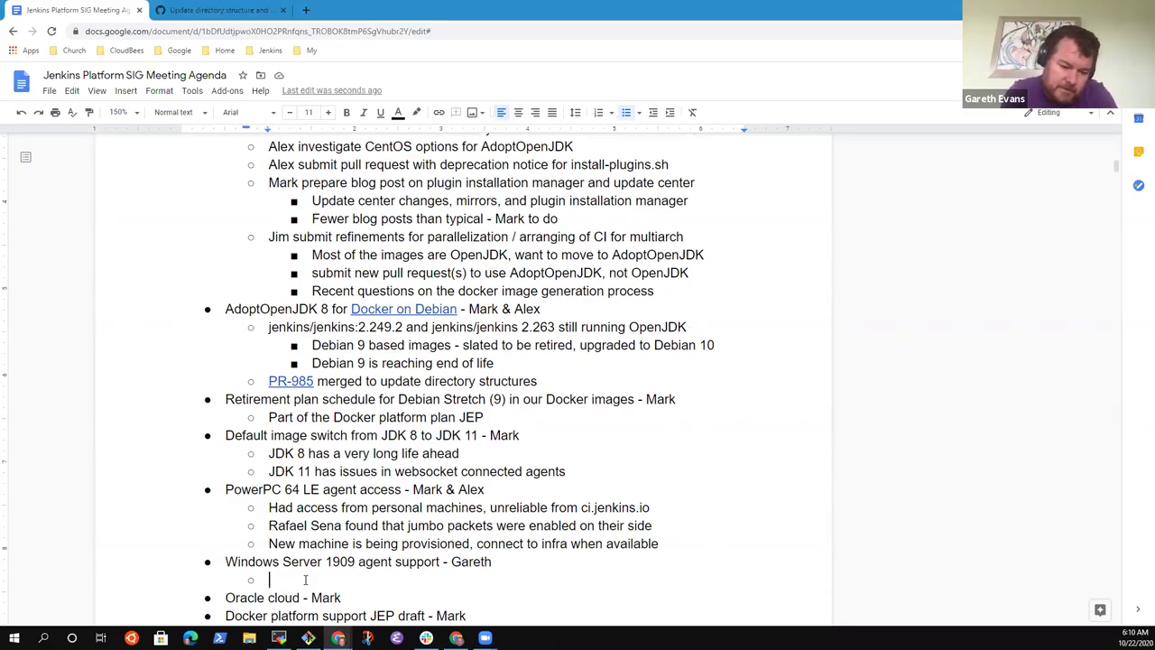
# Fill in the empty Windows Server bullet with "Ongoing question - recommended that we switch to Windows Server LTSC"
pyautogui.write('Ongoing question ')
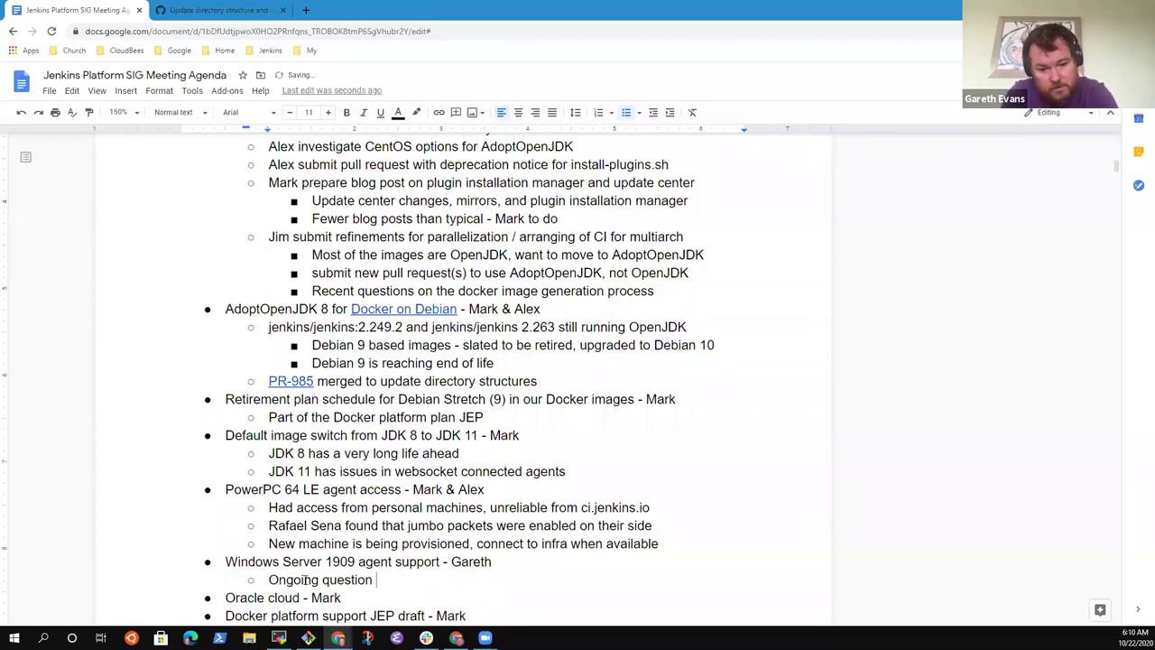
pyautogui.write('- ')
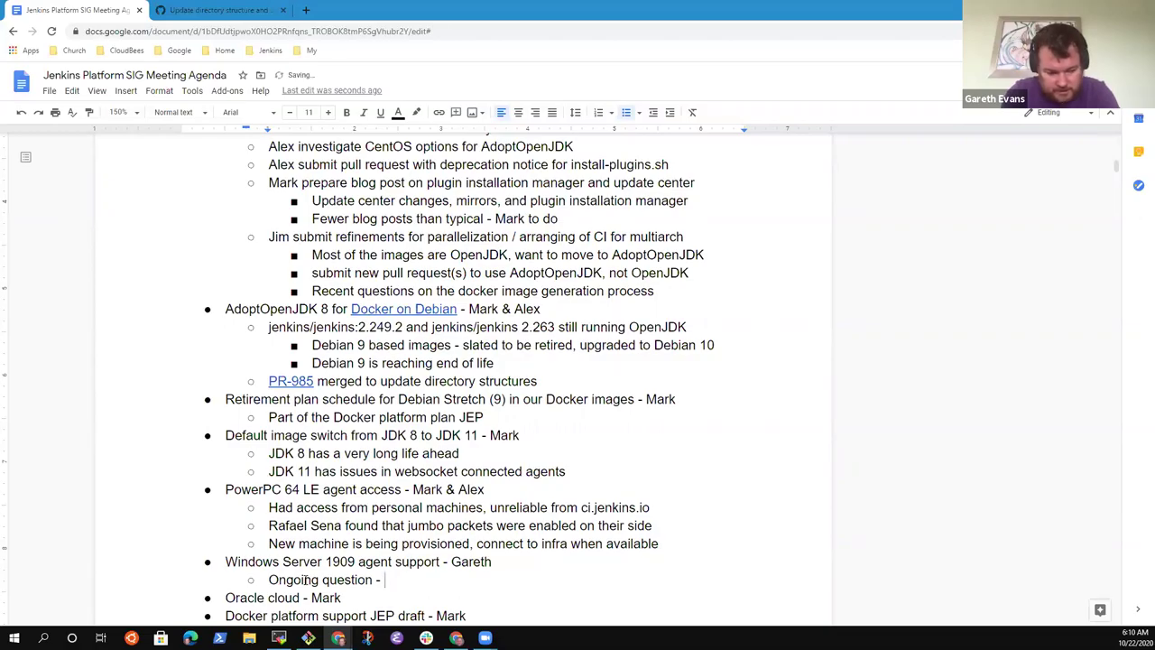
pyautogui.write('recommended')
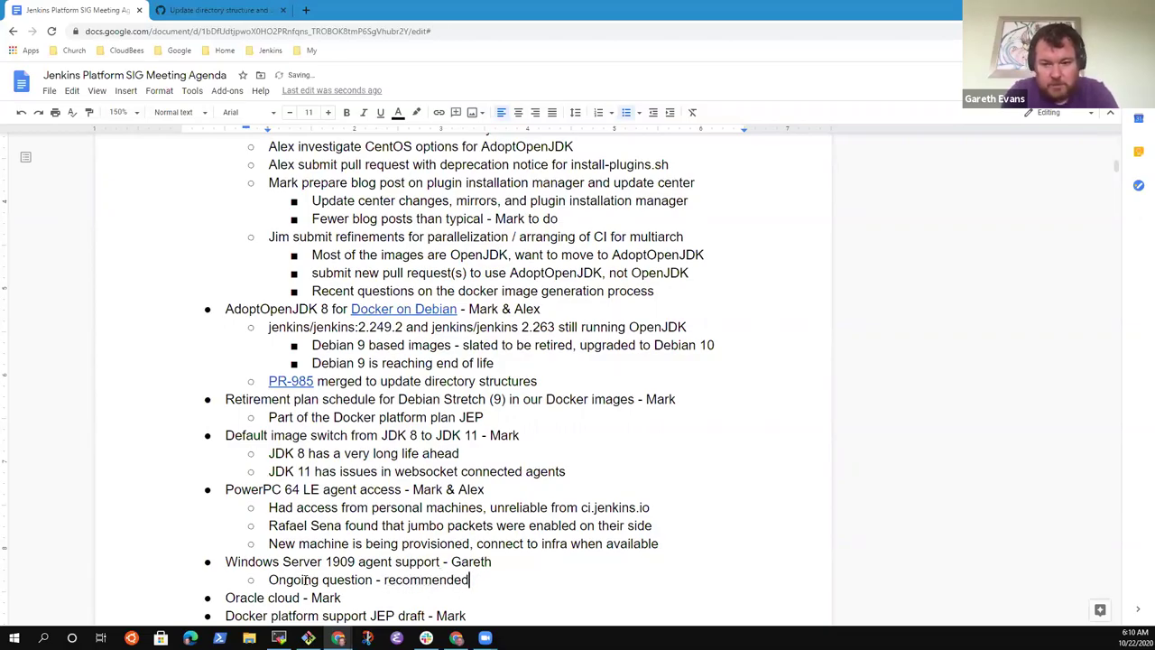
pyautogui.write(' that we sw')
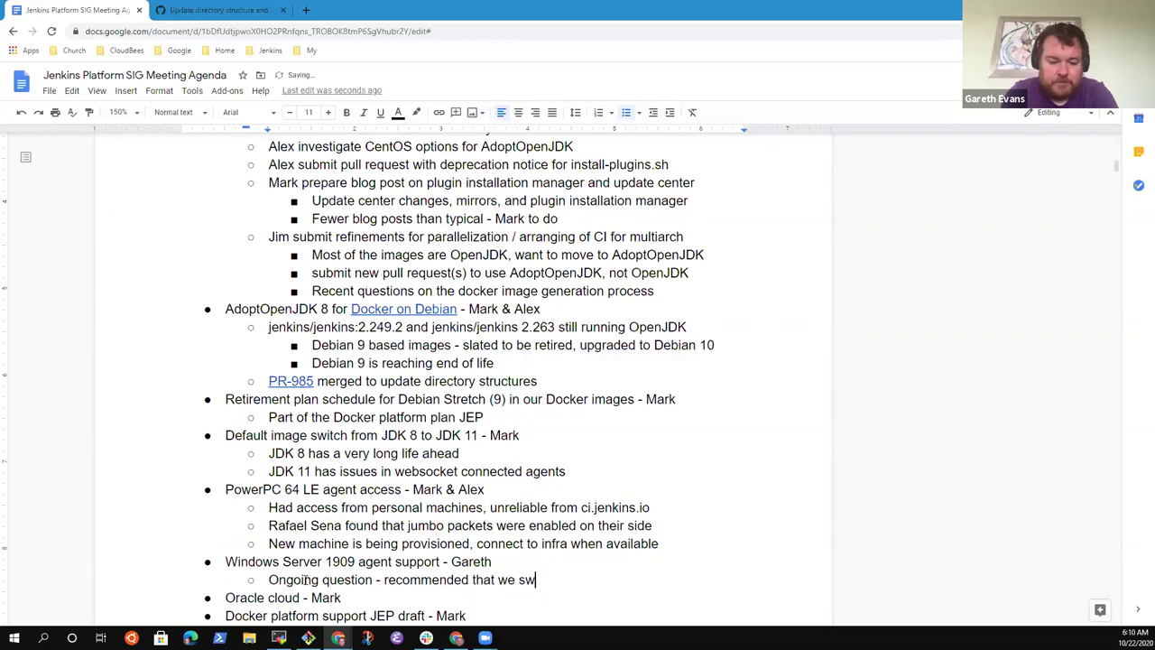
pyautogui.write('itch')
pyautogui.press('BackSpace')
pyautogui.press('BackSpace')
pyautogui.press('BackSpace')
pyautogui.write('itch to Widnow')
pyautogui.press('BackSpace')
pyautogui.press('BackSpace')
pyautogui.press('BackSpace')
pyautogui.press('BackSpace')
pyautogui.write('ndows Serv')
pyautogui.press('BackSpace')
pyautogui.write('ver LTSC')
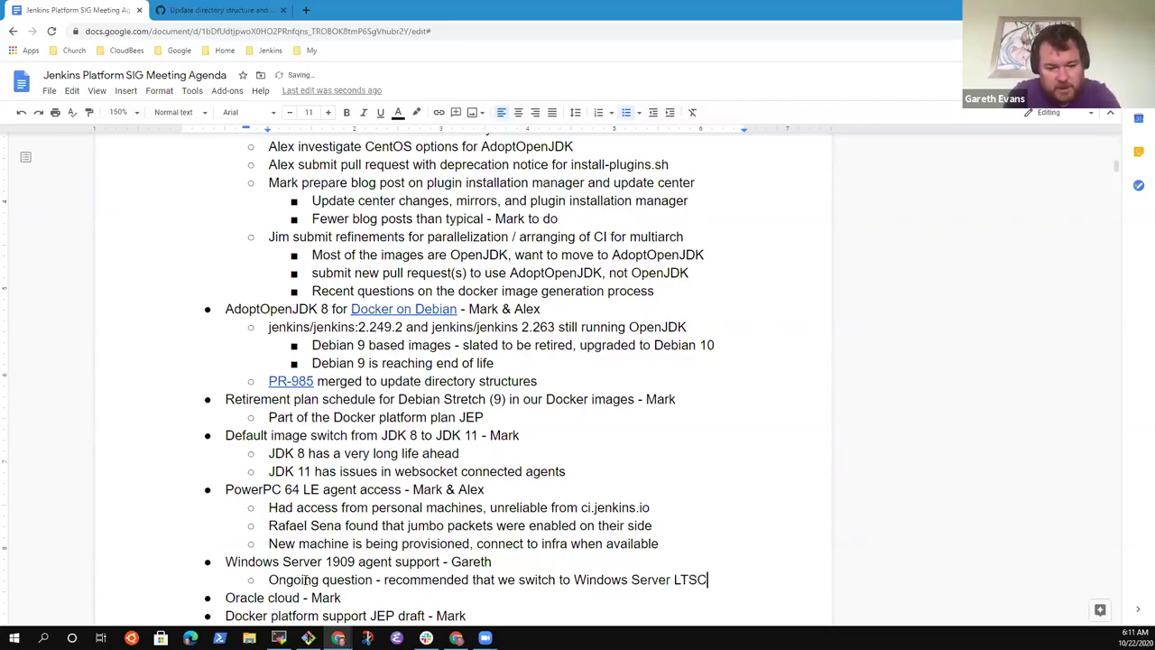
# Add another bullet under Windows Server 1909 agent support reading "Strict kernel match requirement"
pyautogui.press('Return')
pyautogui.write('Strict')
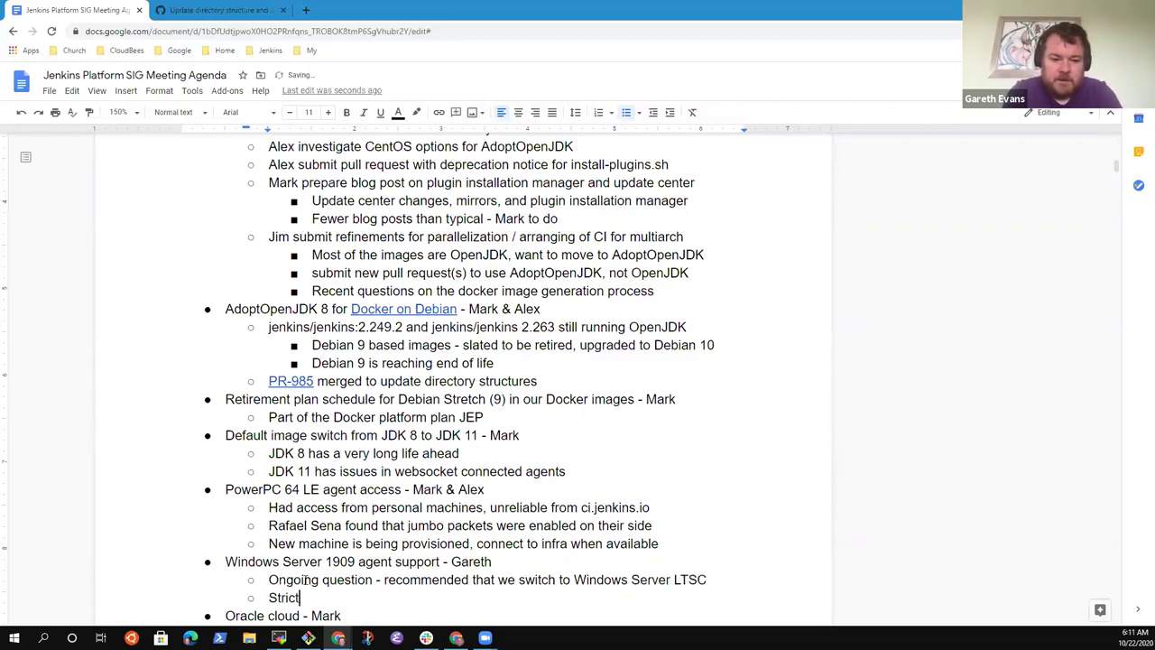
pyautogui.write(' kernel require')
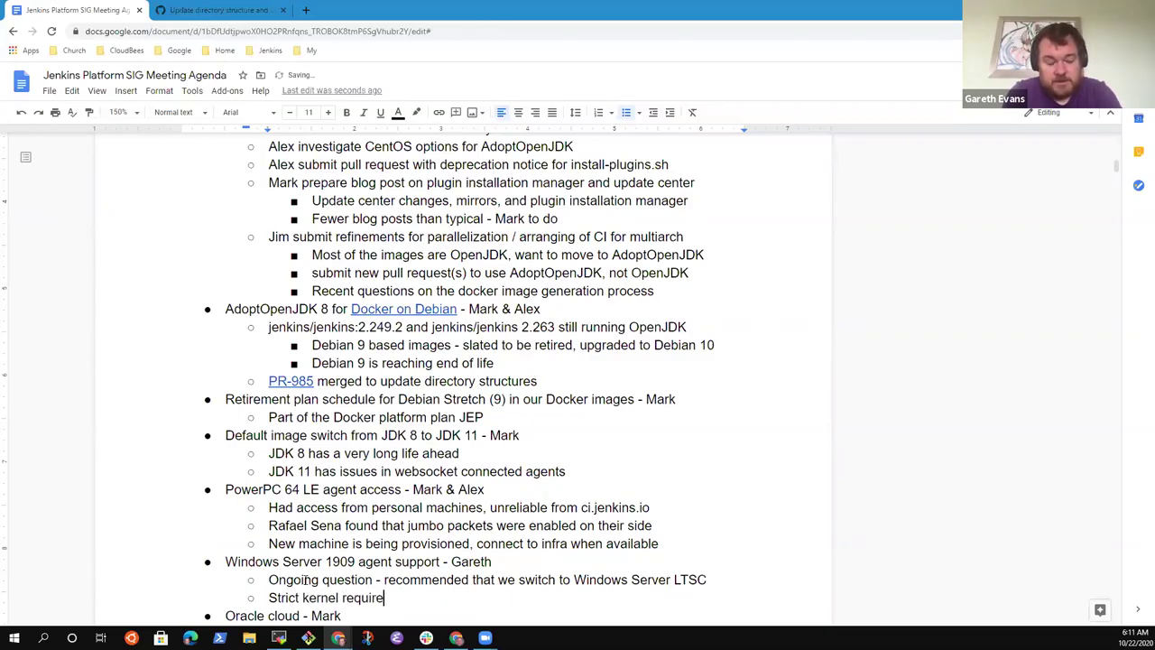
pyautogui.hotkey('ctrl', 'BackSpace')
pyautogui.write('match requirement')
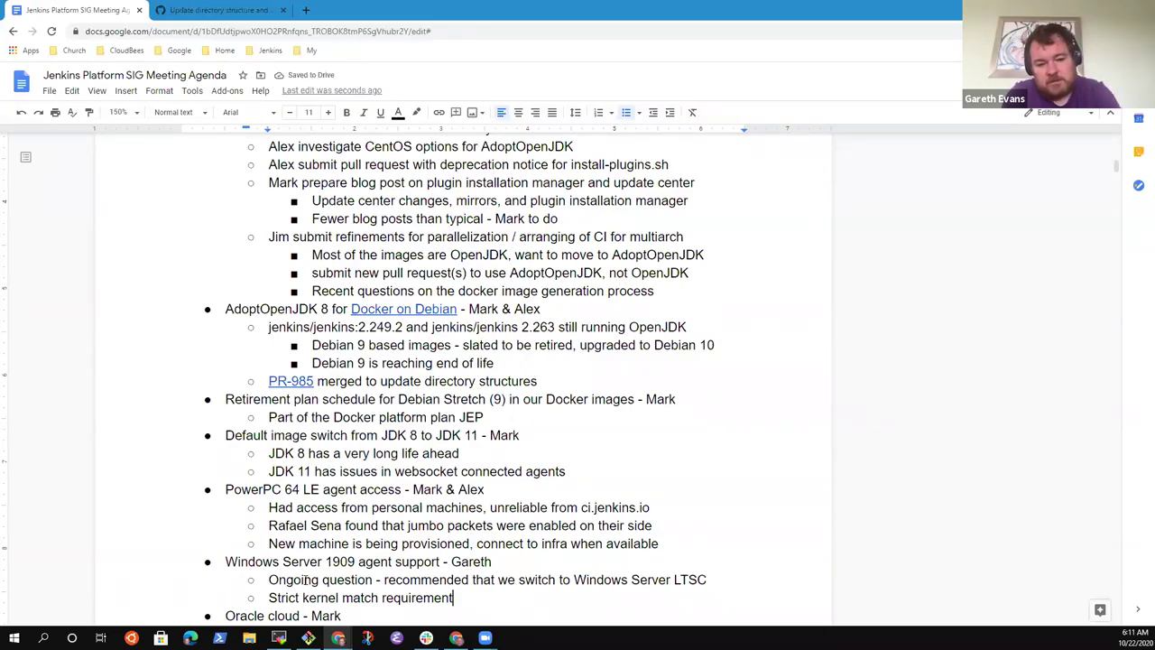
# Add a nested bullet under the kernel match requirement reading "Wouldn't be able to build 1809 image on a 1909 server"
pyautogui.press('Return')
pyautogui.press('Tab')
pyautogui.write("Wouldn't ")
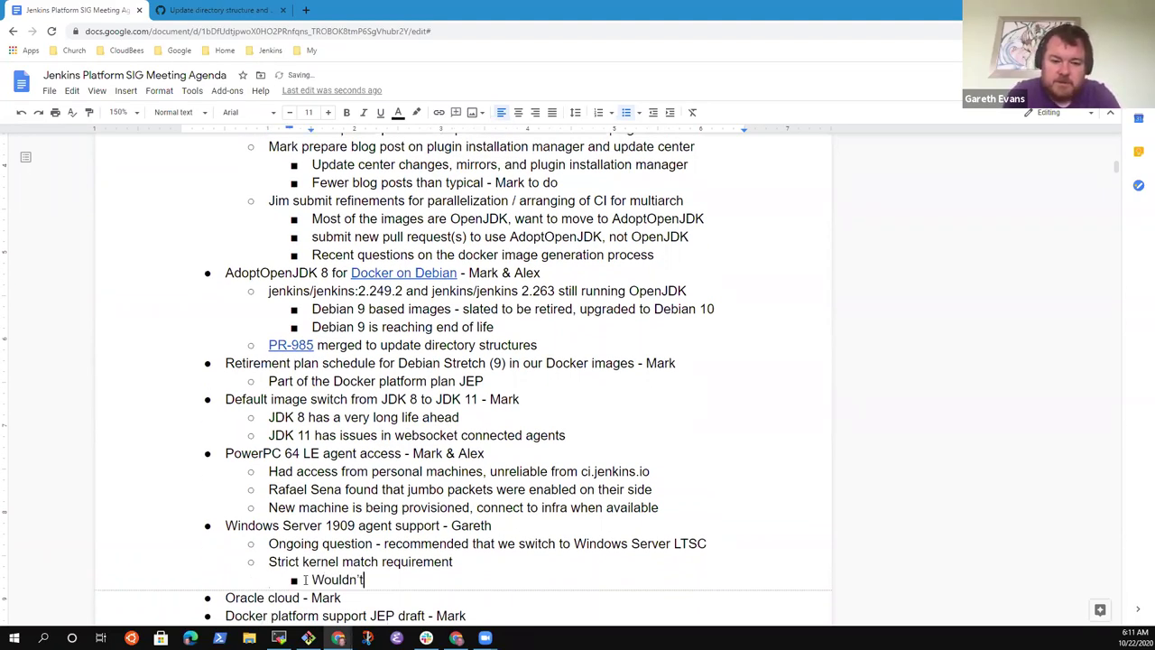
pyautogui.write('be able to bui')
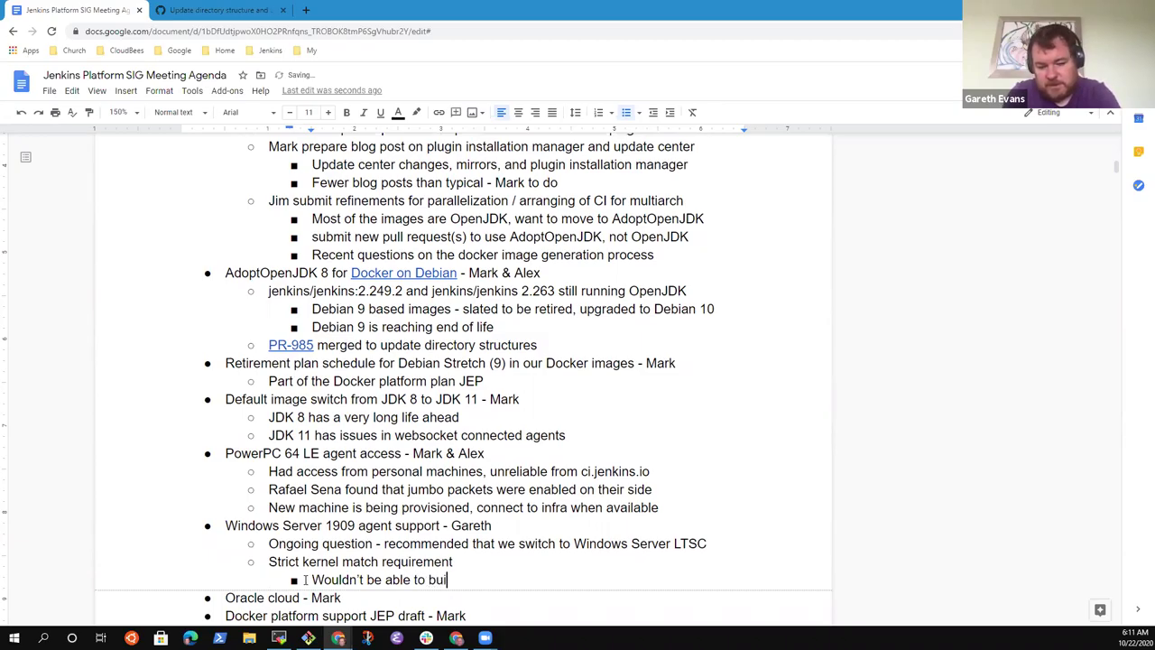
pyautogui.write('ld 1809 iunles')
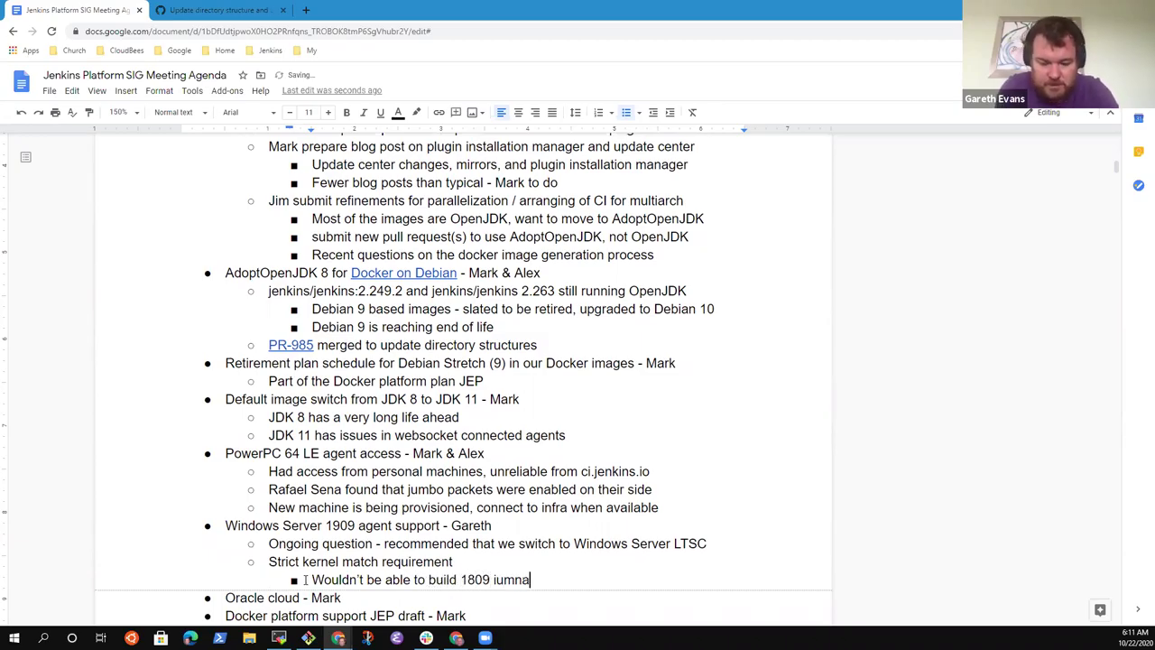
pyautogui.press('BackSpace')
pyautogui.press('BackSpace')
pyautogui.press('BackSpace')
pyautogui.press('BackSpace')
pyautogui.press('BackSpace')
pyautogui.write('mage on a ')
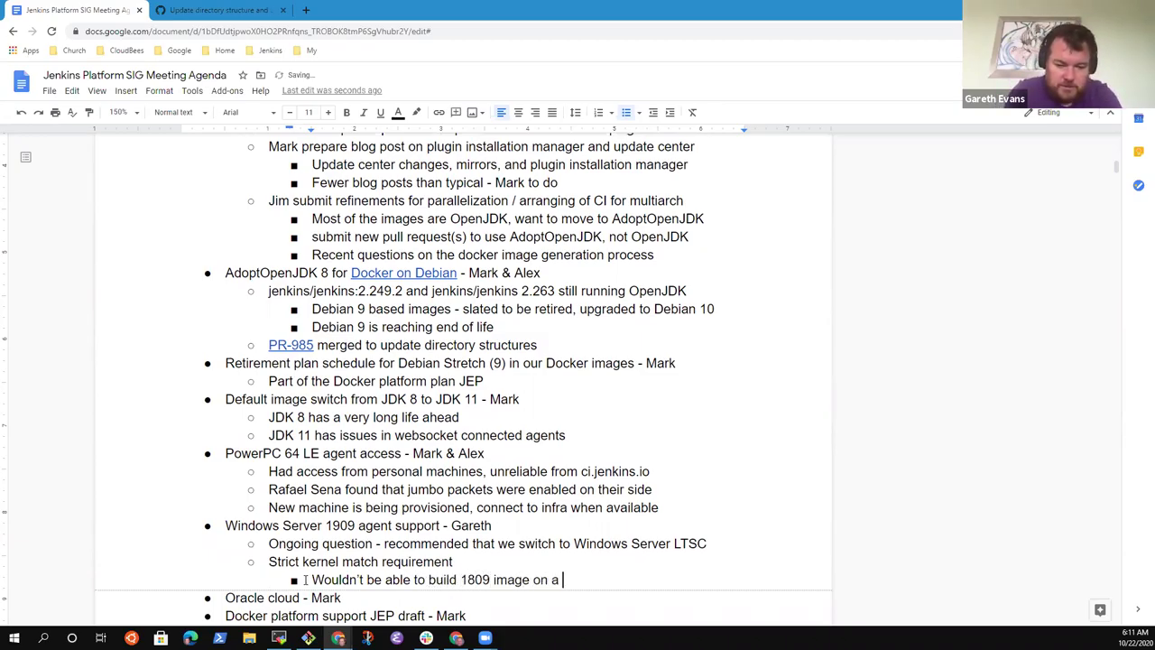
pyautogui.write('1909 server')
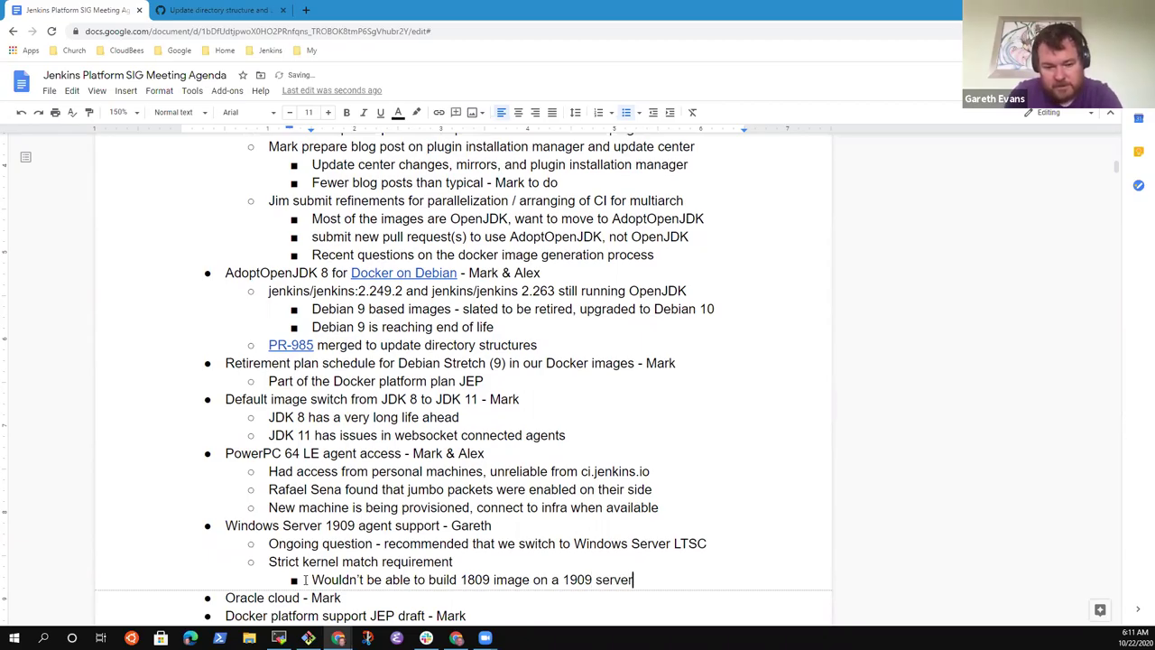
# Add another bullet under the kernel match requirement reading "Would require that we “version chase” every 6 months"
pyautogui.press('Return')
pyautogui.write('Would required')
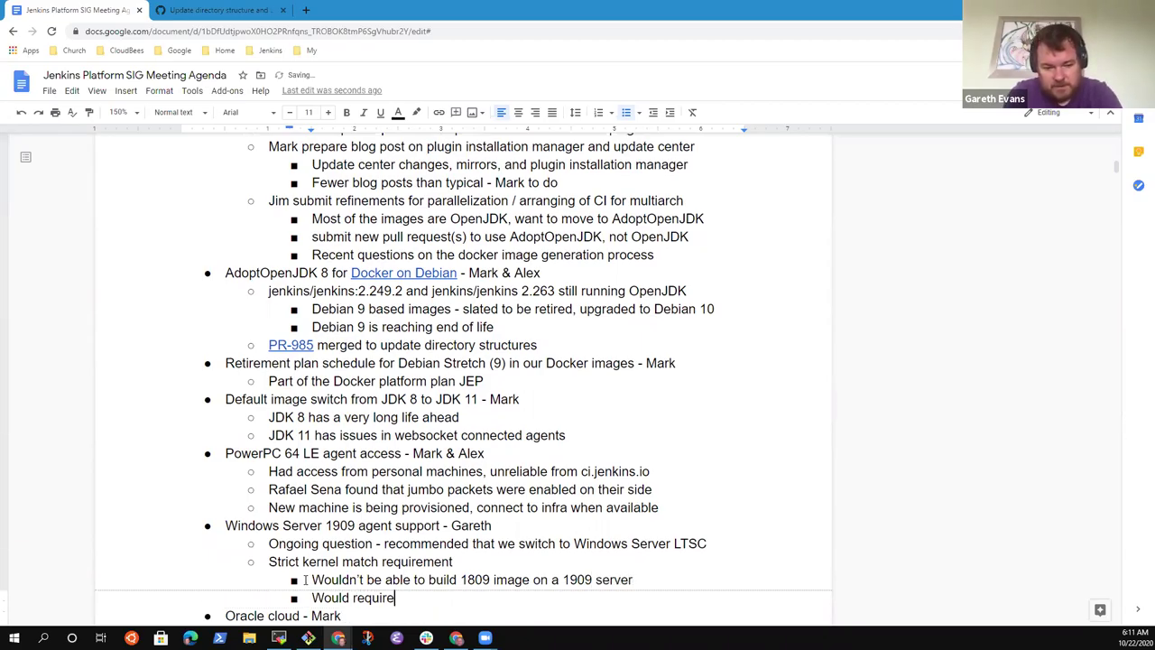
pyautogui.press('BackSpace')
pyautogui.press('BackSpace')
pyautogui.write('that we "v')
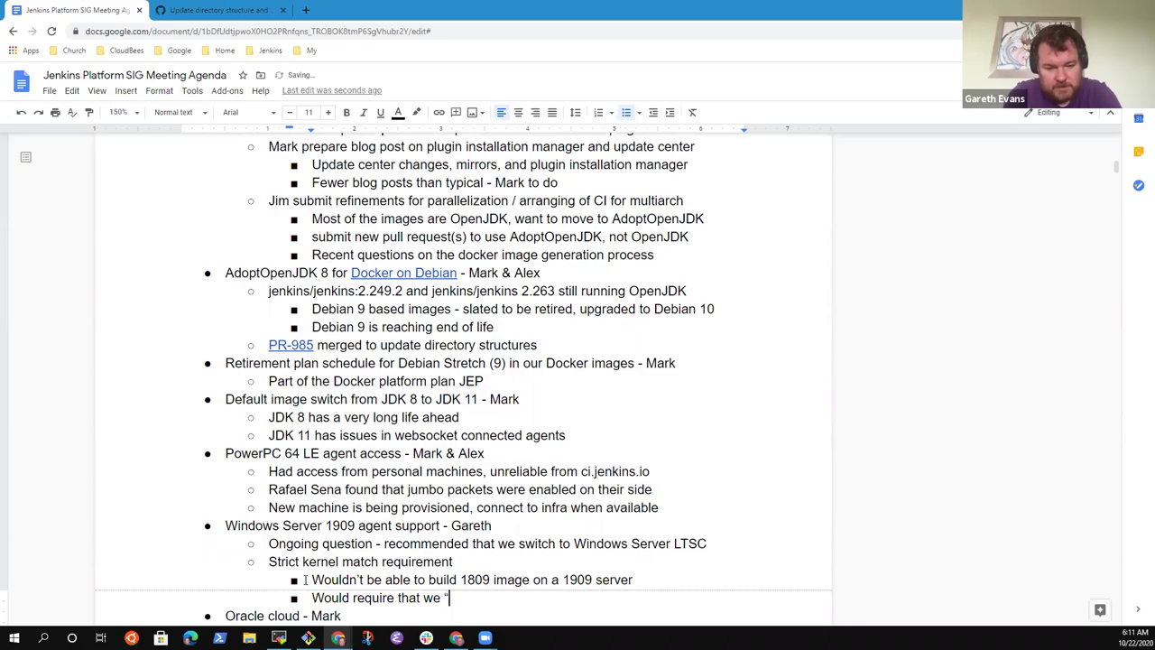
pyautogui.write('ersion cha')
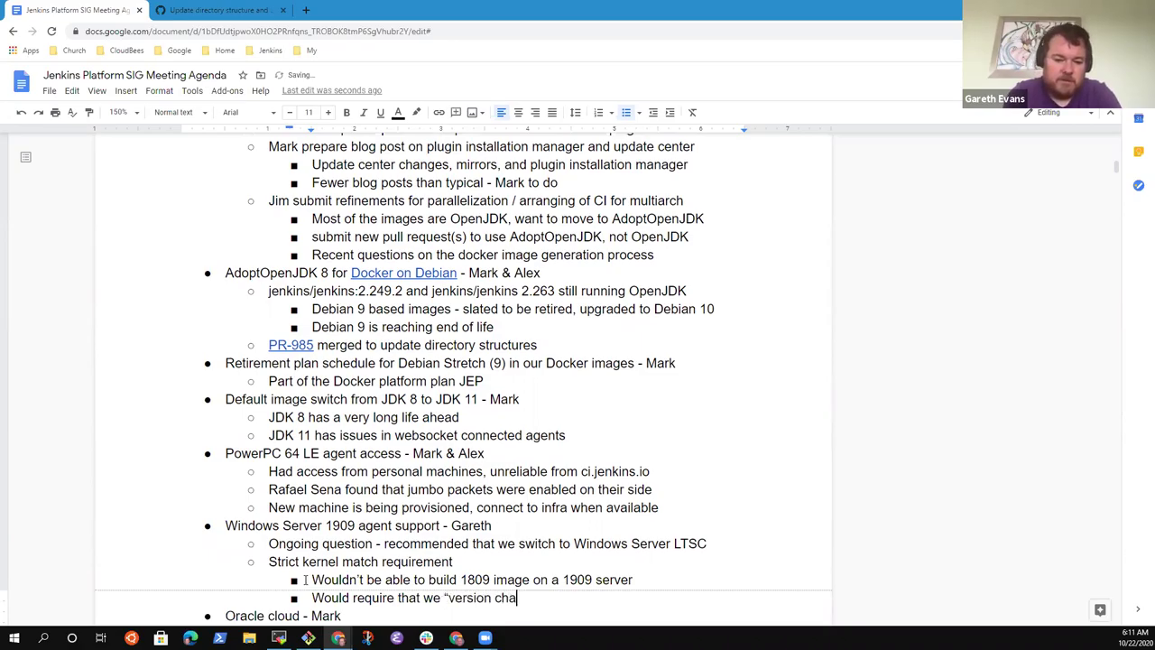
pyautogui.write('se" every ')
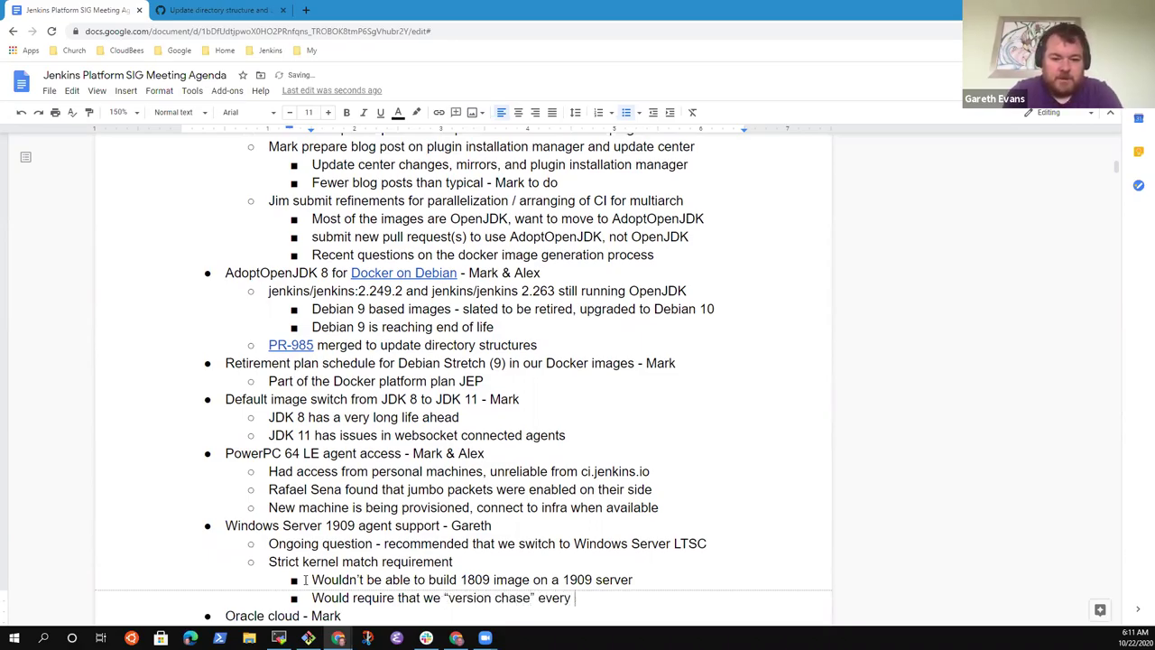
pyautogui.write('6 months')
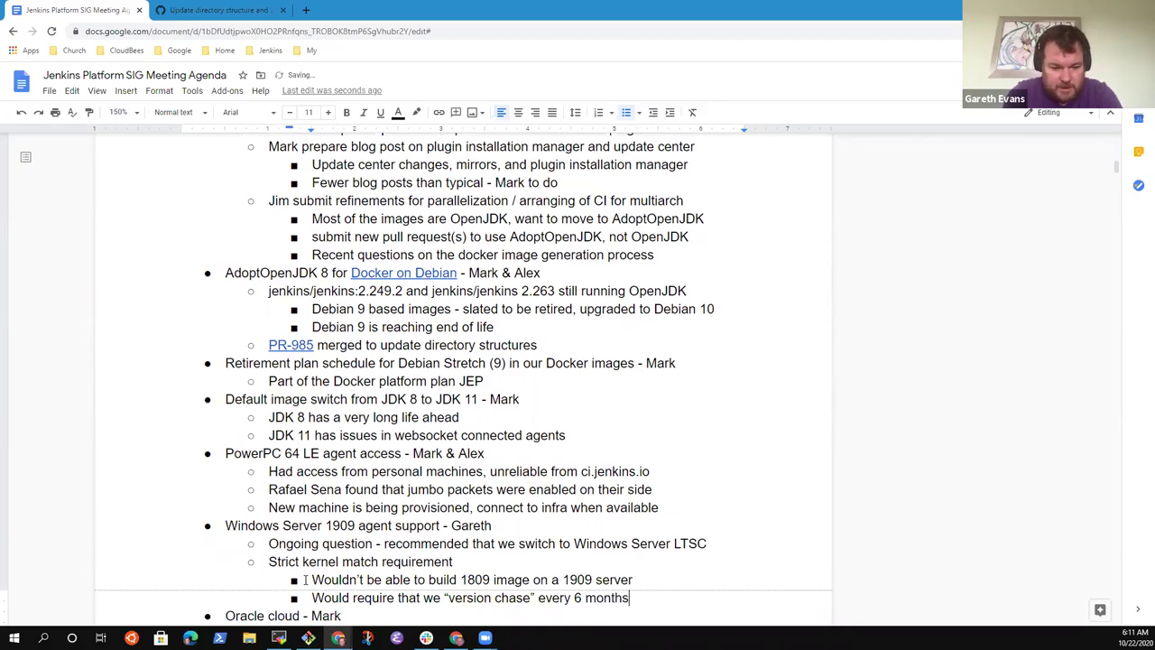
# Add another bullet under the kernel match requirement reading "Ongoing work to roll over every 6 months"
pyautogui.press('Return')
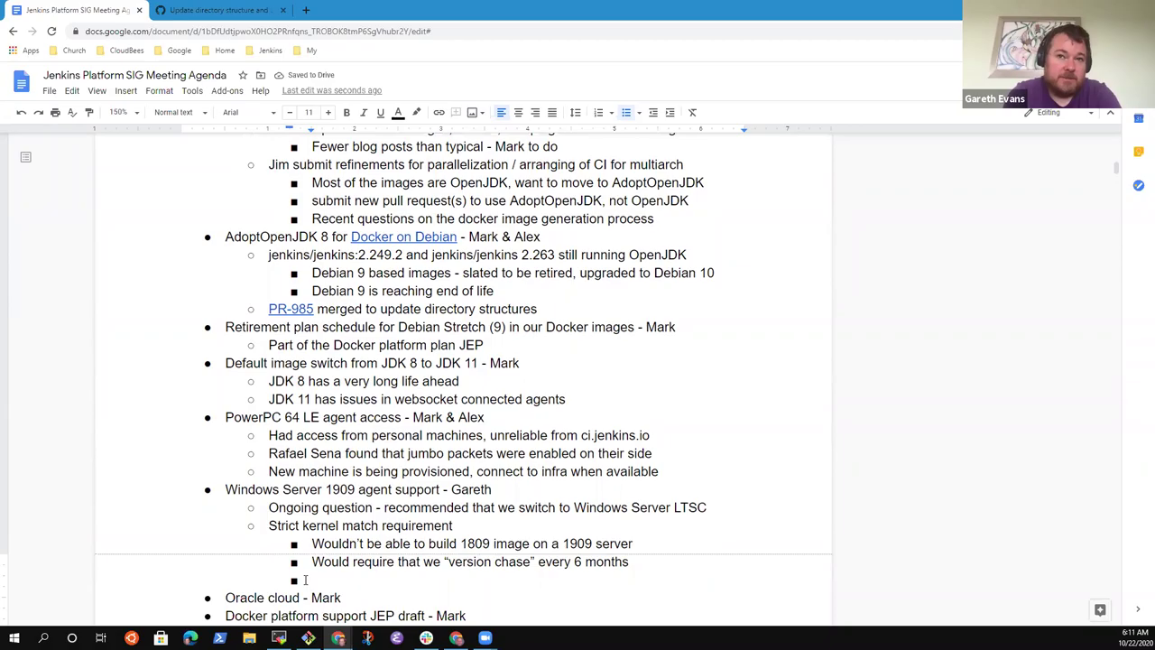
pyautogui.write('Ongoing ')
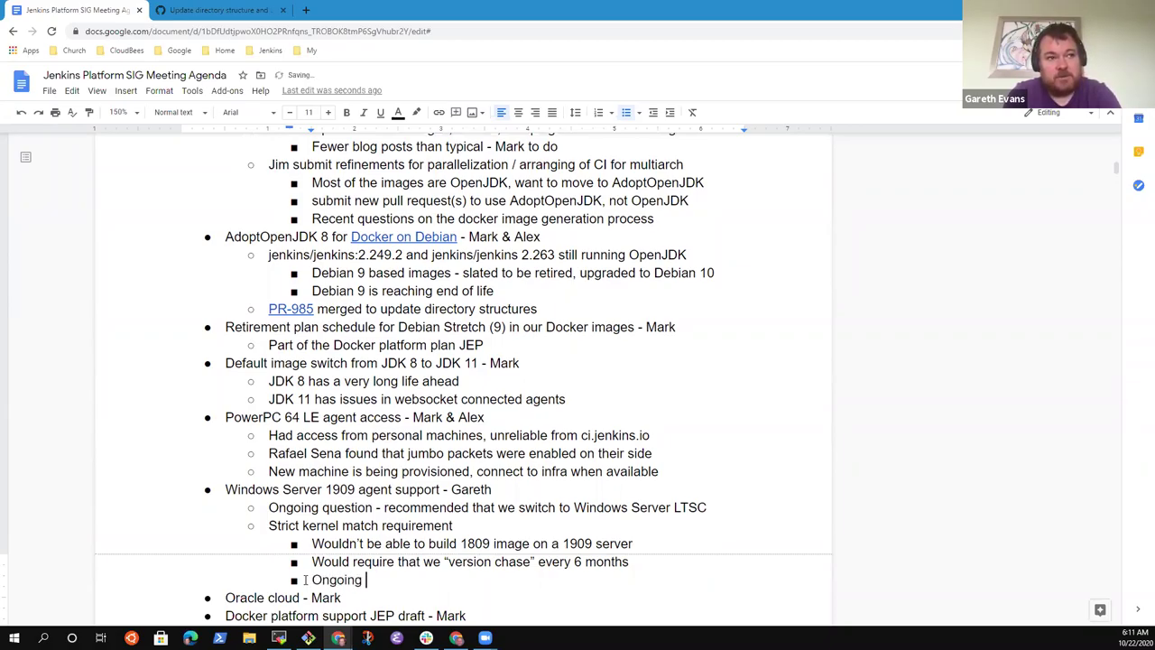
pyautogui.write('work to ')
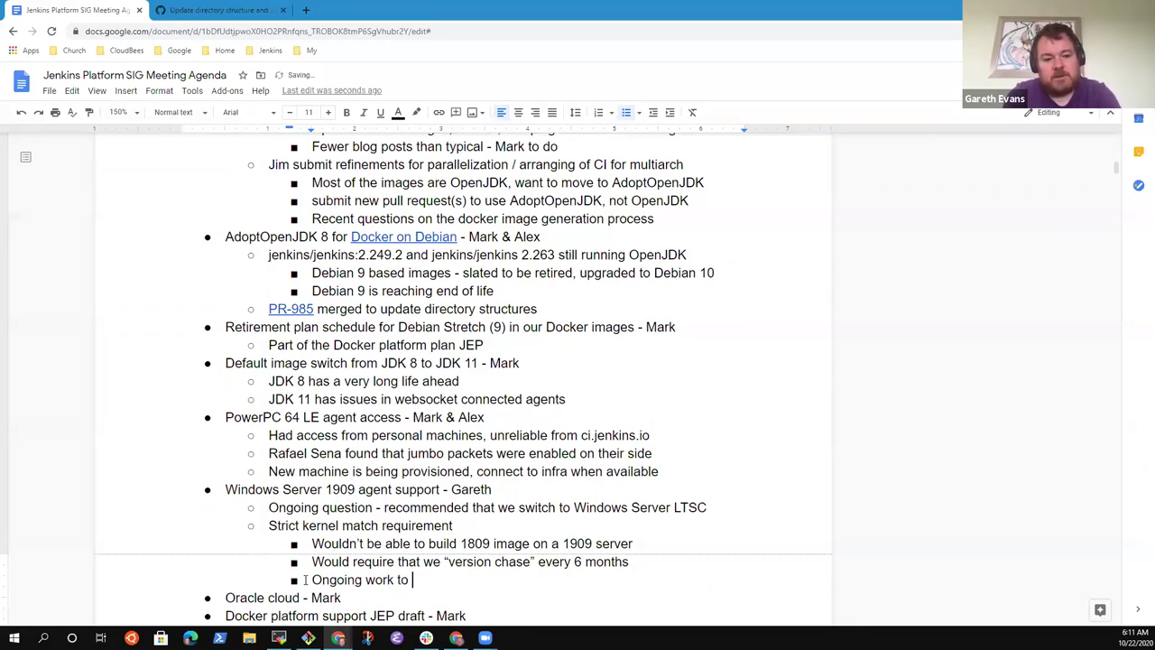
pyautogui.write('roll over ever')
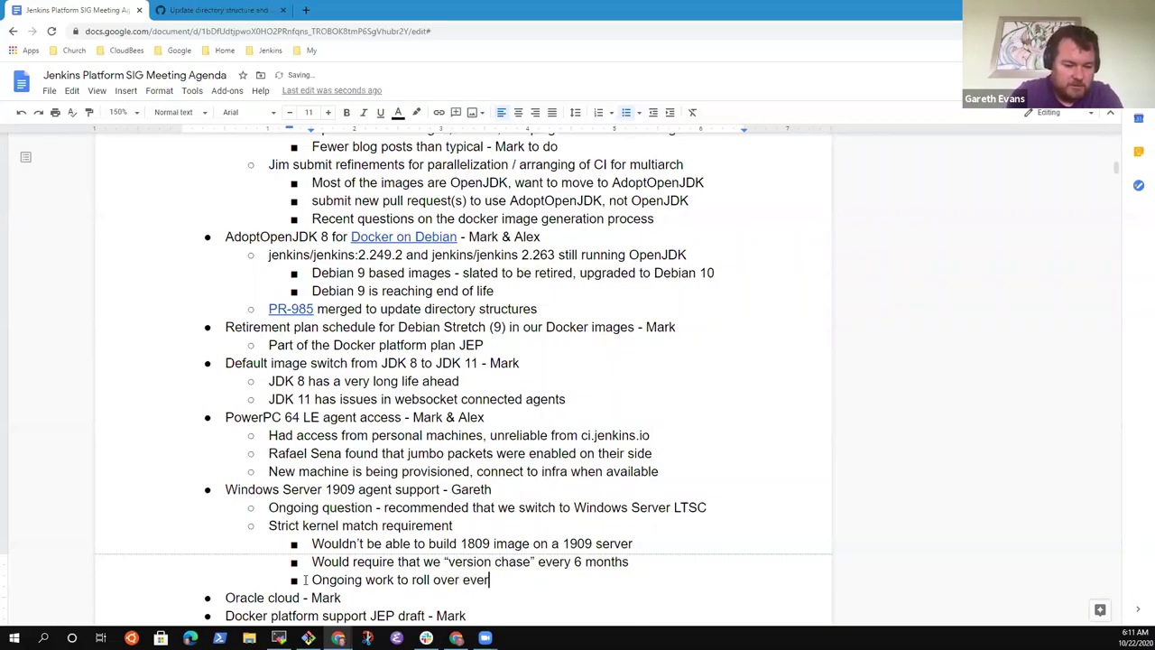
pyautogui.write('ty 6')
pyautogui.press('BackSpace')
pyautogui.press('BackSpace')
pyautogui.press('BackSpace')
pyautogui.press('BackSpace')
pyautogui.write('y 6 months')
# Add another bullet under the kernel match requirement reading "Proposed to use LTSC versions of Windows"
pyautogui.press('Return')
pyautogui.write('Proposed to use')
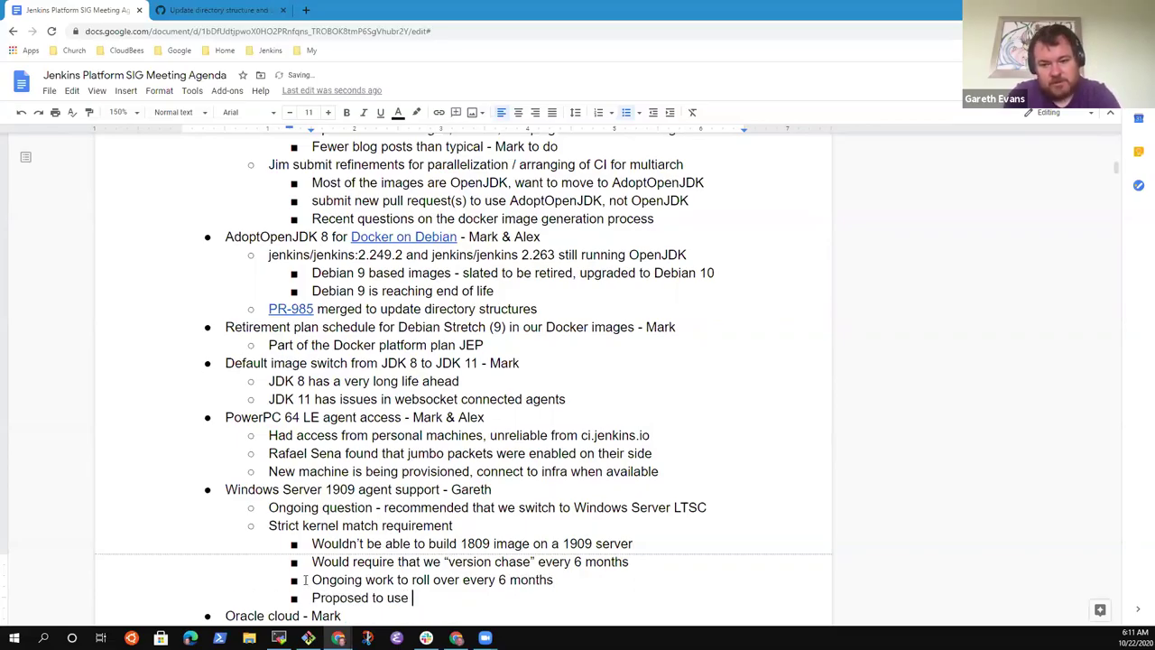
pyautogui.write(' LTSC ')
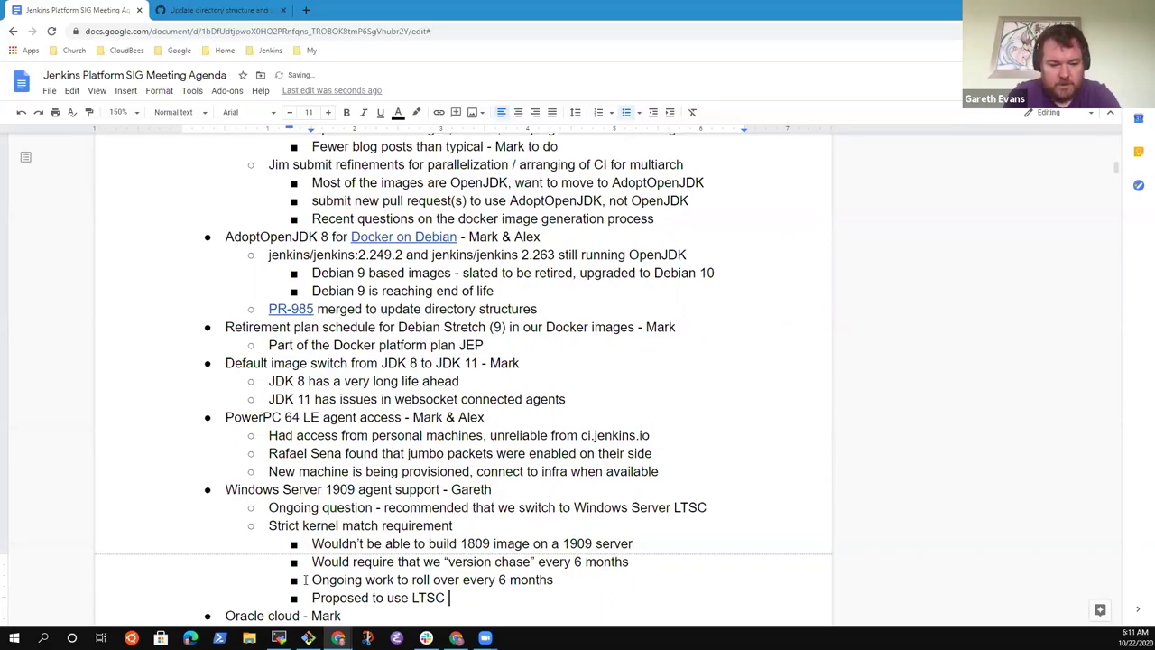
pyautogui.write('versions of ')
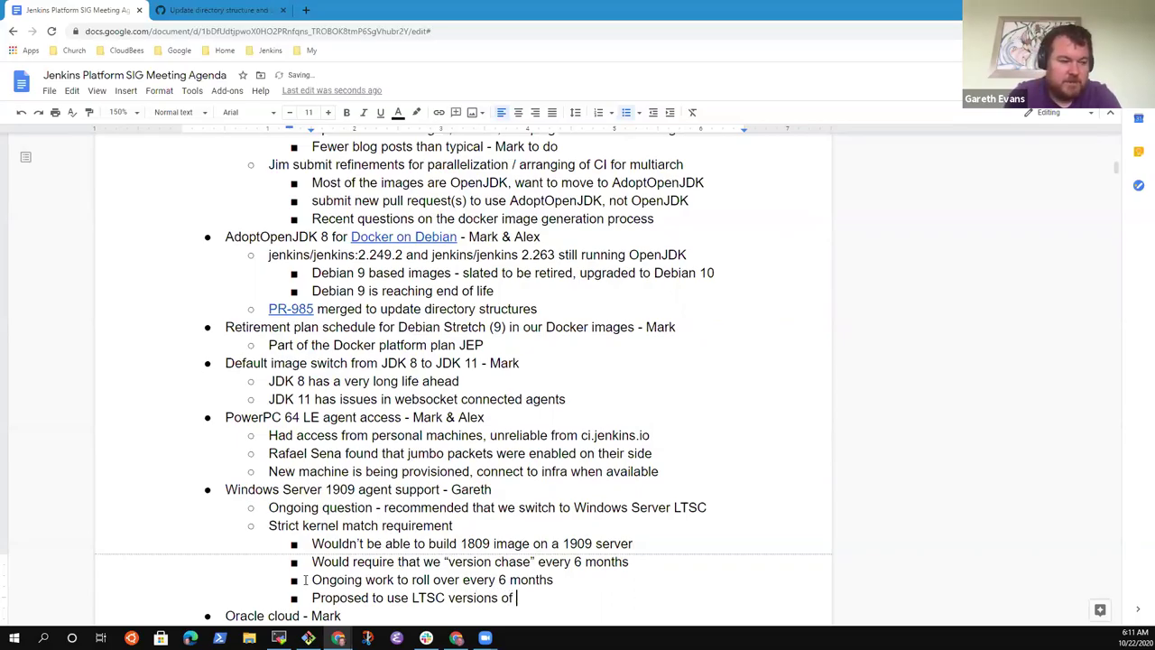
pyautogui.write('Windows')
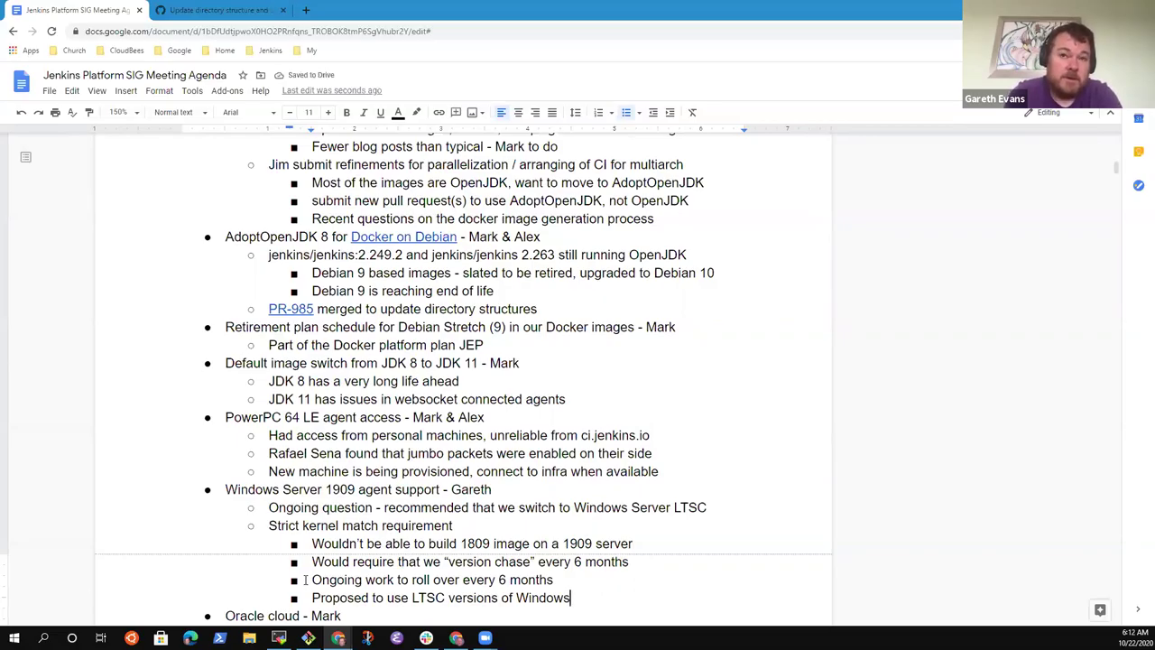
# Add another bullet under the kernel match requirement reading "Build them regularly on LTSC2019 with its support until 2024"
pyautogui.press('Return')
pyautogui.write('Buil')
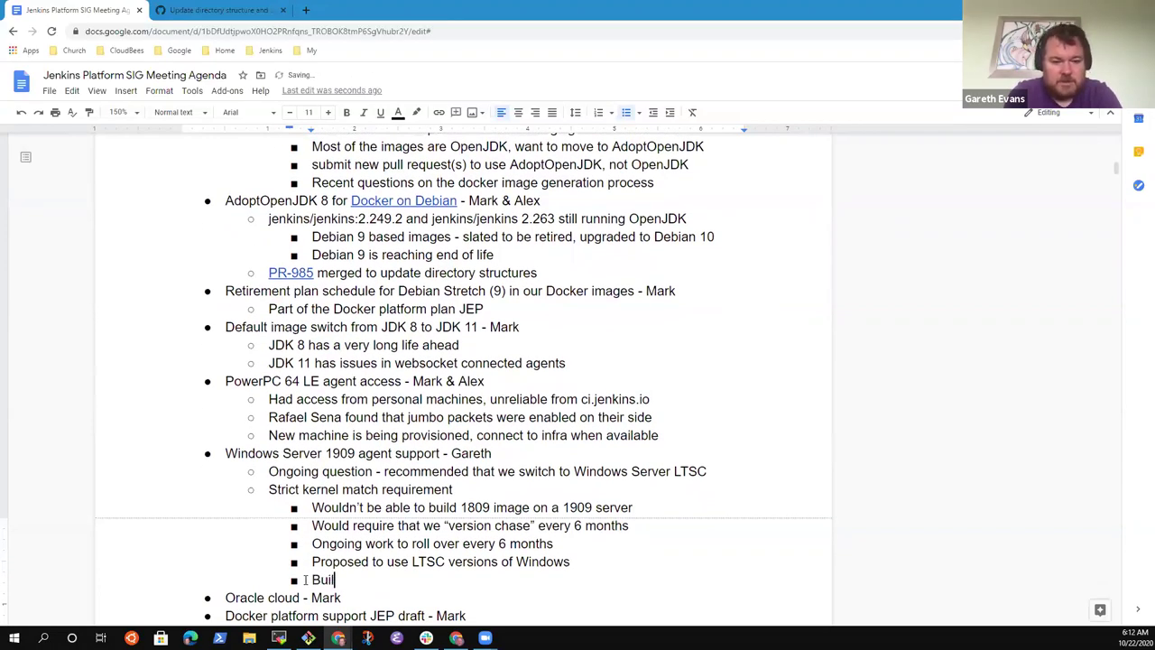
pyautogui.write('d them regularly ')
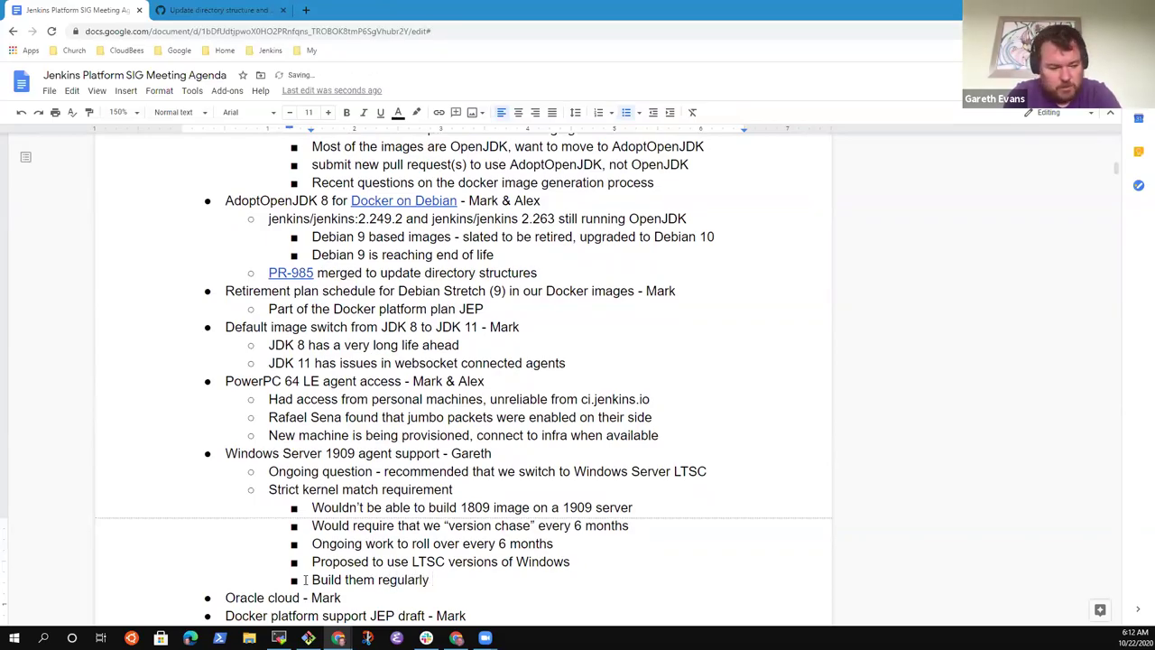
pyautogui.write('on LTSC')
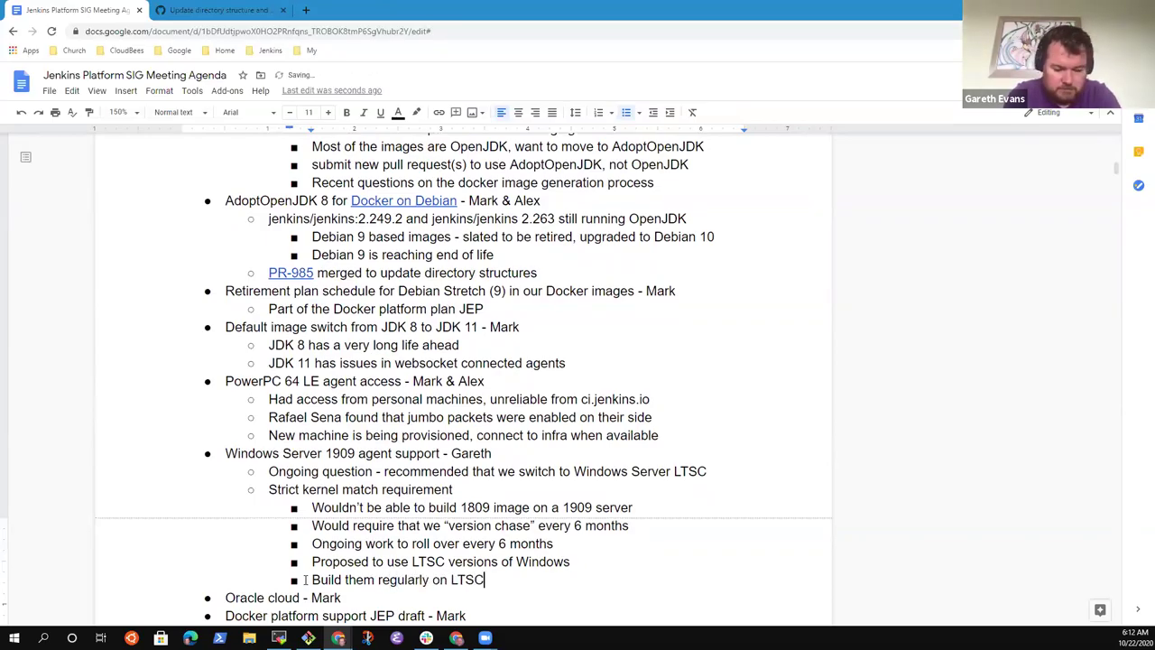
pyautogui.write('2019 with it')
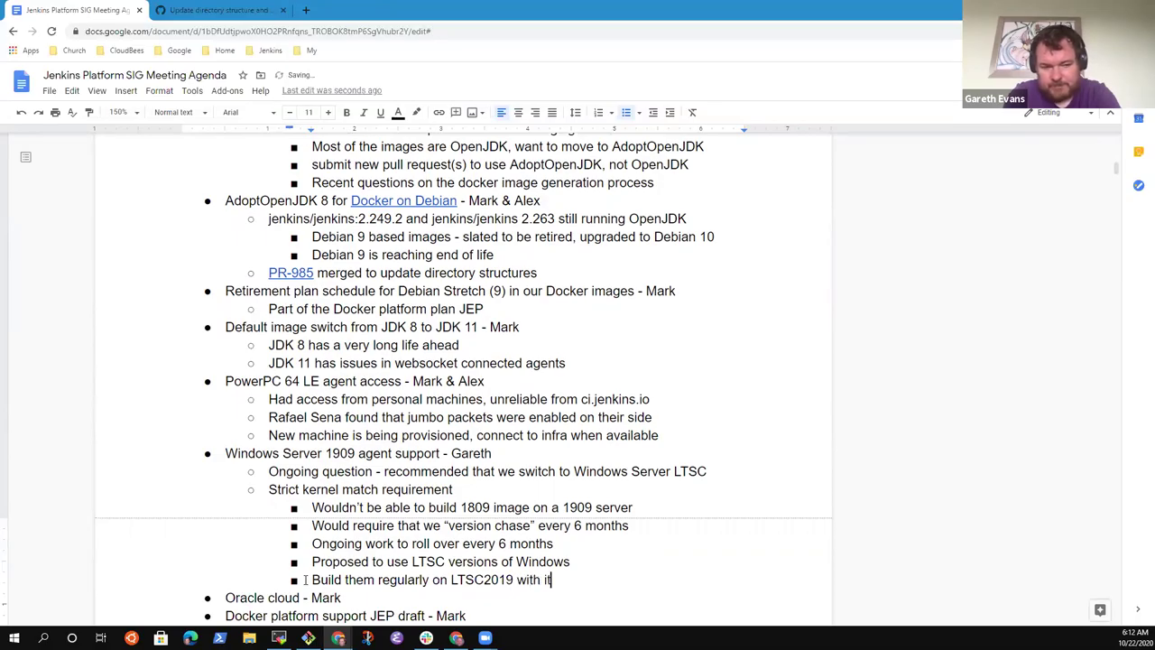
pyautogui.write('s support un')
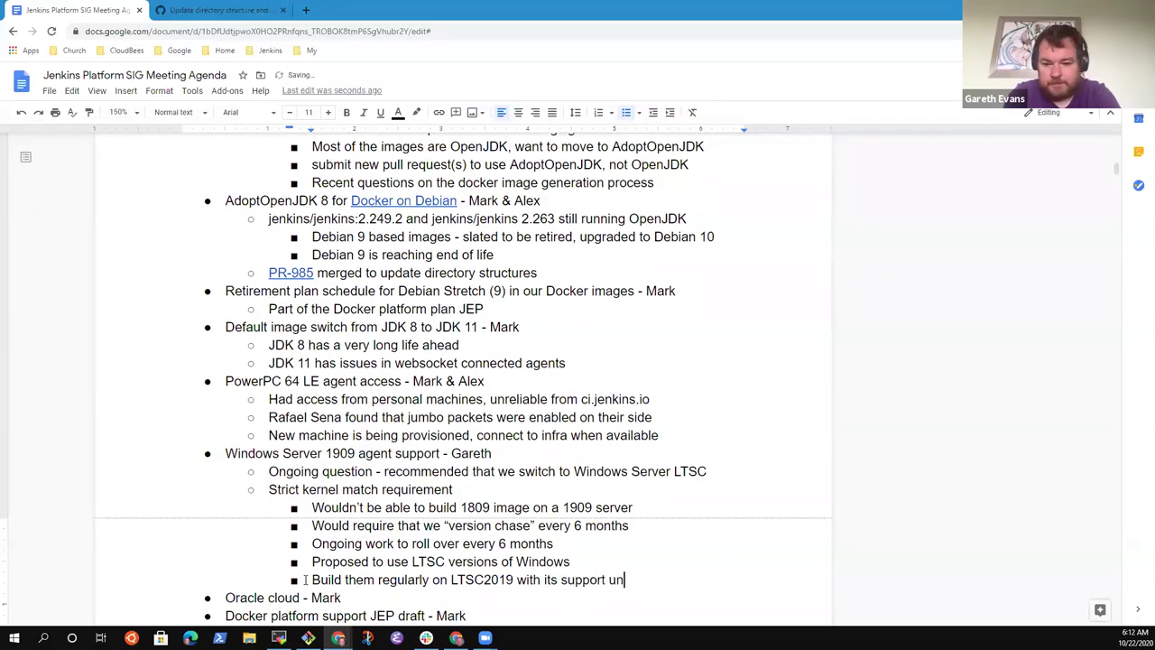
pyautogui.write('til 2024')
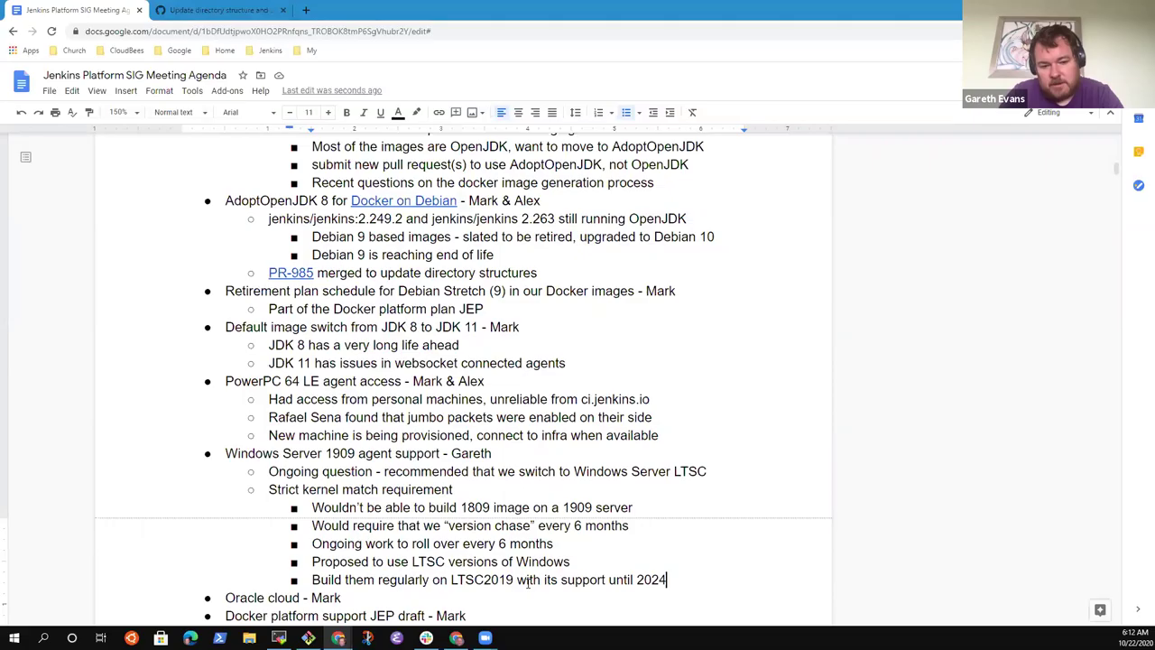
# Add a bullet one level up with the topic owner's first name and "testing to see if an 1809 Docker image can be built on LTSC 2019"
pyautogui.press('Return')
pyautogui.hotkey('shift', 'Tab')
pyautogui.write('Garet')
pyautogui.press('BackSpace')
pyautogui.press('BackSpace')
pyautogui.write('reth testing to see')
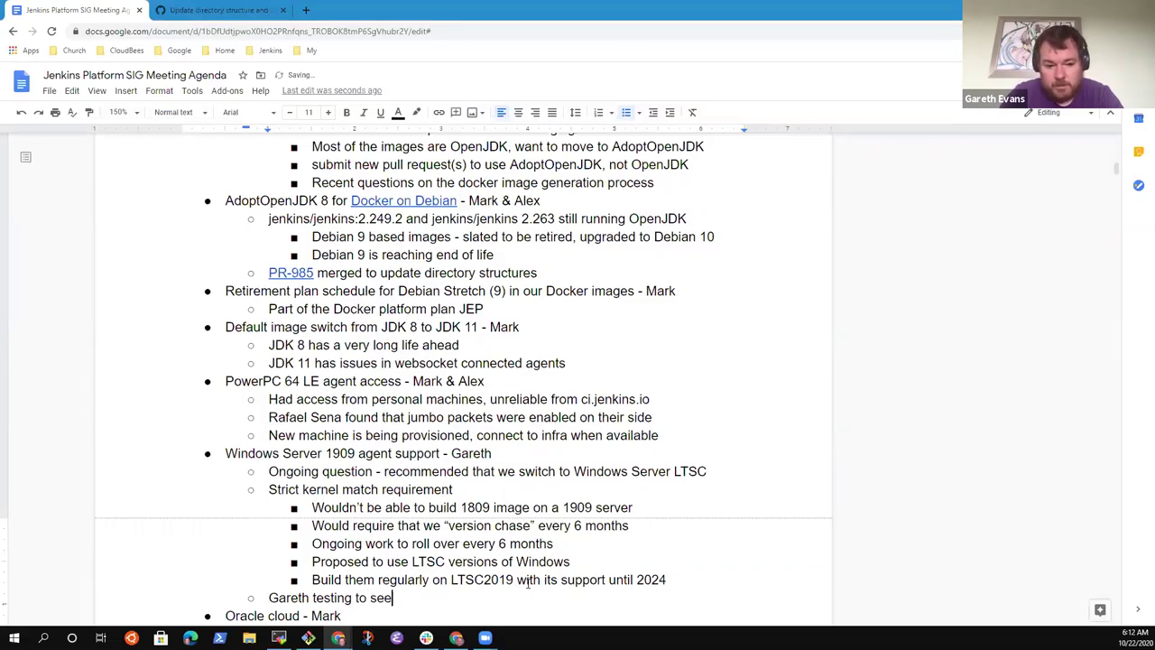
pyautogui.write('if an 1')
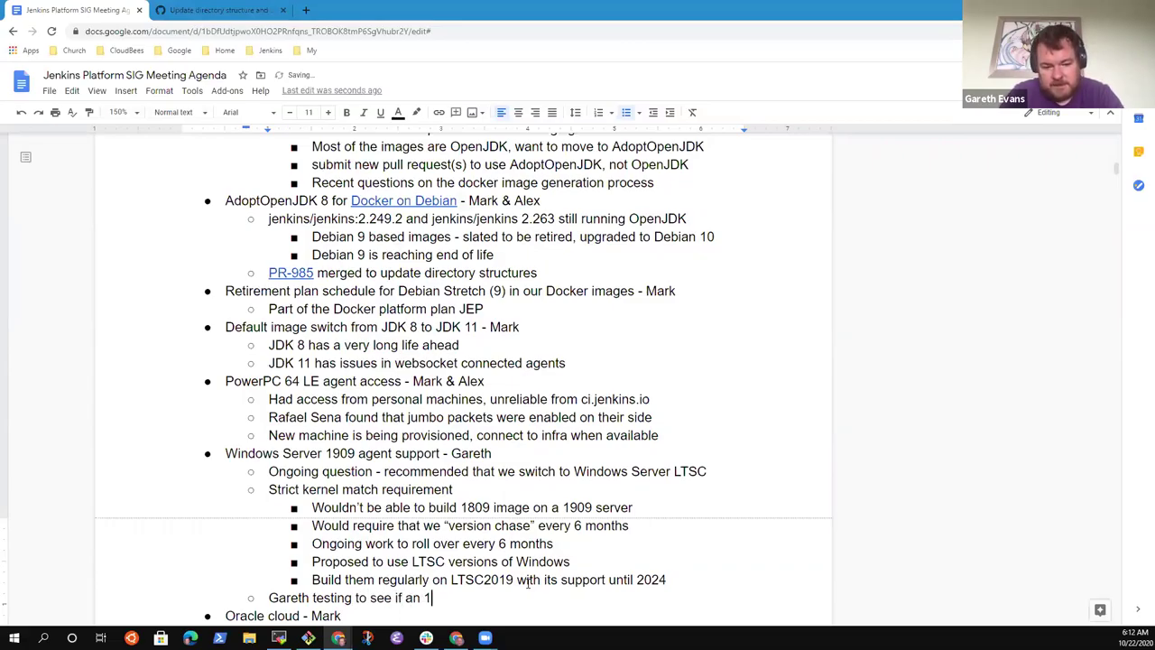
pyautogui.write('809')
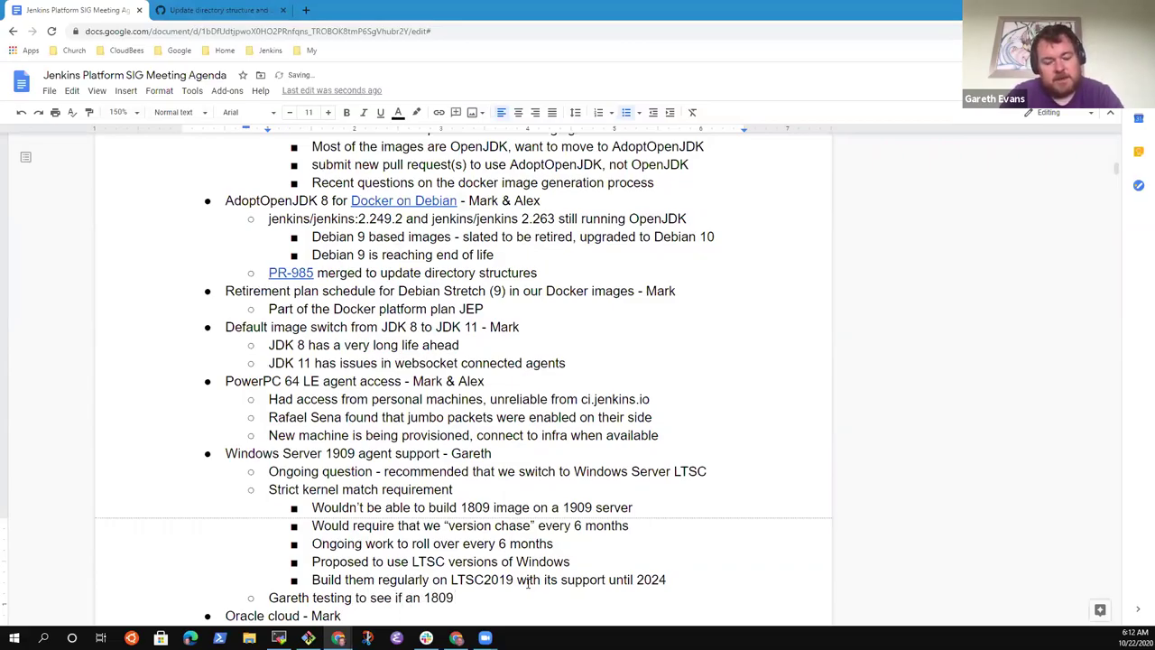
pyautogui.write(' Docker image can ')
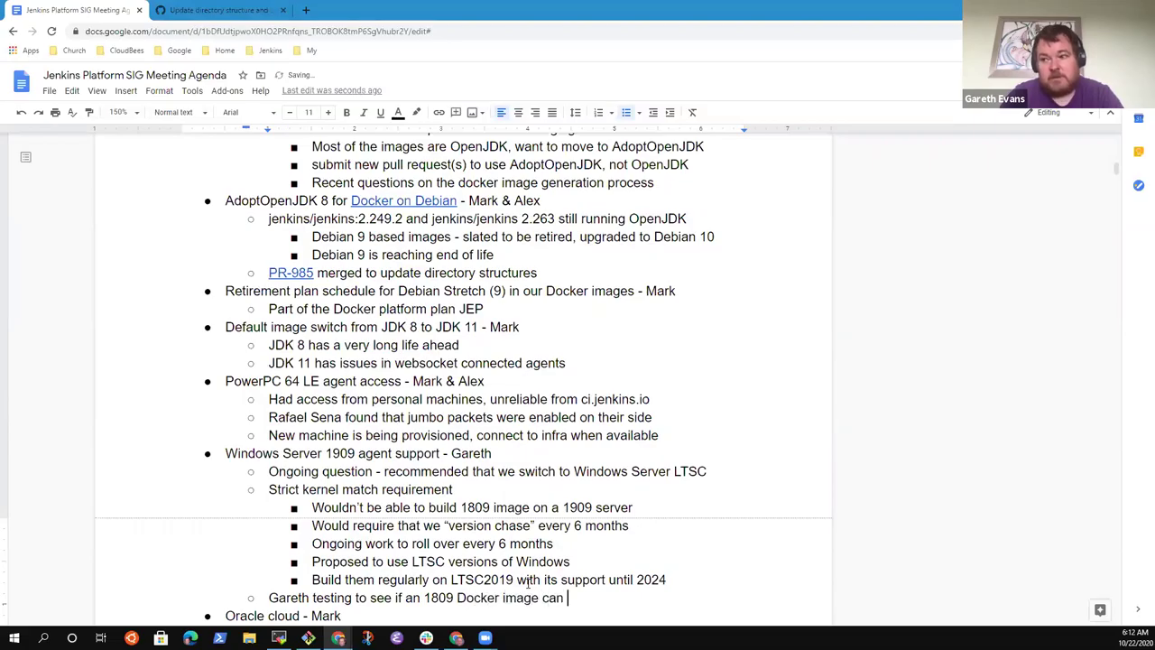
pyautogui.write('be built ')
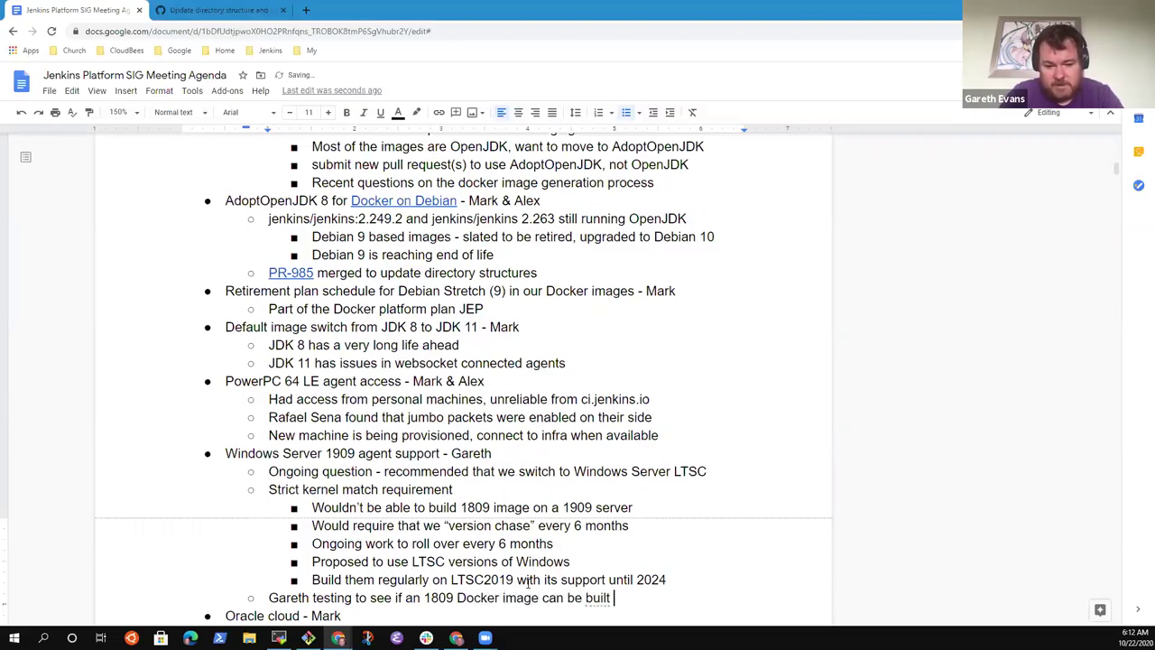
pyautogui.write('on LTSC')
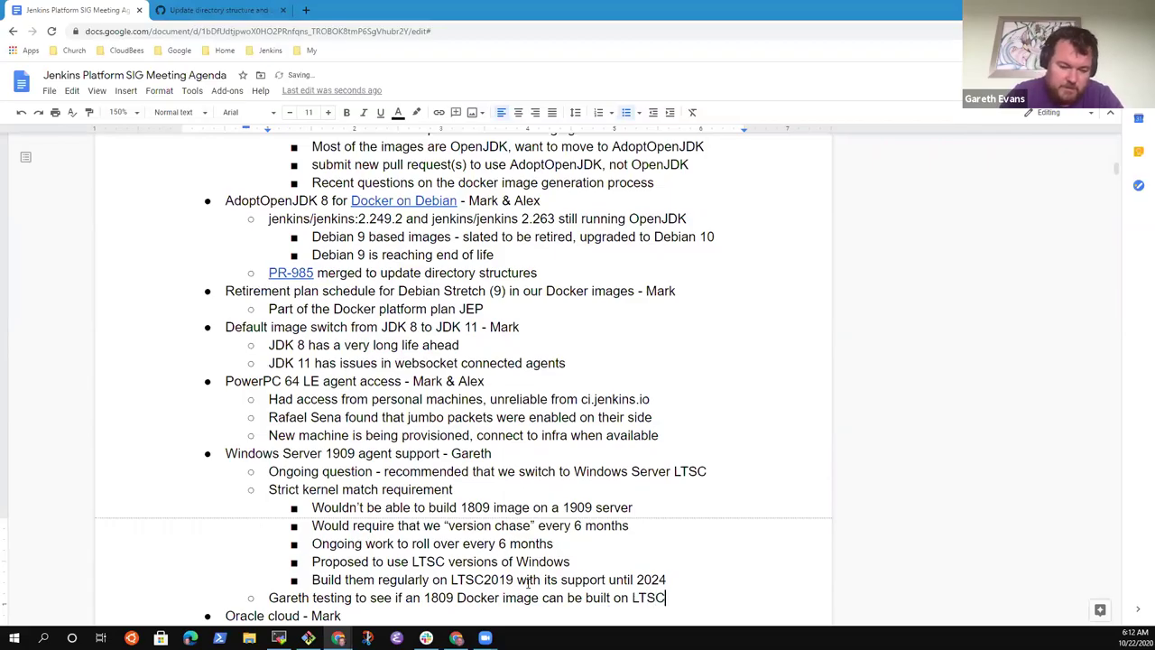
pyautogui.write(' 2019')
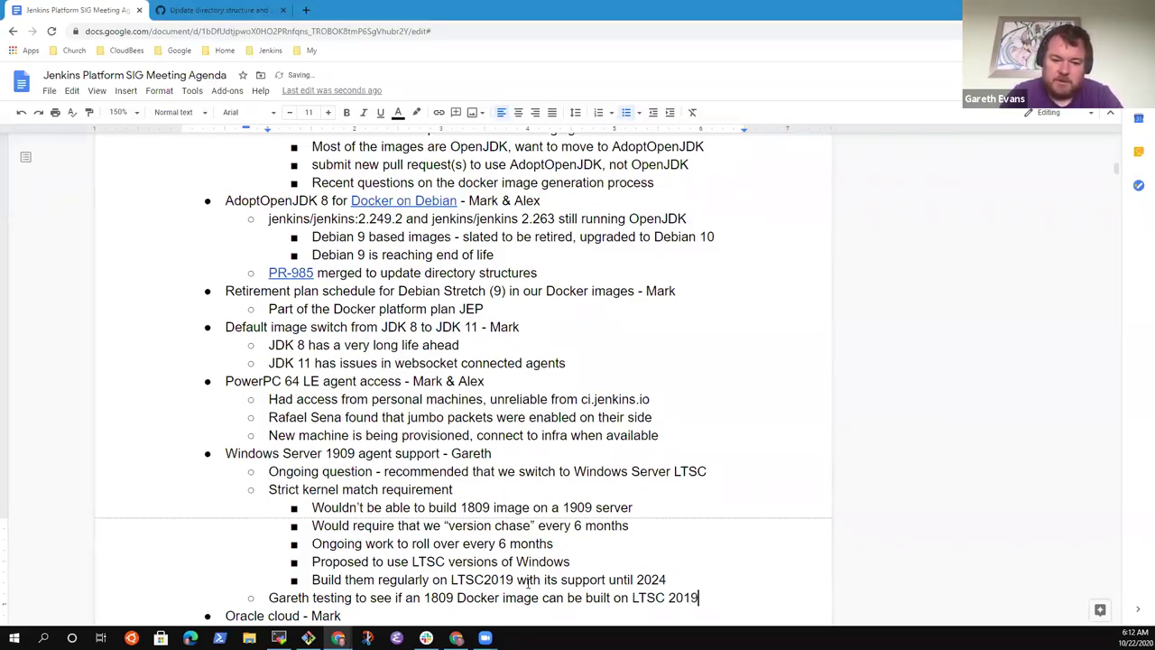
# Add a nested bullet under the 1809 Docker image testing note reading "Similar or very near kernel versions"
pyautogui.press('Return')
pyautogui.press('Tab')
pyautogui.write('Similar or ver')
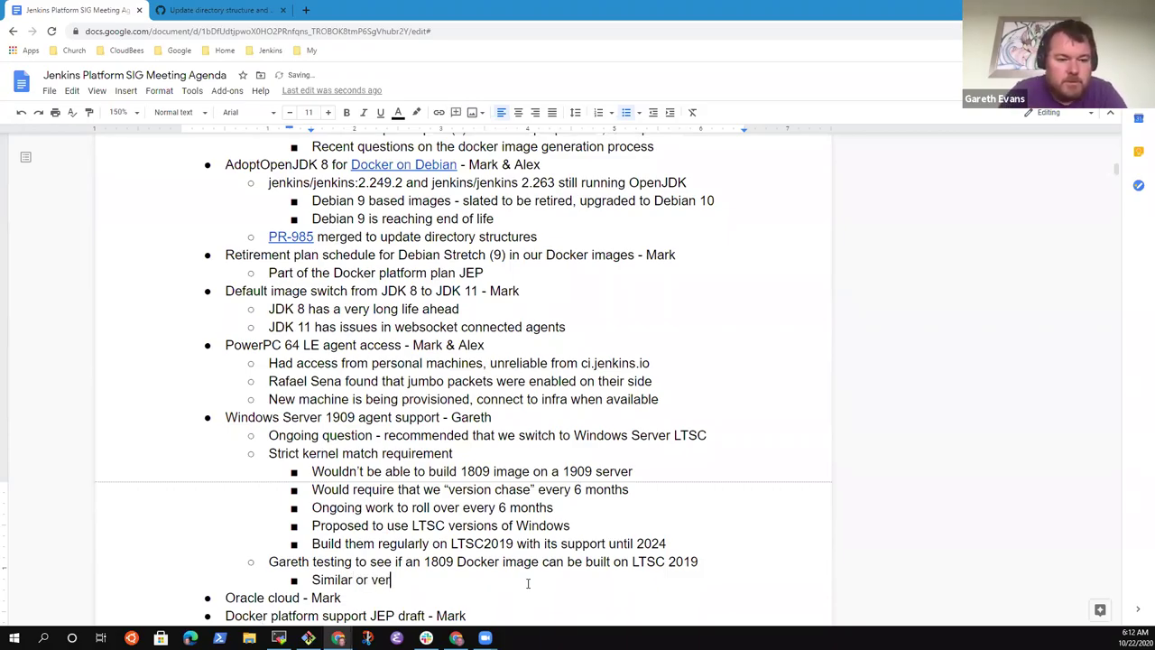
pyautogui.write('y near kernel versions')
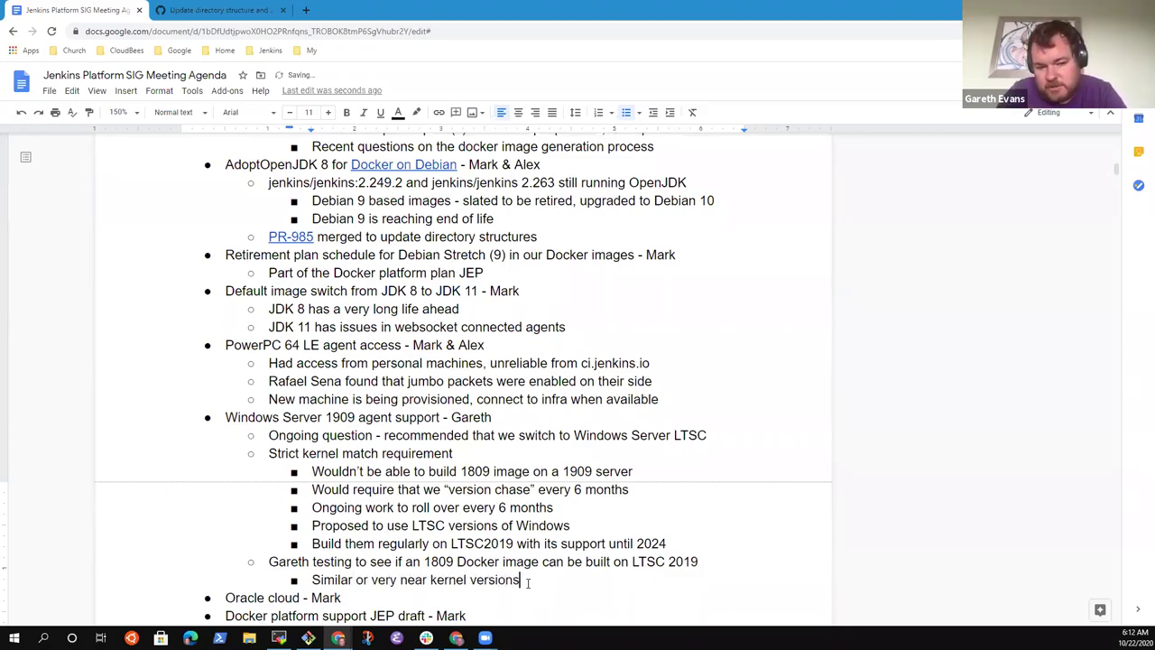
# Add another bullet under the 1809 Docker image testing note reading "No AdoptOpenJDK image for LTSC2019"
pyautogui.press('Return')
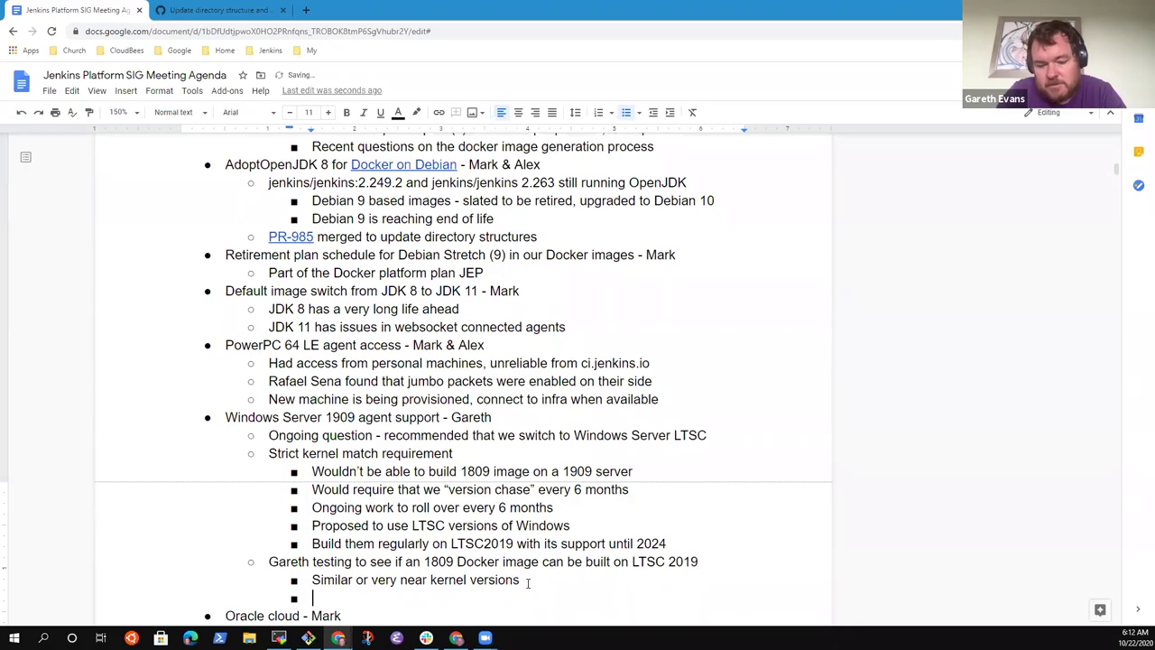
pyautogui.write('No AdoptO')
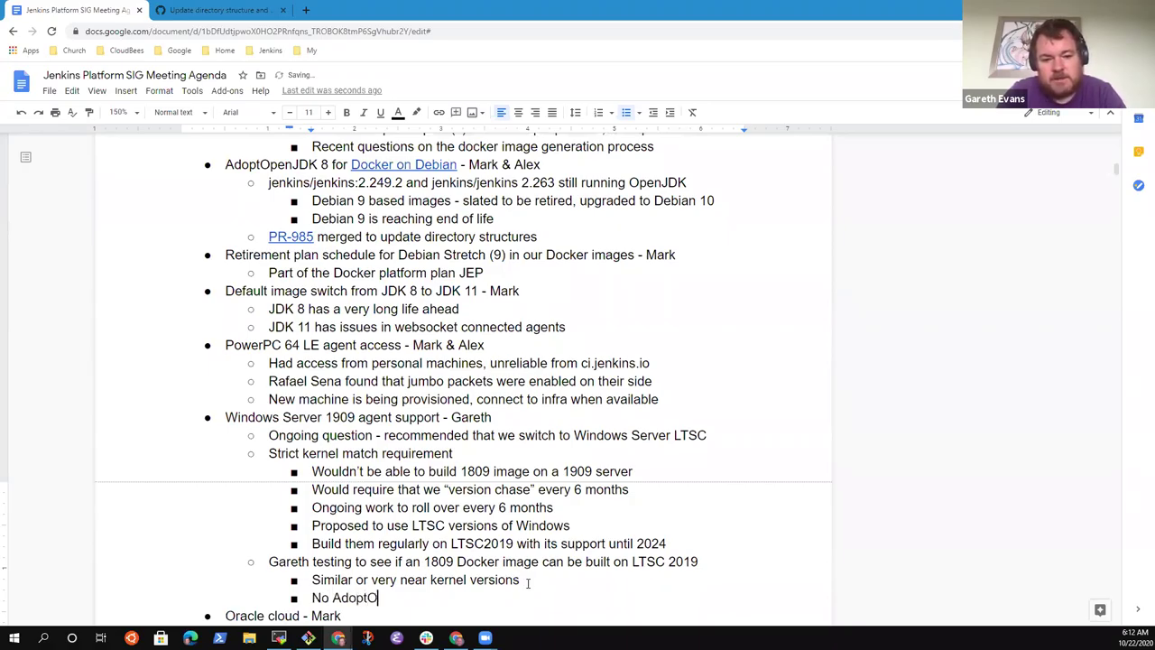
pyautogui.write('penJDK i')
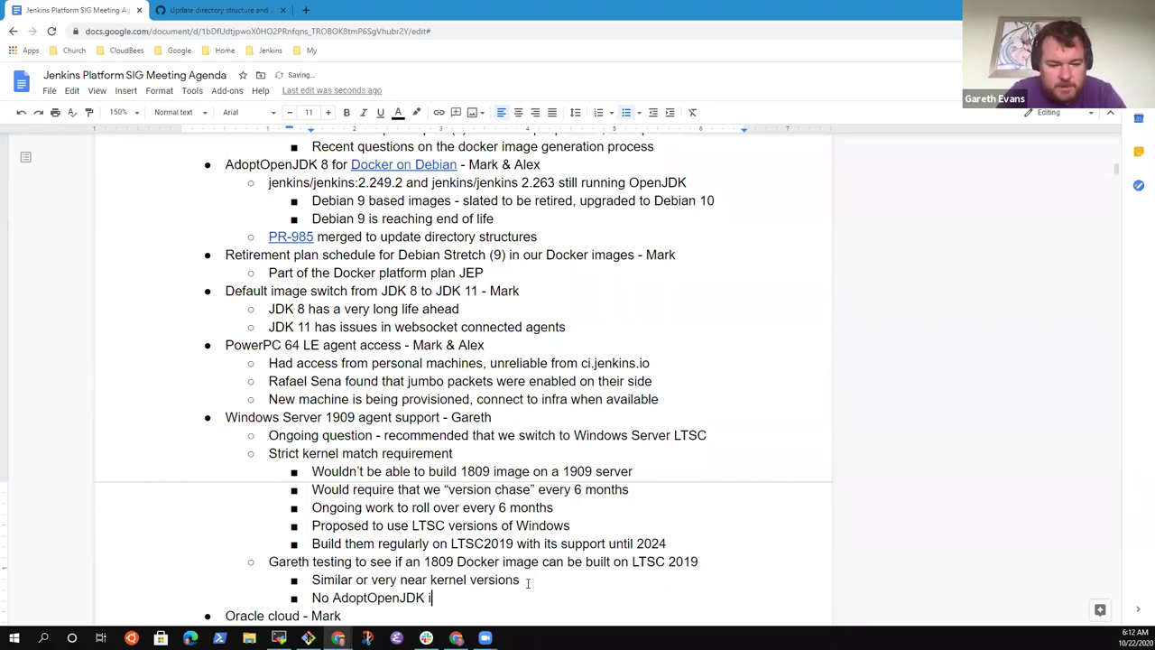
pyautogui.write('mage for LTSC2w0')
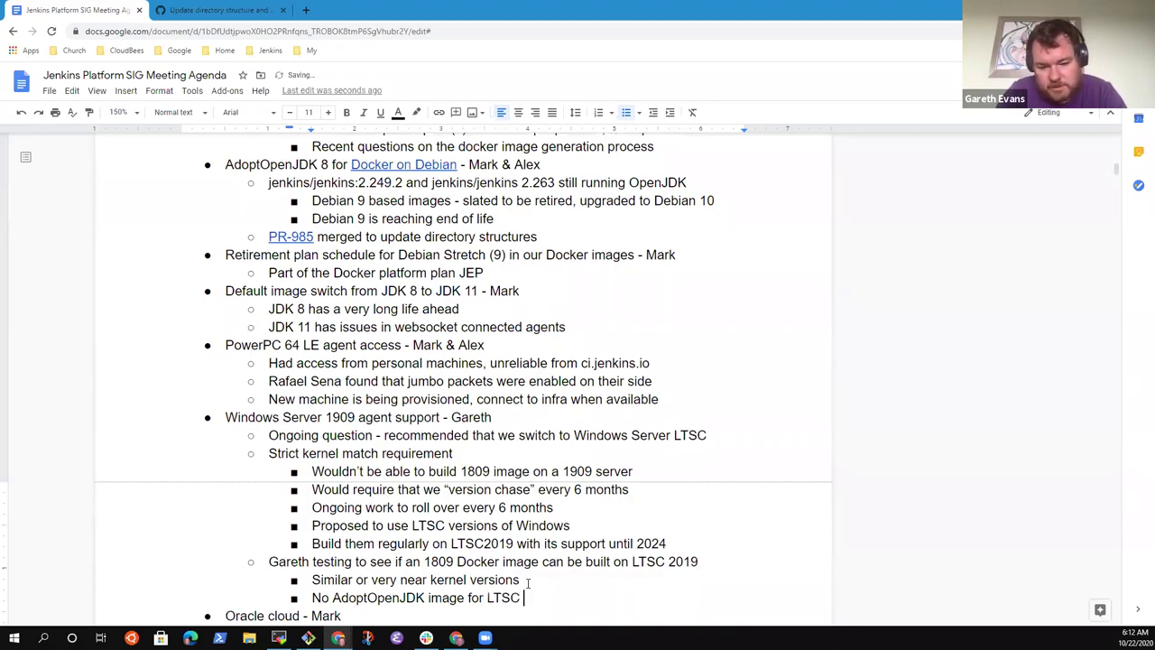
pyautogui.press('BackSpace')
pyautogui.press('BackSpace')
pyautogui.write('019')
# Add another bullet under the testing note with the contributor's full name followed by "submitted a pull request for LTSC2019 support"
pyautogui.press('Return')
pyautogui.write('Alex ')
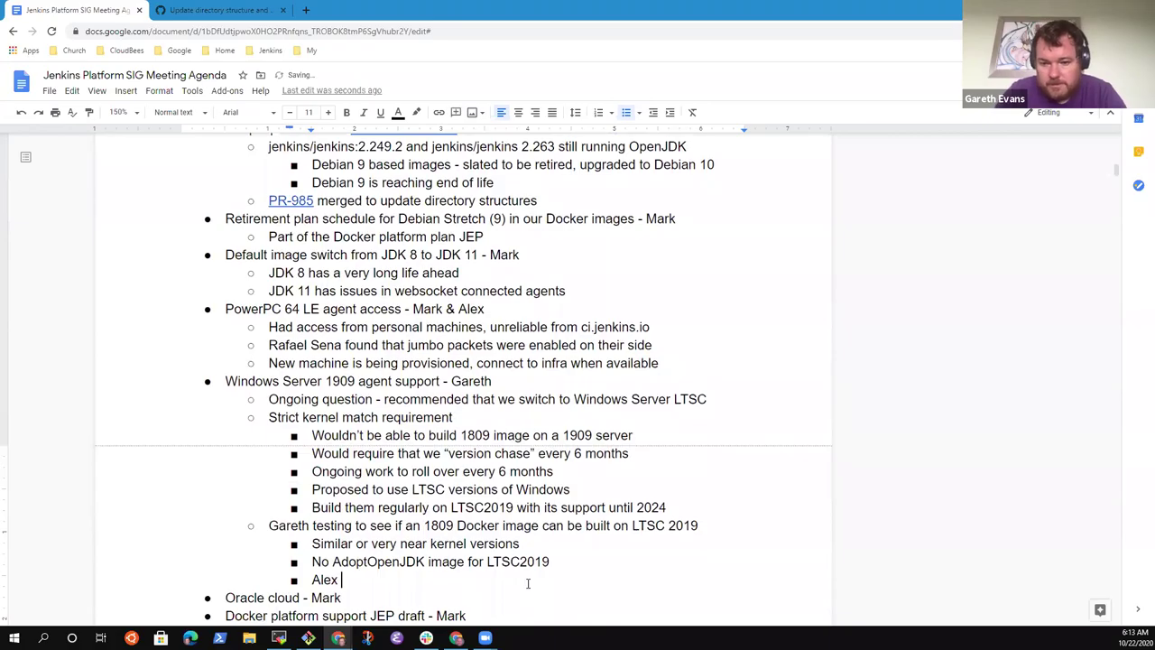
pyautogui.write('Earl submitted a pull request')
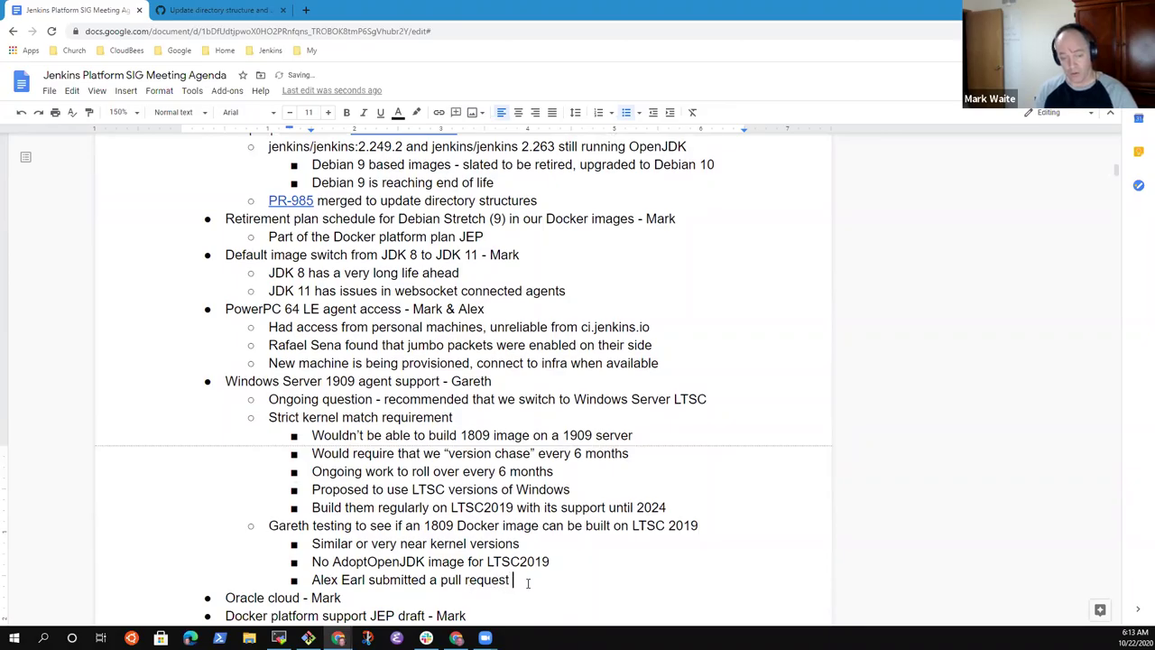
pyautogui.write(' for LTSC2019')
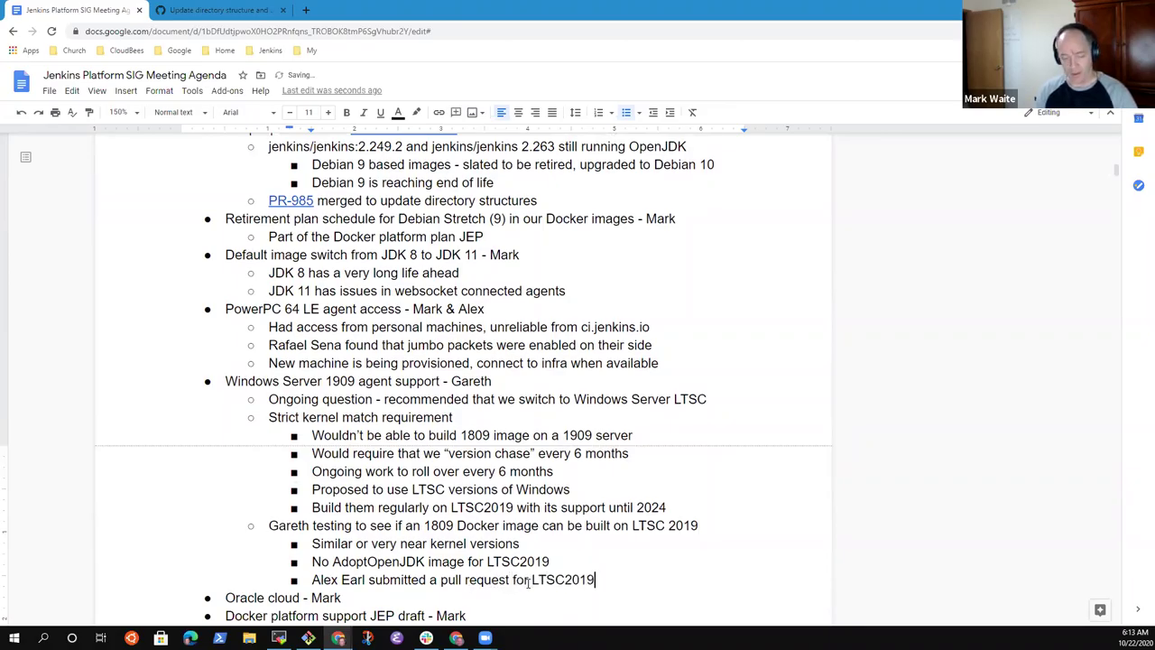
pyautogui.write(' support')
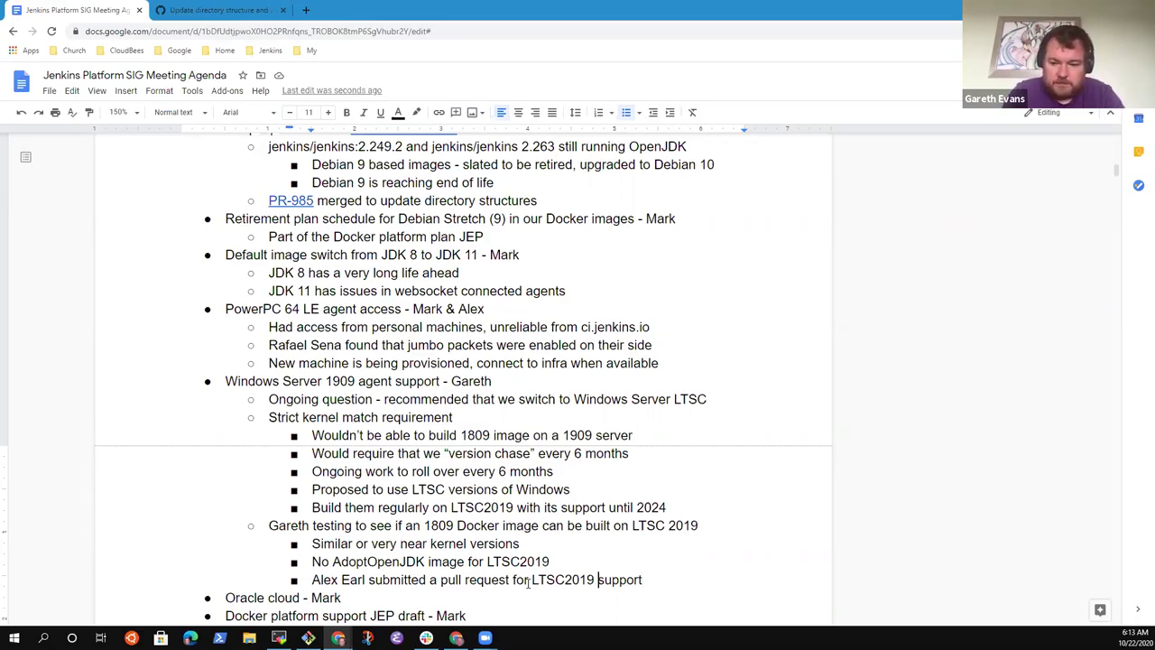
# Change "a pull request" in the LTSC2019 support bullet to "an AdoptOpenJDK pull request"
pyautogui.hotkey('ctrl', 'Left')
pyautogui.hotkey('ctrl', 'Left')
pyautogui.hotkey('ctrl', 'Left')
pyautogui.hotkey('ctrl', 'Left')
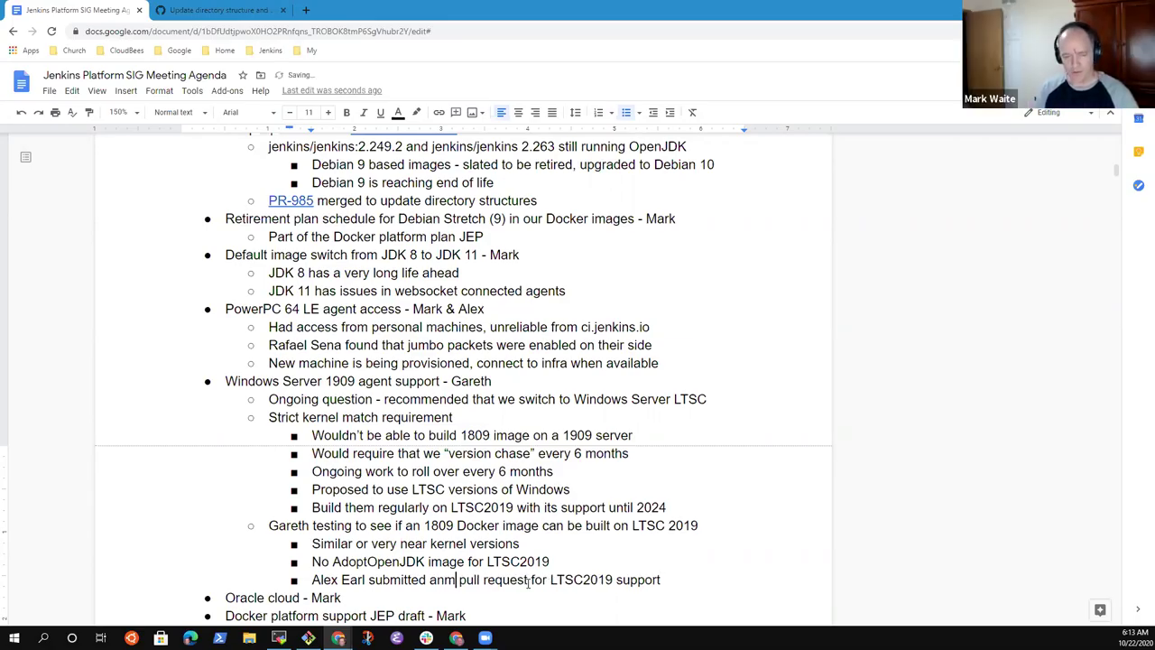
pyautogui.write('n AdoptOpenJDK')
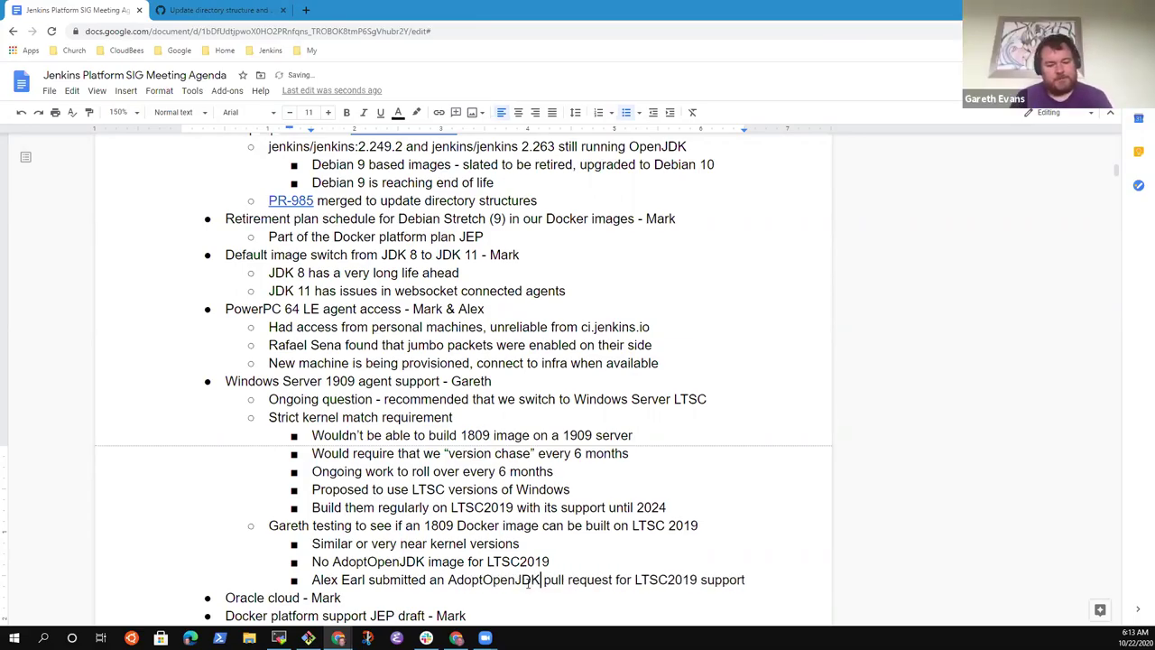
pyautogui.press('Down')
pyautogui.press('Up')
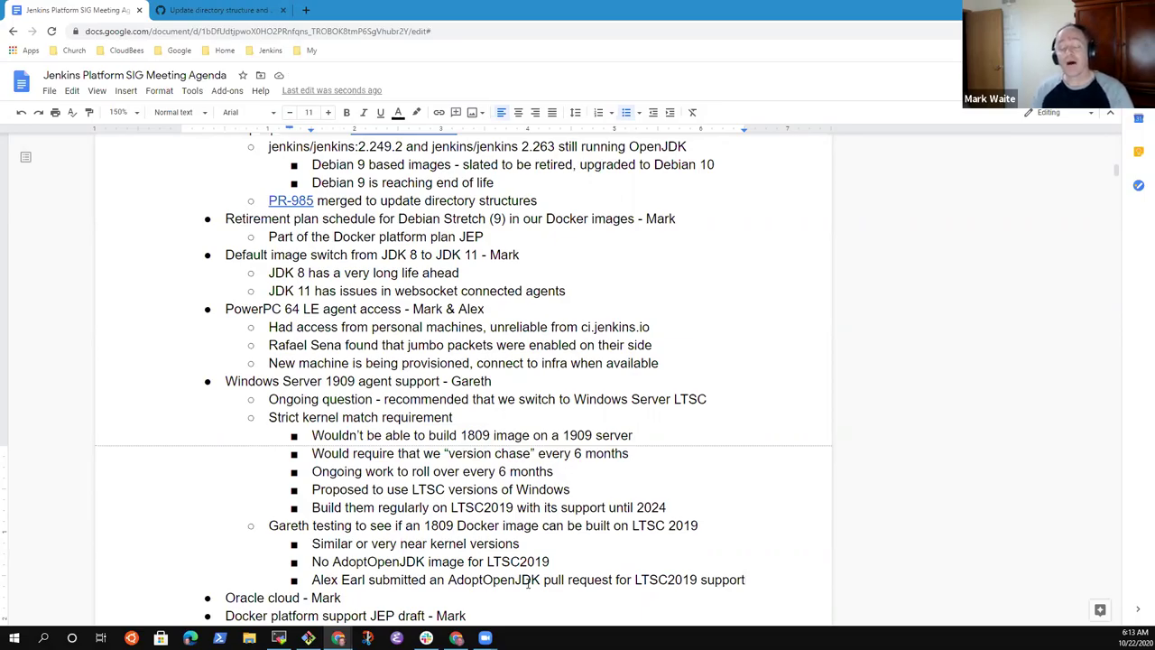
pyautogui.press('Up')
pyautogui.press('Up')
pyautogui.press('Down')
pyautogui.press('Down')
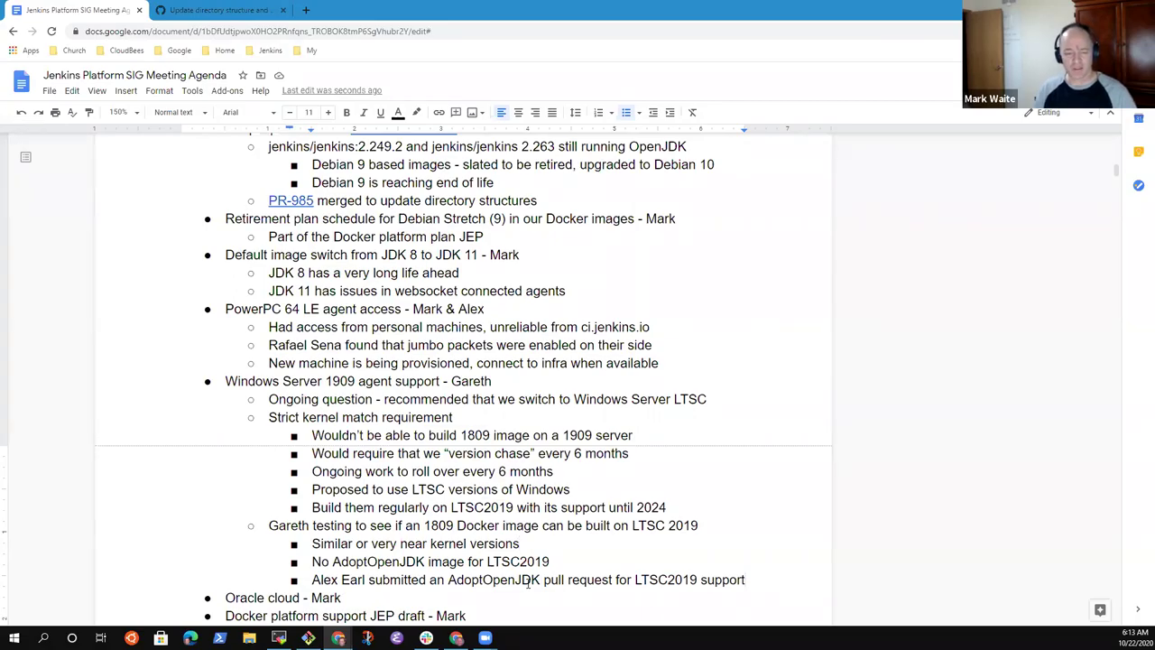
# Add a second-level bullet after the 1809 Docker image testing notes reading "Stop supporting Semi-Annual releases (1809, 1909, 20H2)"
pyautogui.press('Return')
pyautogui.hotkey('shift', 'Tab')
pyautogui.write('Stop supporting ')
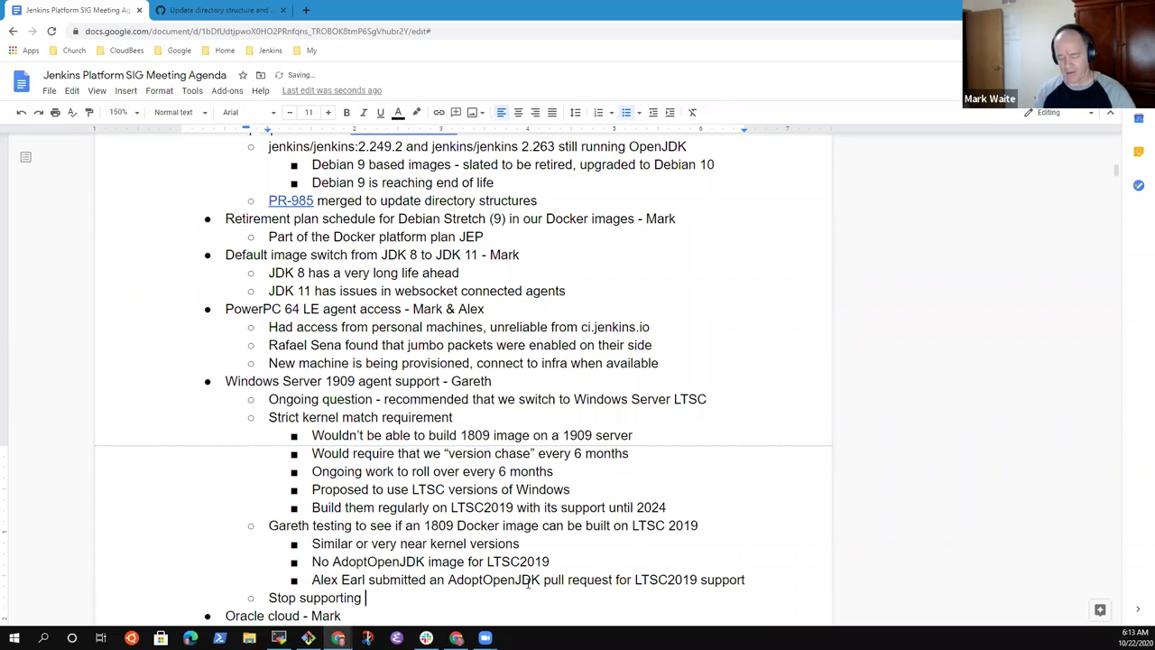
pyautogui.write('S')
pyautogui.write('emi-')
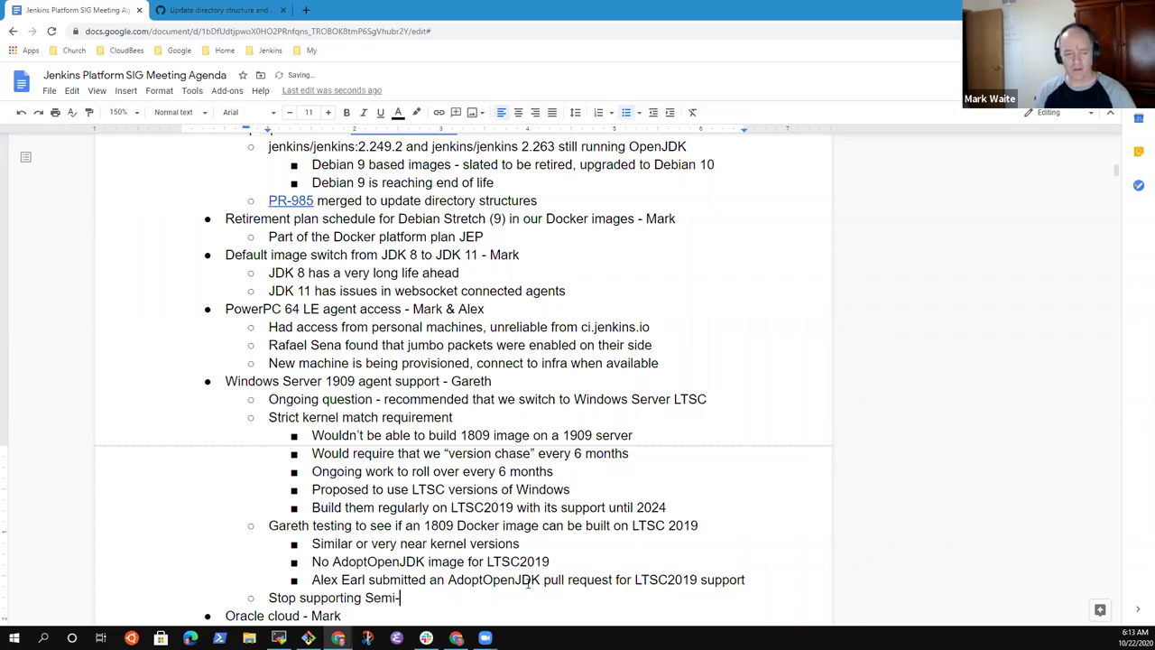
pyautogui.write('Annual')
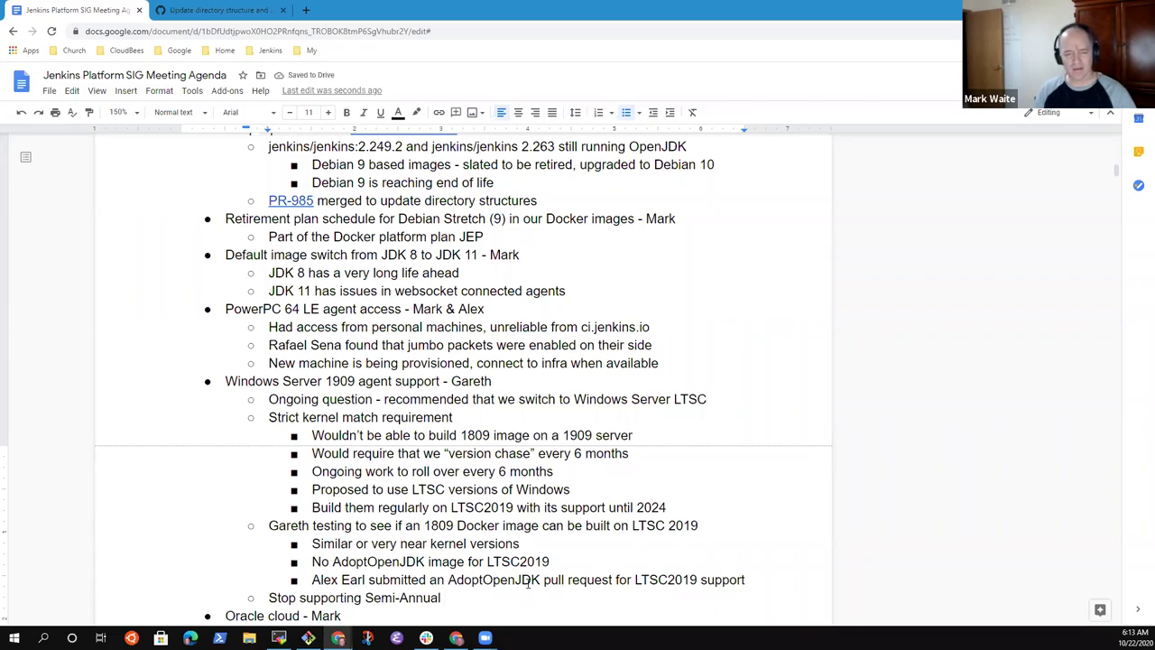
pyautogui.write('re')
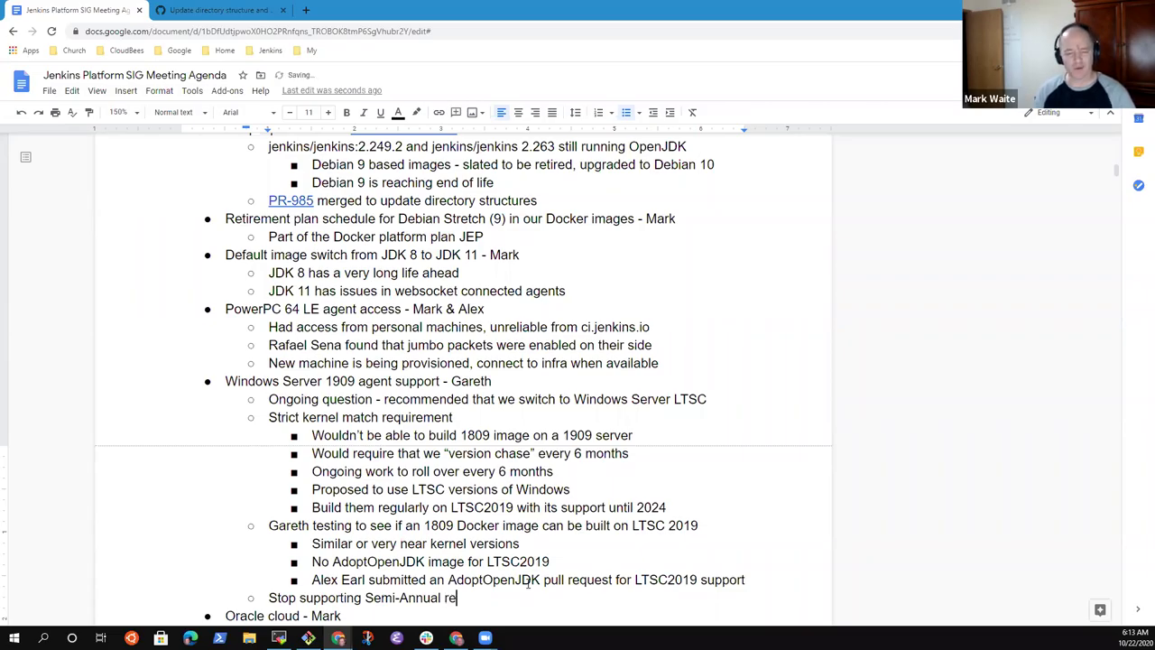
pyautogui.write('leases (')
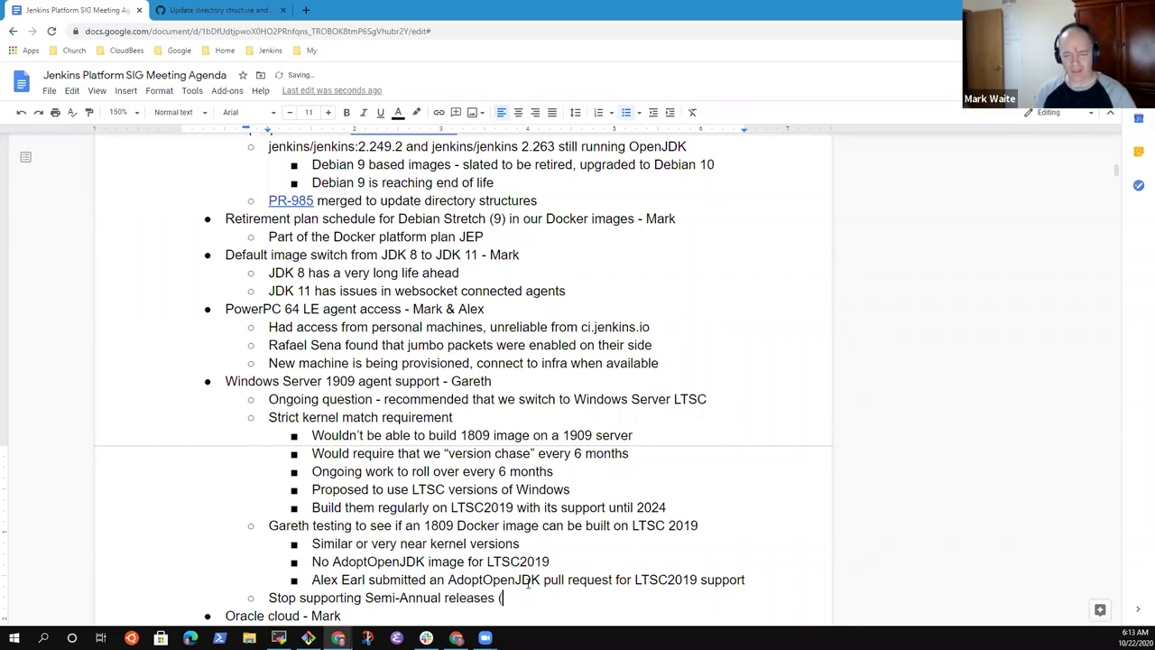
pyautogui.write('1809, ')
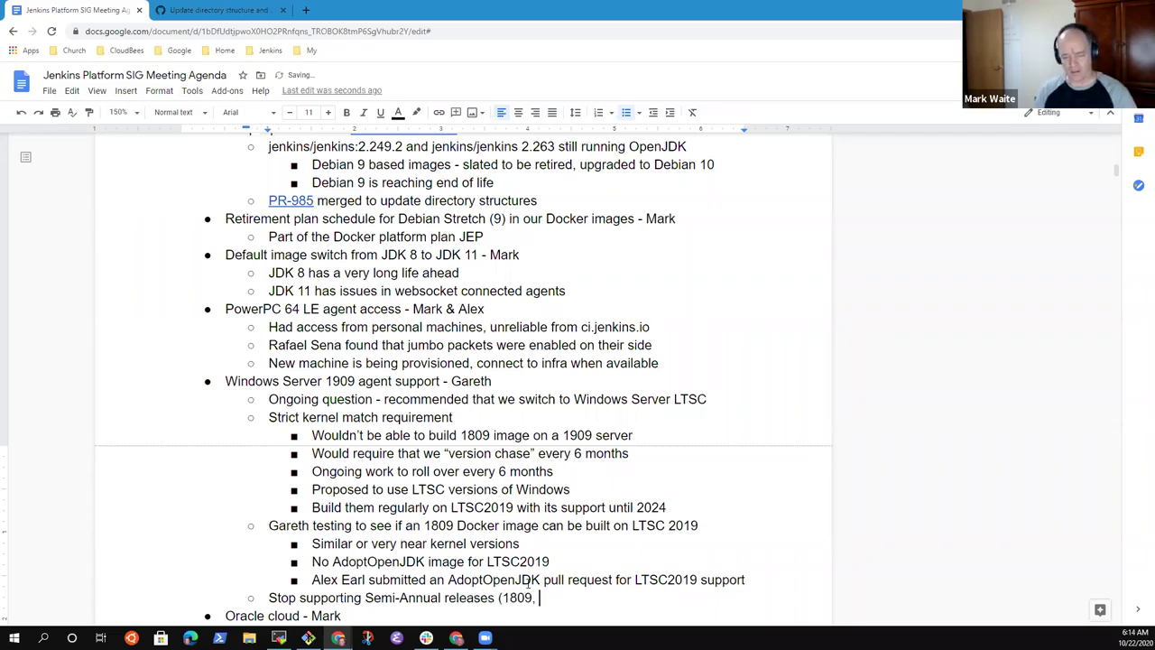
pyautogui.write('1909, 20')
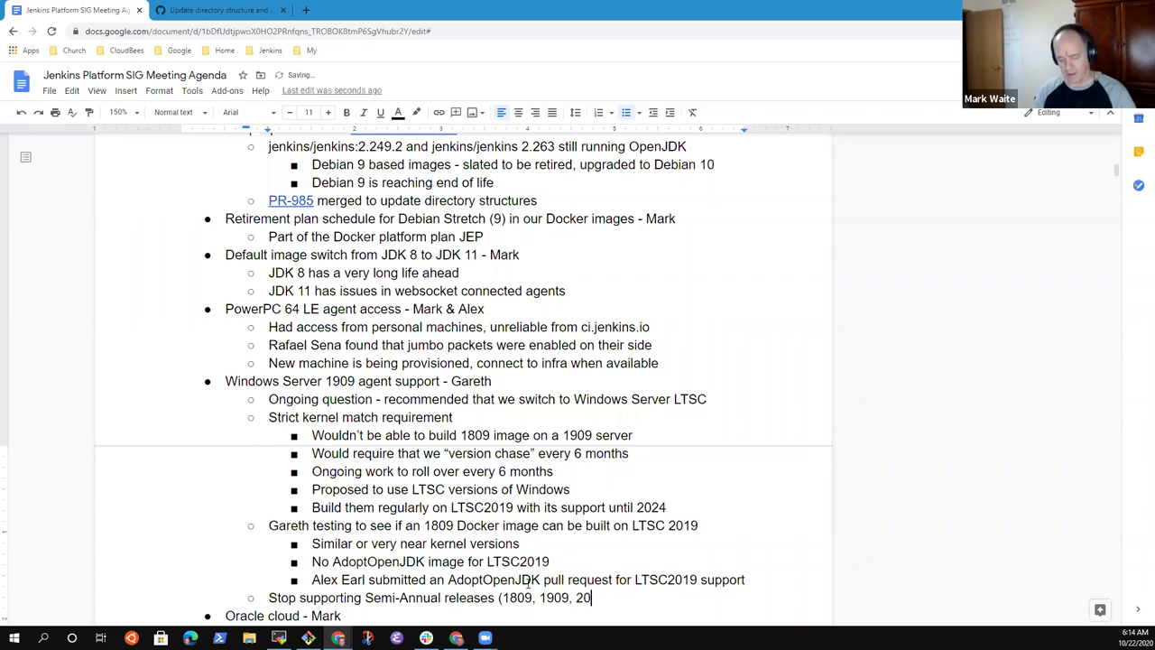
pyautogui.write('H2)')
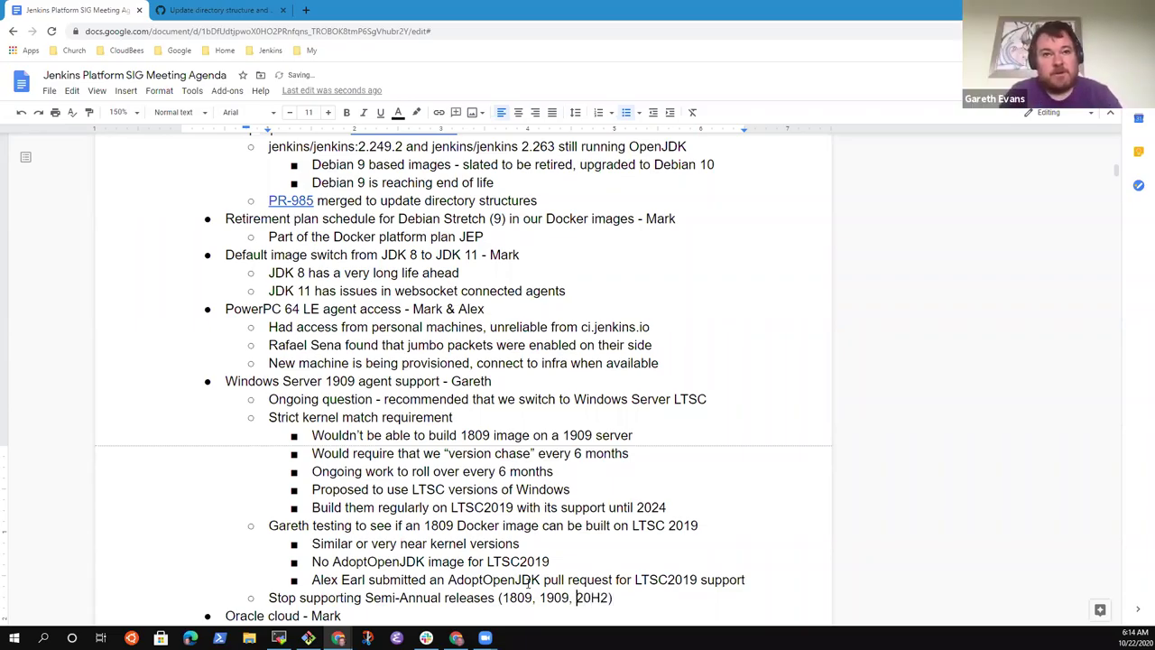
# Insert "2004," before 20H2 in the list of Semi-Annual releases
pyautogui.press('Left')
pyautogui.press('Left')
pyautogui.press('Left')
pyautogui.press('Left')
pyautogui.press('Left')
pyautogui.write('2004,')
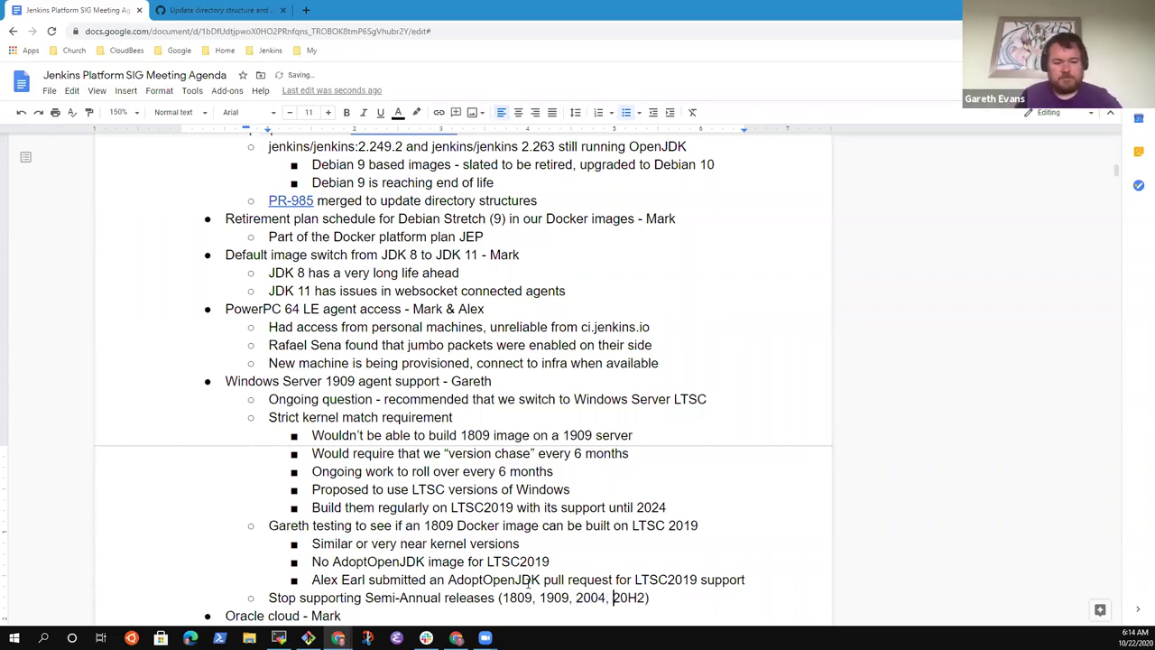
# Insert "1903," between 1809 and 1909 in the list of Semi-Annual releases
pyautogui.press('Left')
pyautogui.press('Left')
pyautogui.press('Left')
pyautogui.press('Left')
pyautogui.press('Left')
pyautogui.press('Left')
pyautogui.press('Left')
pyautogui.press('Left')
pyautogui.press('Left')
pyautogui.press('Left')
pyautogui.press('Left')
pyautogui.press('Left')
pyautogui.write('1903,')
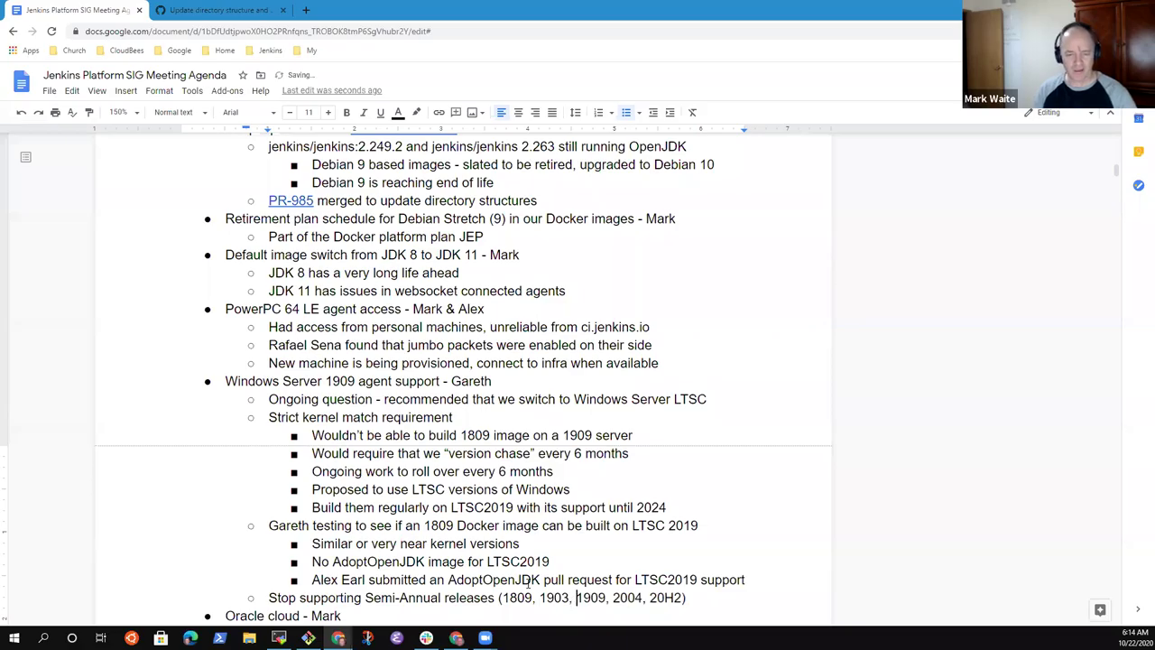
pyautogui.press('Left')
pyautogui.press('Left')
pyautogui.press('Left')
pyautogui.press('Left')
pyautogui.press('Left')
pyautogui.press('Left')
pyautogui.press('Left')
pyautogui.press('Left')
pyautogui.press('Left')
pyautogui.press('Left')
pyautogui.press('Left')
pyautogui.press('Left')
pyautogui.press('End')
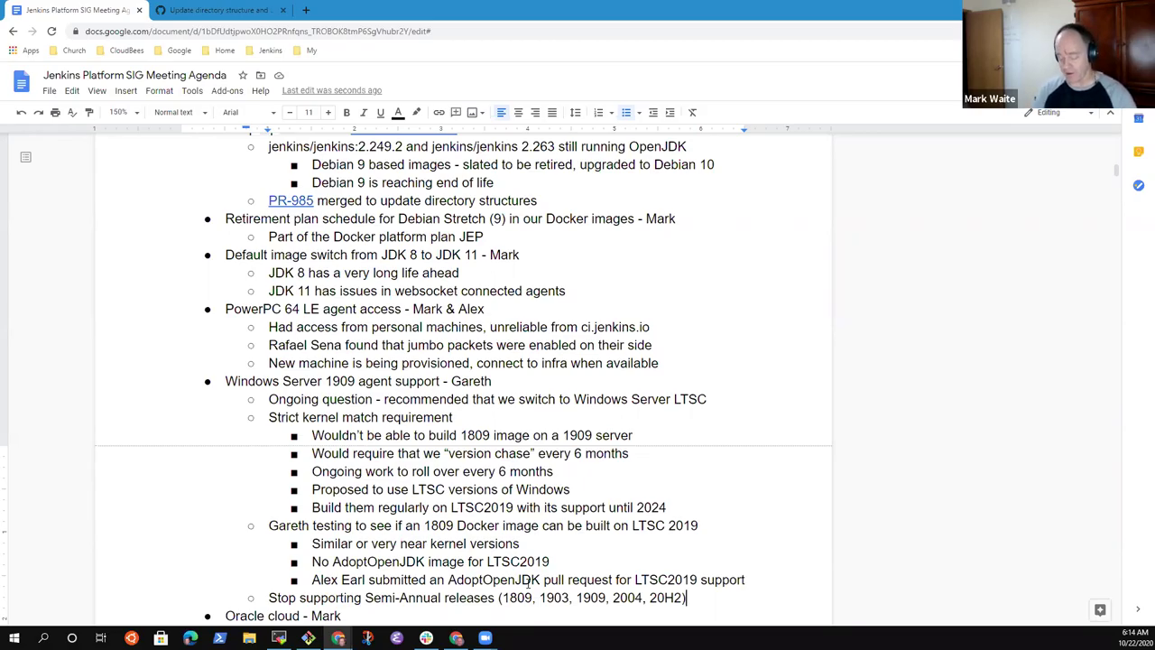
# Add a bullet at the same level below the Semi-Annual releases note reading "Use LTSC2019 as our base, regularly run Windows Update, etc."
pyautogui.press('Return')
pyautogui.press('Tab')
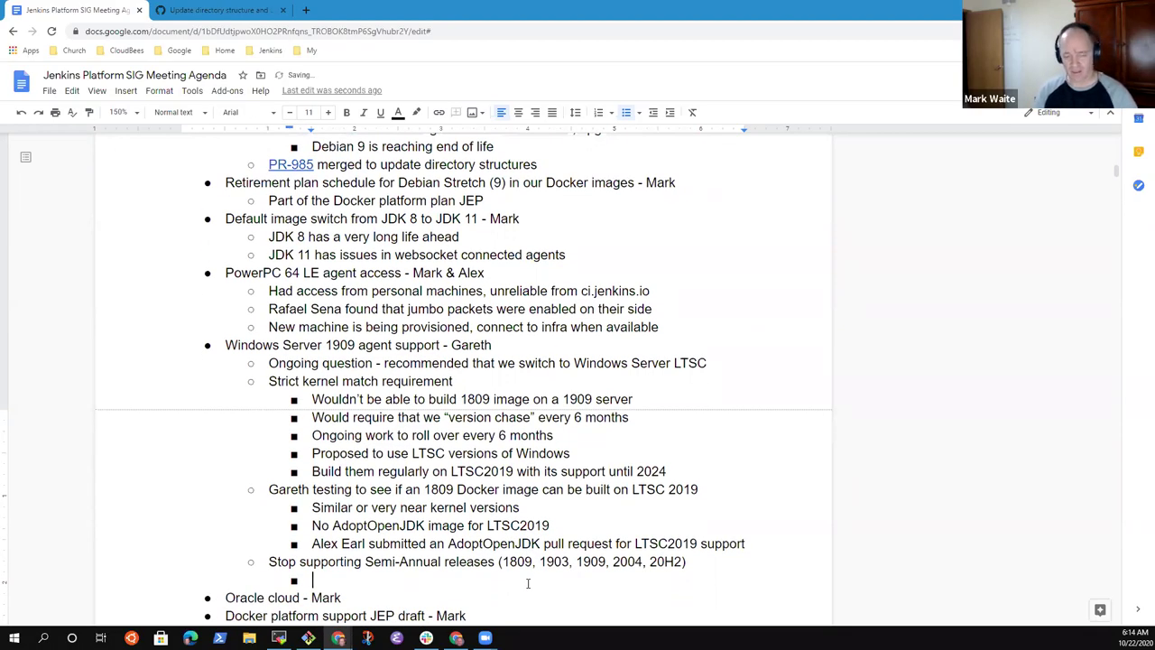
pyautogui.hotkey('shift', 'Tab')
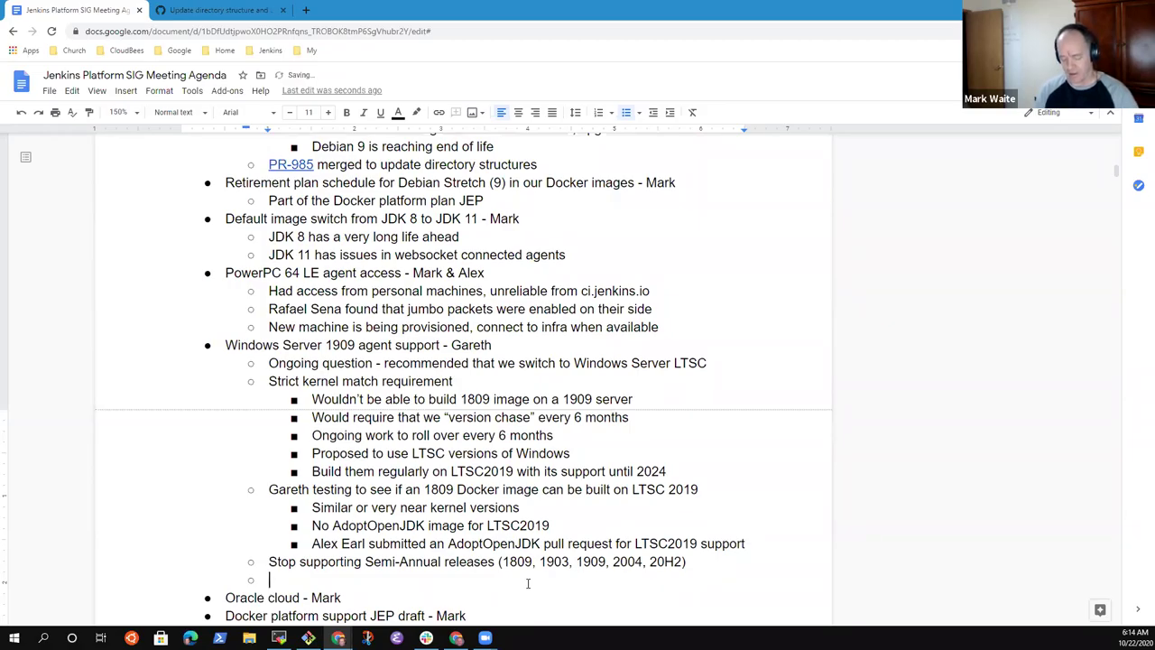
pyautogui.write('A')
pyautogui.press('BackSpace')
pyautogui.write('Use')
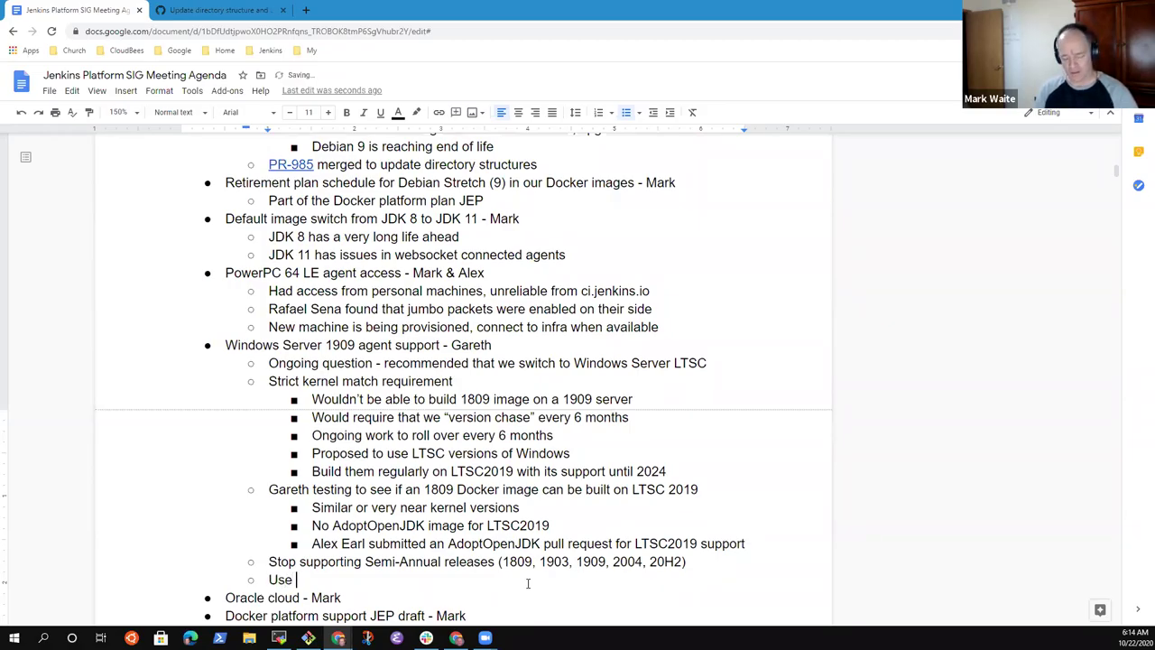
pyautogui.write(' LTSC')
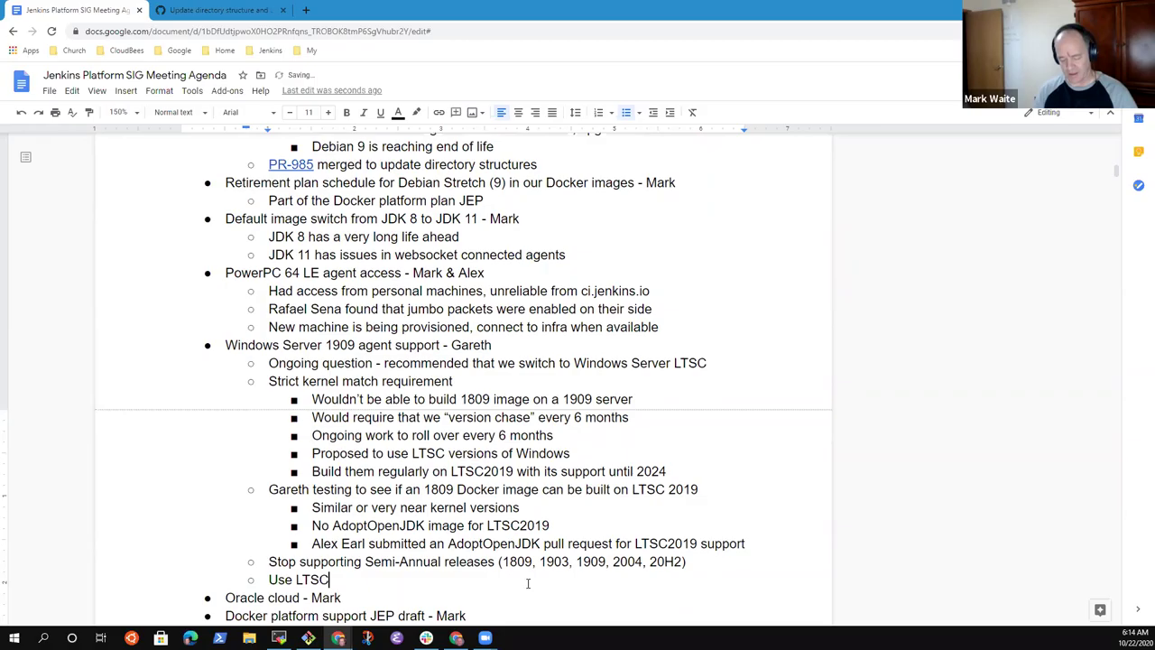
pyautogui.write('2019 as our')
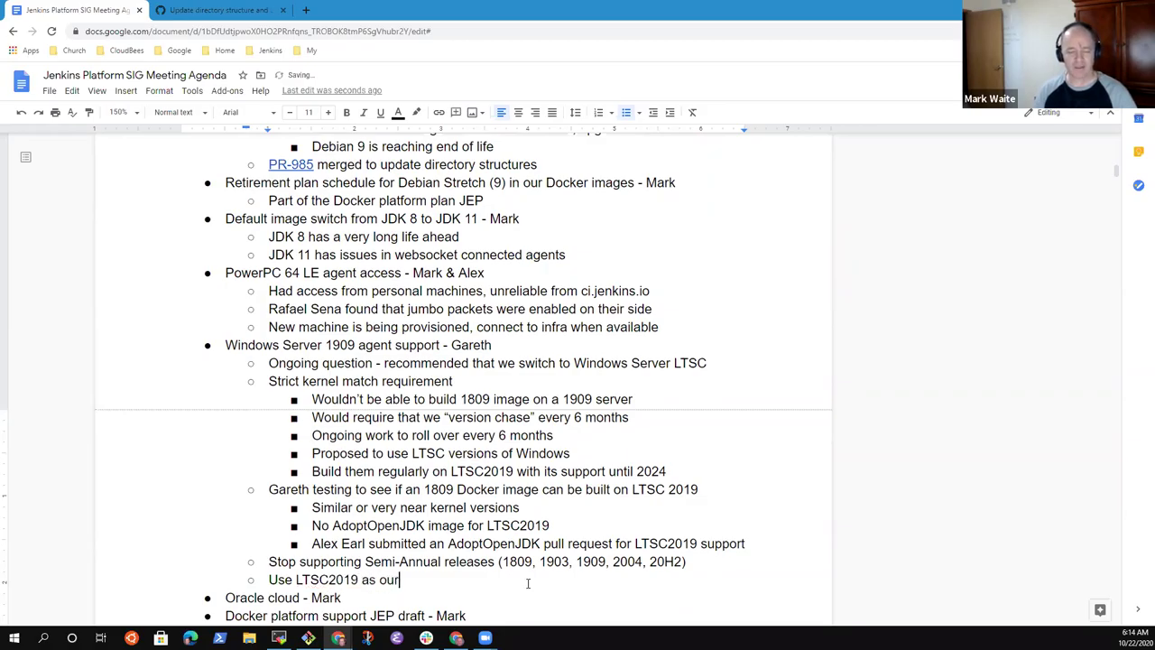
pyautogui.write(' bease')
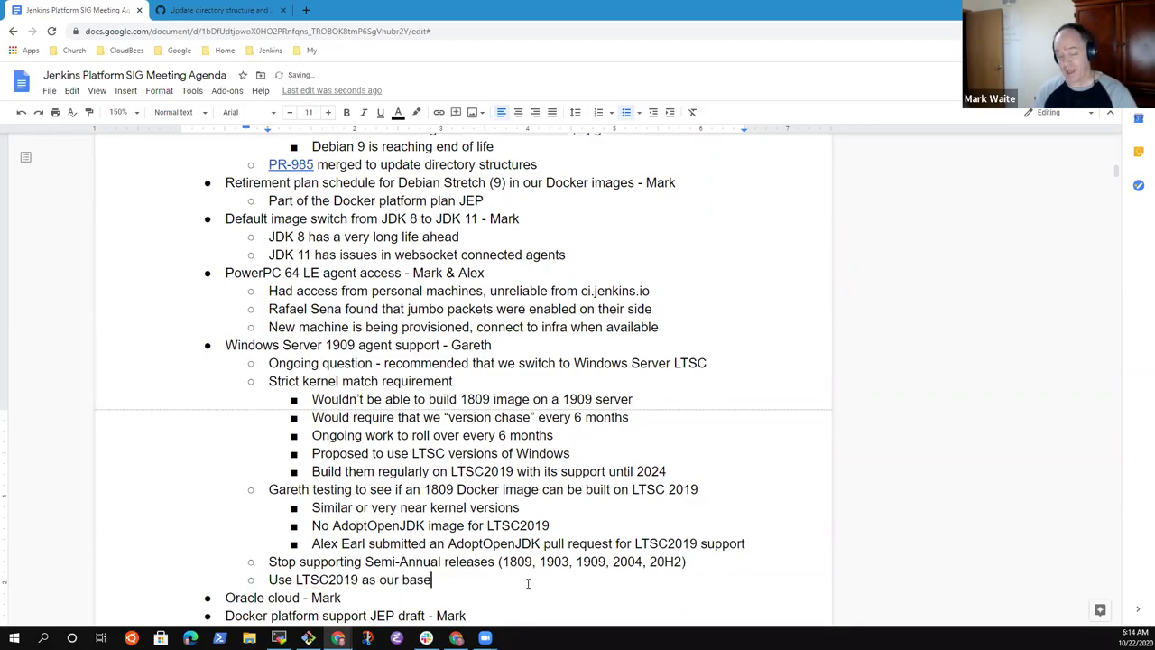
pyautogui.write(', regularly ')
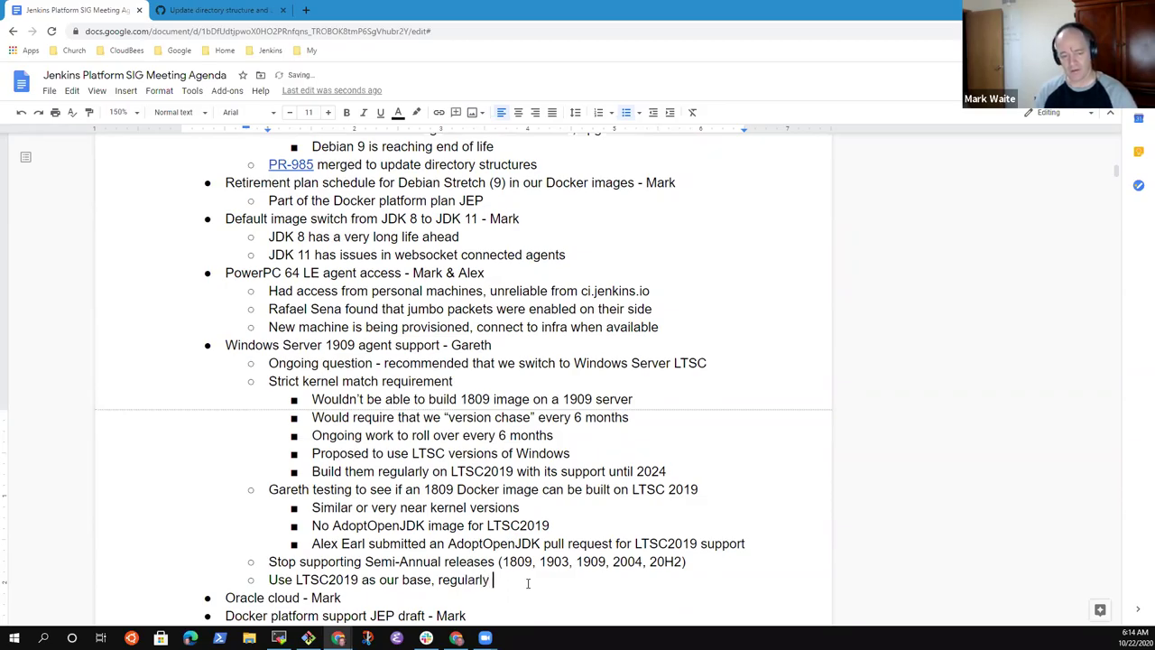
pyautogui.write('run Wind')
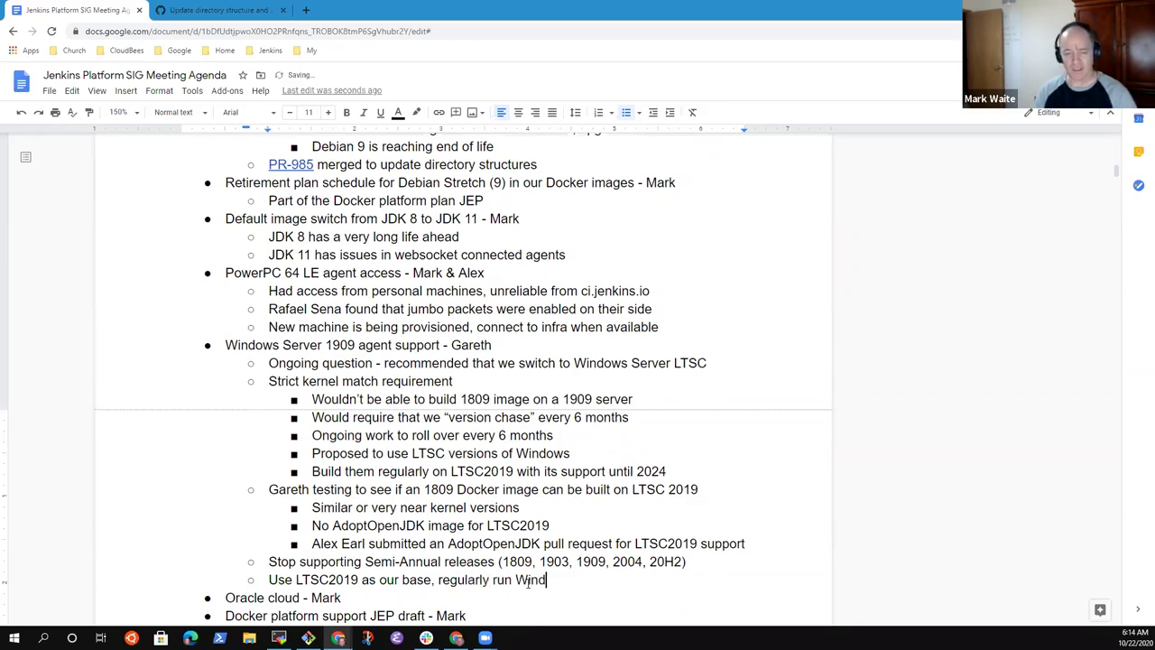
pyautogui.write('ows Upd')
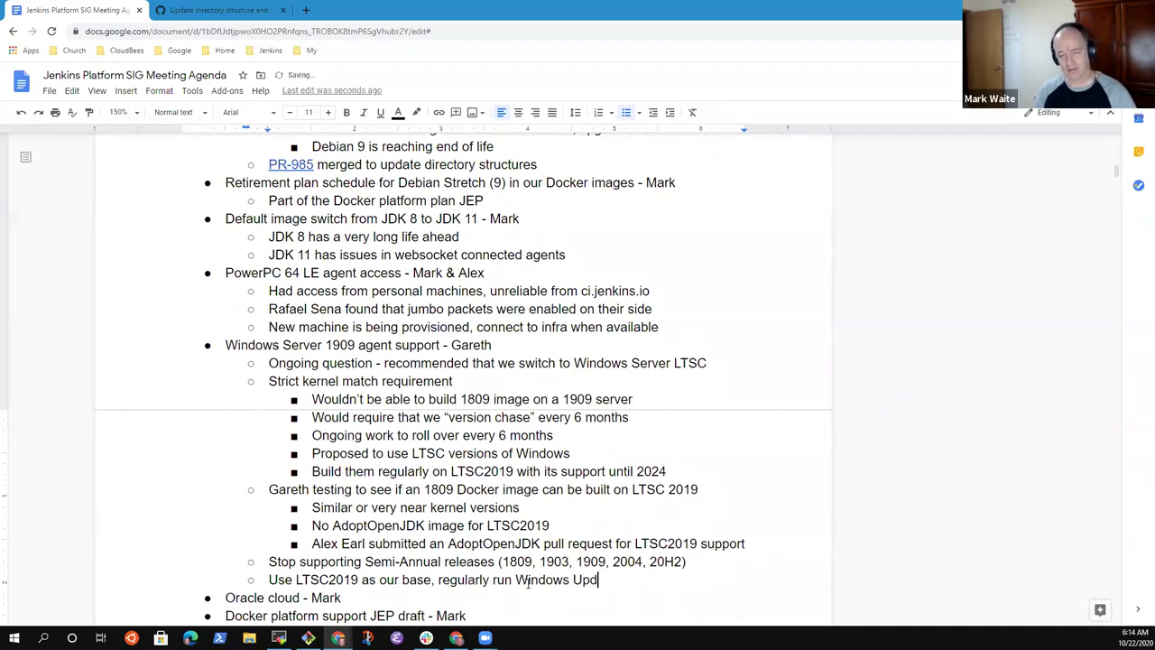
pyautogui.write('ate, etc.')
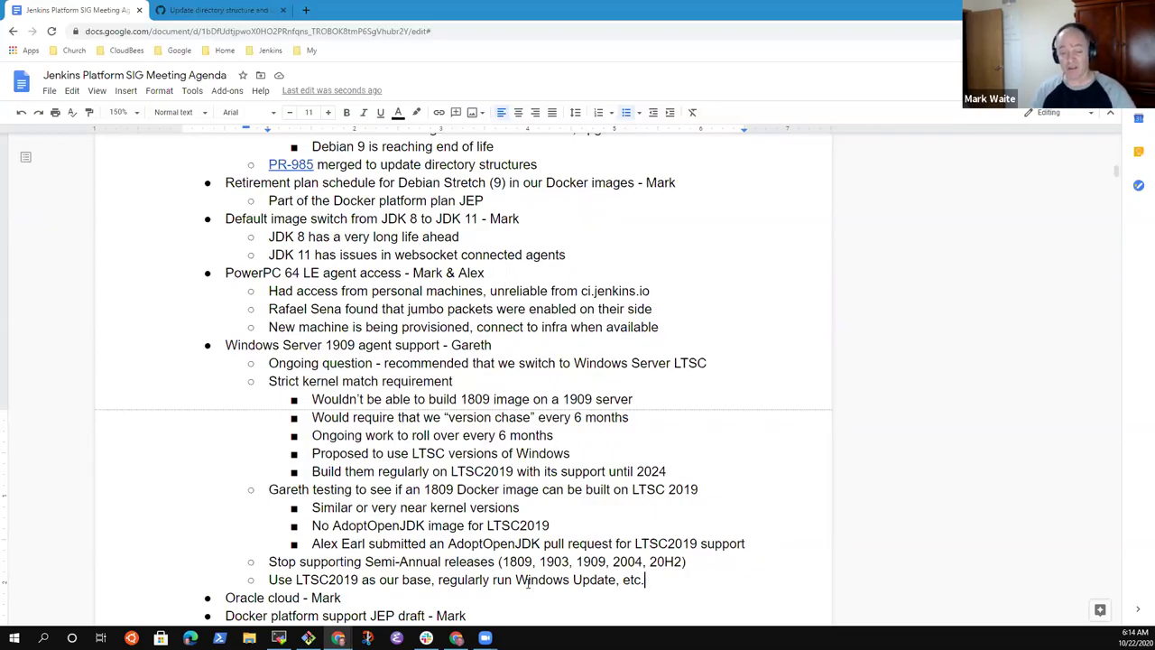
# Add a bullet nested two levels under the Semi-Annual releases note reading "End of life for 1809 SAIC in November"
pyautogui.press('Return')
pyautogui.press('Tab')
pyautogui.press('Tab')
pyautogui.write('End of life f')
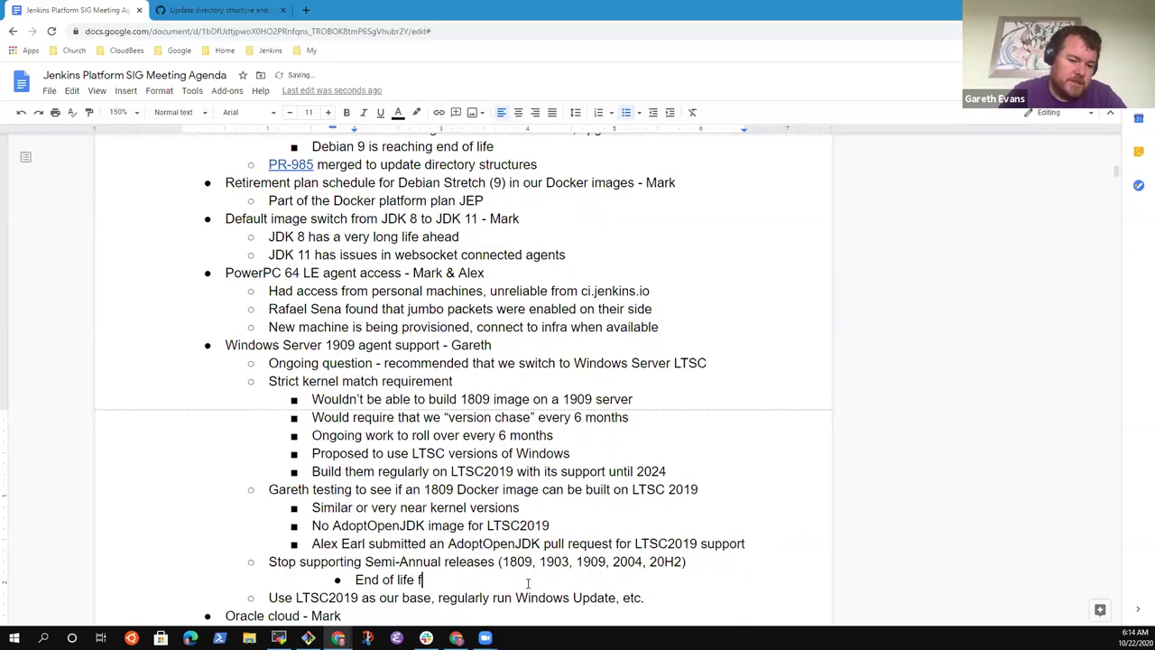
pyautogui.write('or 1809 ')
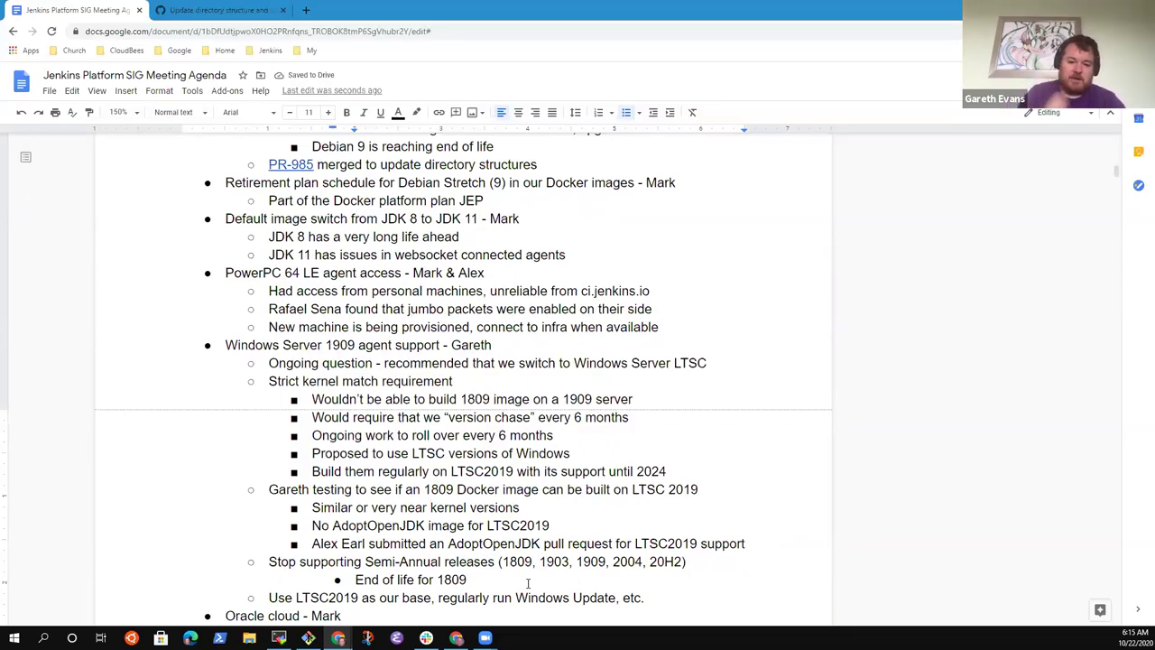
pyautogui.write('SAIC ')
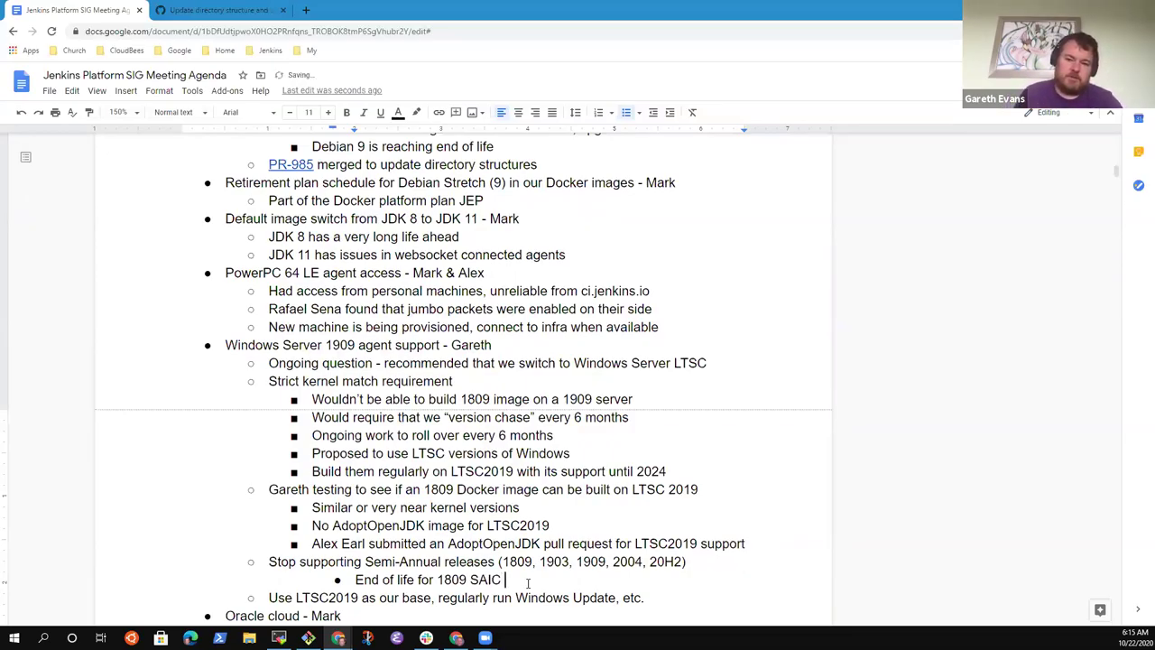
pyautogui.write('in November')
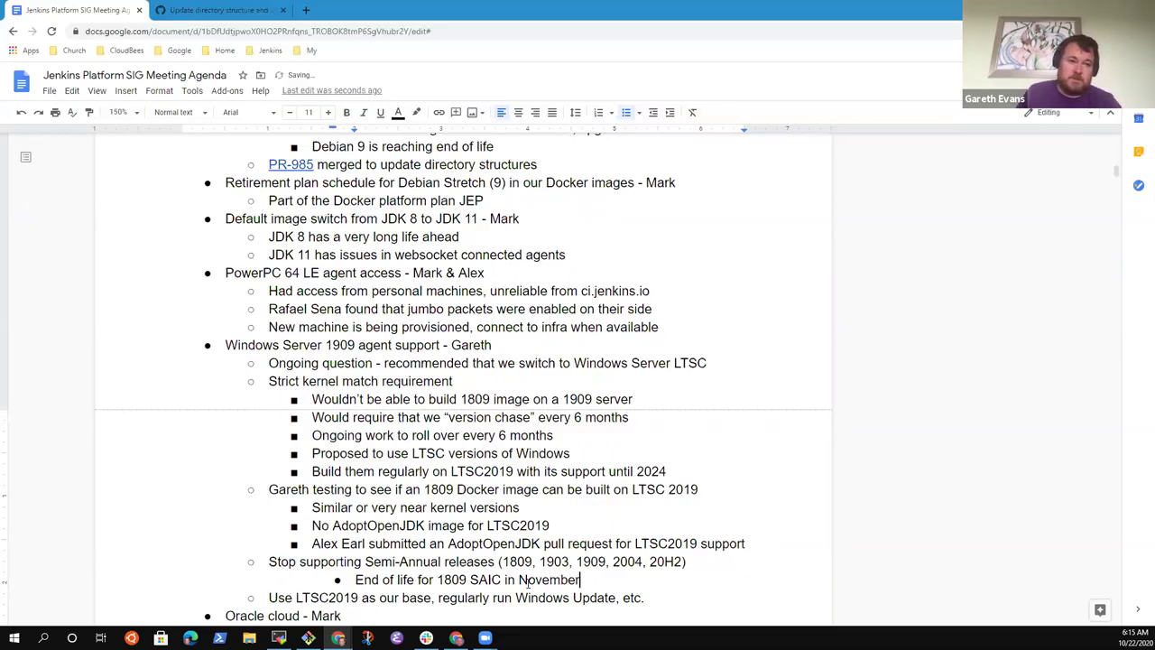
# Add another bullet below the 1809 end-of-life note reading "Switch to LTSC2019 best chance of compatibility with current images"
pyautogui.press('Return')
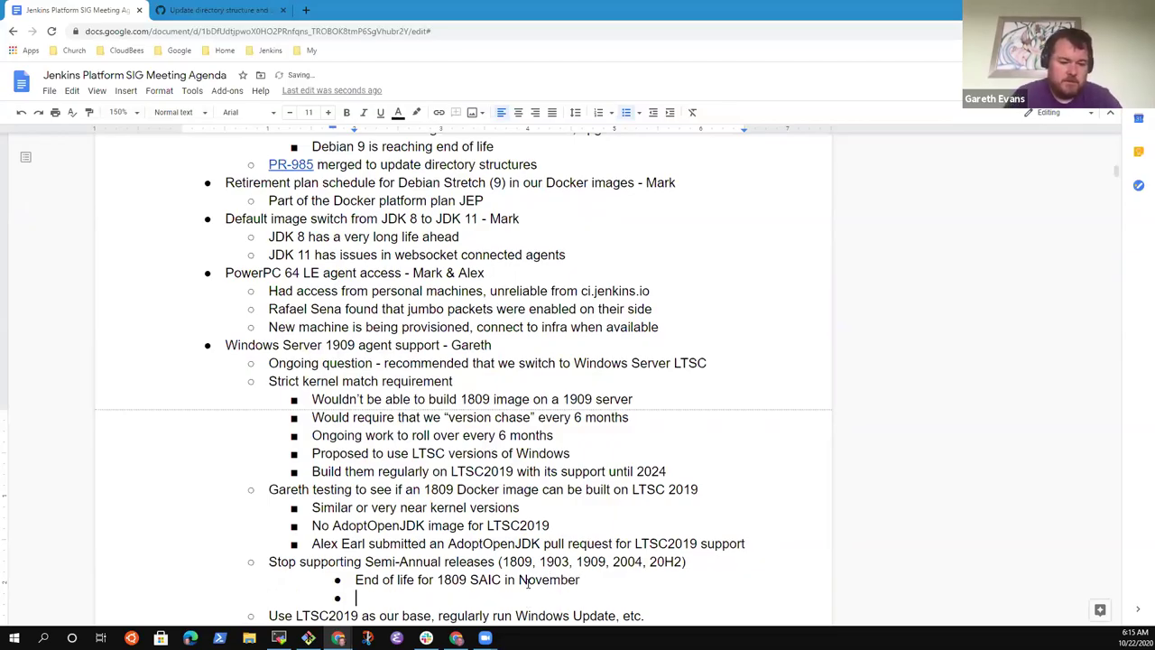
pyautogui.write('Switch to LT')
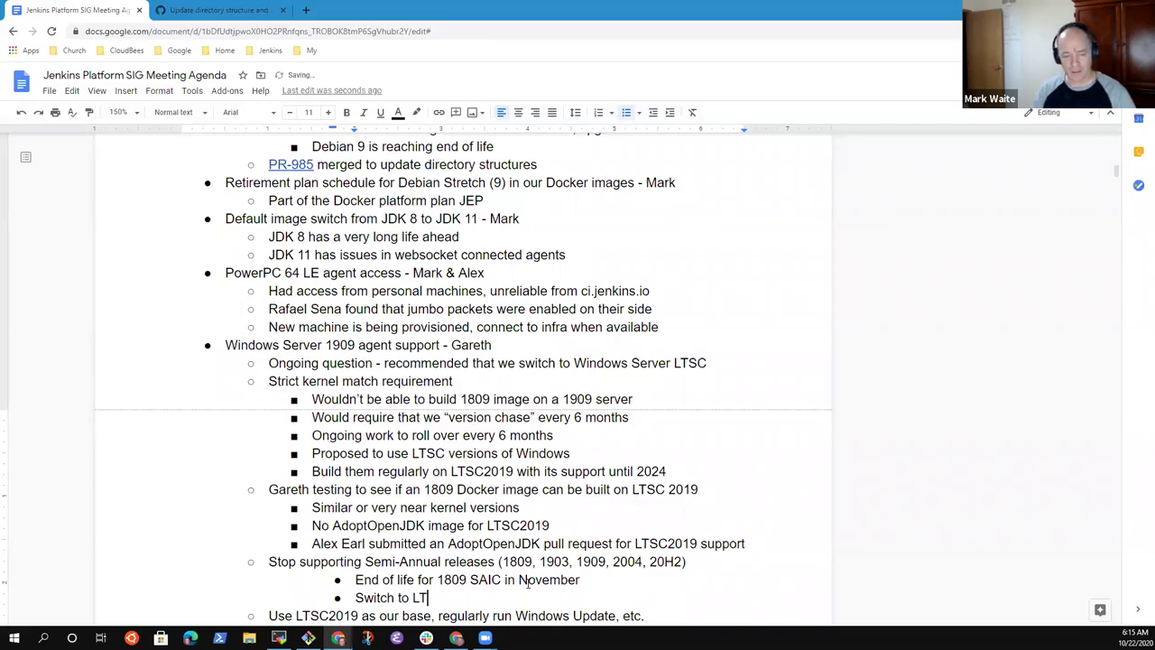
pyautogui.write('SC2019')
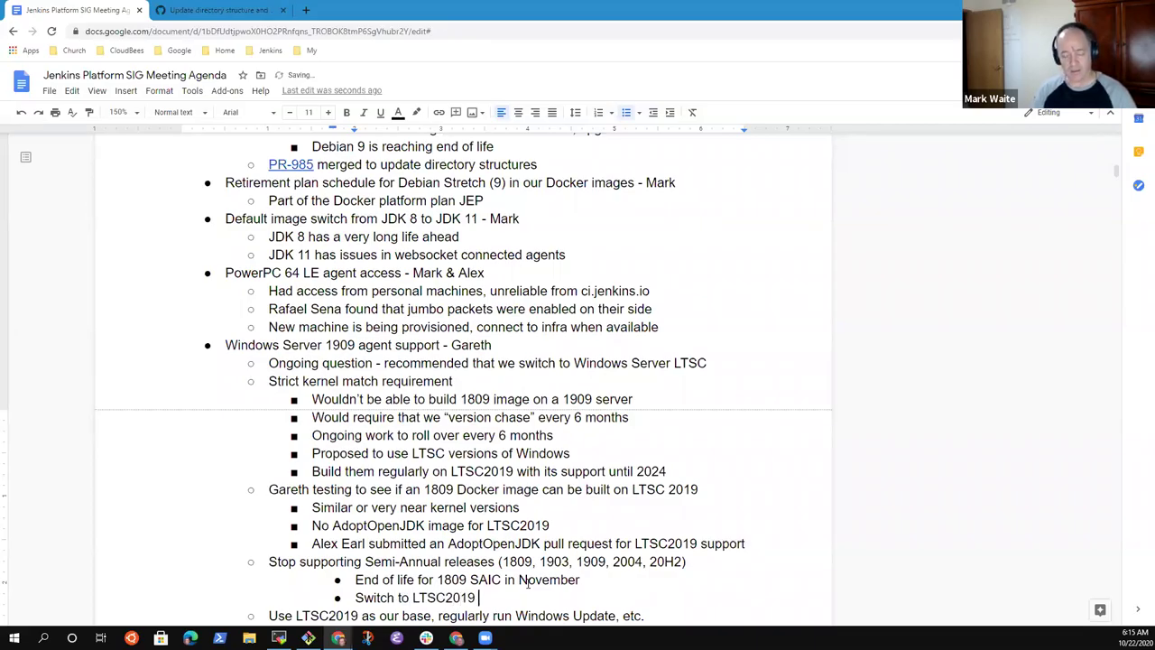
pyautogui.write(' best ')
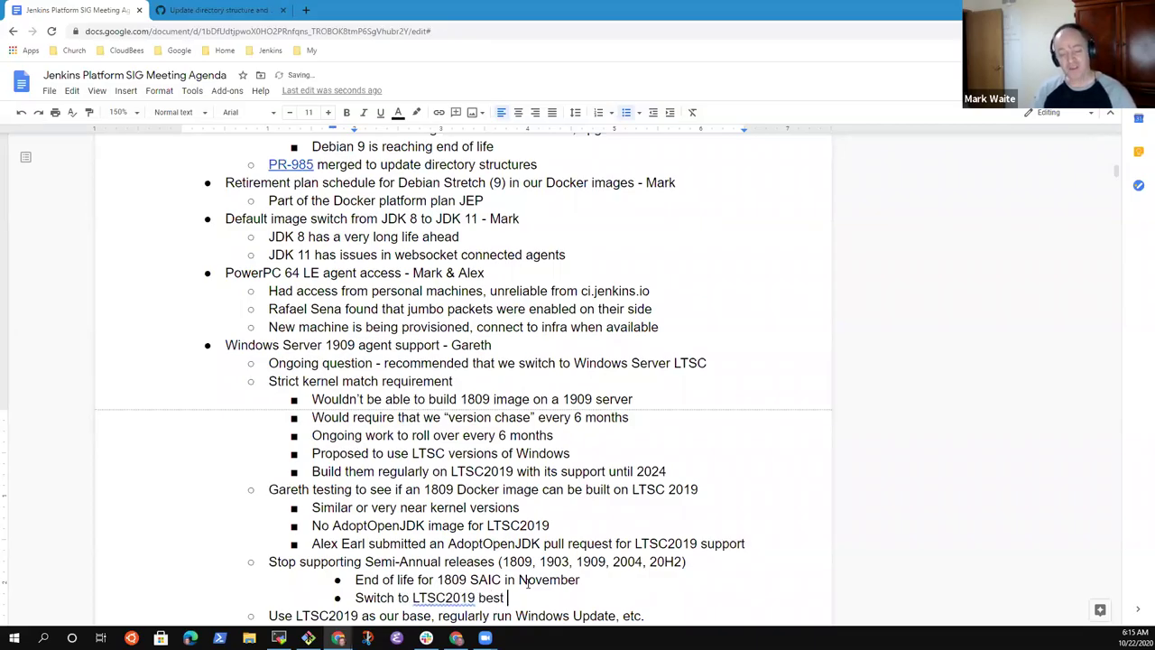
pyautogui.write('chance of comp')
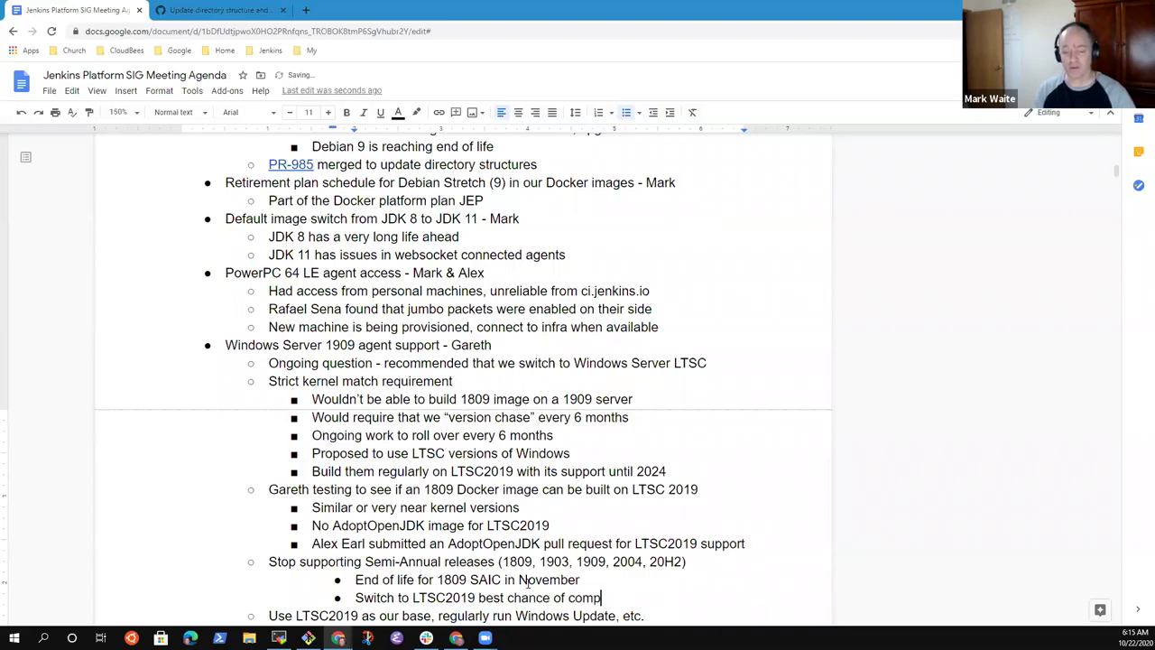
pyautogui.write('atibility with ')
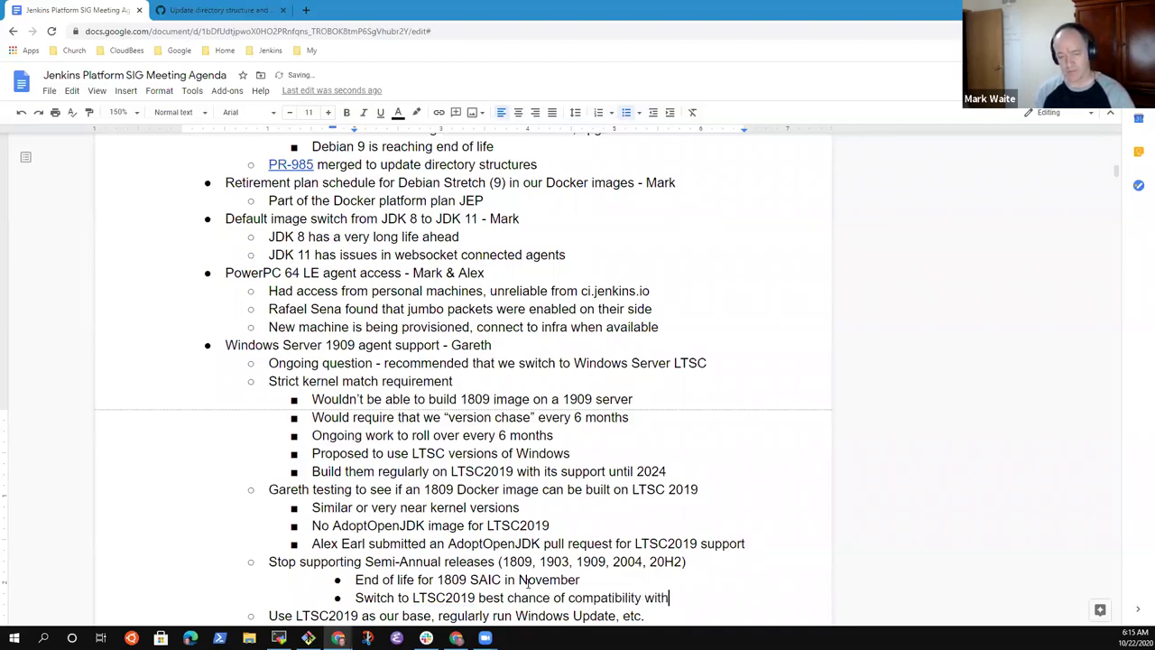
pyautogui.write('current imag')
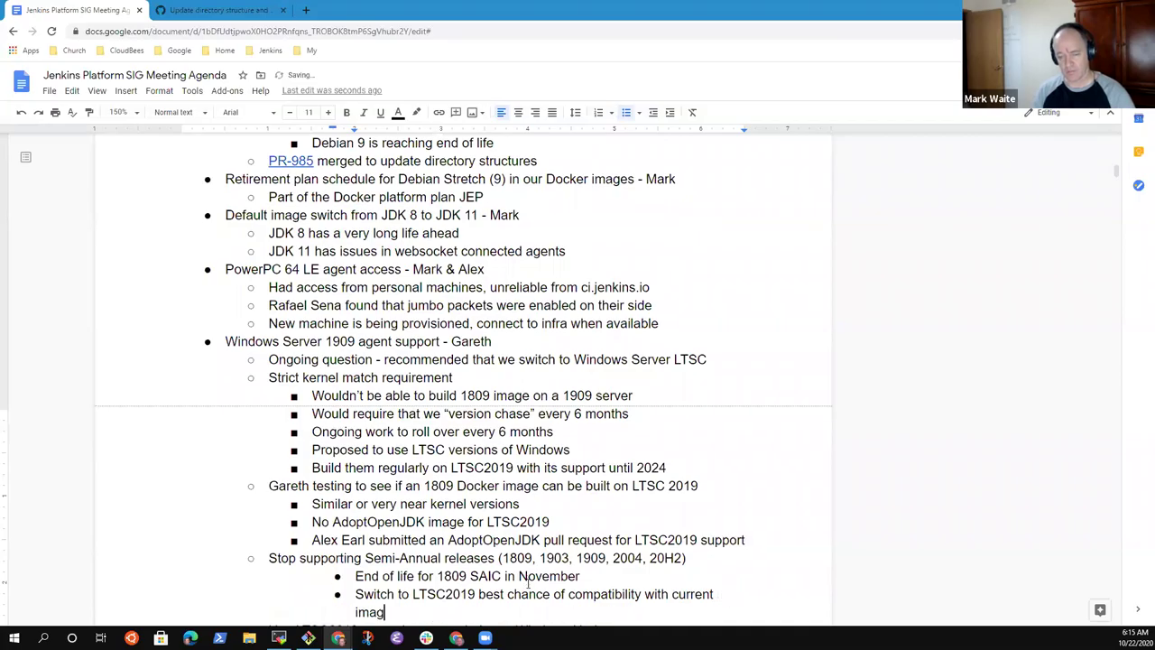
pyautogui.write('es')
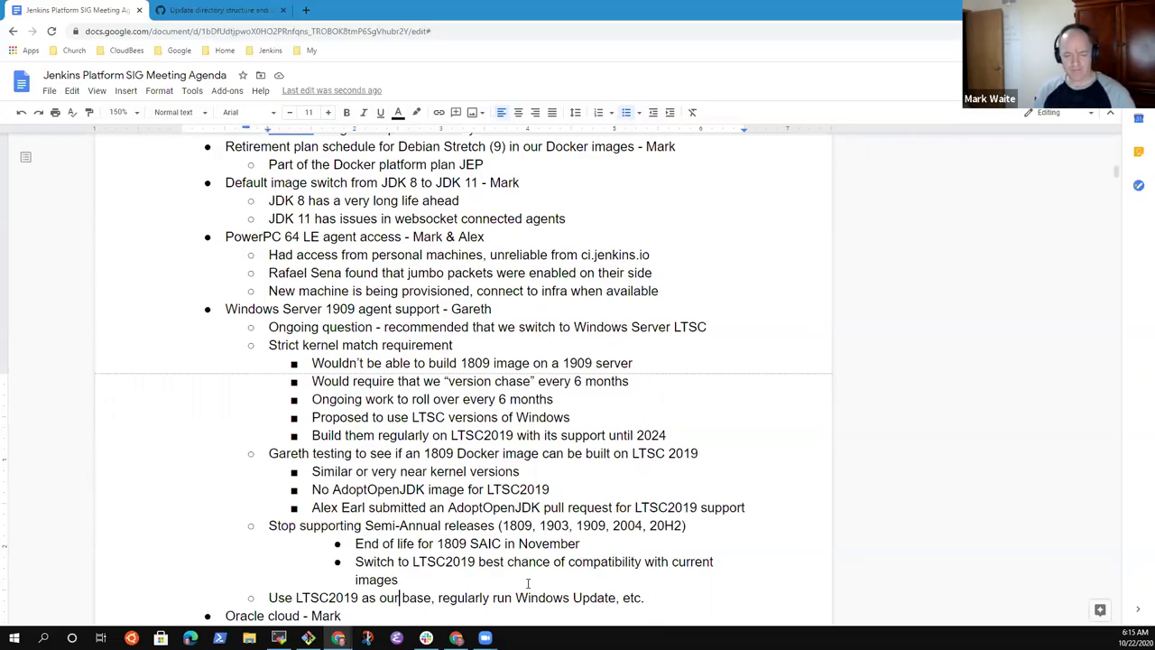
# Add a sub-bullet under the Oracle cloud topic reading "Experiments to run Jenkins in Oracle cloud"
pyautogui.press('End')
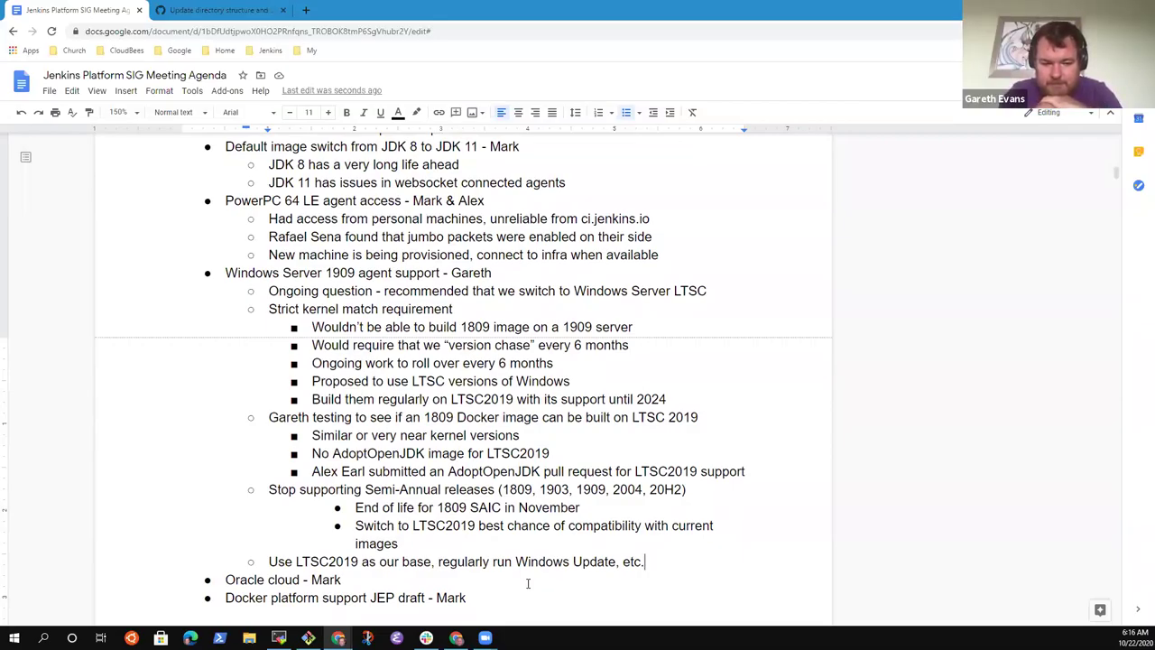
pyautogui.click(527, 583)
pyautogui.press('Home')
pyautogui.hotkey('shift', 'End')
pyautogui.press('End')
pyautogui.press('Return')
pyautogui.press('Tab')
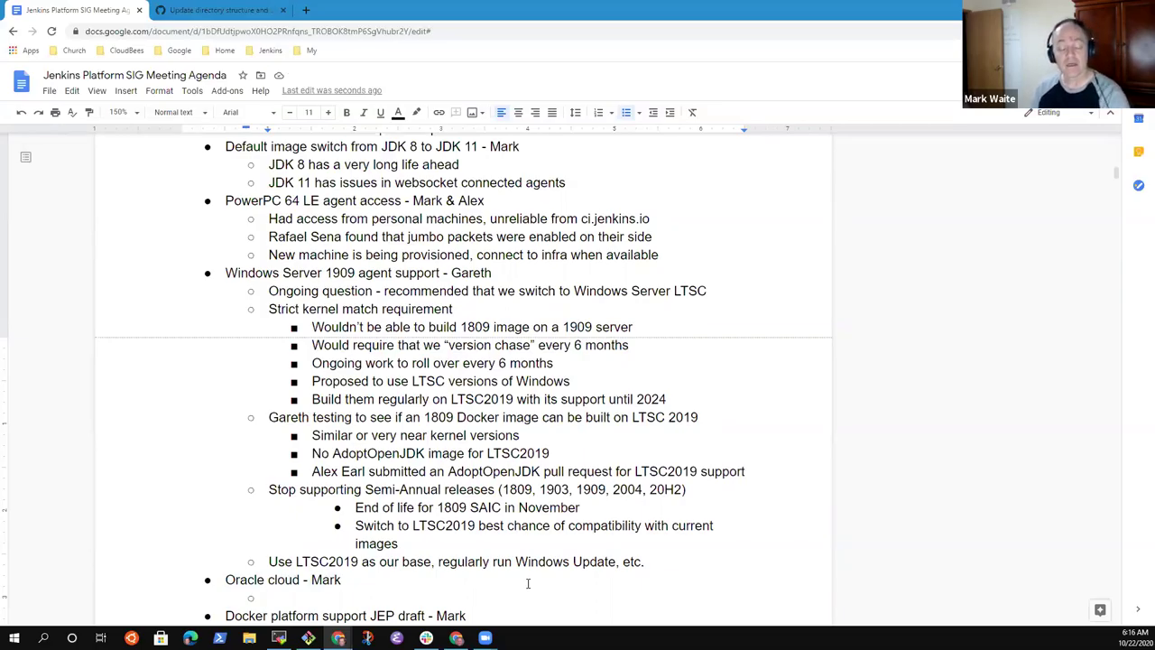
pyautogui.write('Experim')
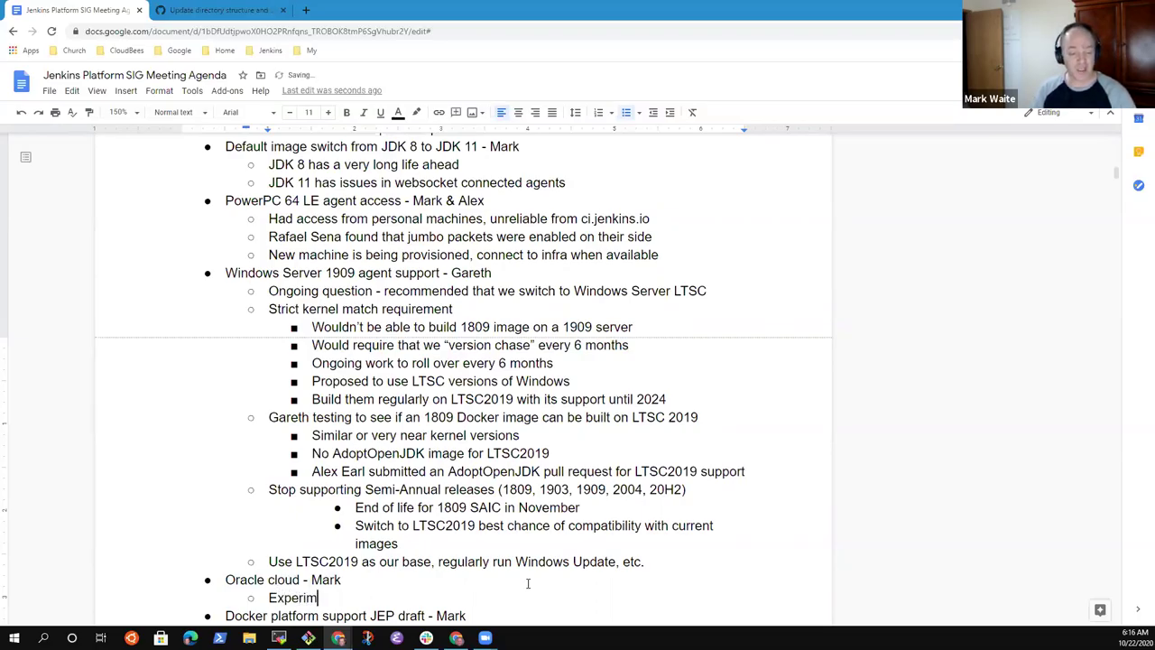
pyautogui.write('ents to run Jenkins in Oracle cloud')
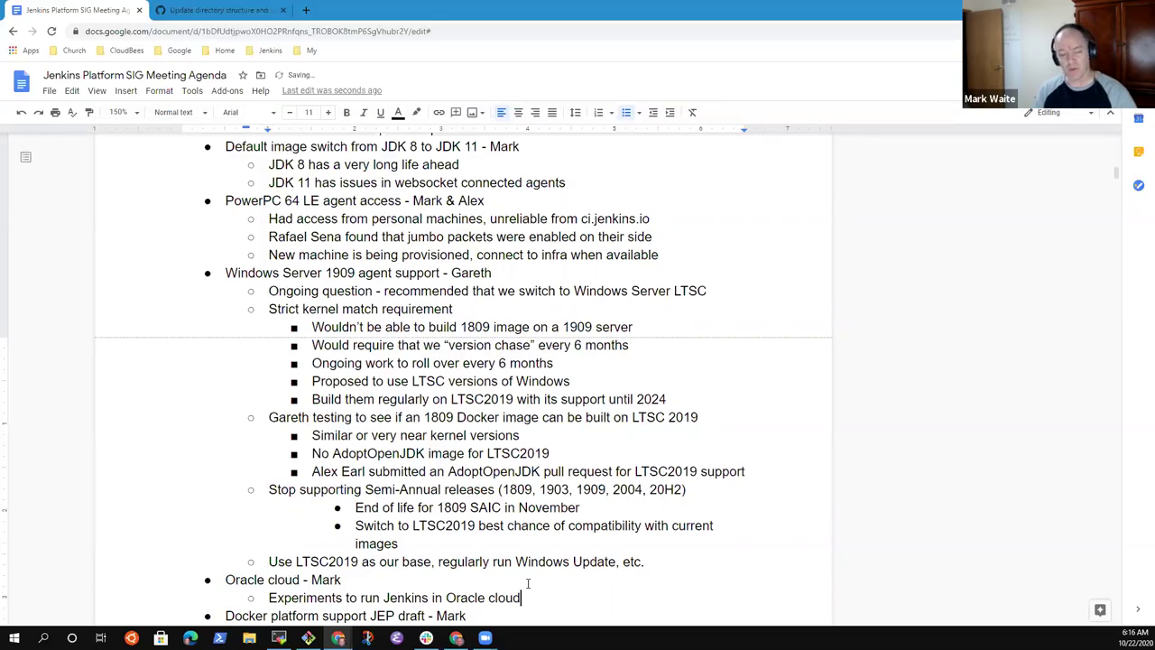
# Add a second sub-bullet under Oracle cloud reading "Offer additional compute power and network bandwidth to the Jenkins"
pyautogui.press('Return')
pyautogui.write('Offer ')
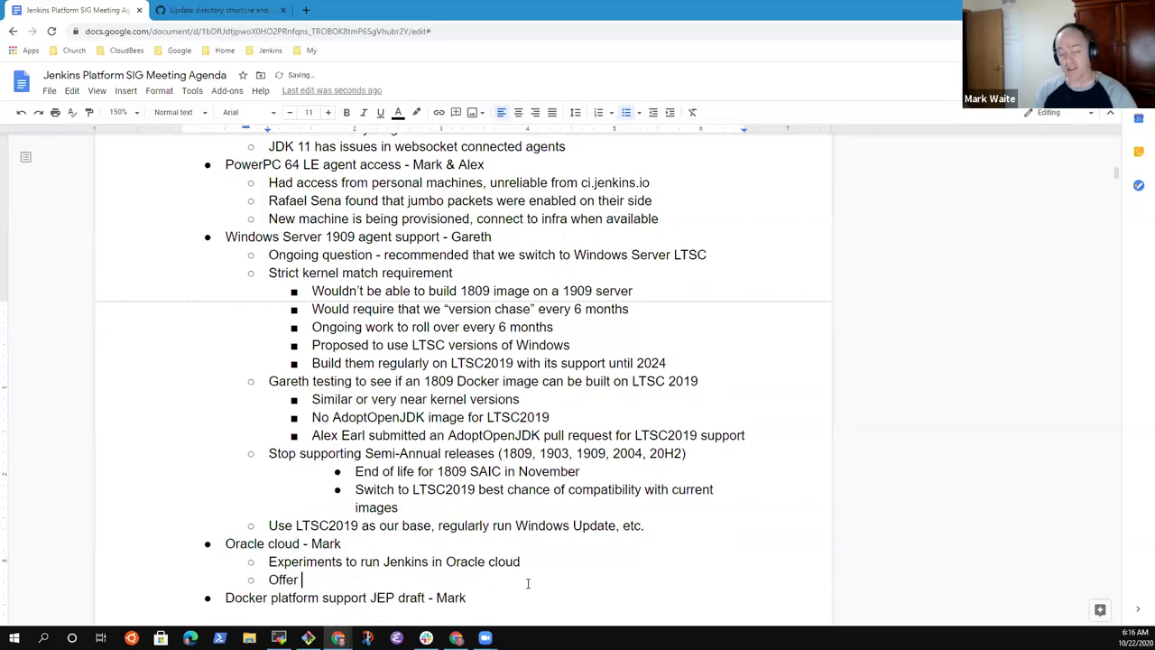
pyautogui.write('additional ')
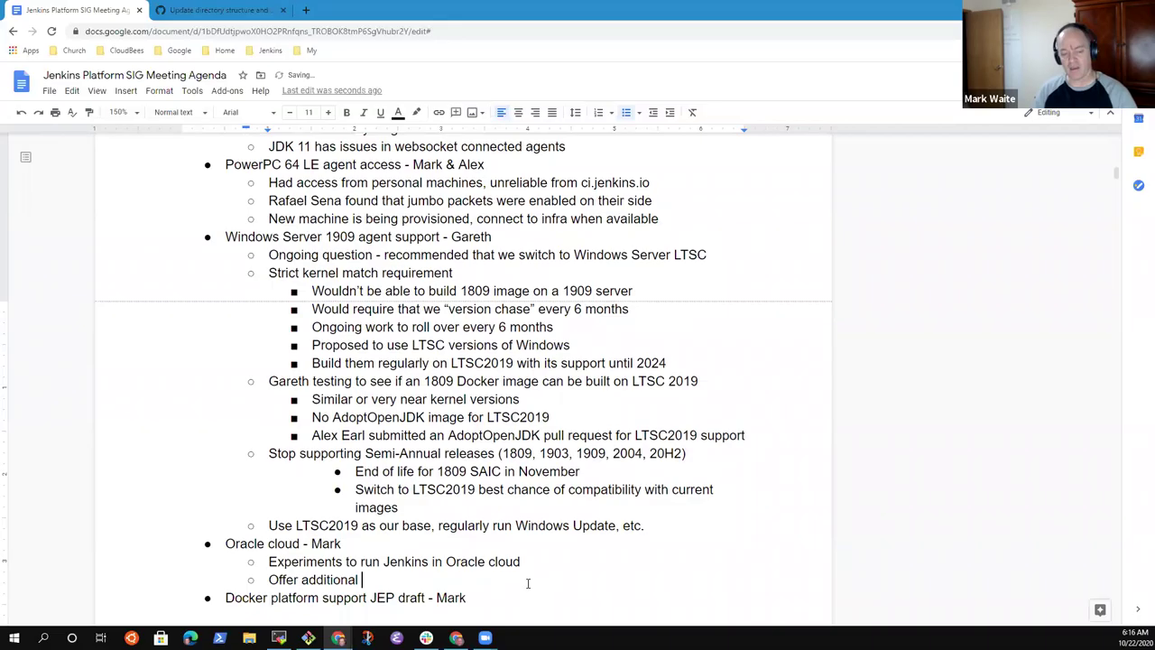
pyautogui.write('copm')
pyautogui.write('ute ')
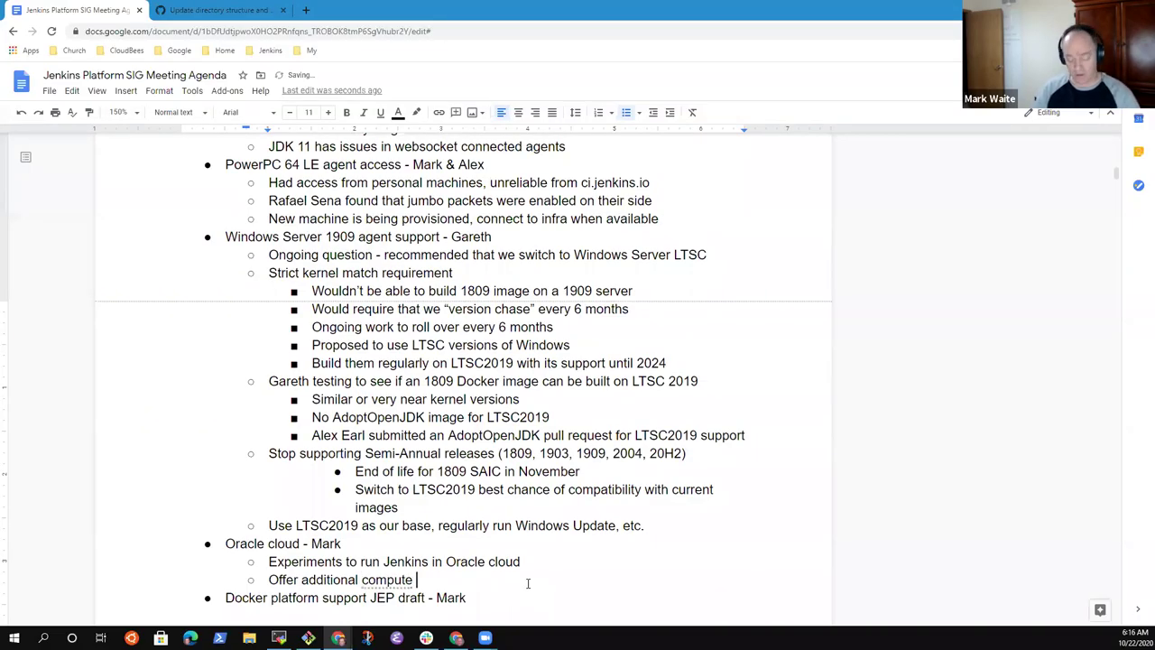
pyautogui.write('power and net')
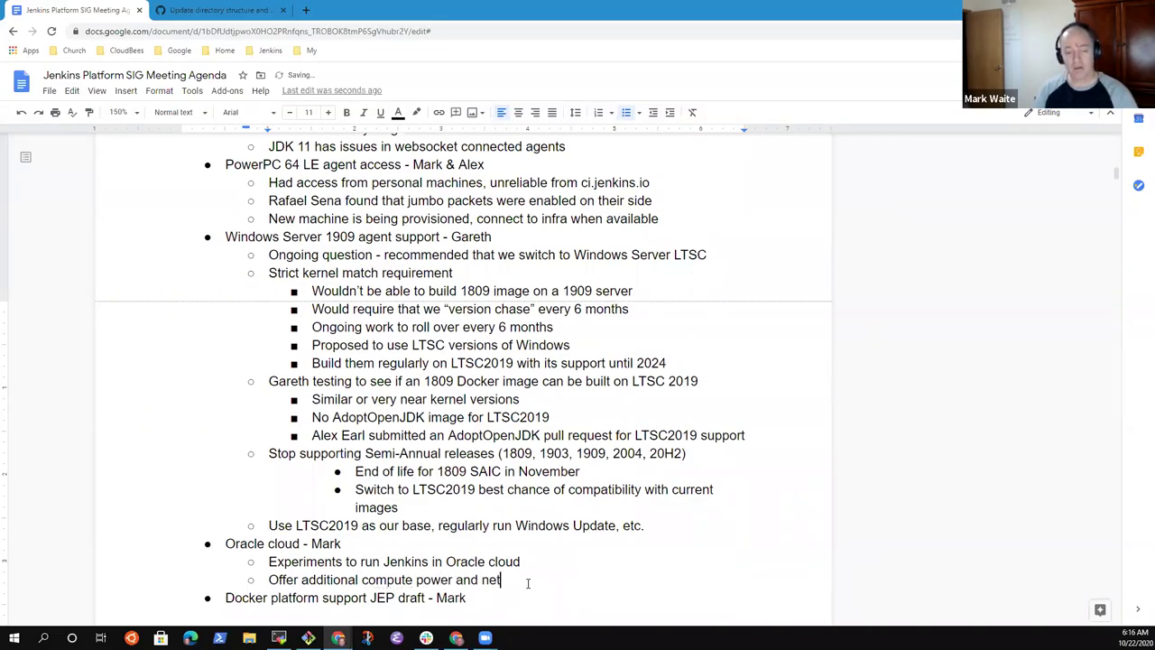
pyautogui.write('work bandwi')
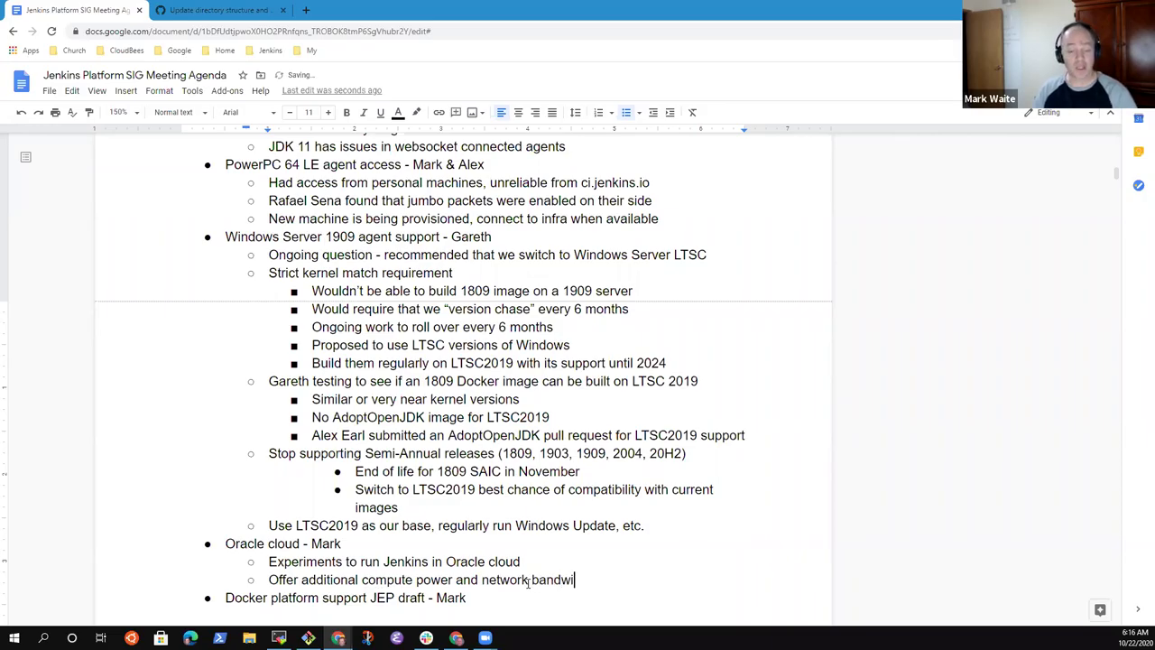
pyautogui.write('dth to the Jenkin')
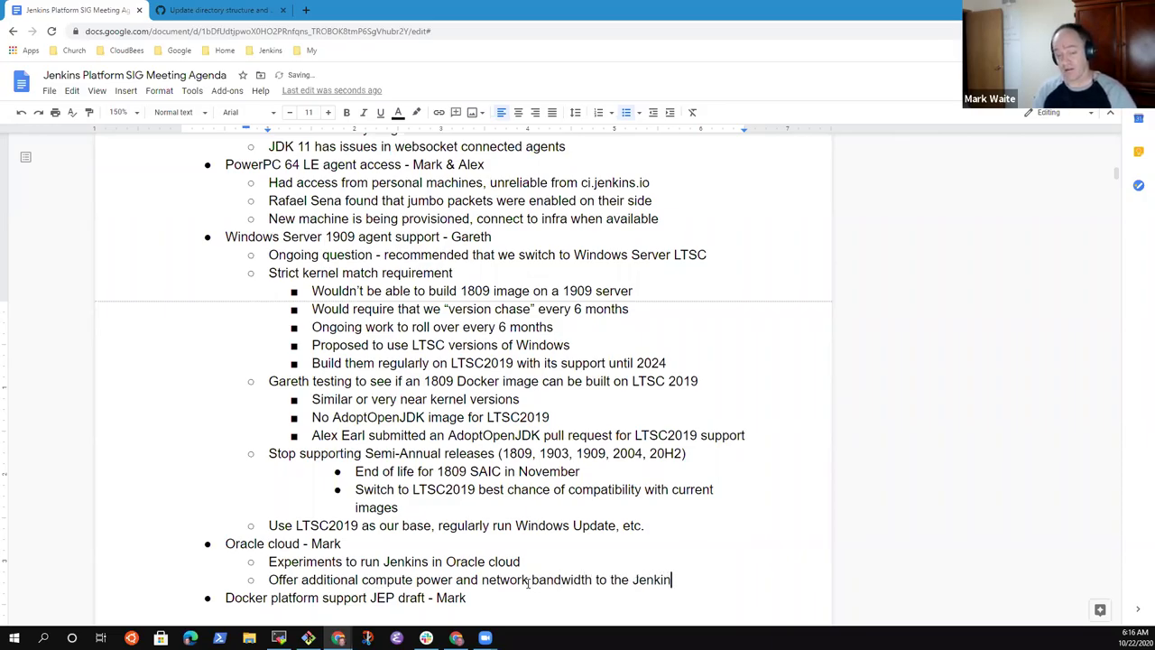
pyautogui.write('s')
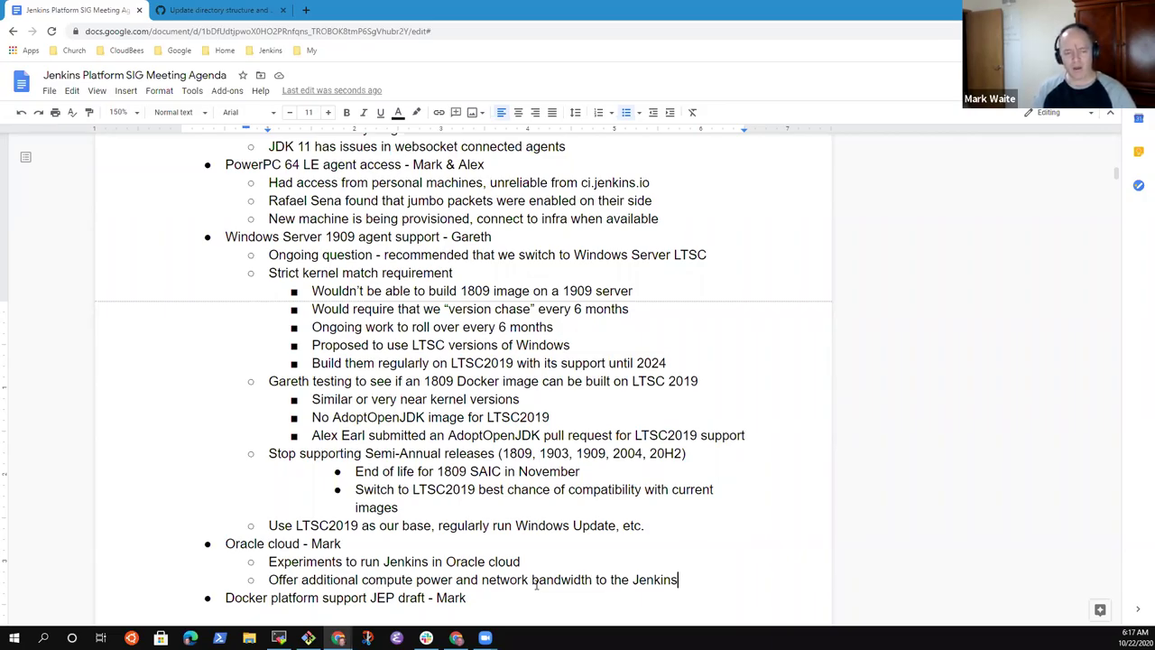
# Add a main-level topic bullet below the Oracle cloud notes reading "Azure Credit Offer request"
pyautogui.press('Return')
pyautogui.hotkey('shift', 'Tab')
pyautogui.write('Azure Credit Offer request')
# Add a sub-bullet under the Azure topic reading "Submitted a request to Microsoft Azure asking that they donate resources to Jenkins"
pyautogui.press('Return')
pyautogui.press('Tab')
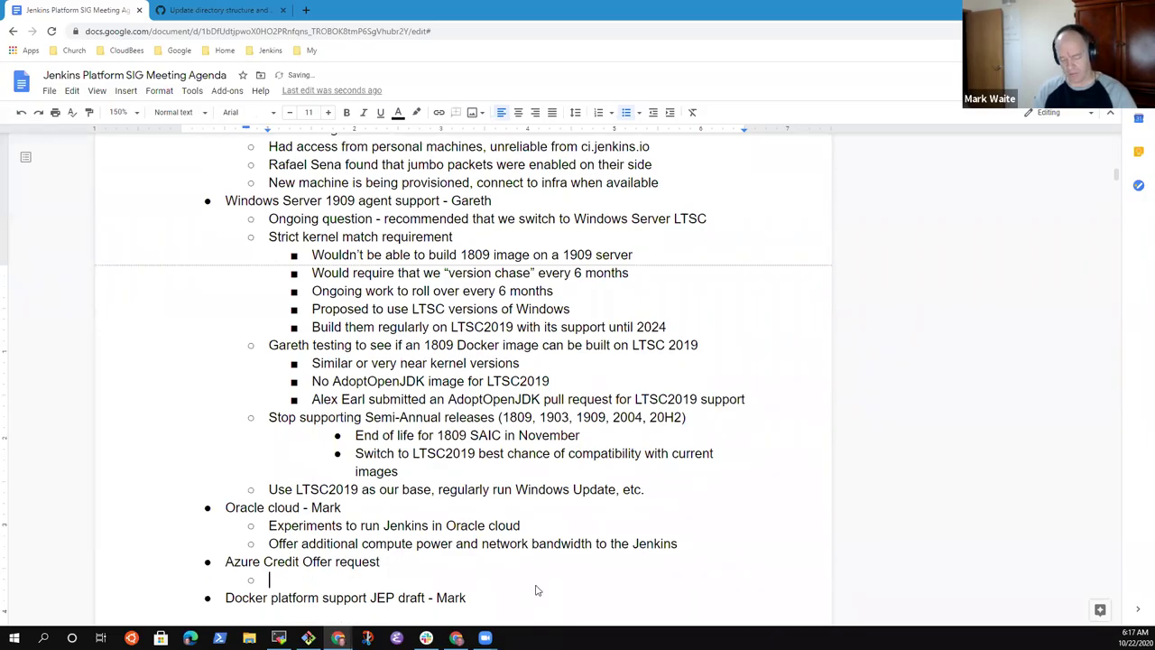
pyautogui.write('Submitted a req')
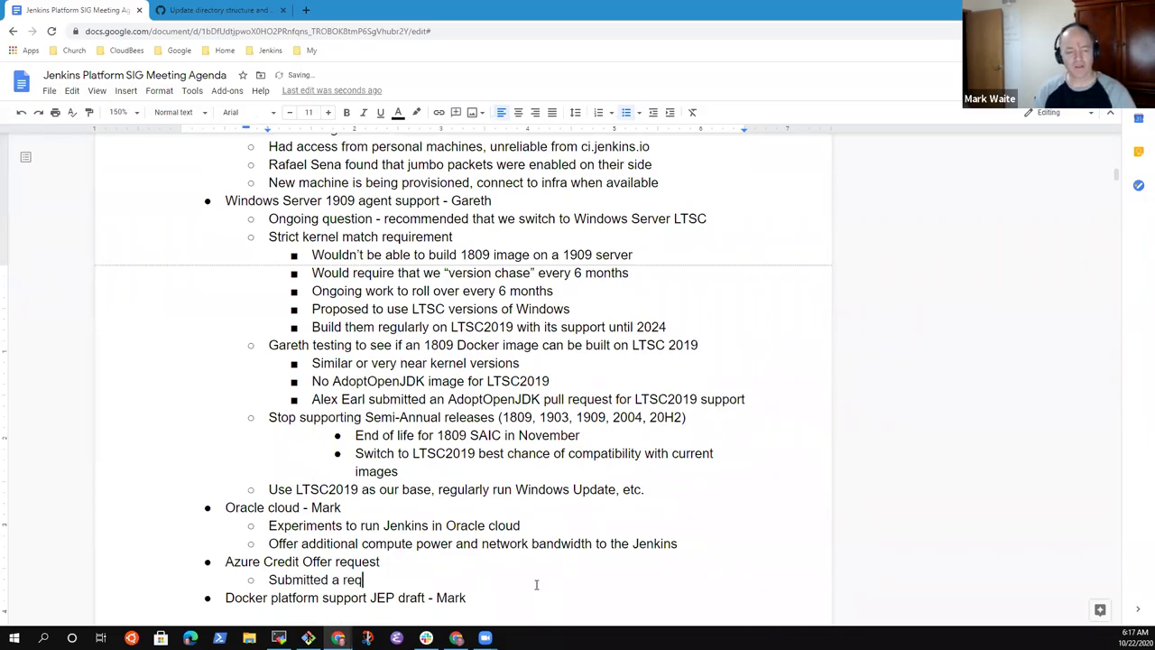
pyautogui.write('uest to M')
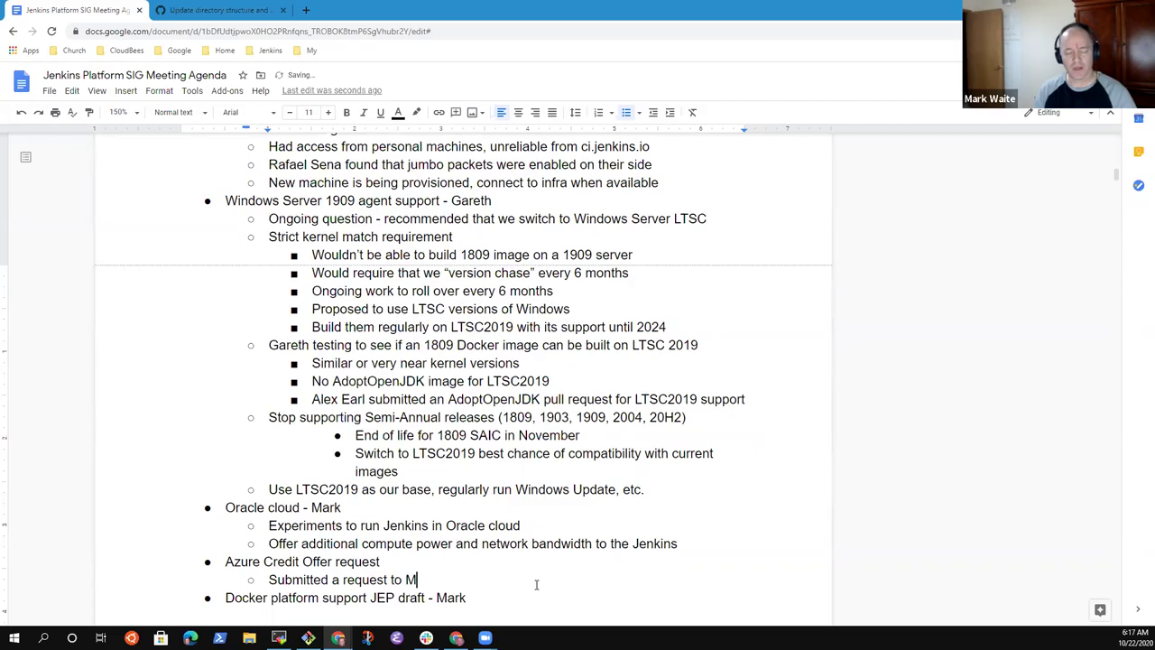
pyautogui.write('icrosoft ')
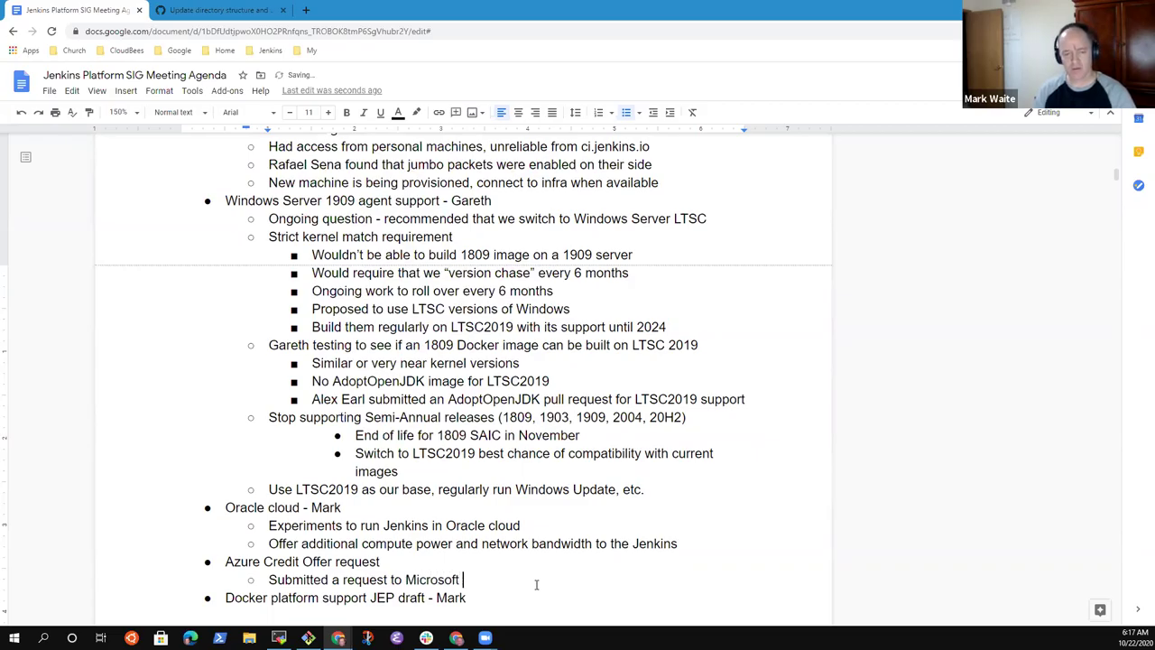
pyautogui.write('Azure ask')
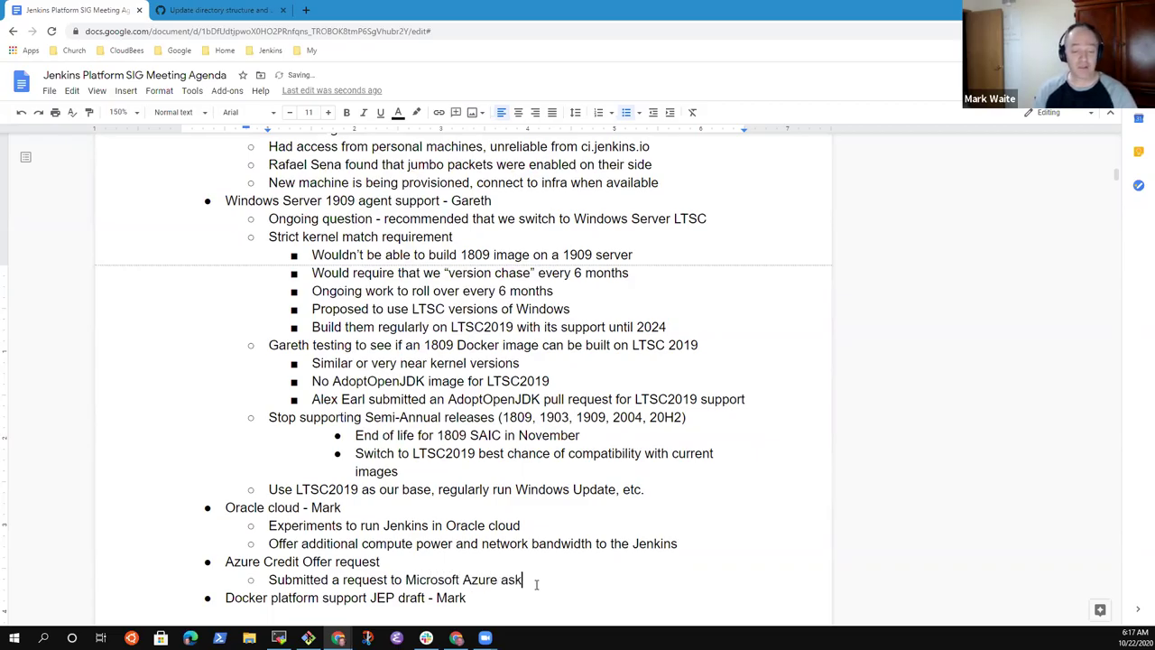
pyautogui.write('ing that they ')
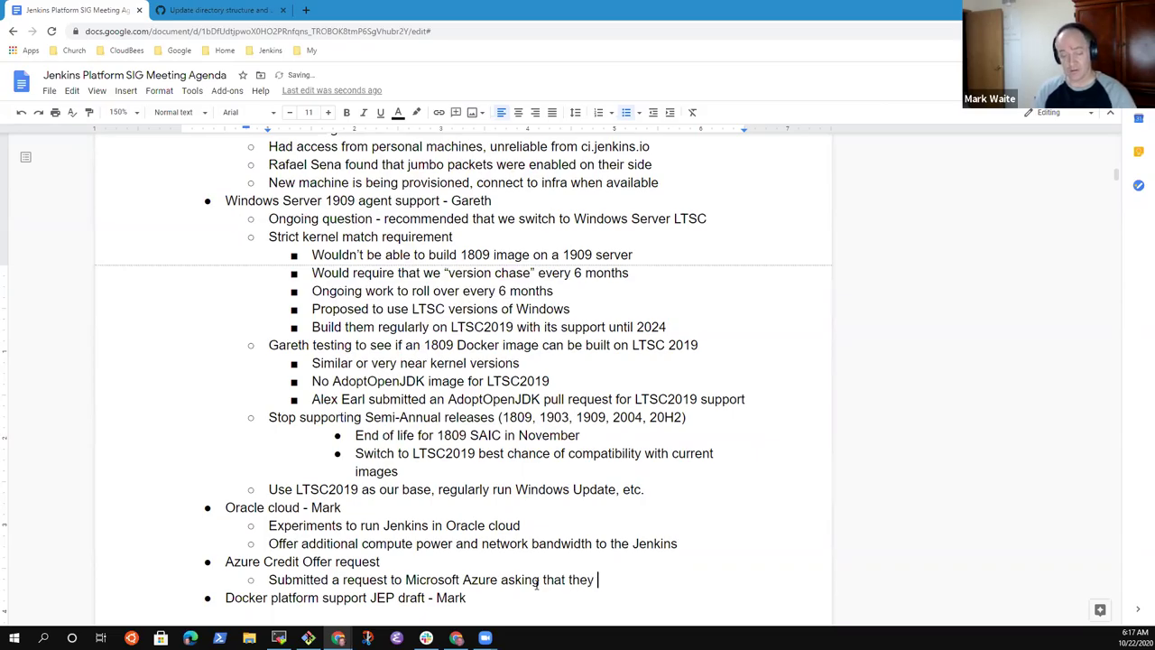
pyautogui.write('donate resources to Jenkins')
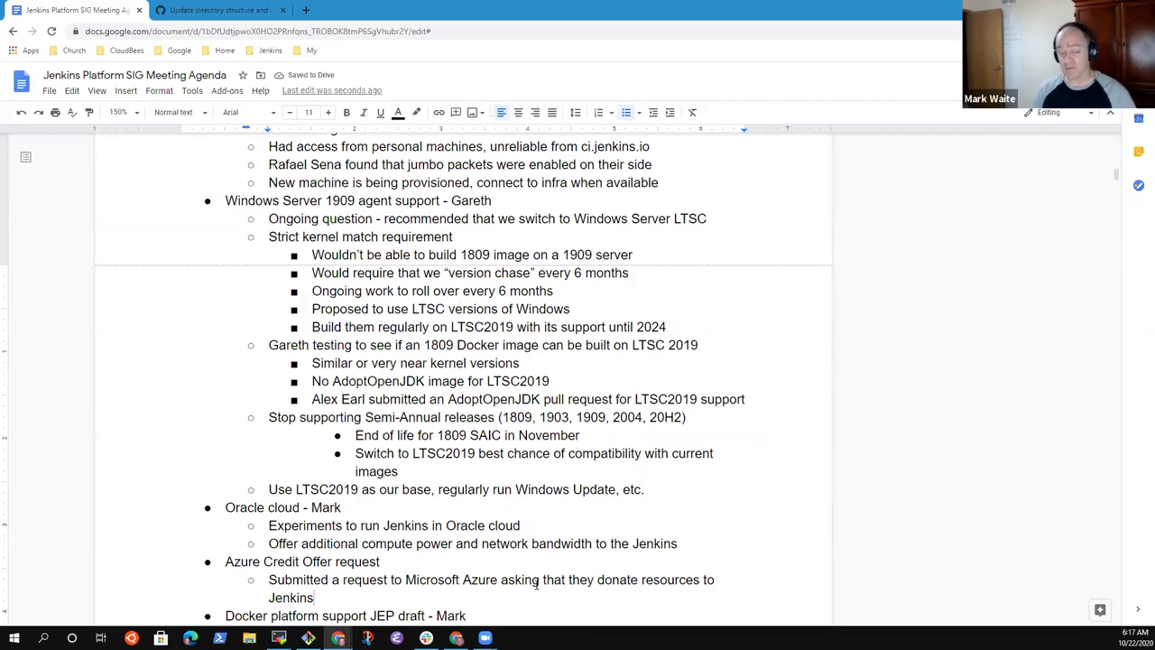
# Replace "asking that they donate" with "for donated" in the Microsoft Azure request note
pyautogui.press('Up')
pyautogui.hotkey('ctrl', 'Right')
pyautogui.hotkey('ctrl', 'Right')
pyautogui.hotkey('ctrl', 'Right')
pyautogui.hotkey('ctrl', 'Right')
pyautogui.hotkey('ctrl', 'Right')
pyautogui.hotkey('ctrl', 'Right')
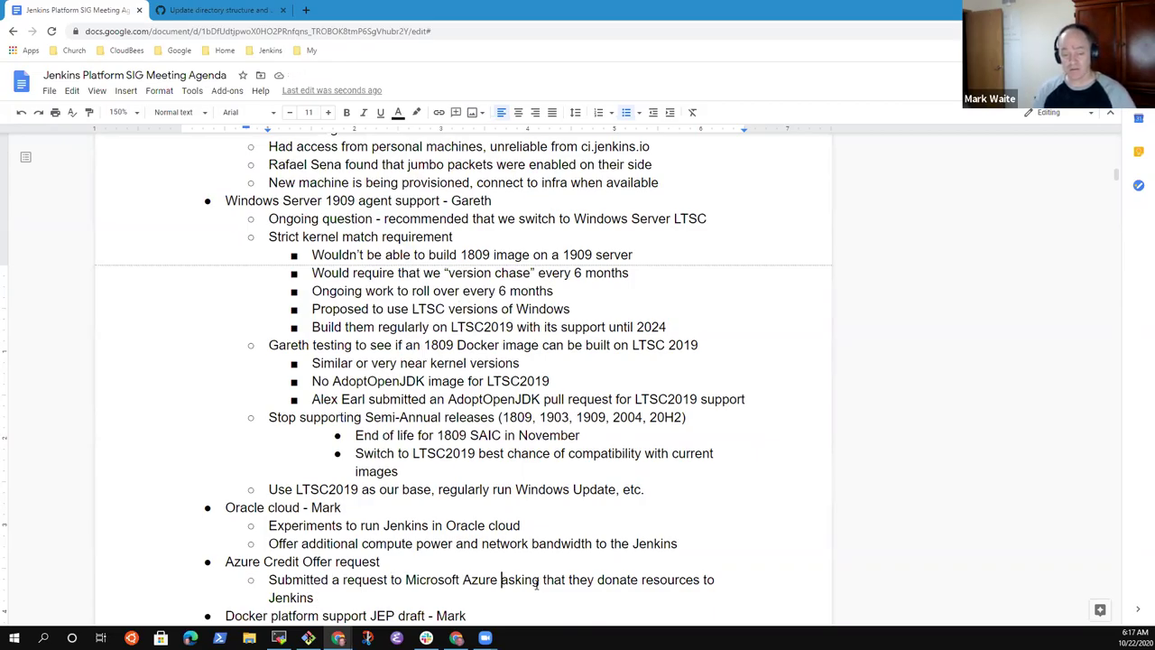
pyautogui.hotkey('ctrl', 'shift', 'Right')
pyautogui.hotkey('ctrl', 'shift', 'Right')
pyautogui.hotkey('ctrl', 'shift', 'Right')
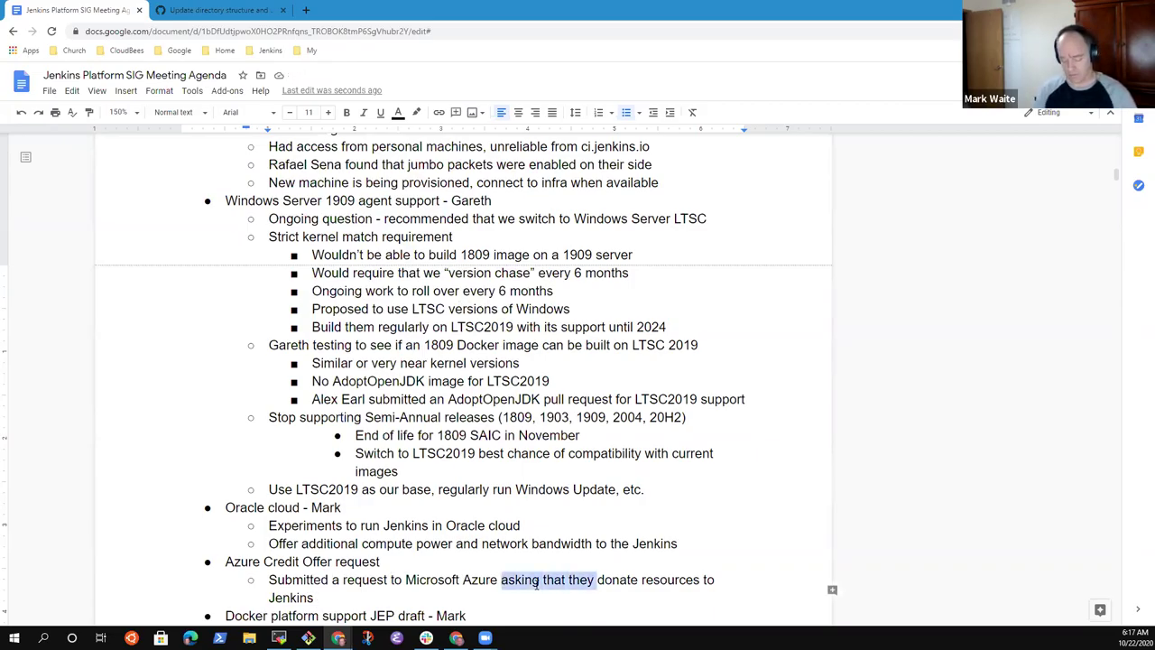
pyautogui.write('for')
pyautogui.hotkey('ctrl', 'Right')
pyautogui.press('Left')
pyautogui.write('d')
# Delete "to Jenkins" from the end of the Microsoft Azure request note
pyautogui.press('End')
pyautogui.hotkey('ctrl', 'shift', 'Left')
pyautogui.hotkey('ctrl', 'shift', 'Left')
pyautogui.hotkey('ctrl', 'shift', 'Left')
pyautogui.hotkey('ctrl', 'shift', 'Right')
pyautogui.press('BackSpace')
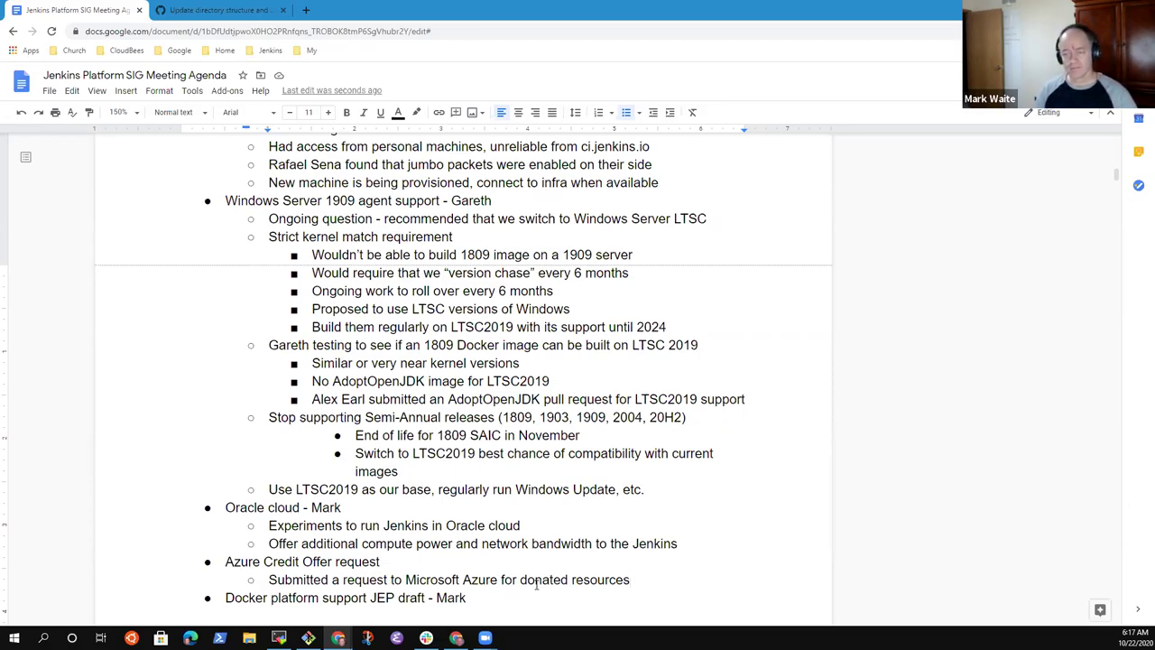
# Add two sub-bullets under the Docker platform support JEP draft topic reading "Principles" and "Rules"
pyautogui.press('Down')
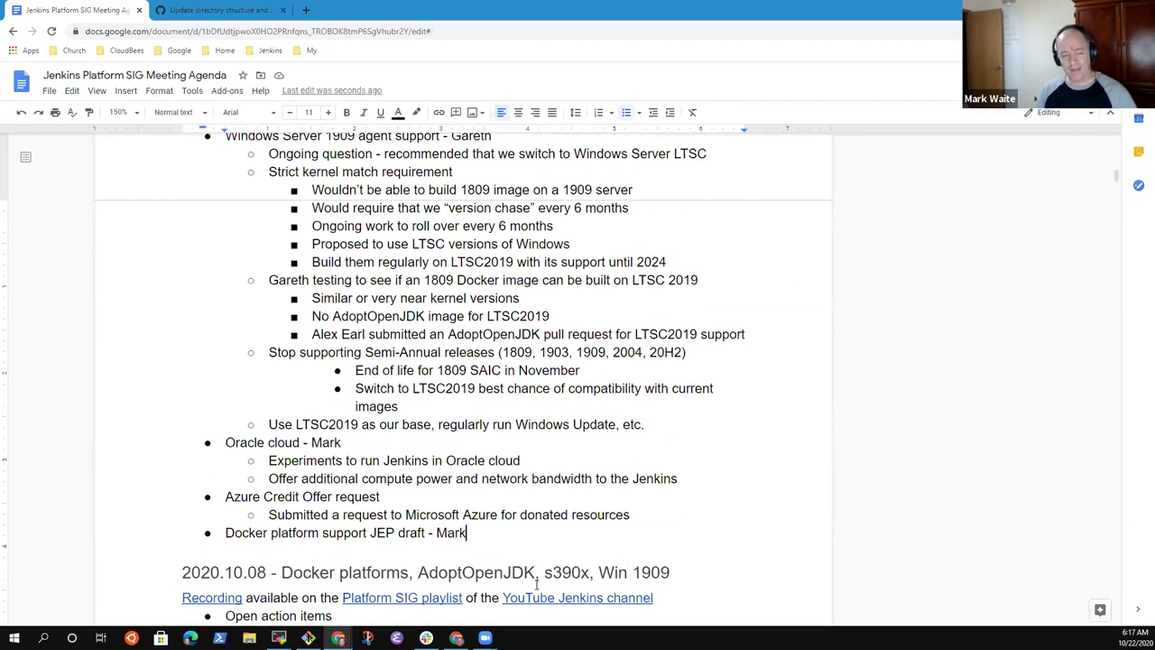
pyautogui.press('Return')
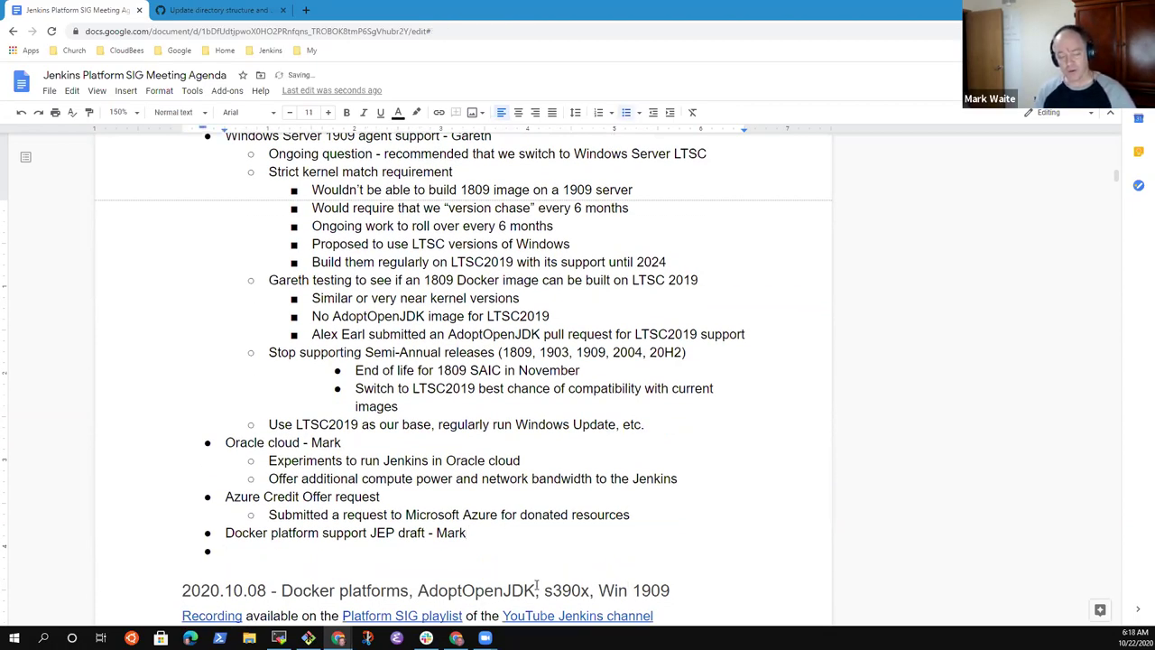
pyautogui.press('Tab')
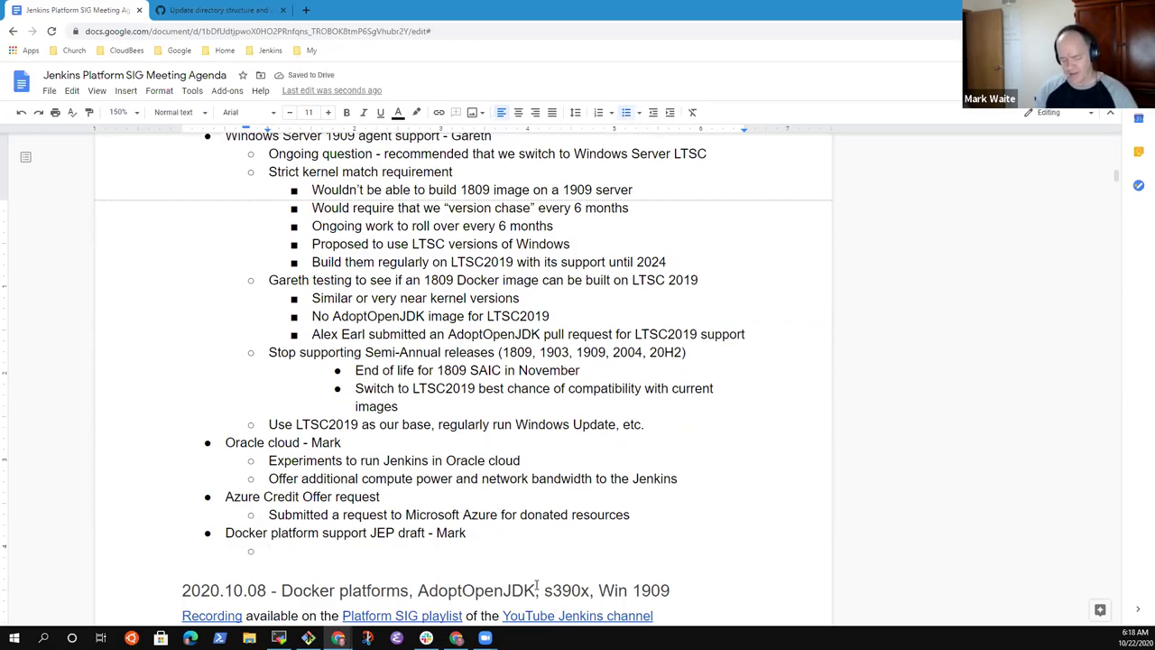
pyautogui.write('Pri')
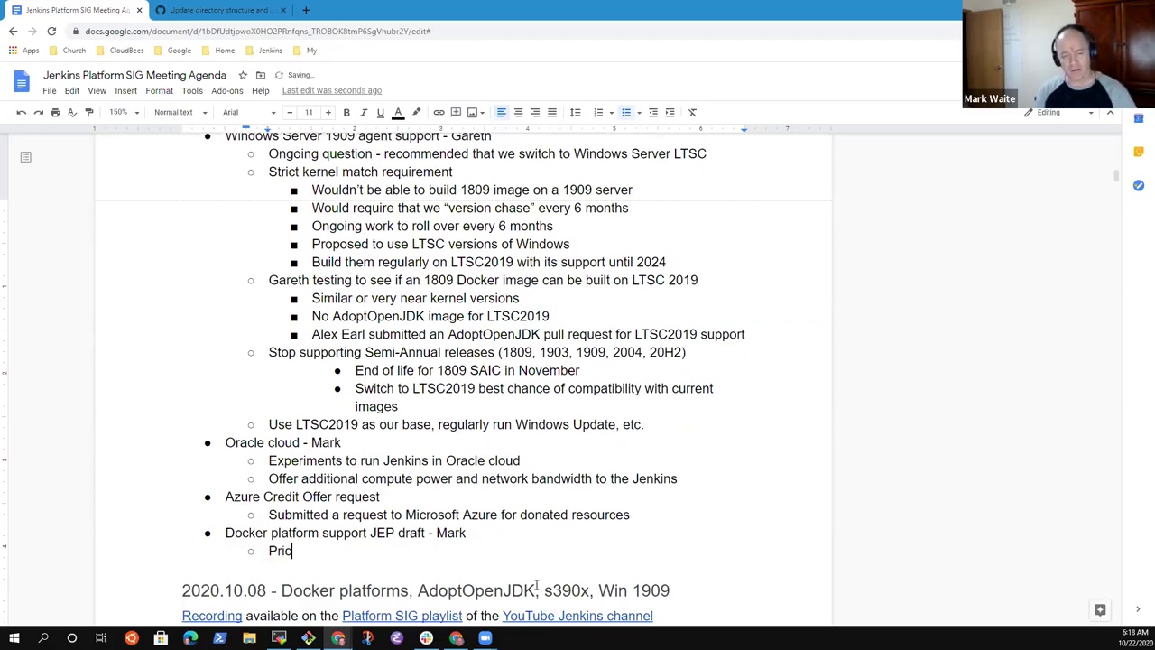
pyautogui.write('nciples')
pyautogui.press('Return')
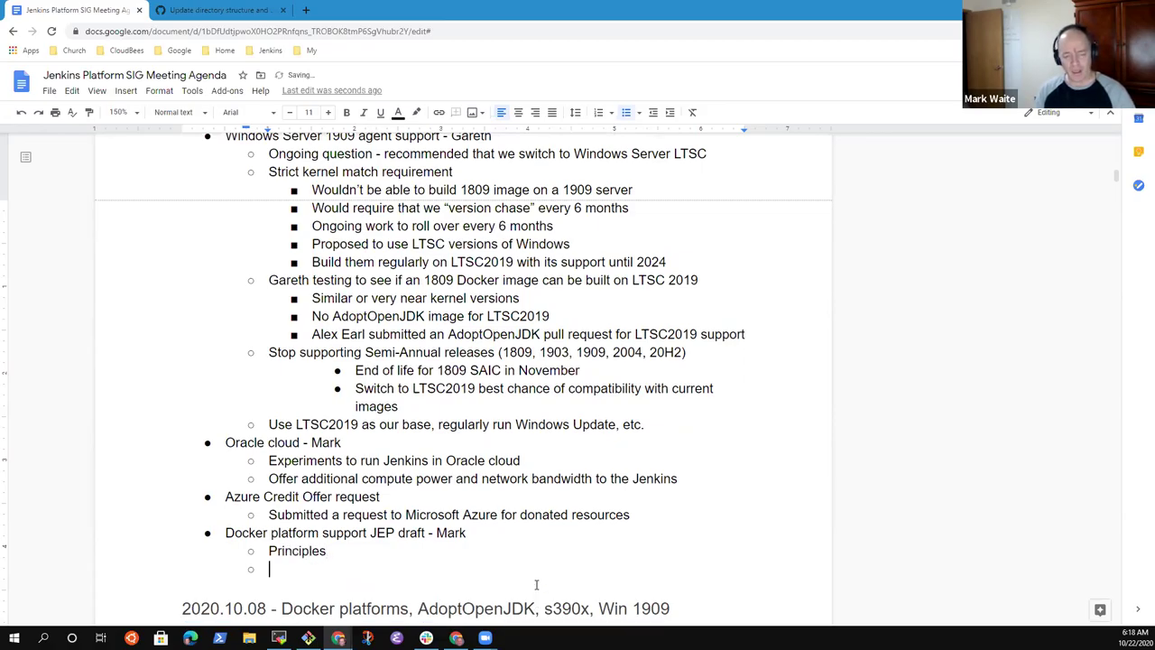
pyautogui.write('Rules')
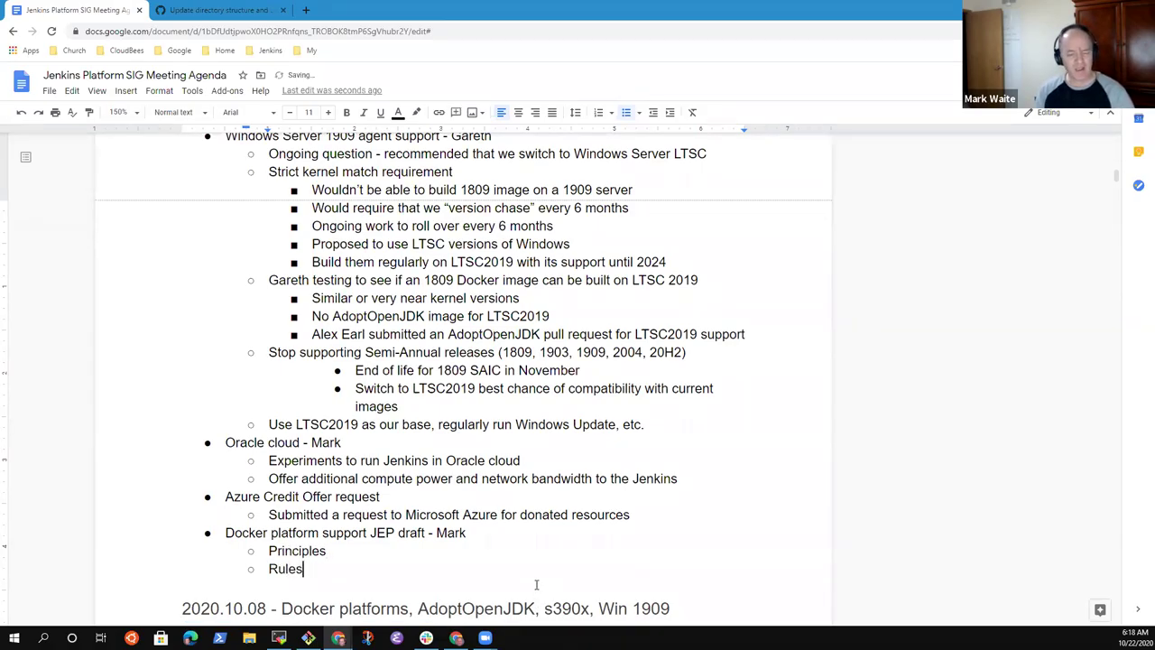
# Add a sub-bullet below Rules reading "Current state -> next state"
pyautogui.press('Return')
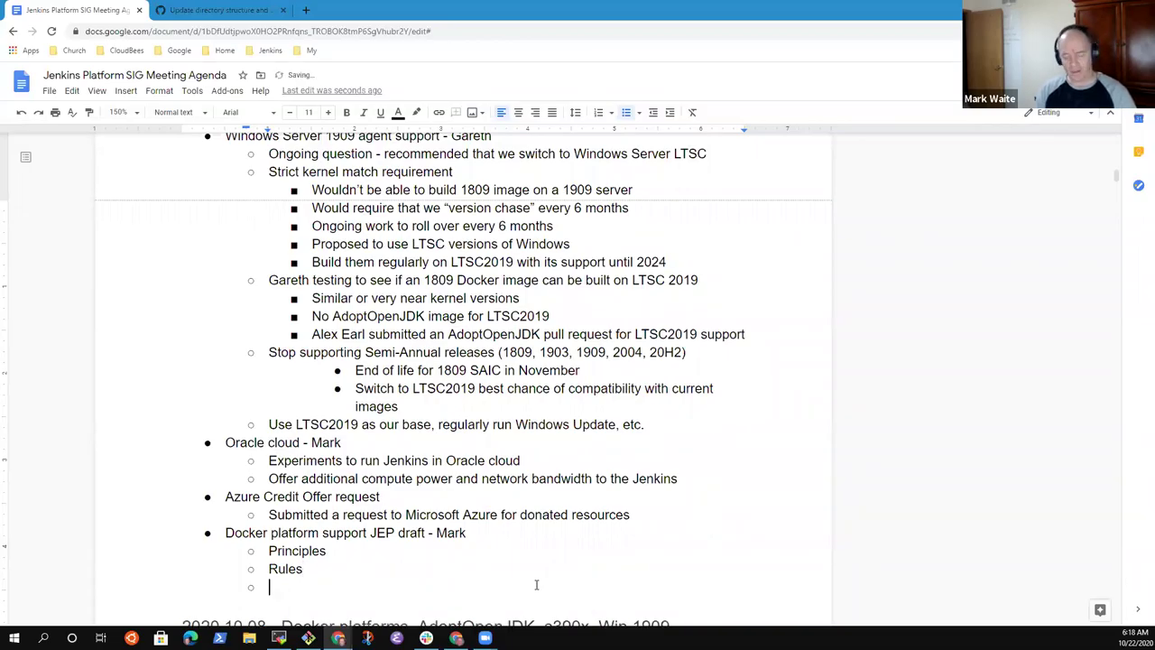
pyautogui.write('T')
pyautogui.press('BackSpace')
pyautogui.write('Current ')
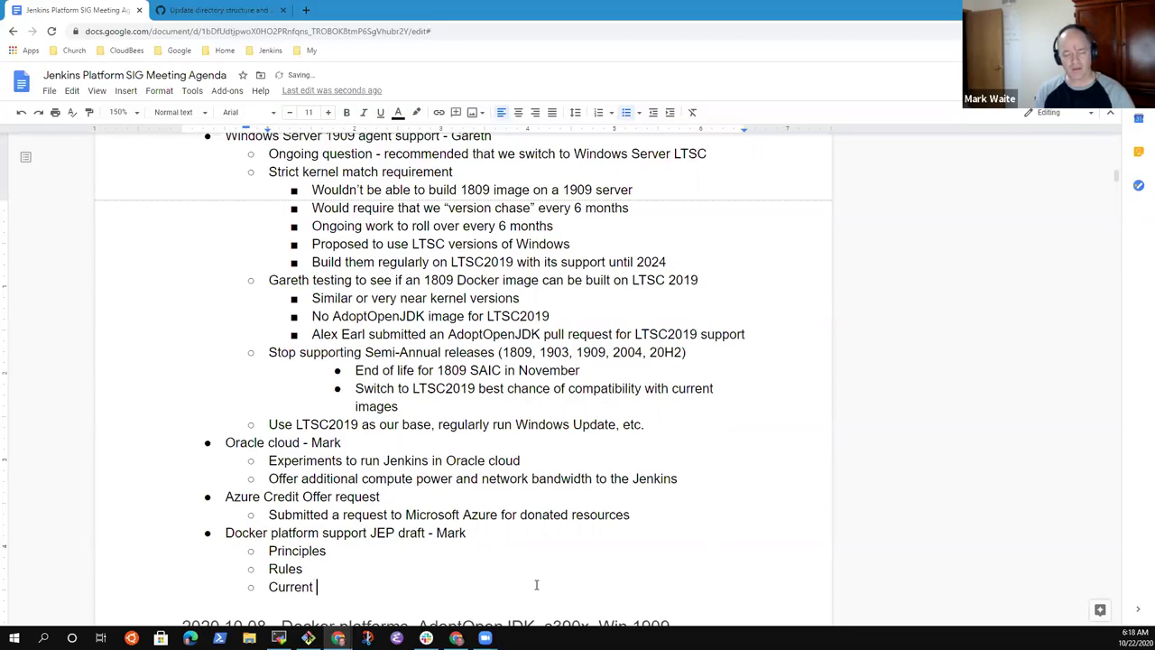
pyautogui.write('state ->')
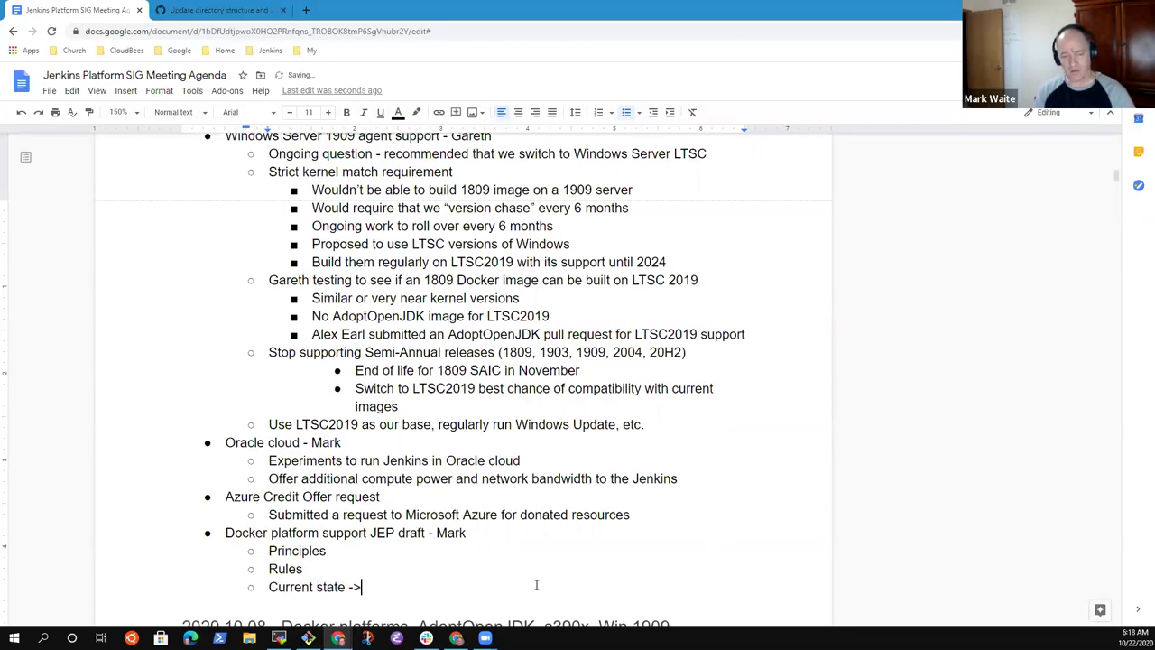
pyautogui.write(' next state')
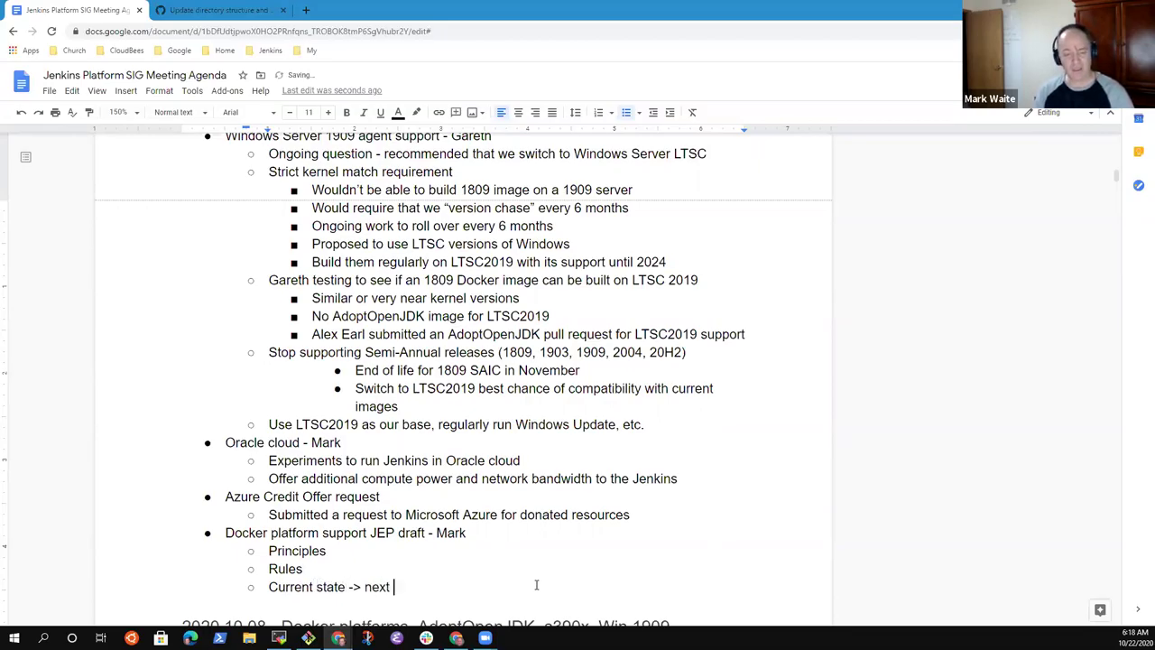
# Add a nested bullet under Principles reading "Currently maintained operating systems"
pyautogui.press('Up')
pyautogui.press('Up')
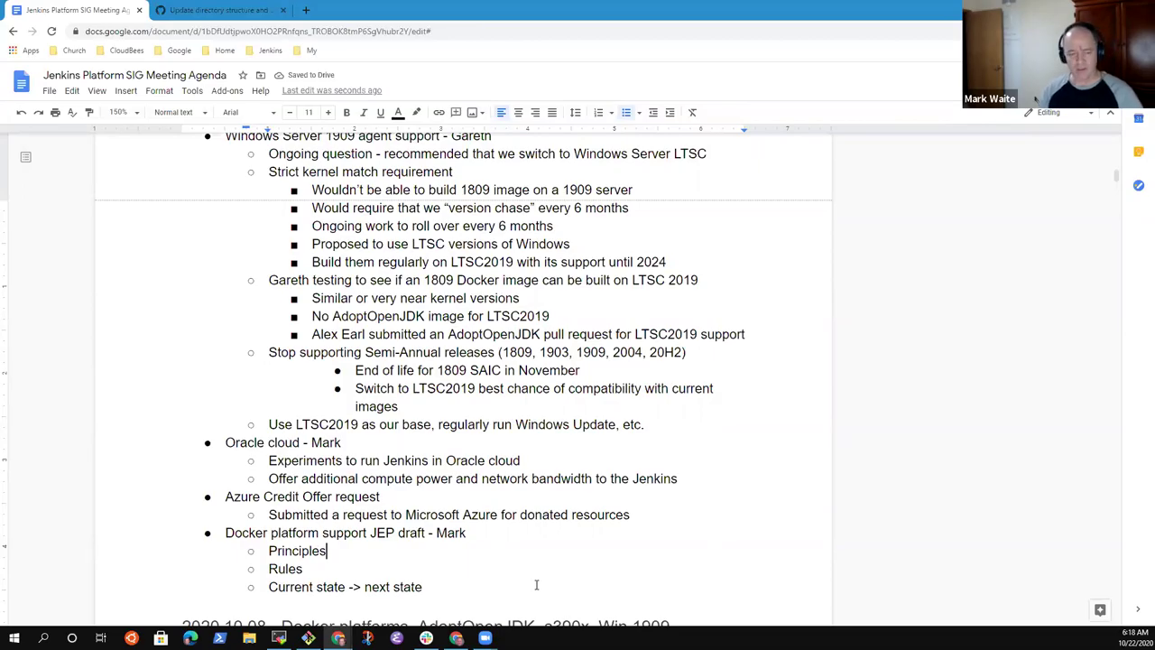
pyautogui.press('Return')
pyautogui.press('Tab')
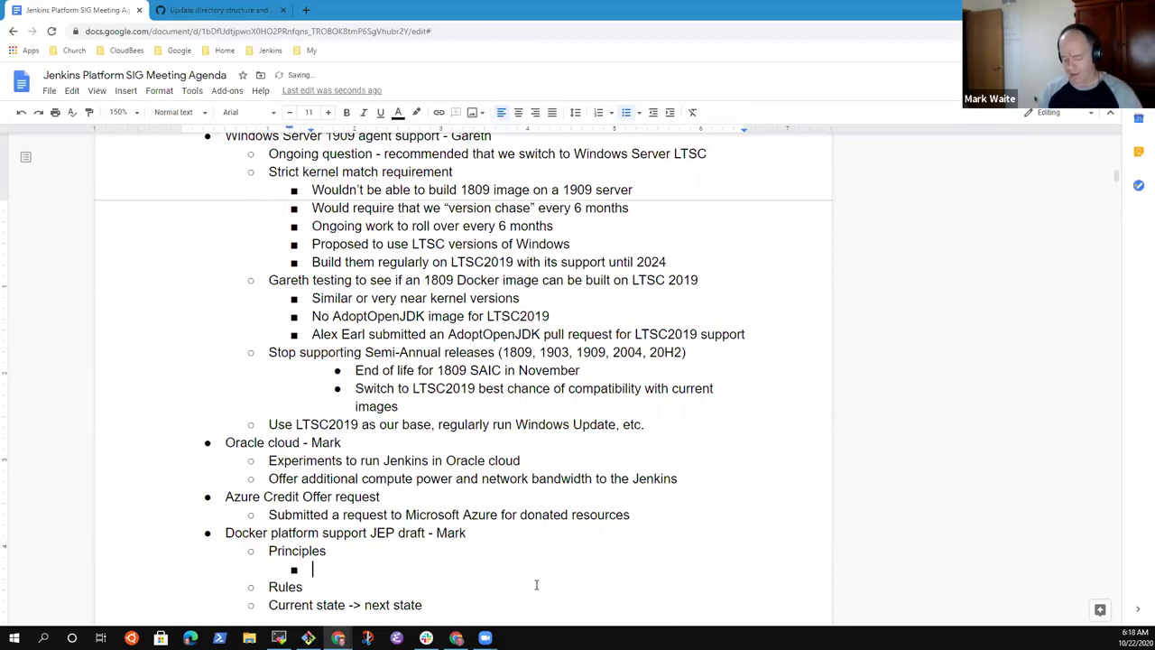
pyautogui.write('Currently maintainer')
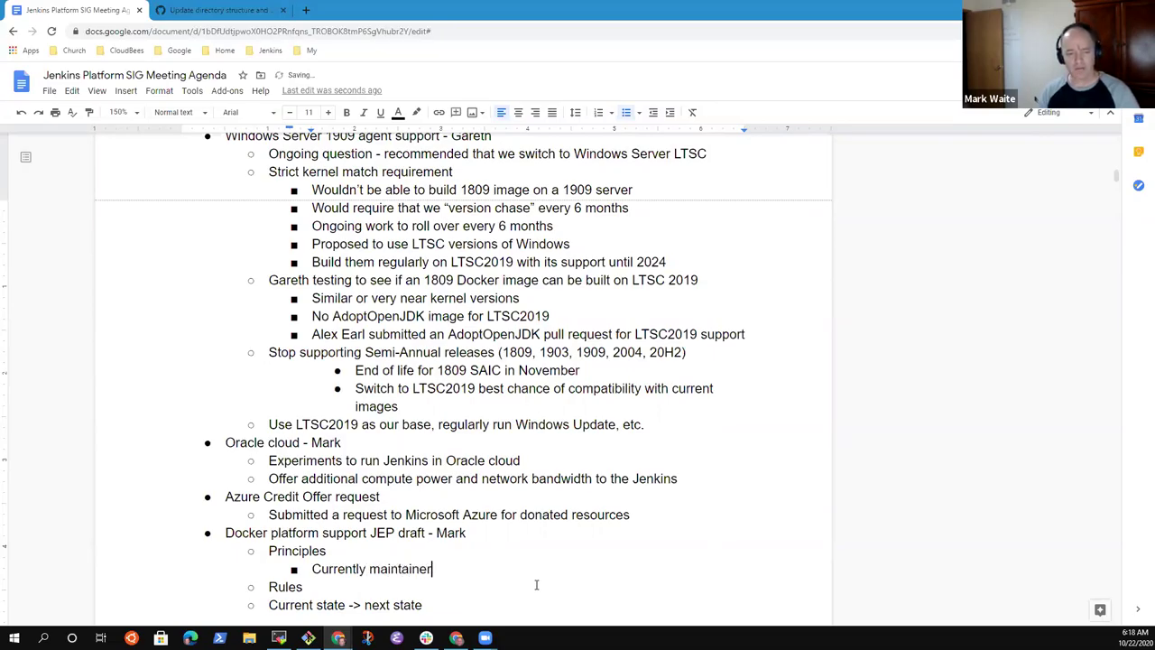
pyautogui.press('BackSpace')
pyautogui.write('d ')
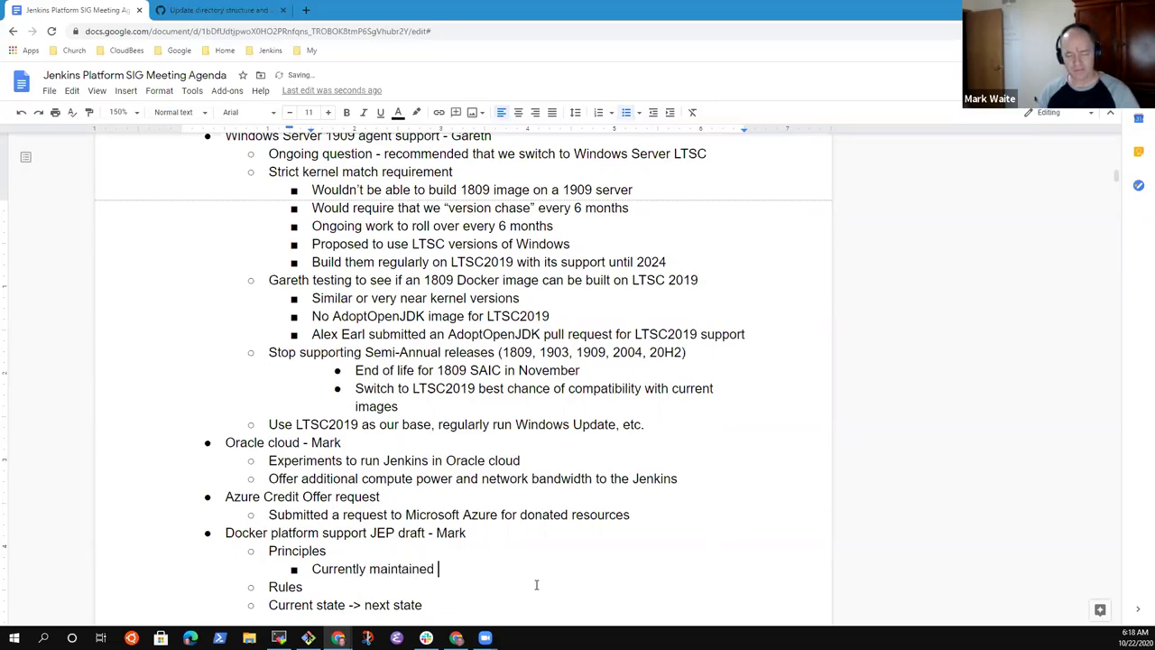
pyautogui.write('operating systems')
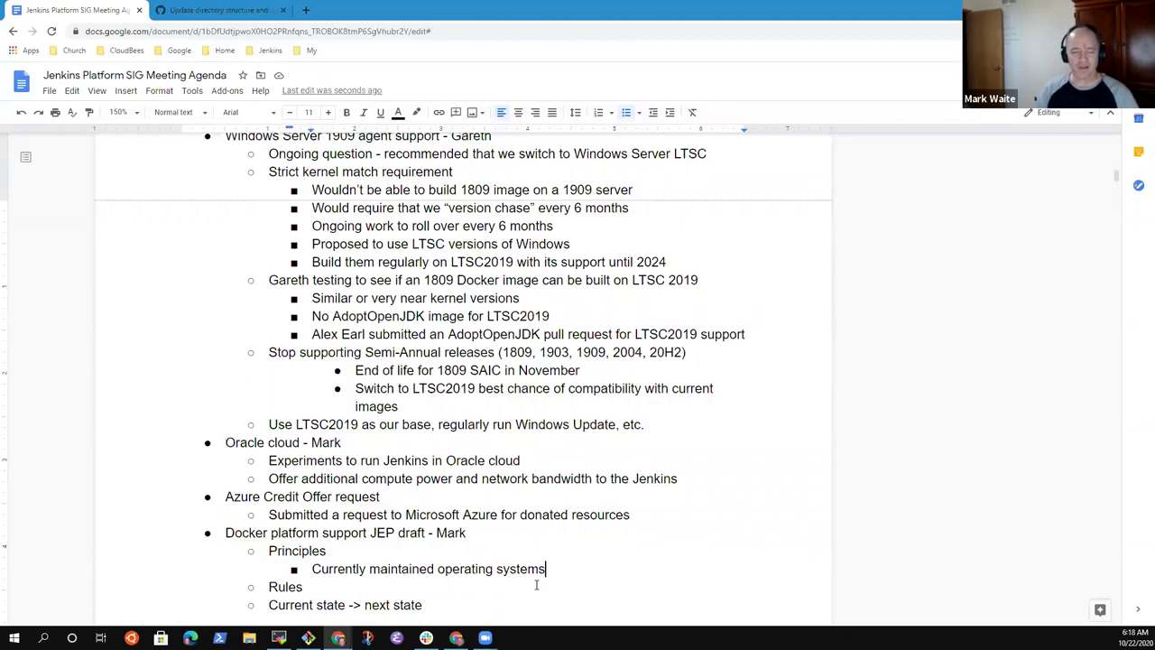
# Add another bullet under Principles reading "Currently maintained JDK"
pyautogui.press('Return')
pyautogui.write('C')
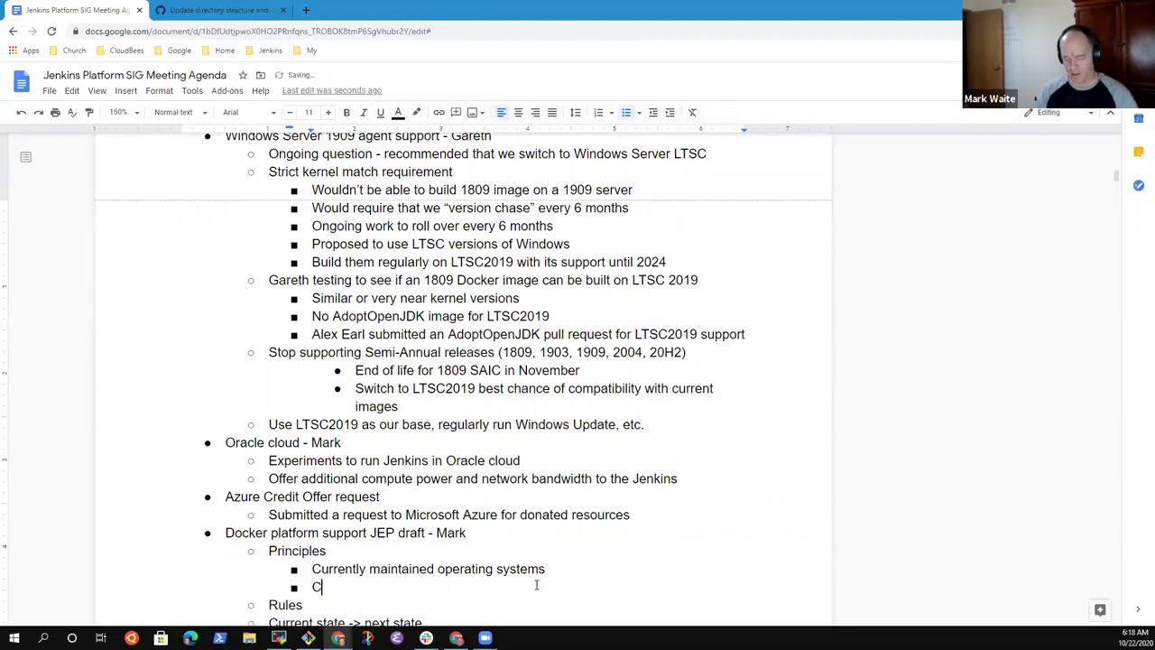
pyautogui.write('urrently maintained JDK')
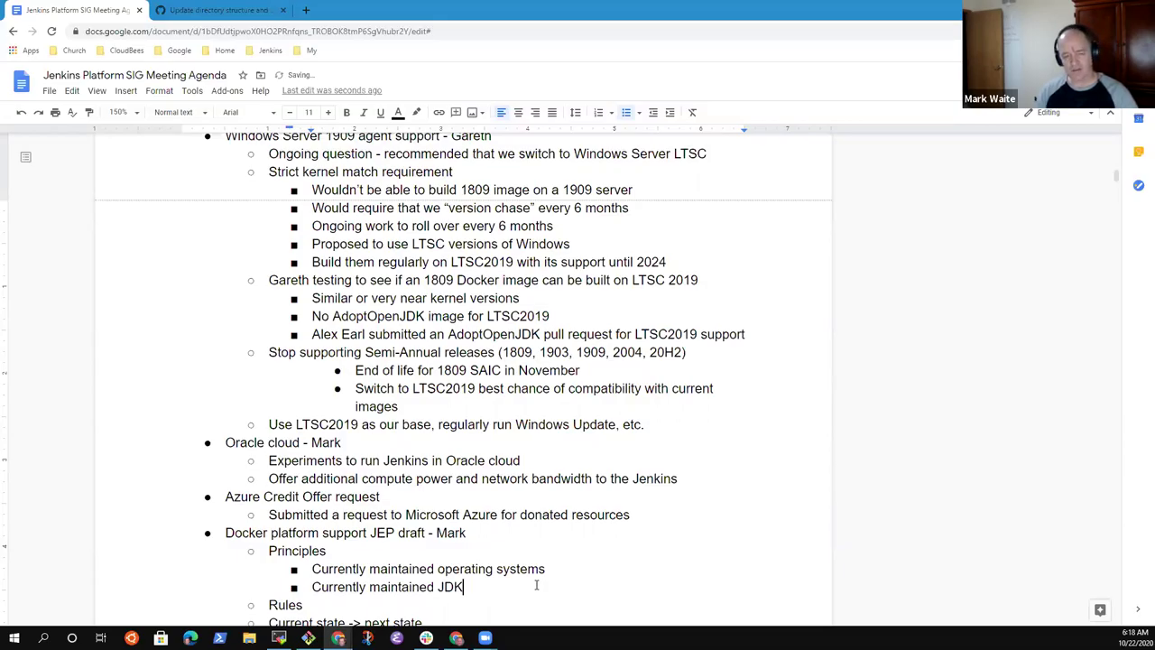
# Add a third bullet under Principles reading "Maintainer assigned for each image that we deliver"
pyautogui.press('Return')
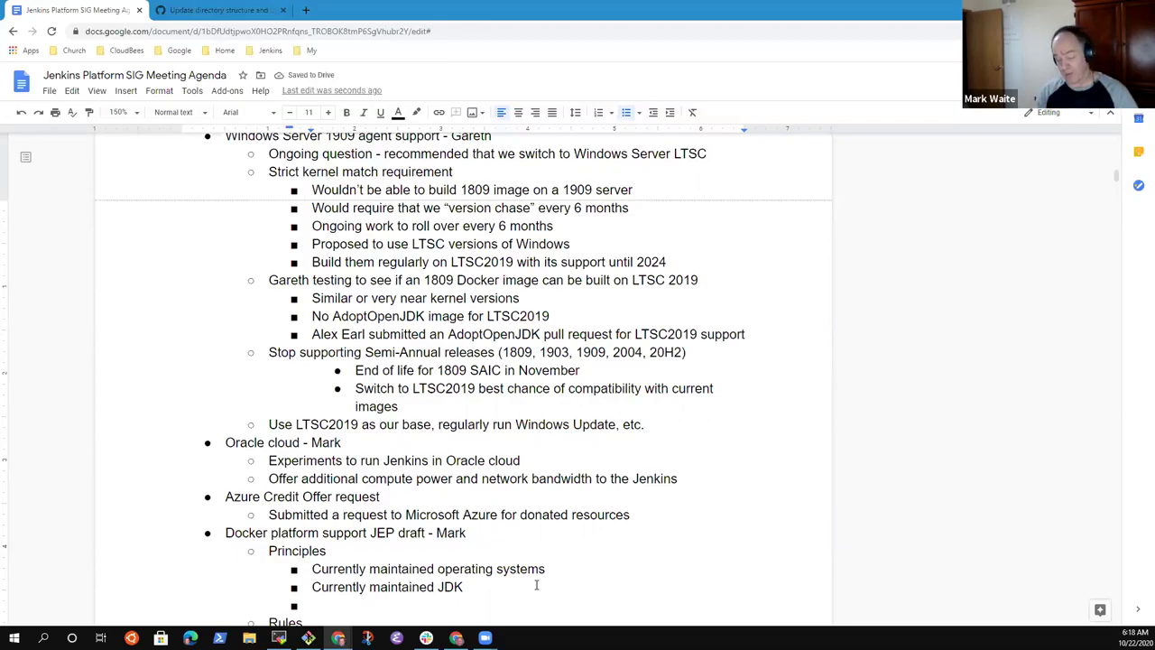
pyautogui.write('Maint')
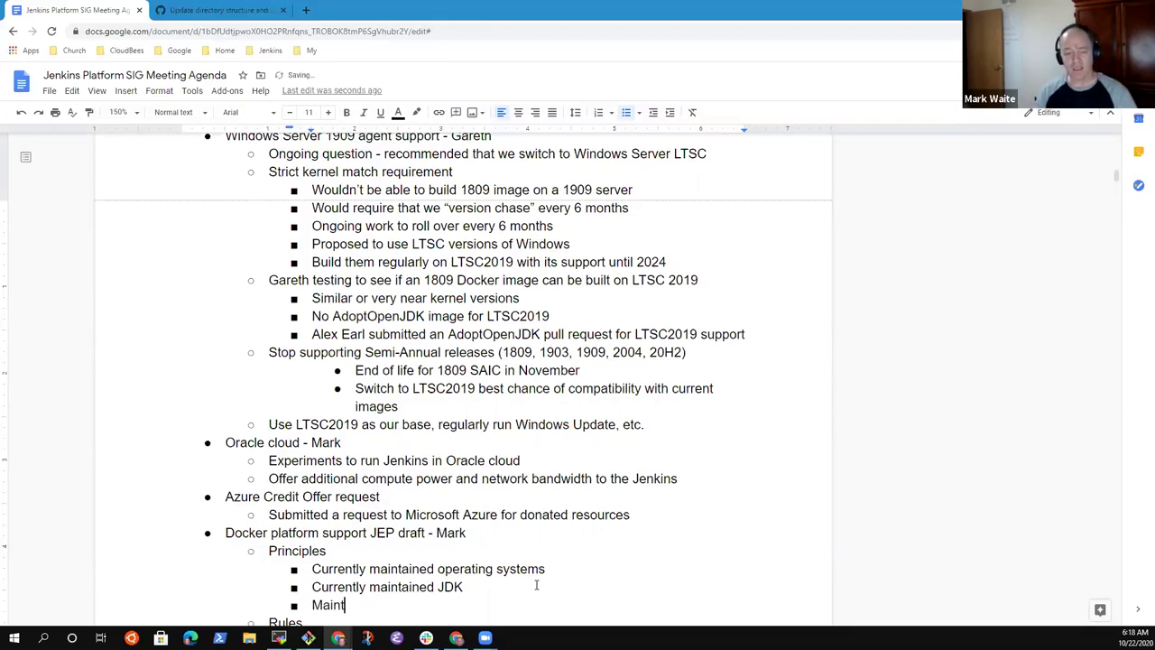
pyautogui.write('ainer assigned ')
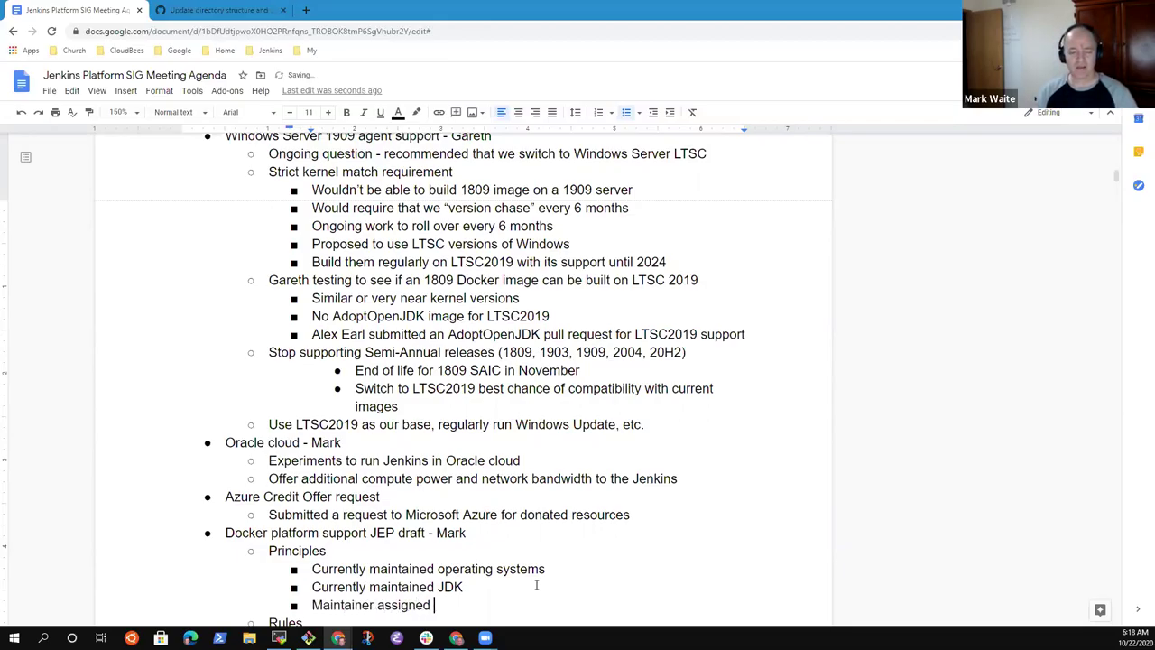
pyautogui.write('for each ')
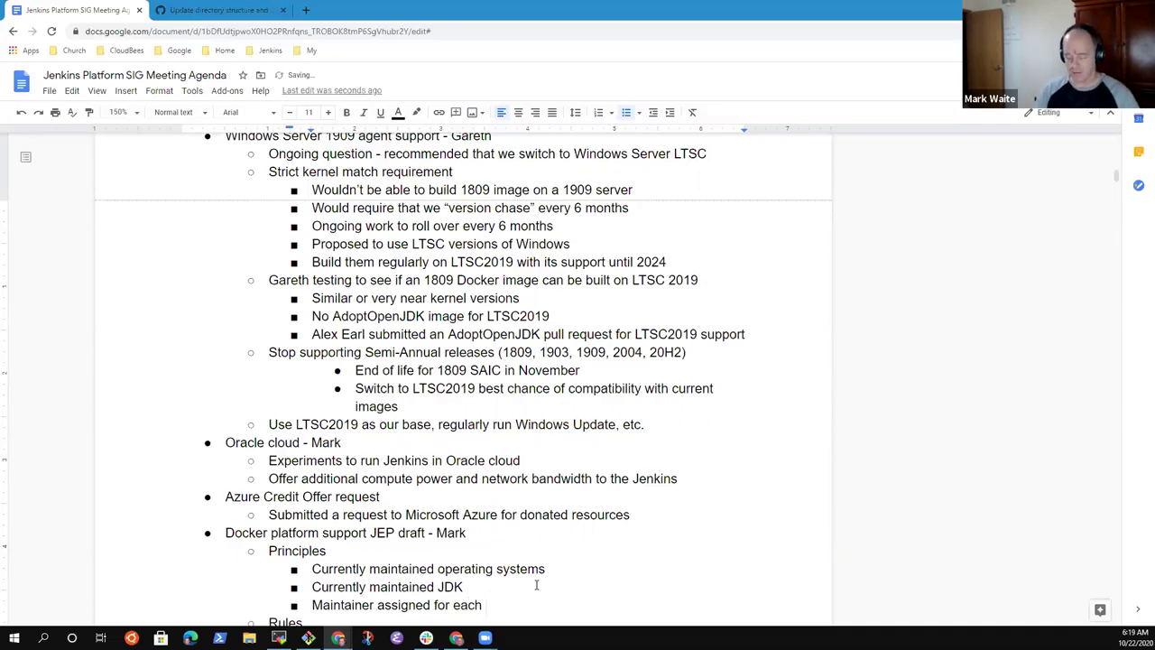
pyautogui.write('image that we deliver')
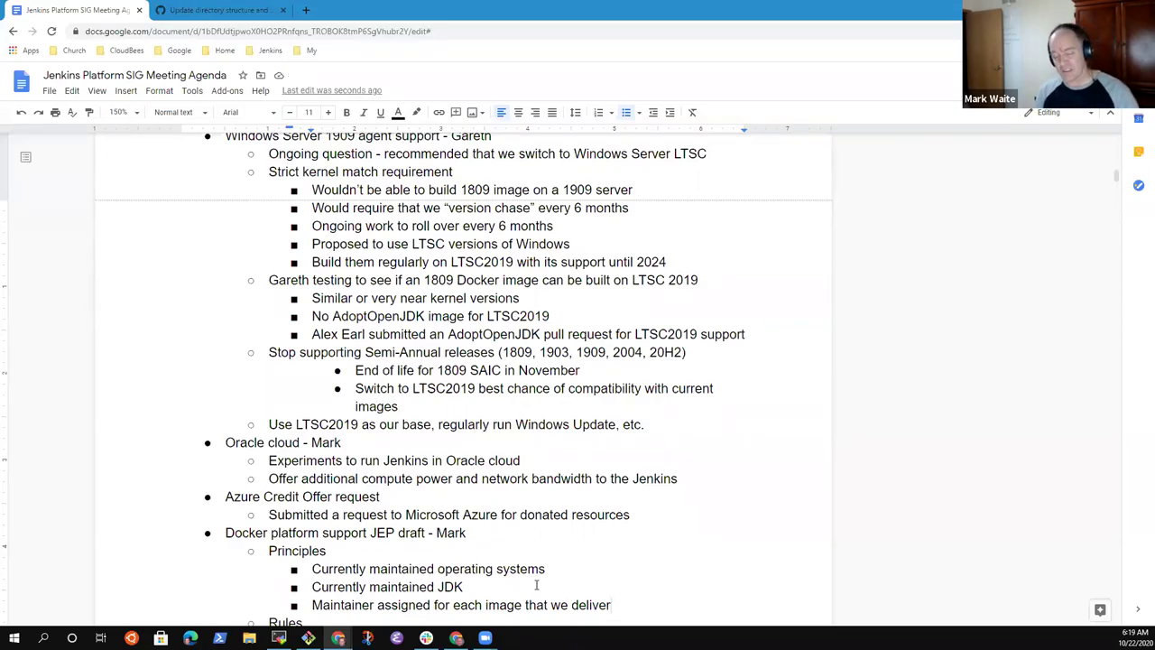
# Add a nested bullet reading "CentOS 7" below the note on assigning a maintainer for each image
pyautogui.press('Return')
pyautogui.press('Tab')
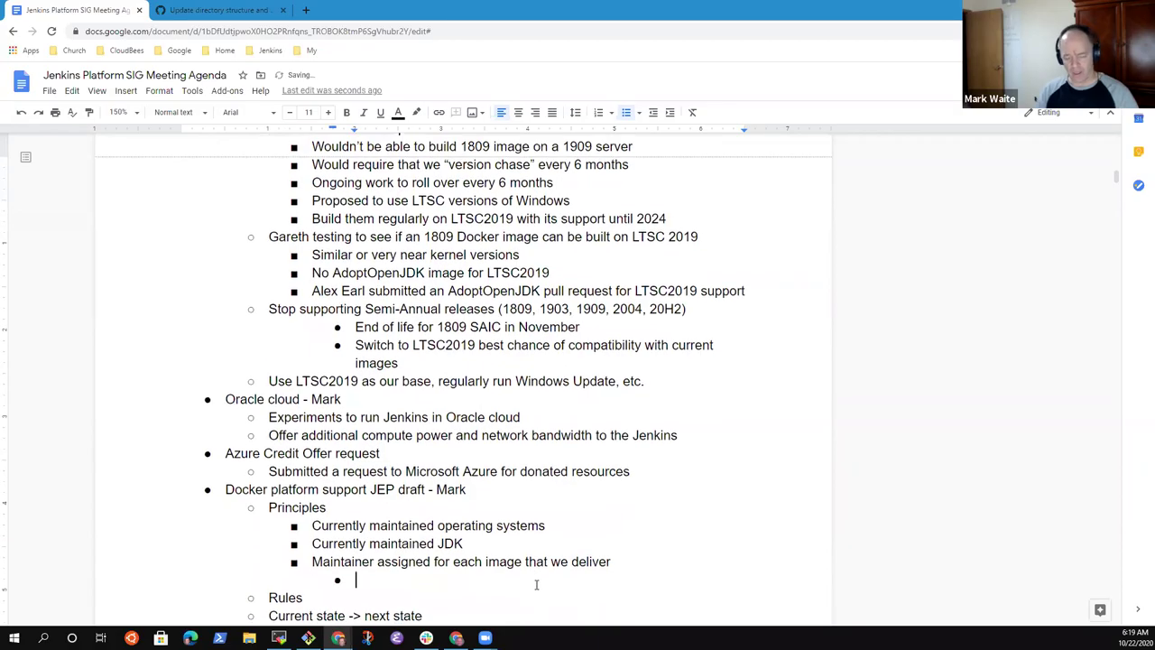
pyautogui.write('CentOS 7')
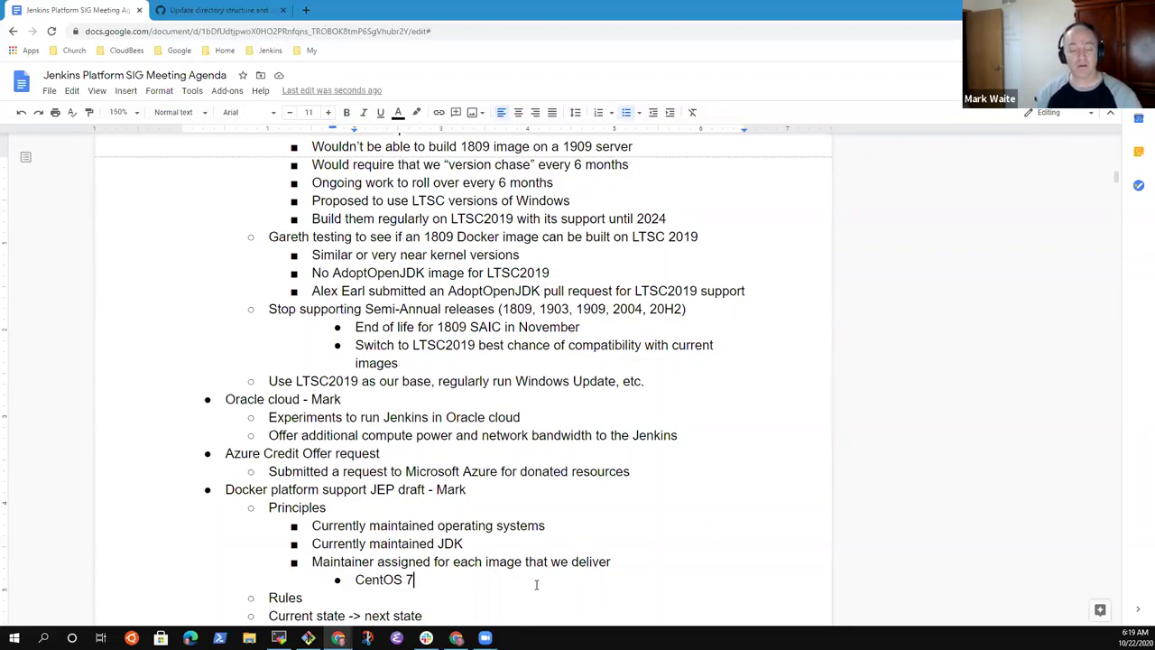
# Add a bullet at the Principles sub-level, below CentOS 7, reading "Prefer smaller images rather than larger images"
pyautogui.press('Down')
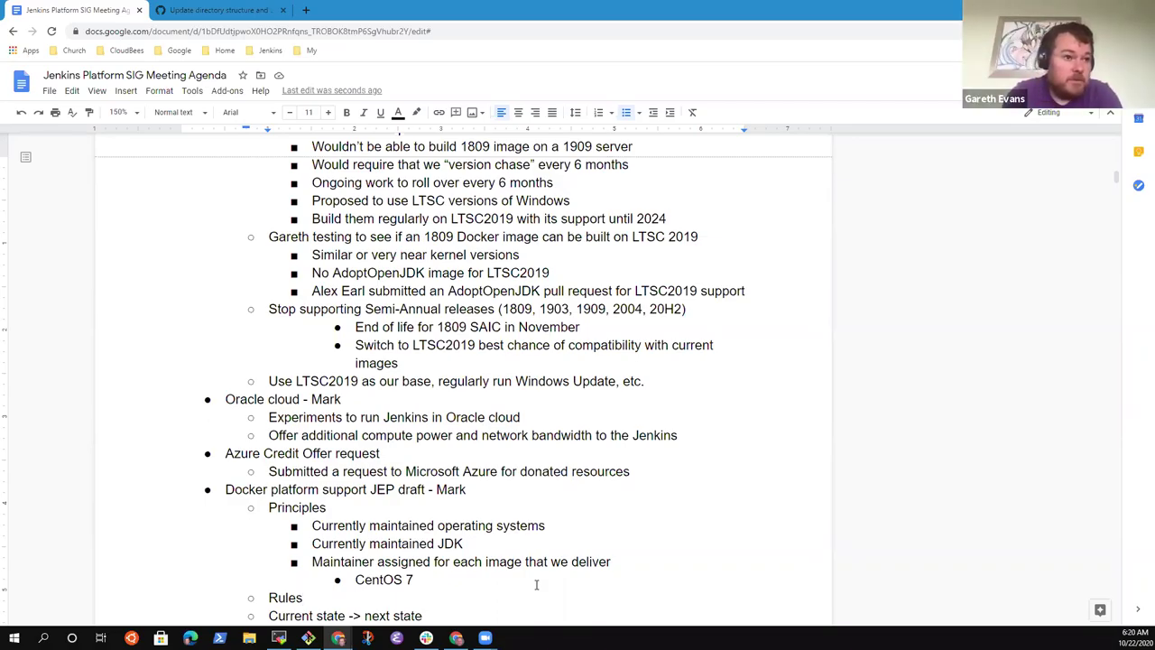
pyautogui.click(536, 584)
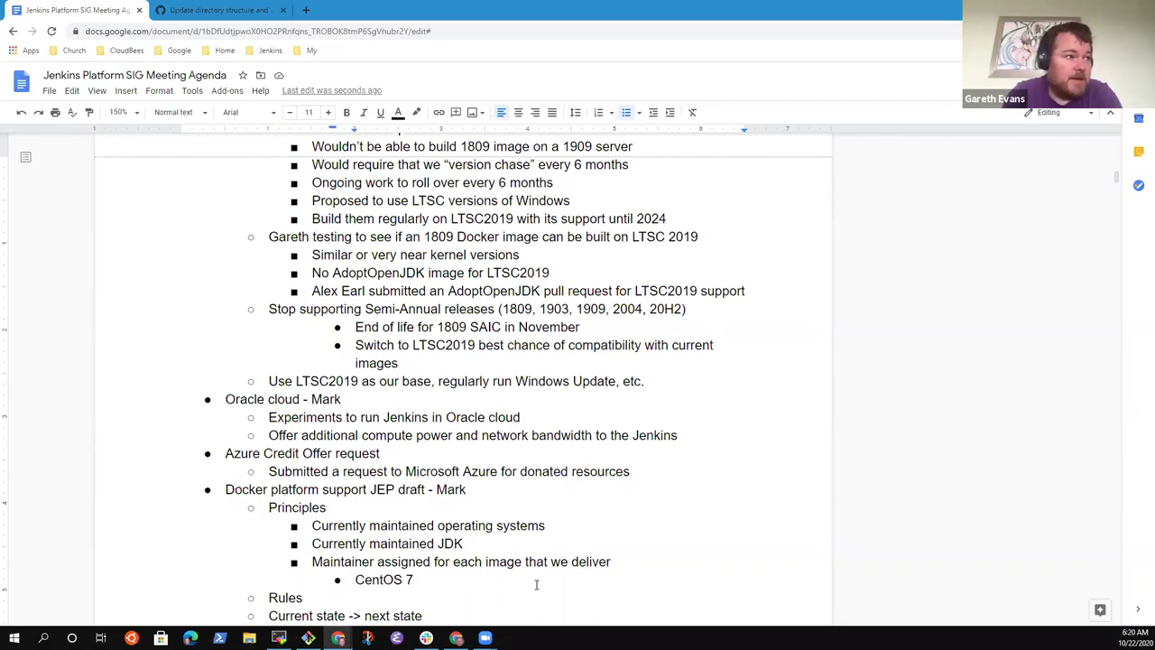
pyautogui.press('Return')
pyautogui.hotkey('shift', 'Tab')
pyautogui.write('Prefer smaller images rather th')
pyautogui.press('BackSpace')
pyautogui.press('BackSpace')
pyautogui.press('BackSpace')
pyautogui.write('ther than larger images')
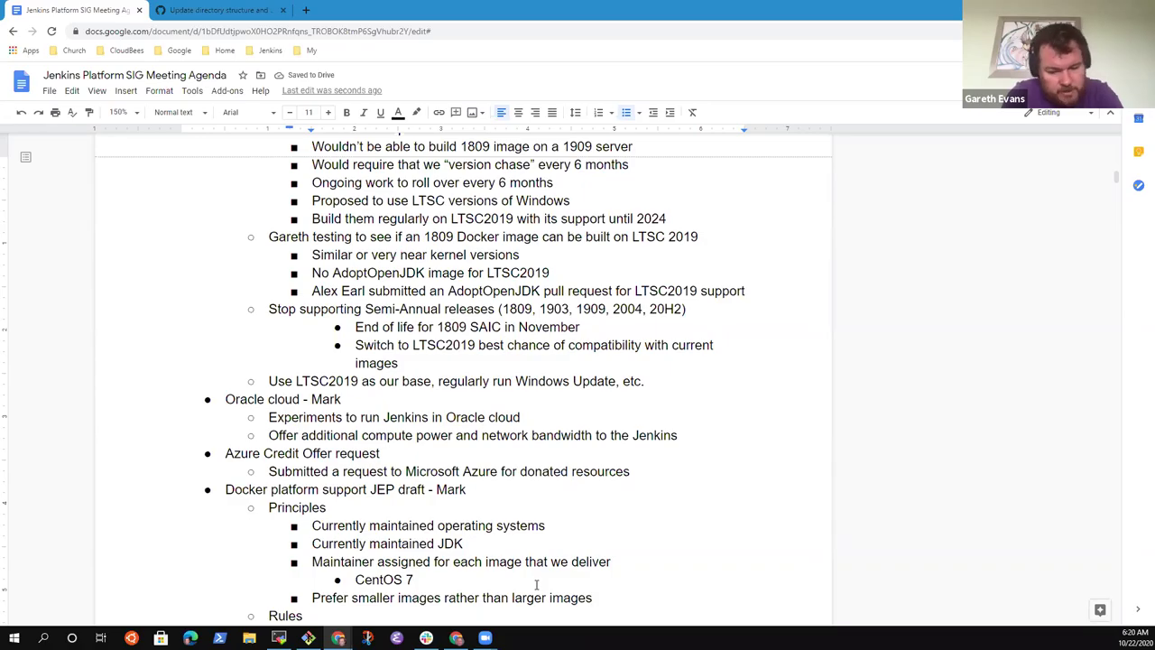
# Add a sub-bullet after "Current state -> next state" reading "Learned from Jenkins X"
pyautogui.write('ent state -> next state')
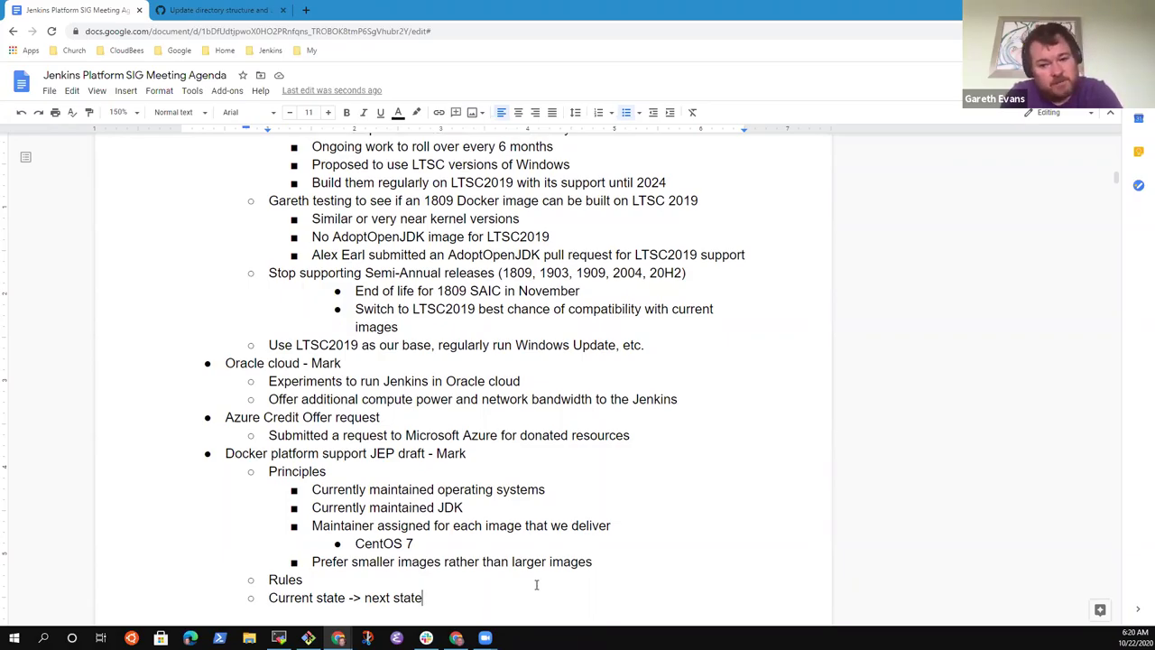
pyautogui.press('Return')
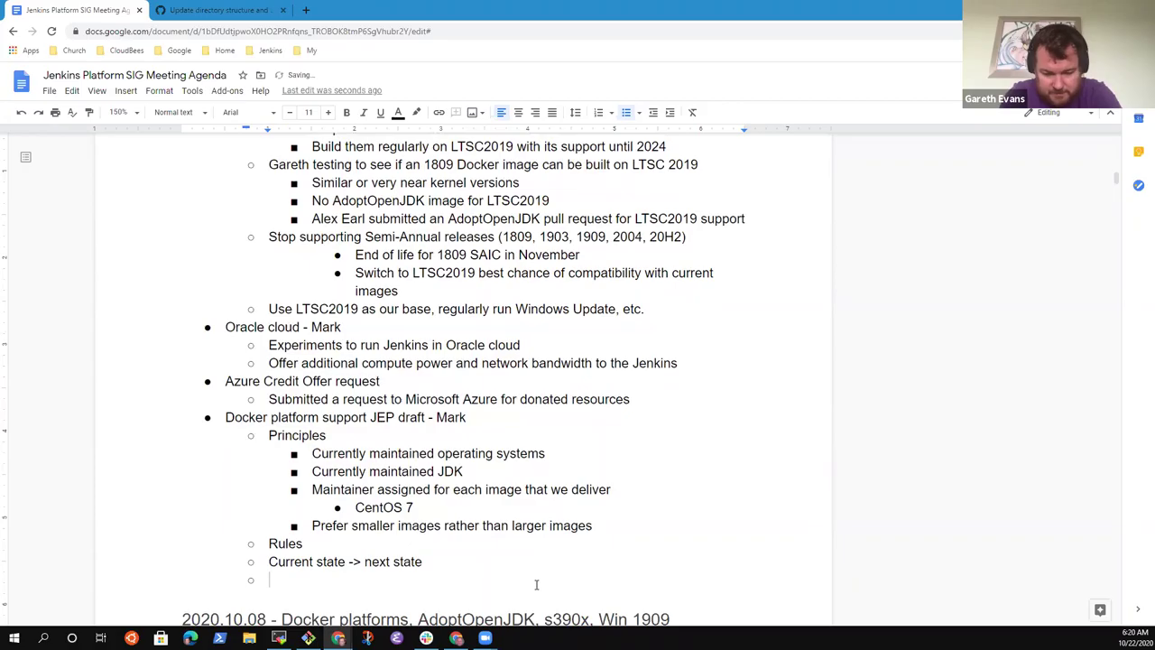
pyautogui.write('Learned ')
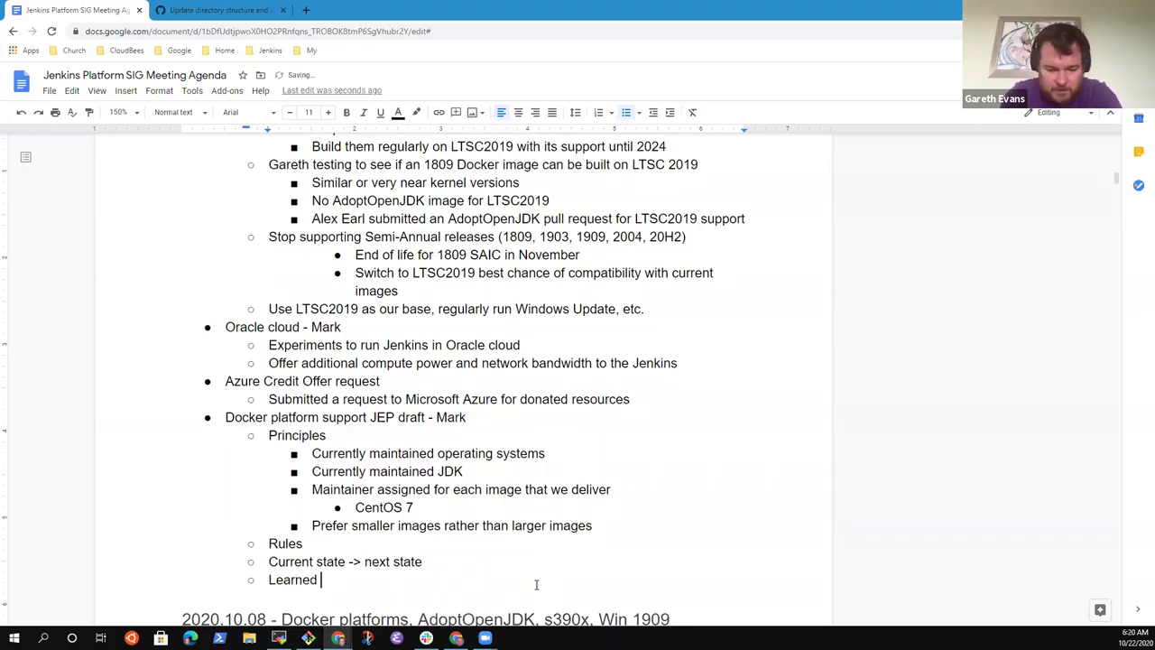
pyautogui.write('from Jenkins X')
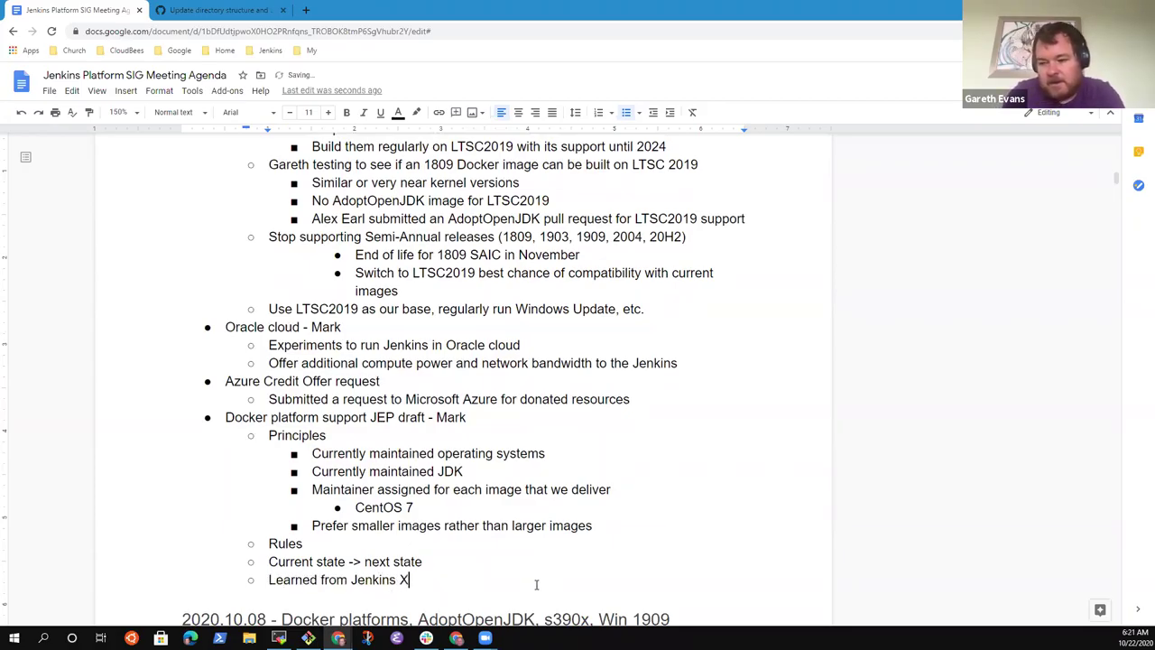
# Add a nested bullet under Learned from Jenkins X reading "Builder that bundled a large image for 1 and 2"
pyautogui.press('Return')
pyautogui.press('Tab')
pyautogui.write('Builder ')
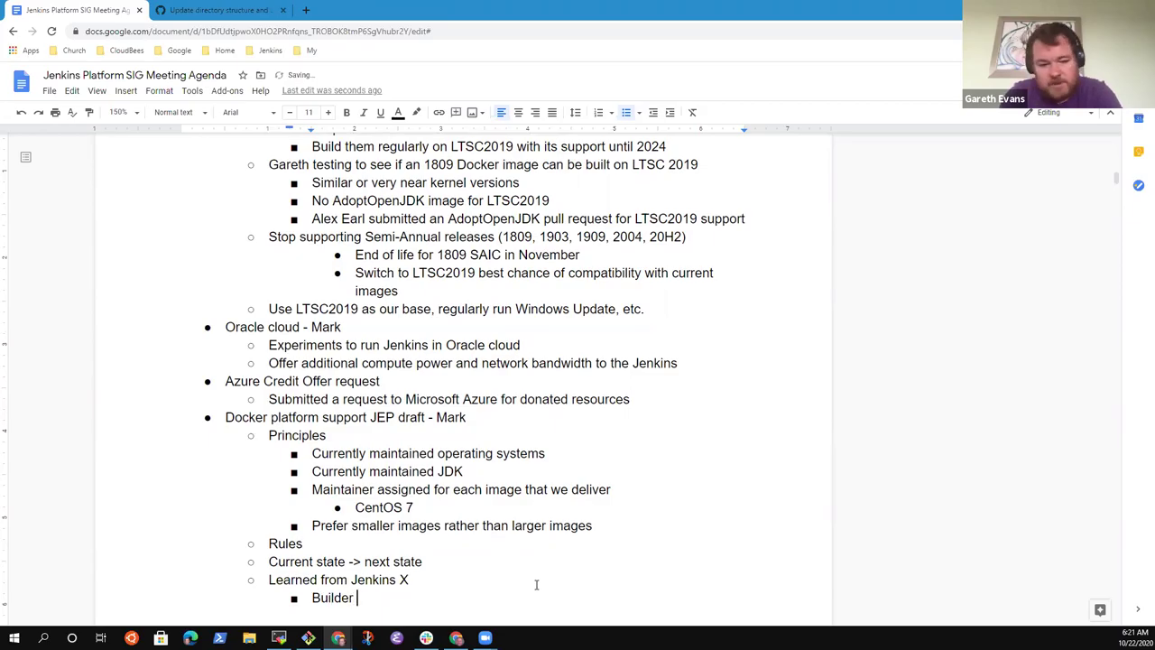
pyautogui.write('that')
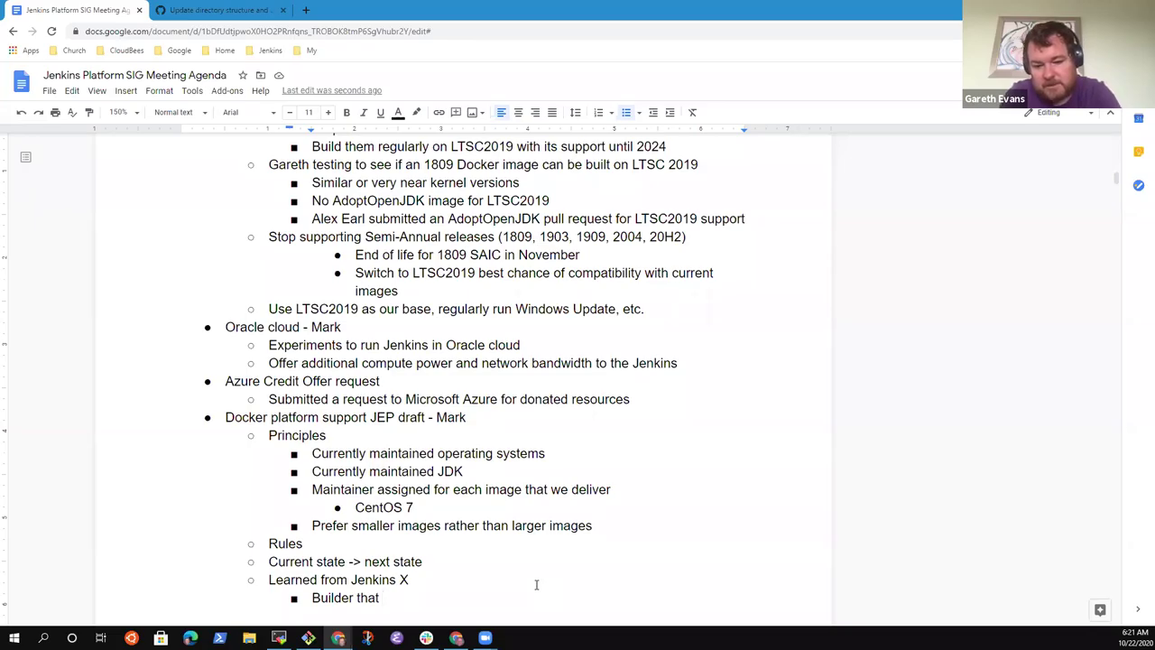
pyautogui.write('bundled a ')
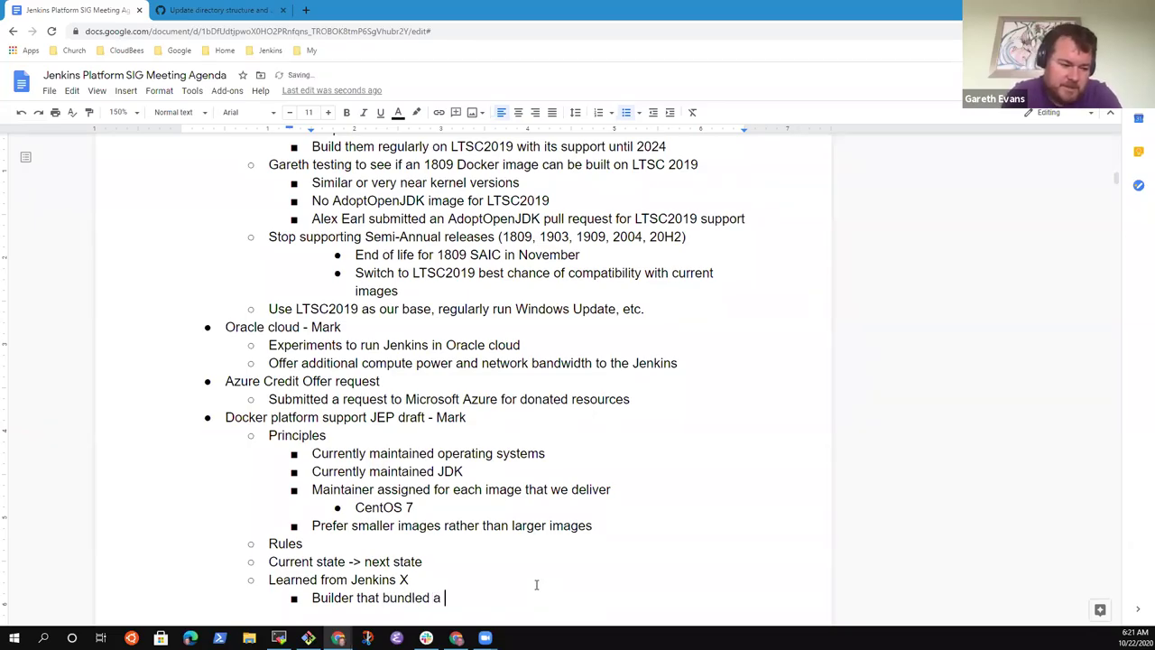
pyautogui.write('large image')
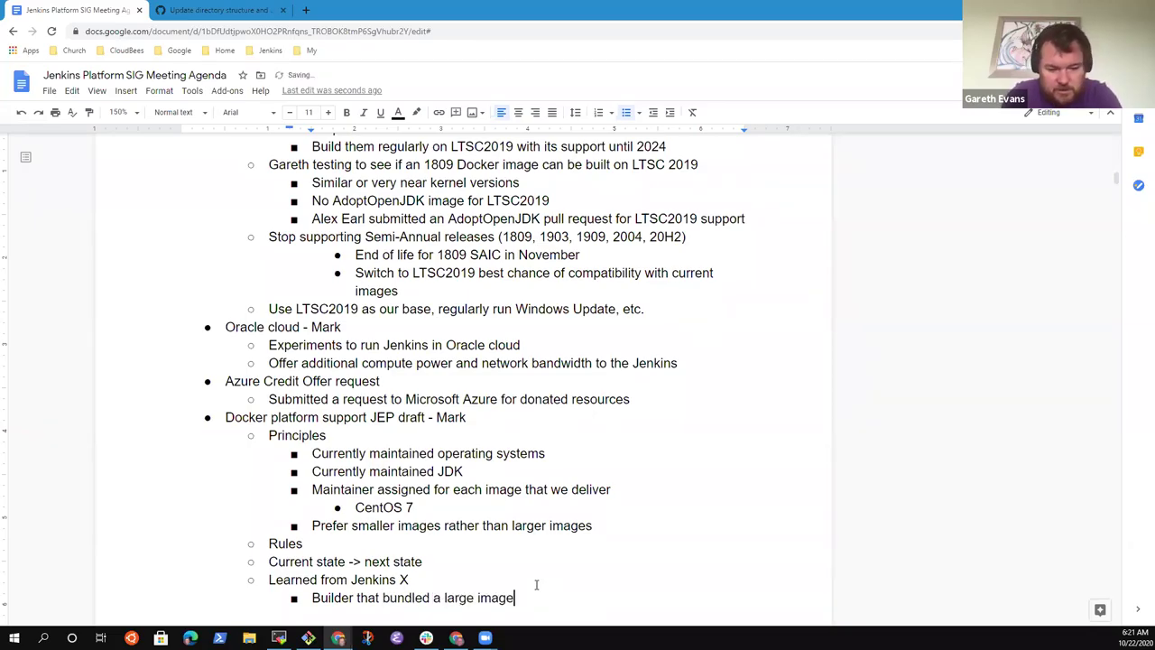
pyautogui.write(' for ')
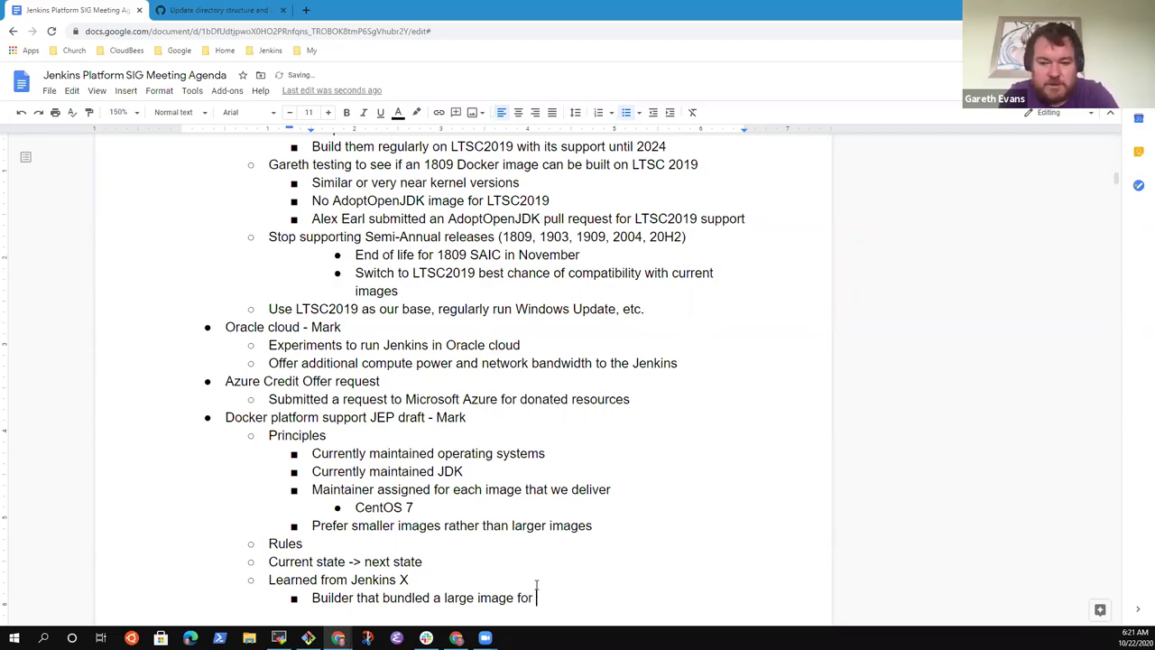
pyautogui.write('1 and 2')
# Add a second bullet under Learned from Jenkins X reading "Switched to multi-container images for Jenkins X 3 builder"
pyautogui.press('Return')
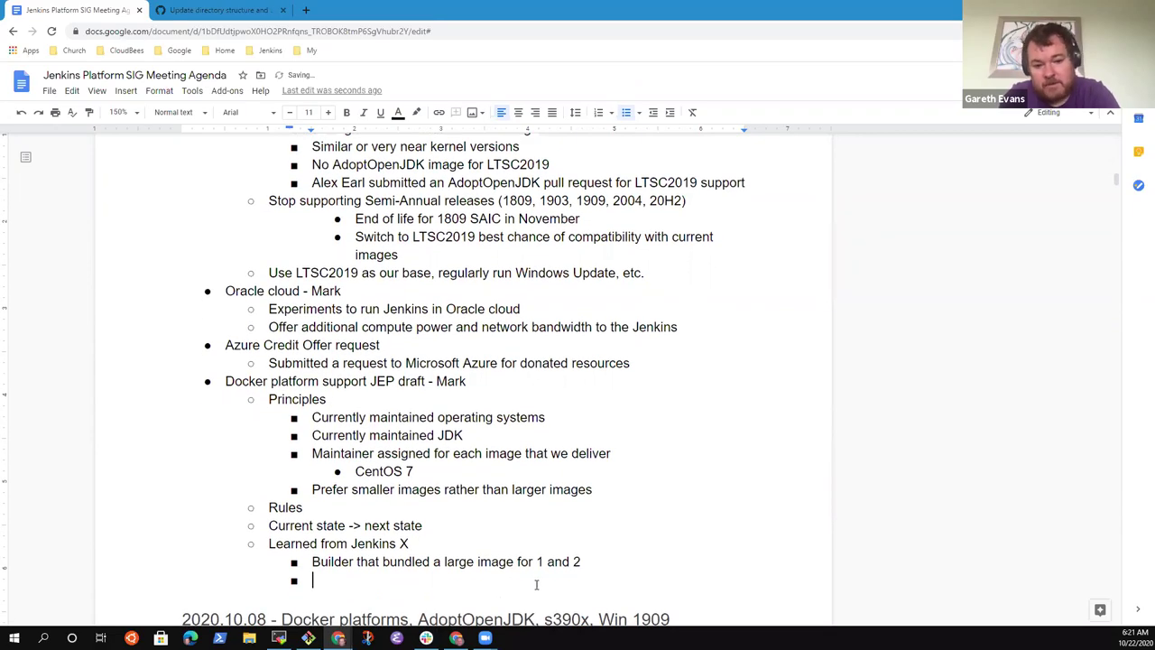
pyautogui.write('Switched ')
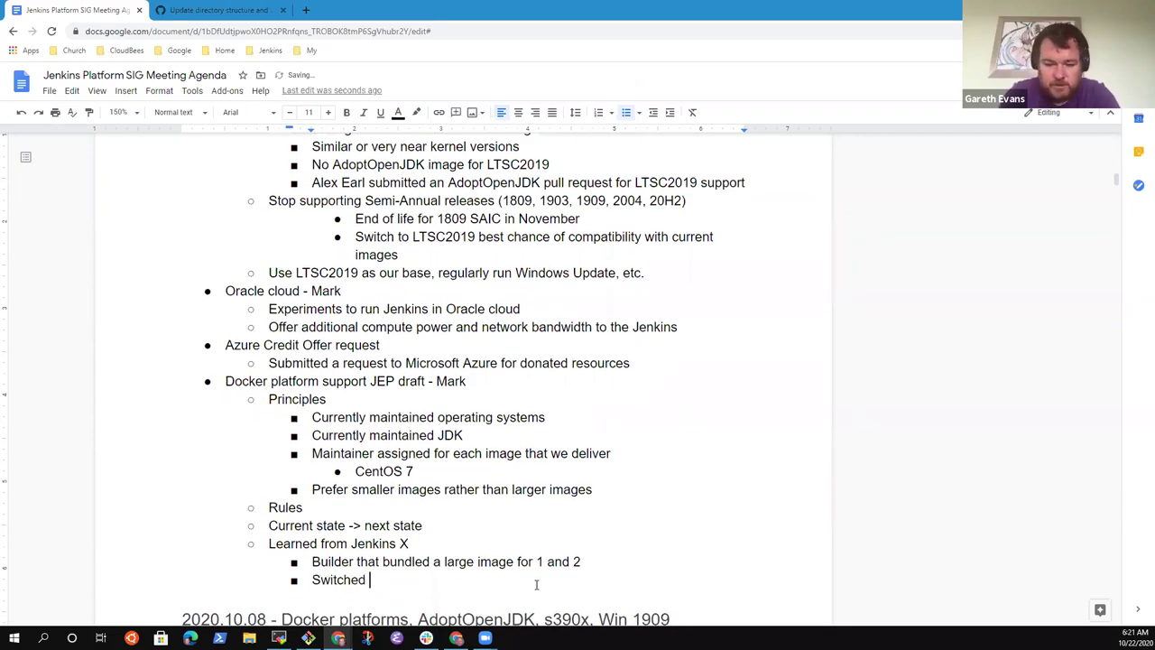
pyautogui.write('to multi')
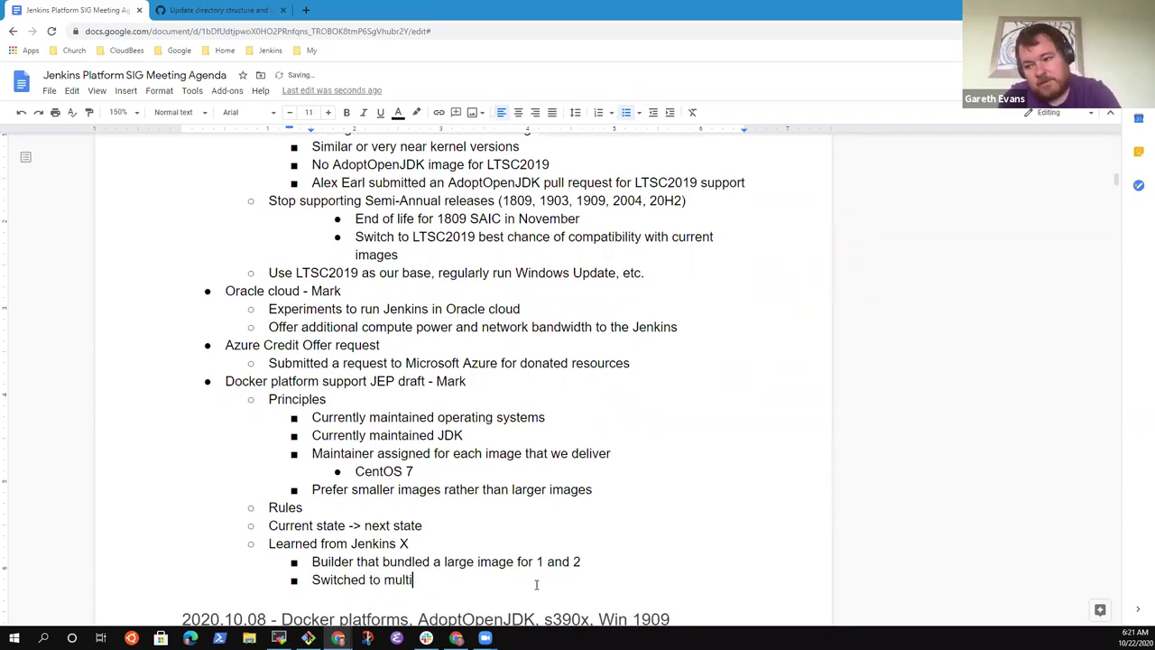
pyautogui.write('-container ')
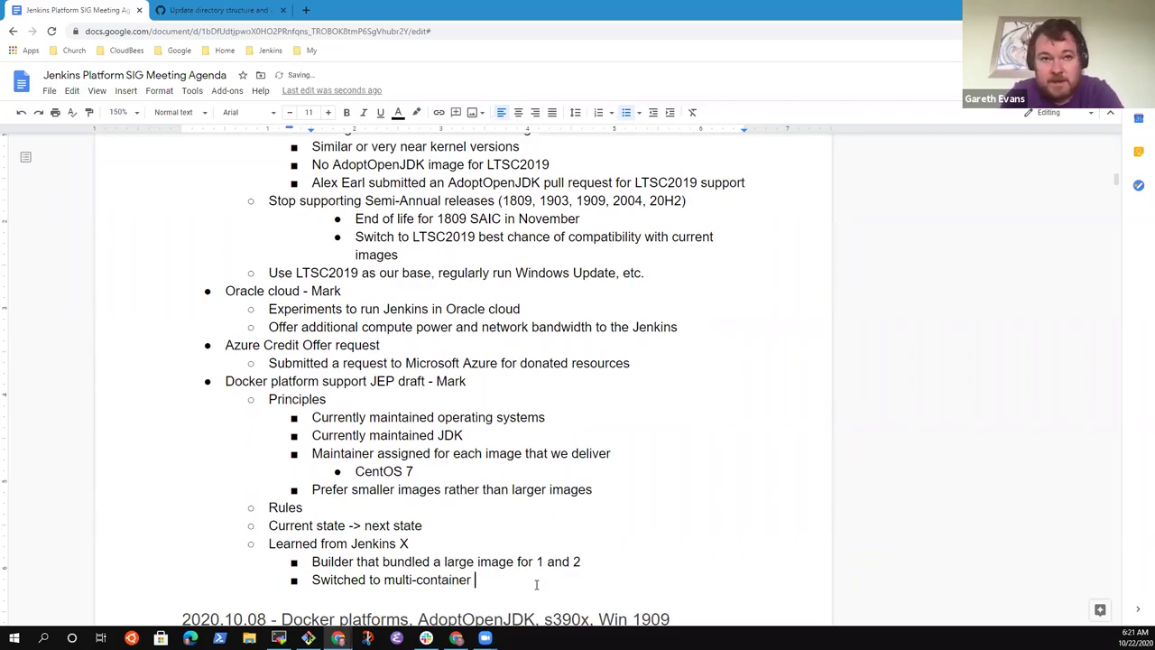
pyautogui.write('images for')
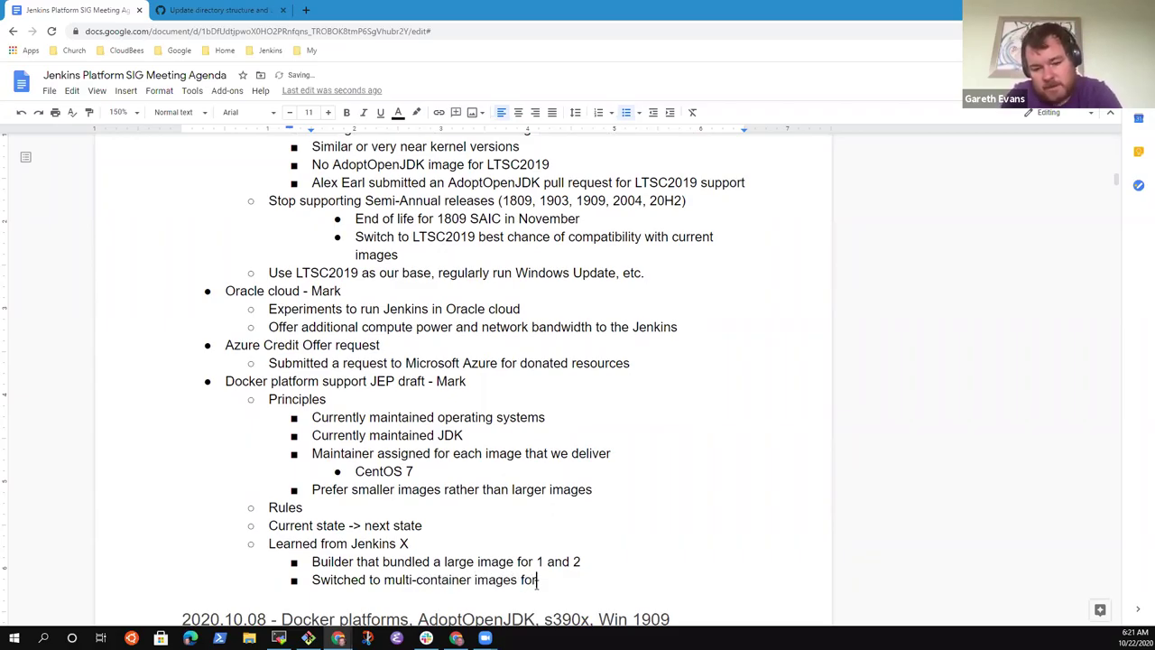
pyautogui.write(' Jenkins X 3')
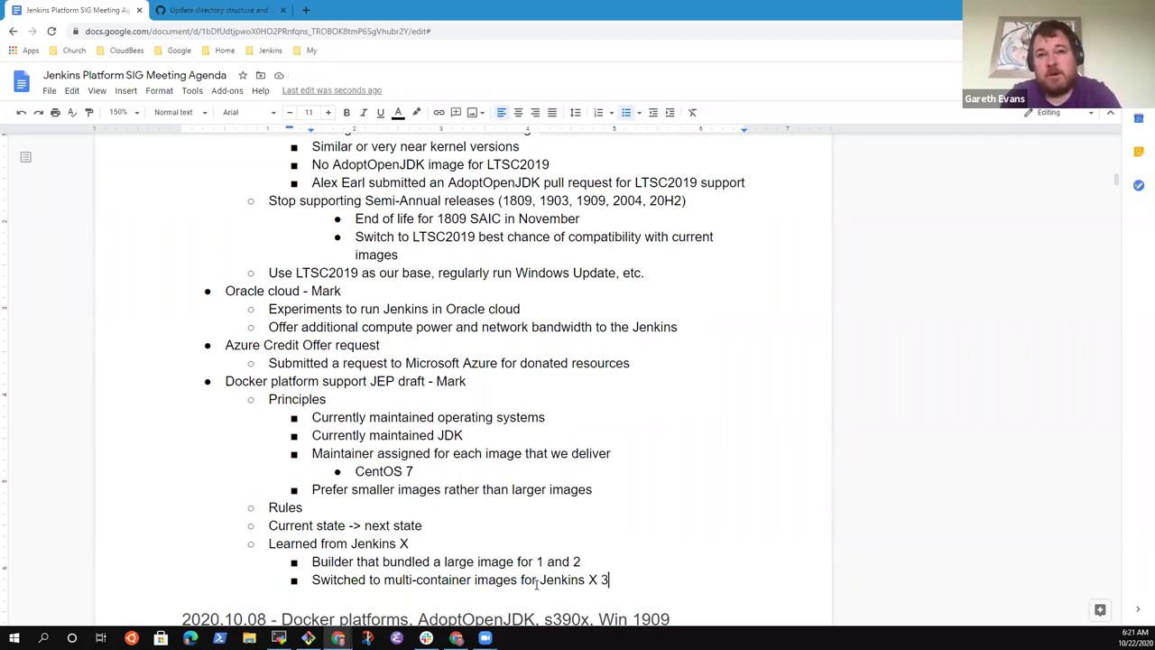
pyautogui.hotkey('ctrl', 'Left')
pyautogui.hotkey('ctrl', 'Left')
pyautogui.hotkey('ctrl', 'Left')
pyautogui.press('End')
pyautogui.write('builders')
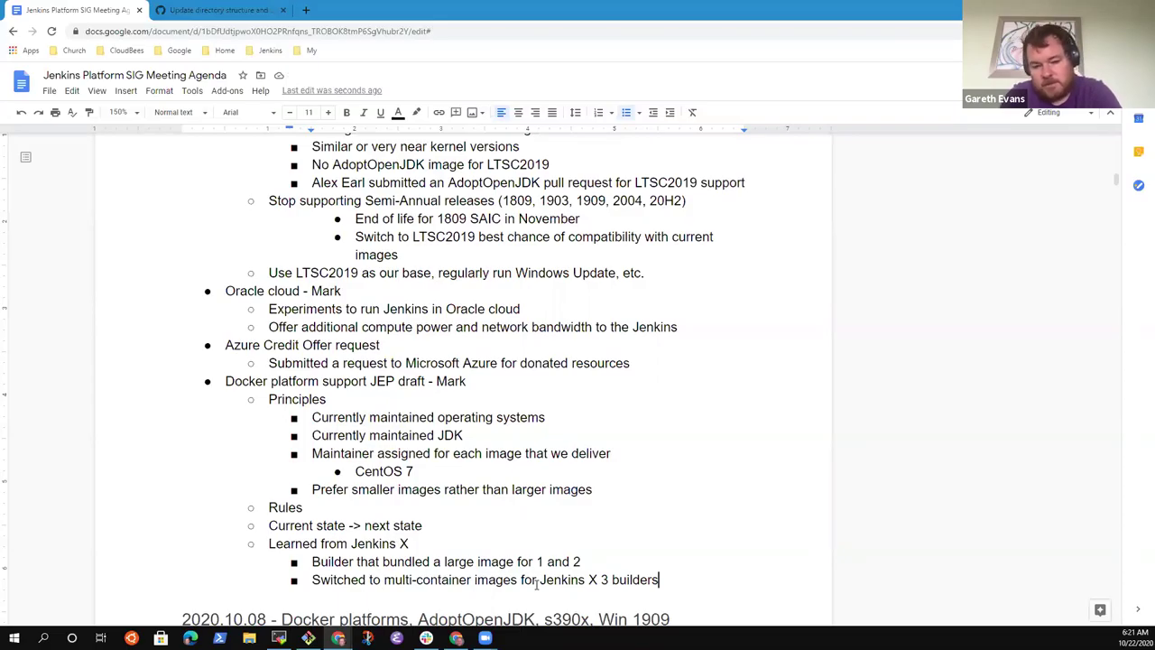
pyautogui.press('BackSpace')
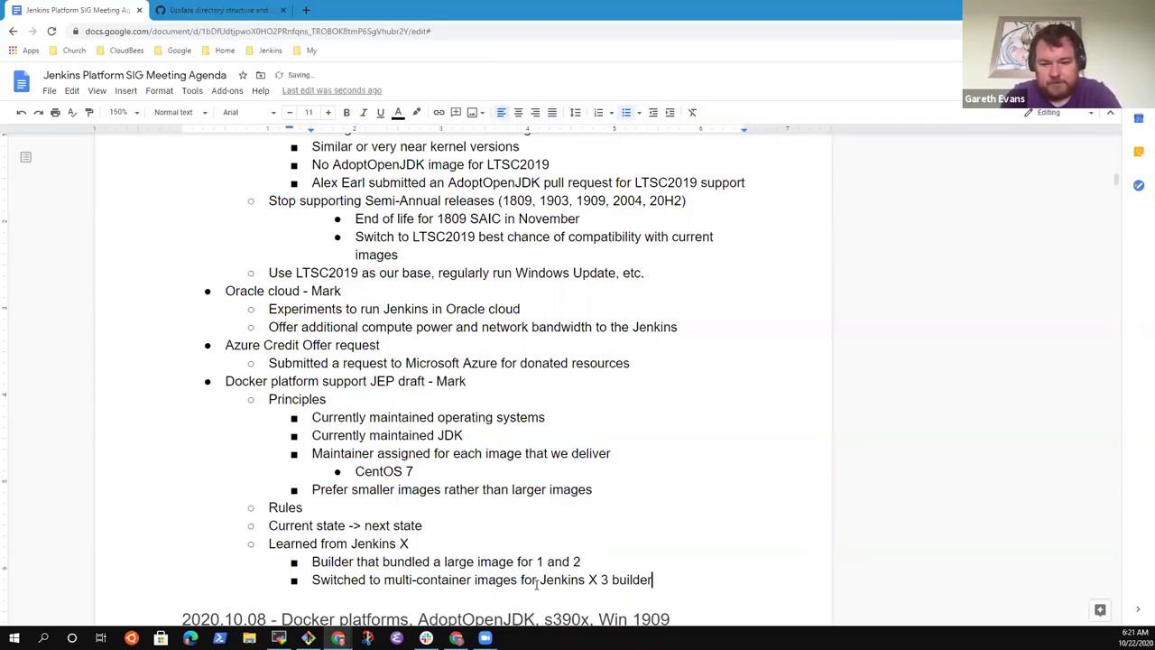
# Add a nested bullet under the Jenkins X 3 builder point reading "Much smaller images result"
pyautogui.press('Return')
pyautogui.press('Tab')
pyautogui.write('Much')
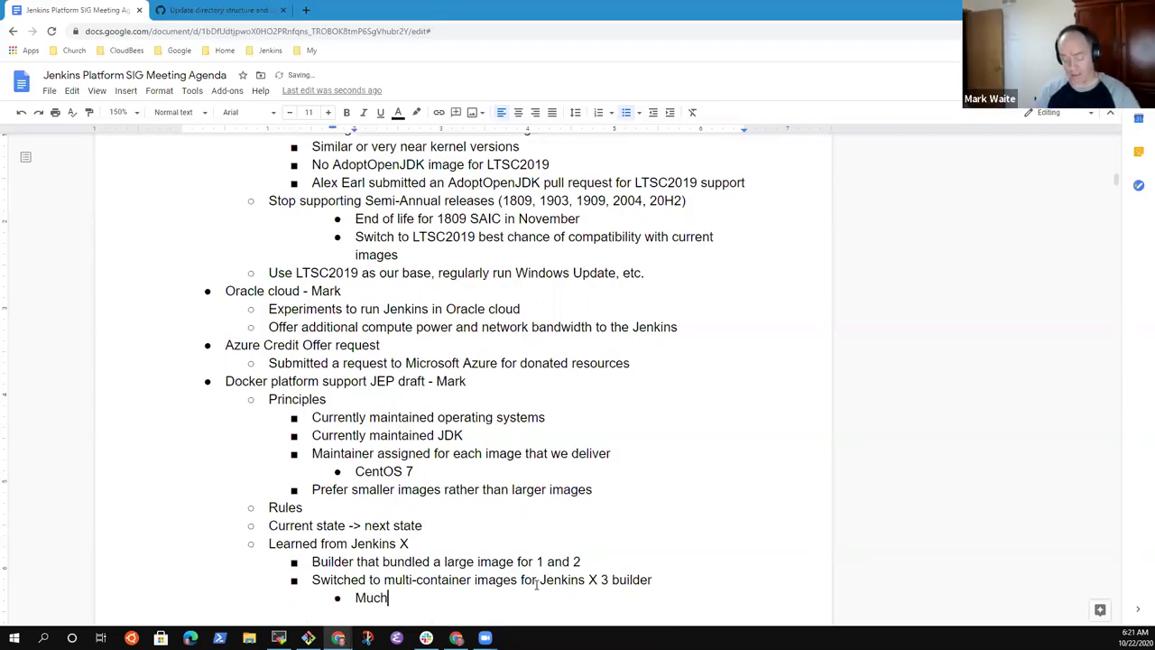
pyautogui.write(' smaller')
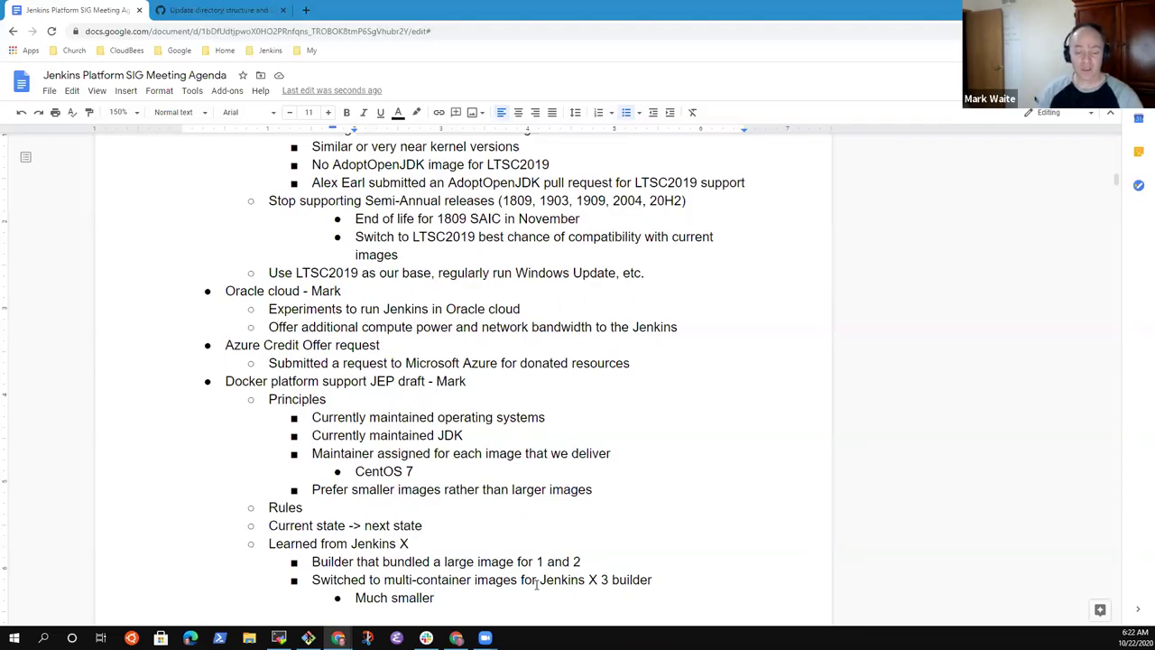
pyautogui.write('images ')
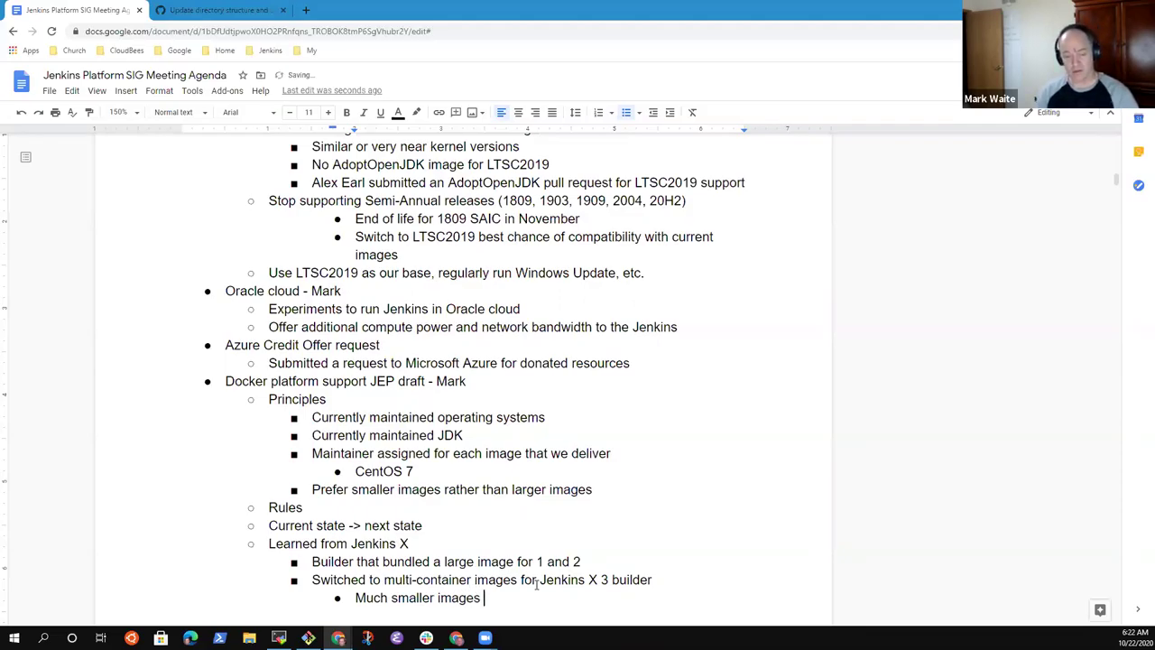
pyautogui.write('result')
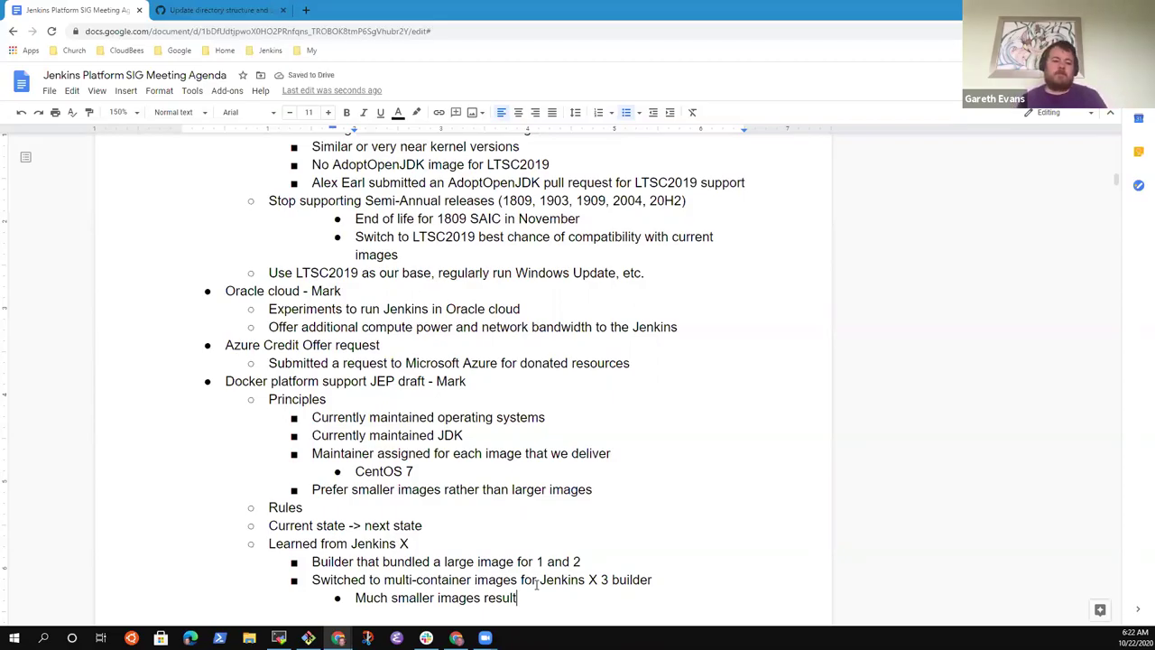
# Add a third bullet under Learned from Jenkins X reading "Hosted images in GCR rather than DockerHub for image scanning"
pyautogui.press('Return')
pyautogui.hotkey('shift', 'Tab')
pyautogui.write('Hsoted')
pyautogui.hotkey('ctrl', 'BackSpace')
pyautogui.write('Hosted ')
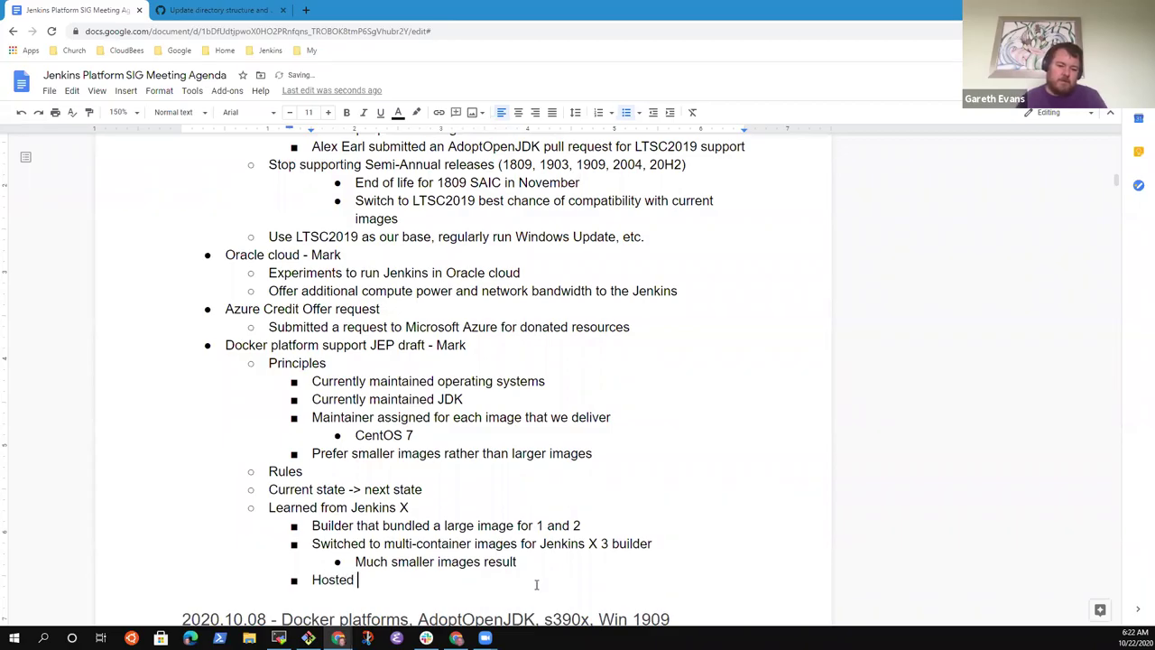
pyautogui.write('images in G')
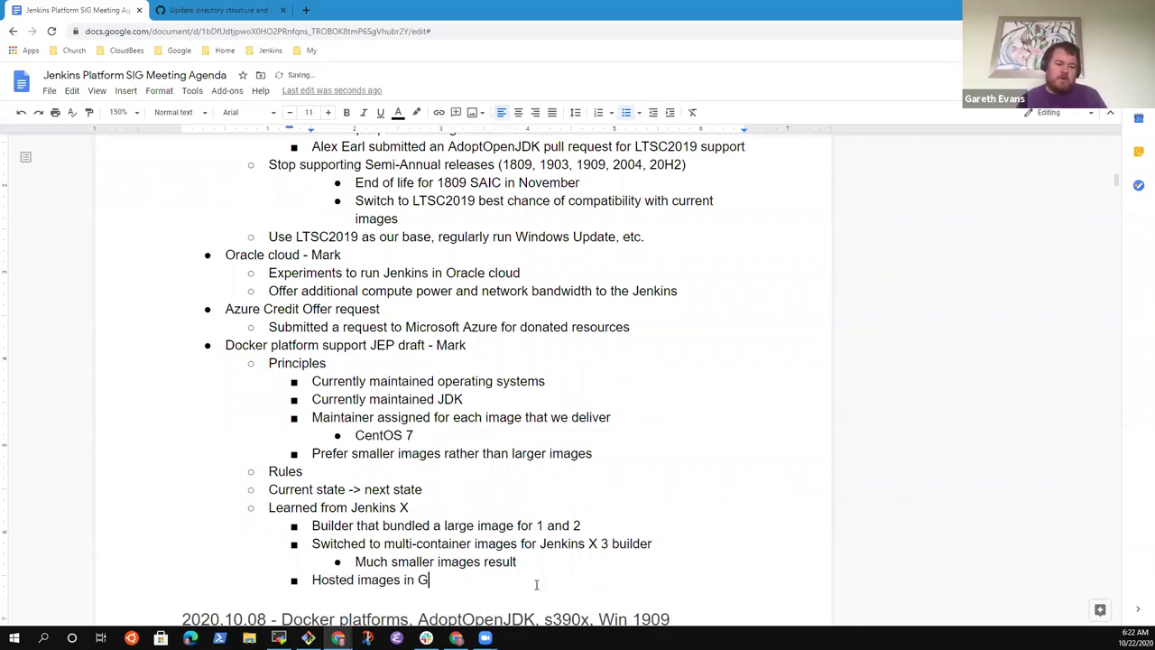
pyautogui.write('CR rather tha')
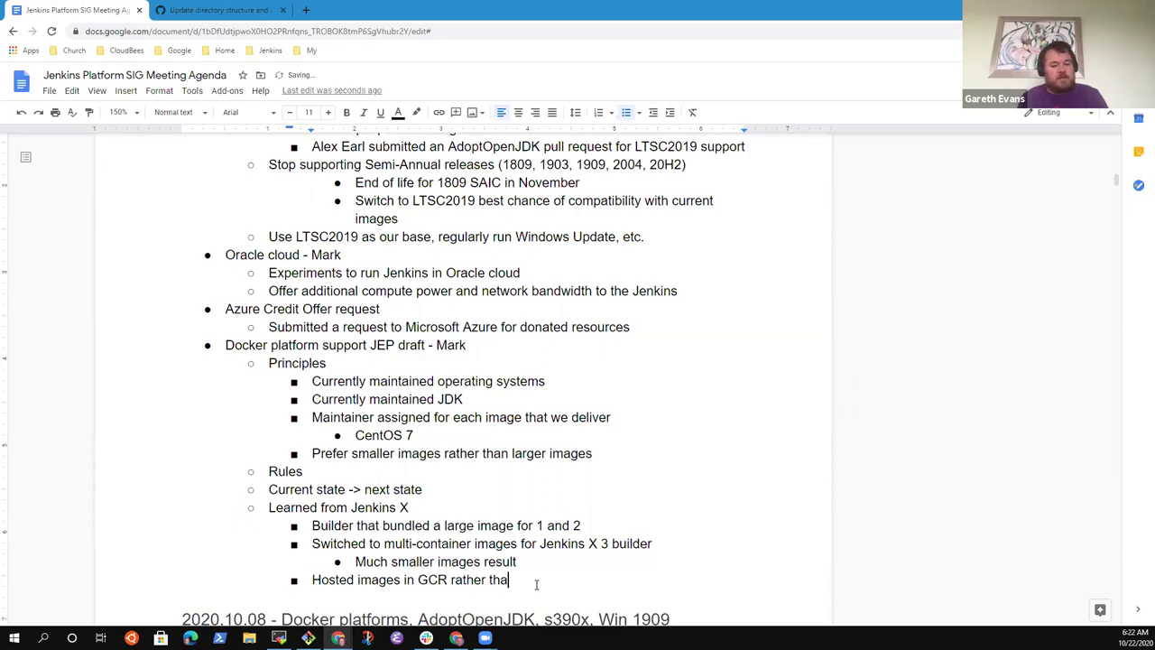
pyautogui.write('n DockerHub for image scanning')
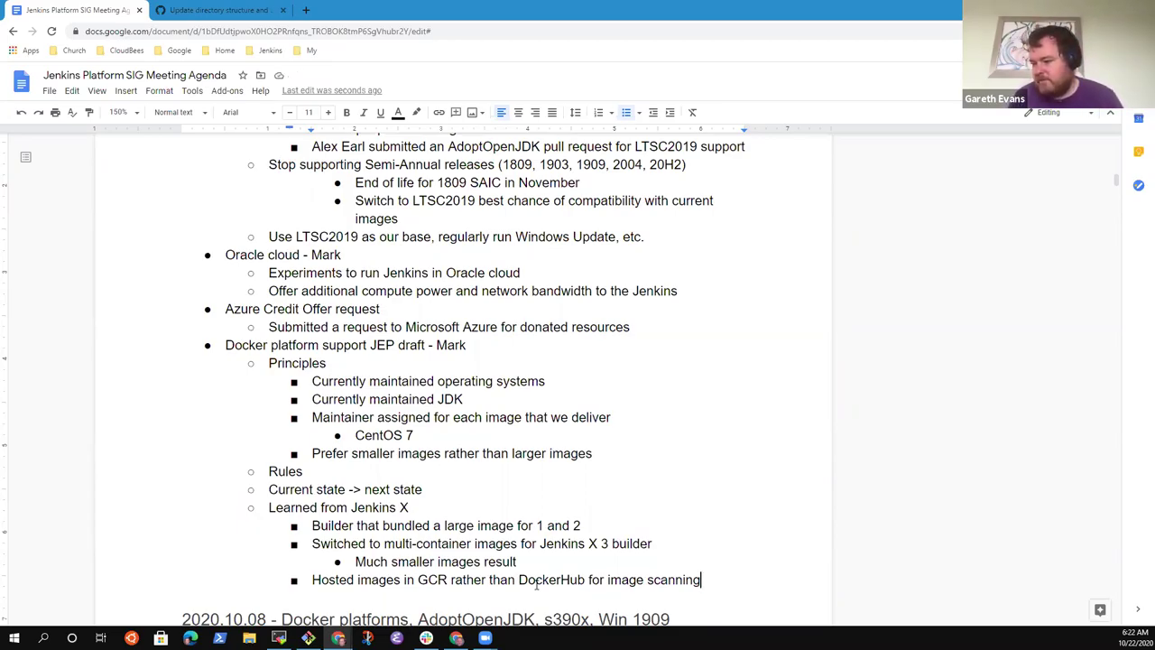
# Add a nested bullet under the GCR hosting point reading "Security scanned regularly by GCR processes"
pyautogui.press('Return')
pyautogui.press('Tab')
pyautogui.write('Securi')
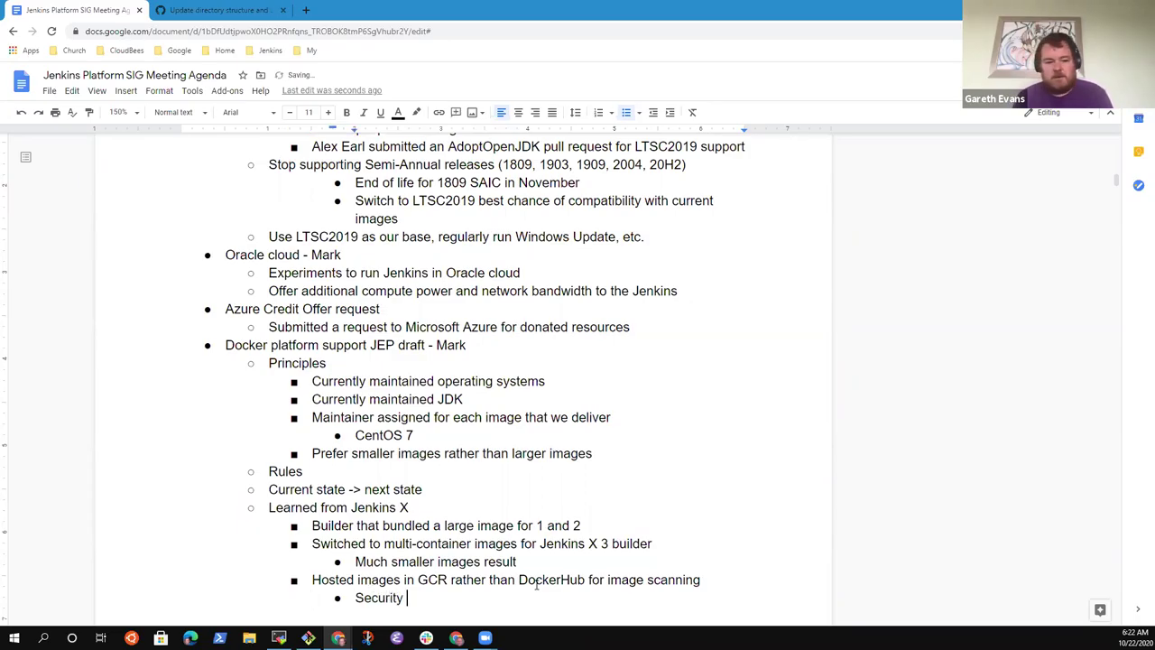
pyautogui.write('scna')
pyautogui.press('BackSpace')
pyautogui.press('BackSpace')
pyautogui.write('an')
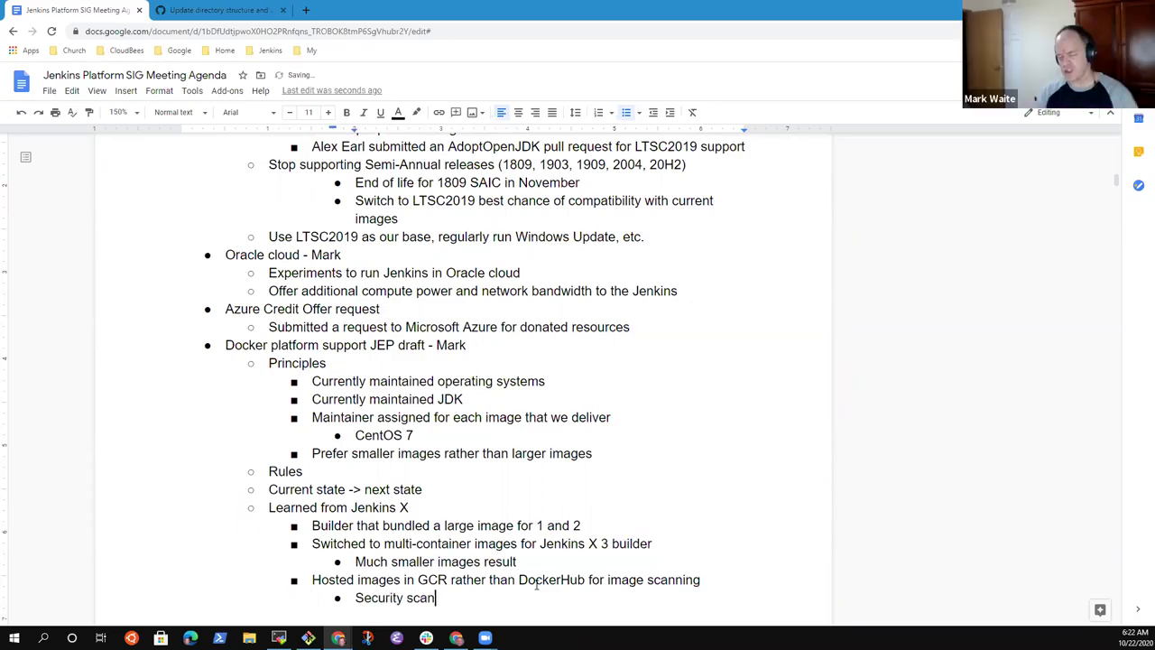
pyautogui.write('ned')
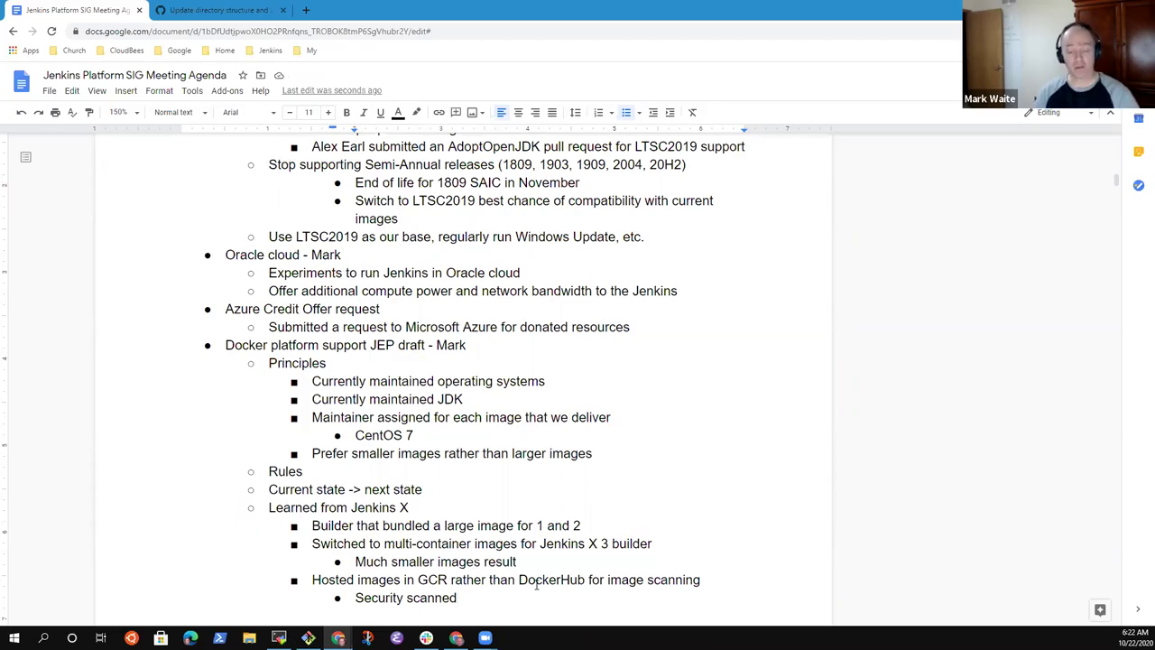
pyautogui.write('regularly ')
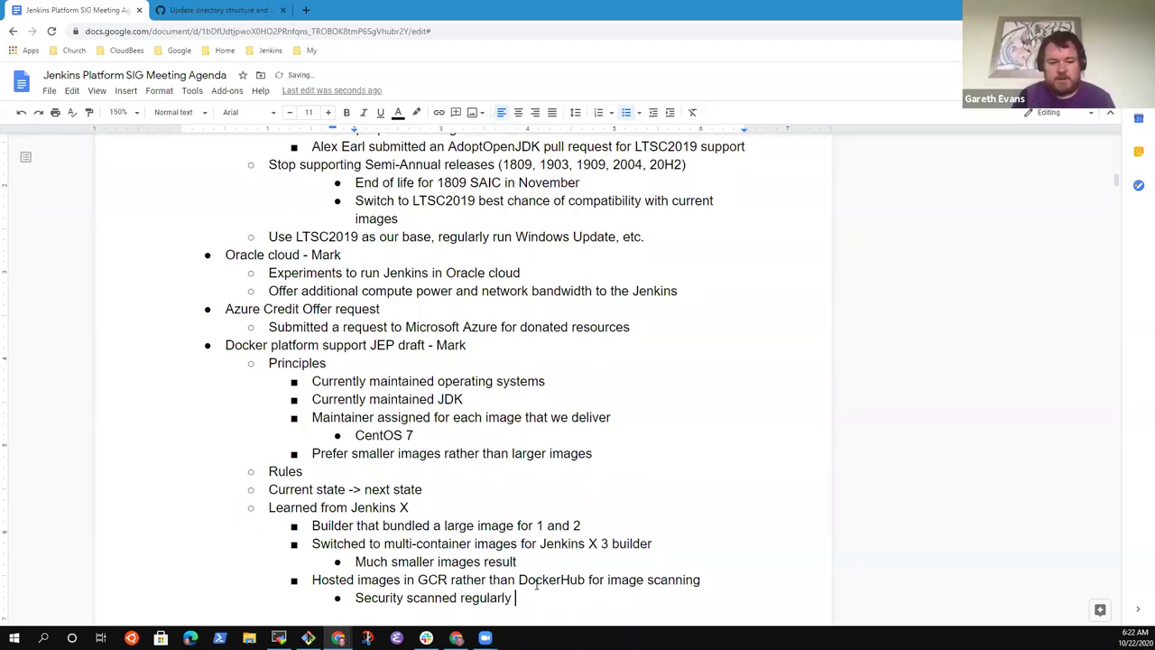
pyautogui.write('by GCR processes')
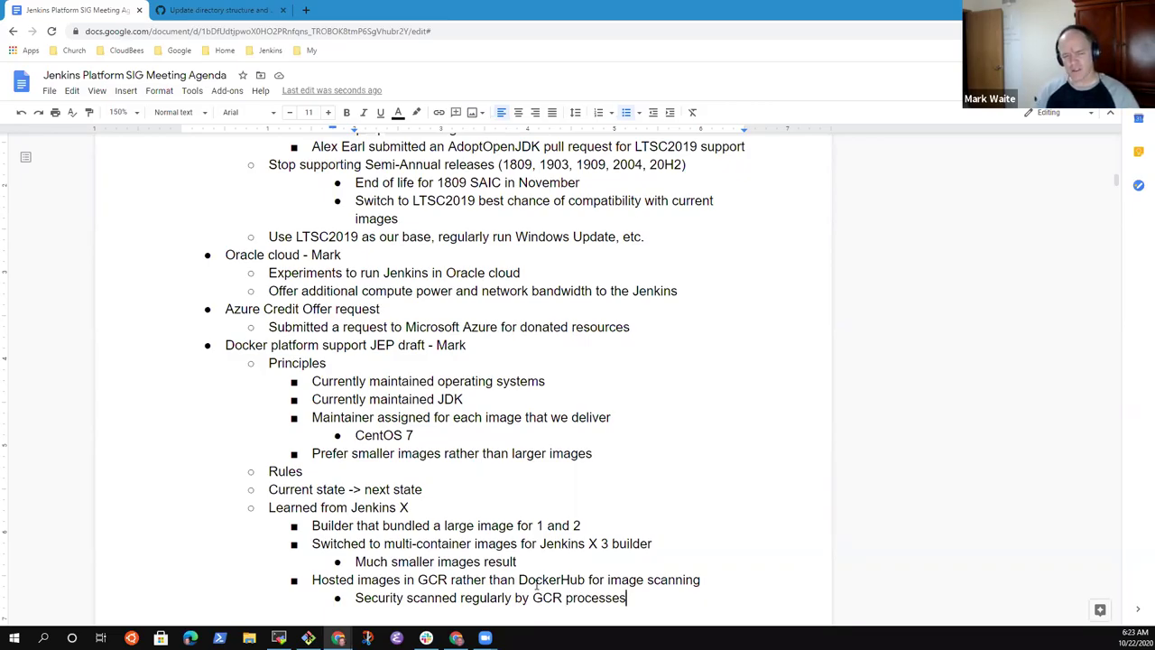
# Review the "Learned from Jenkins X" heading and the builder image points listed beneath it
pyautogui.scroll(-1, 537, 584)
pyautogui.press('Down')
pyautogui.press('Up')
pyautogui.press('Up')
pyautogui.press('Up')
pyautogui.press('Up')
pyautogui.press('Up')
pyautogui.hotkey('shift', 'Home')
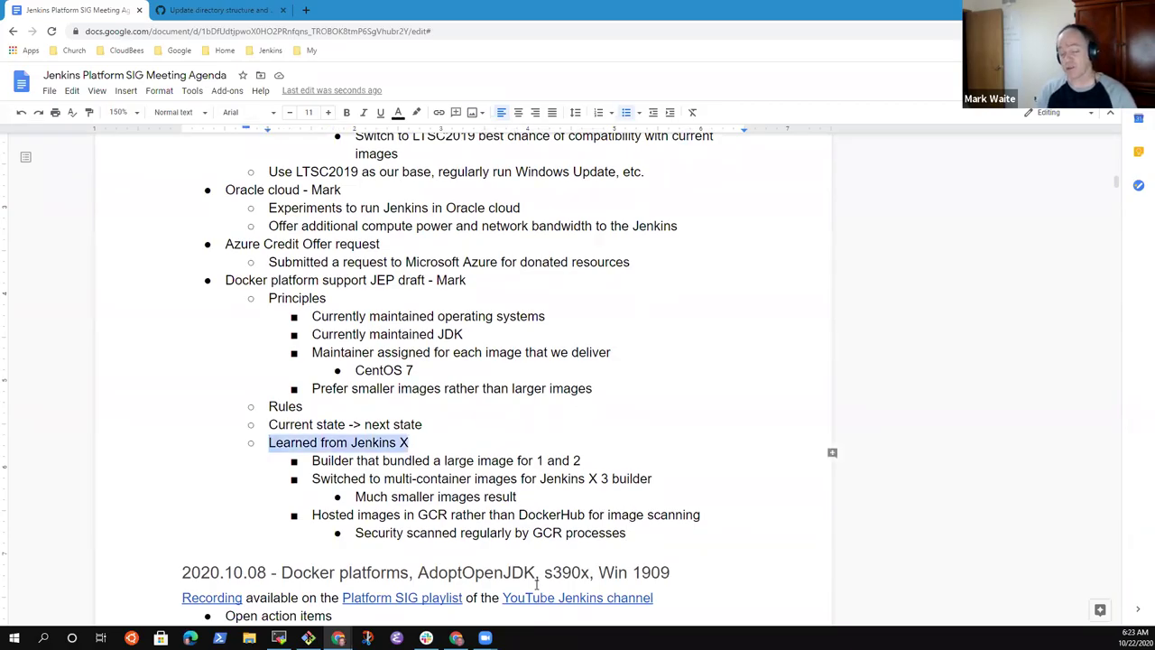
pyautogui.press('Down')
pyautogui.press('Down')
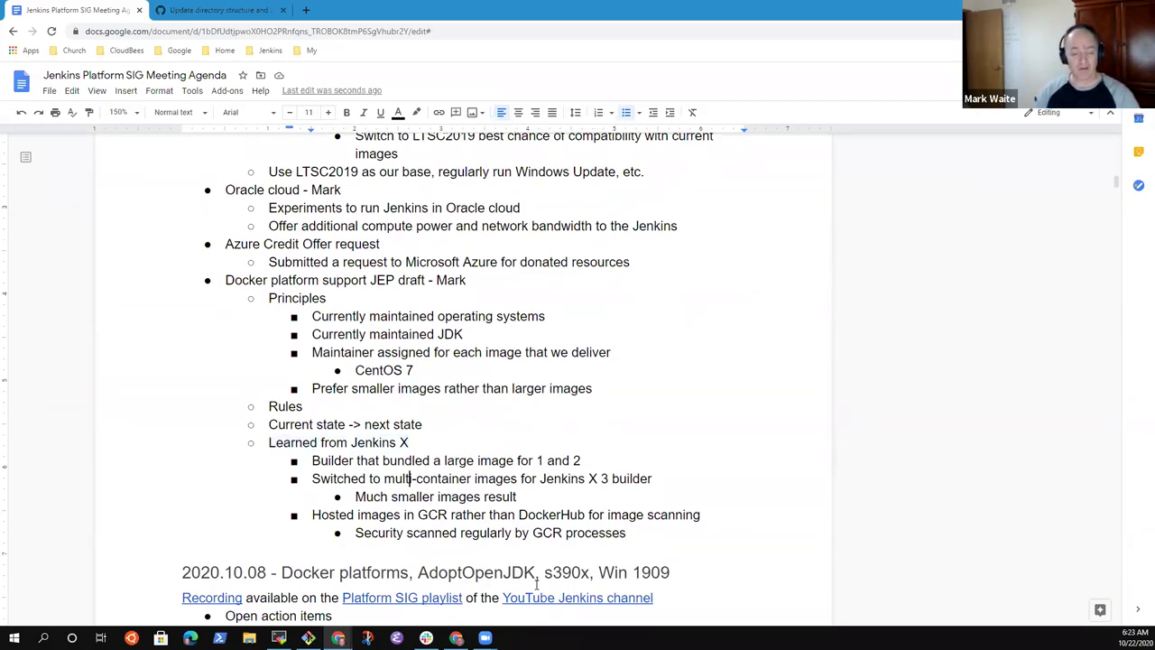
pyautogui.press('Home')
pyautogui.hotkey('shift', 'End')
pyautogui.press('Up')
pyautogui.press('Home')
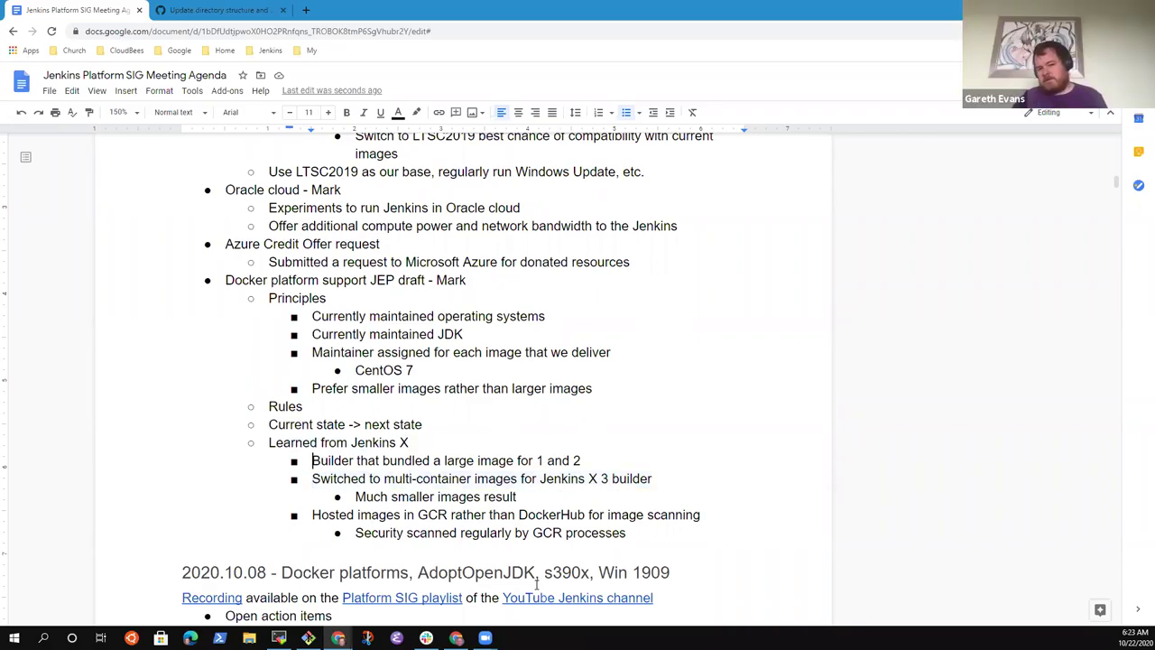
# Add a bullet after the security scanning note, at the level of the GCR hosting point, reading "Push to include multi-platform images"
pyautogui.press('Down')
pyautogui.press('Down')
pyautogui.press('Down')
pyautogui.press('Down')
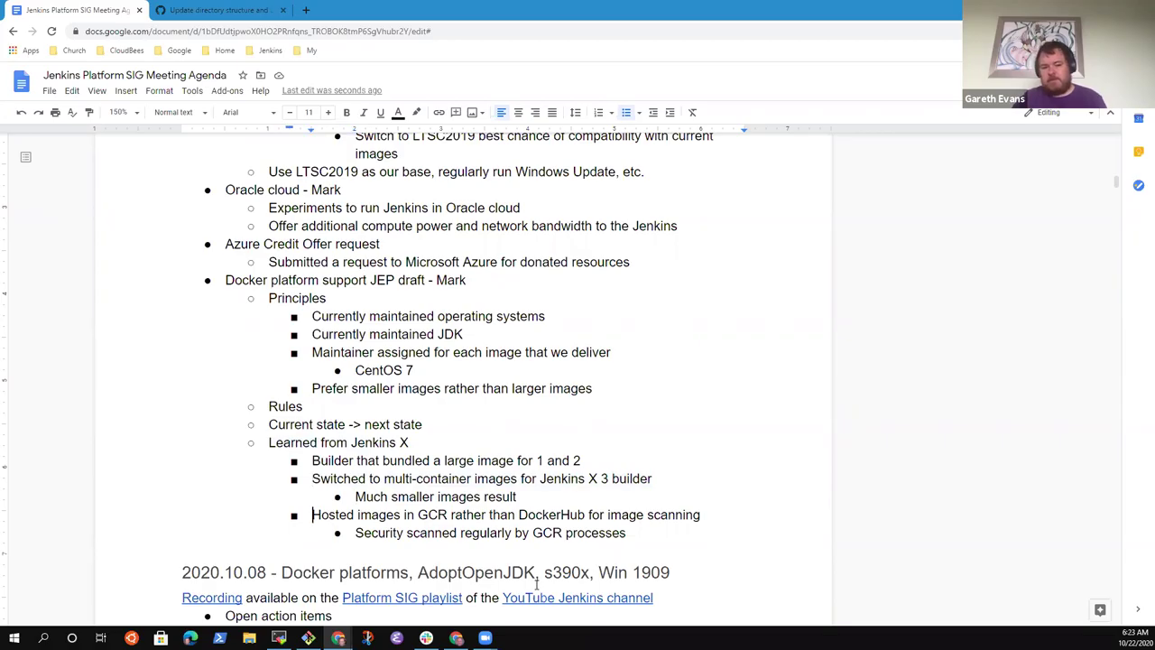
pyautogui.press('End')
pyautogui.press('Return')
pyautogui.press('Tab')
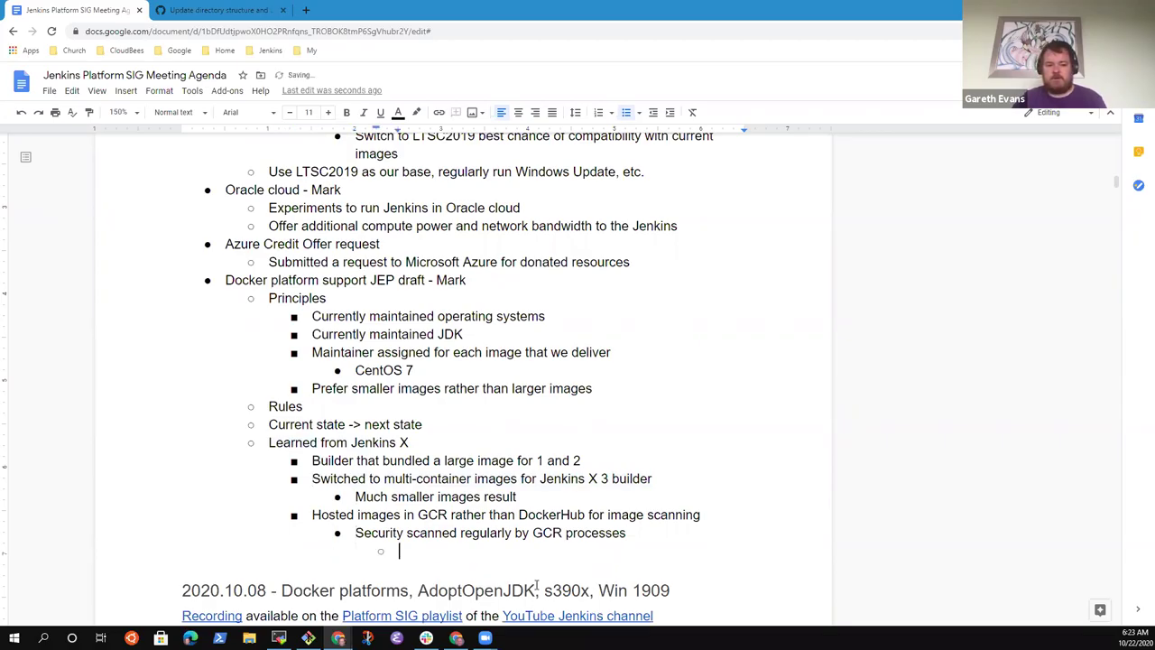
pyautogui.hotkey('shift', 'Tab')
pyautogui.hotkey('shift', 'Tab')
pyautogui.write('Push ')
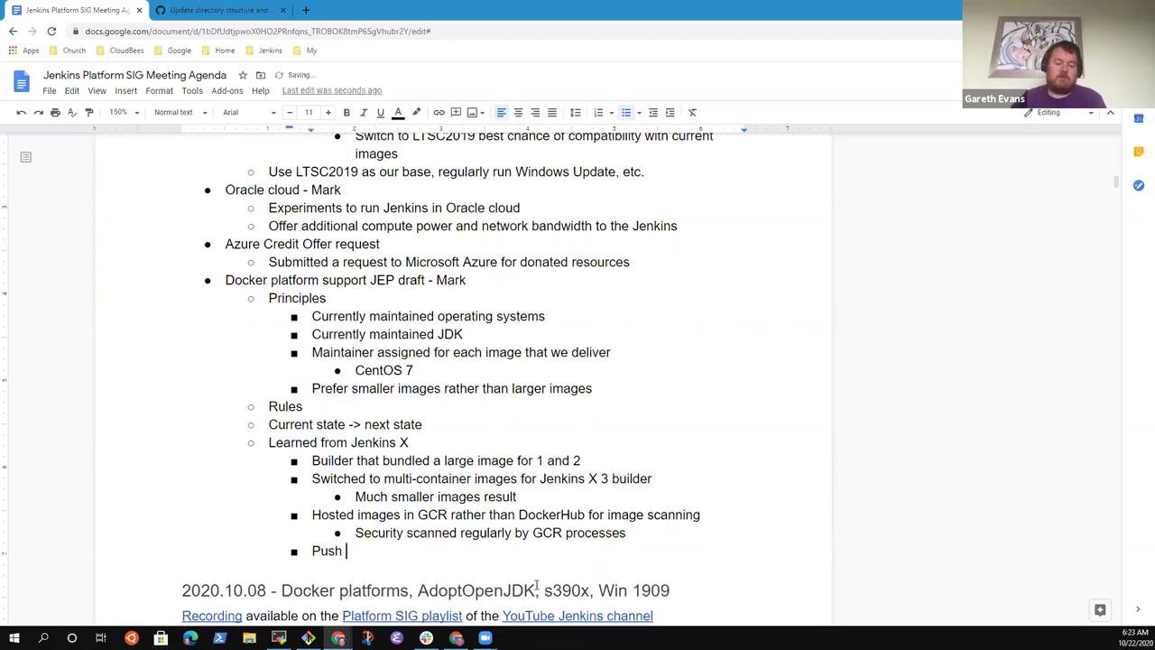
pyautogui.write('to include ')
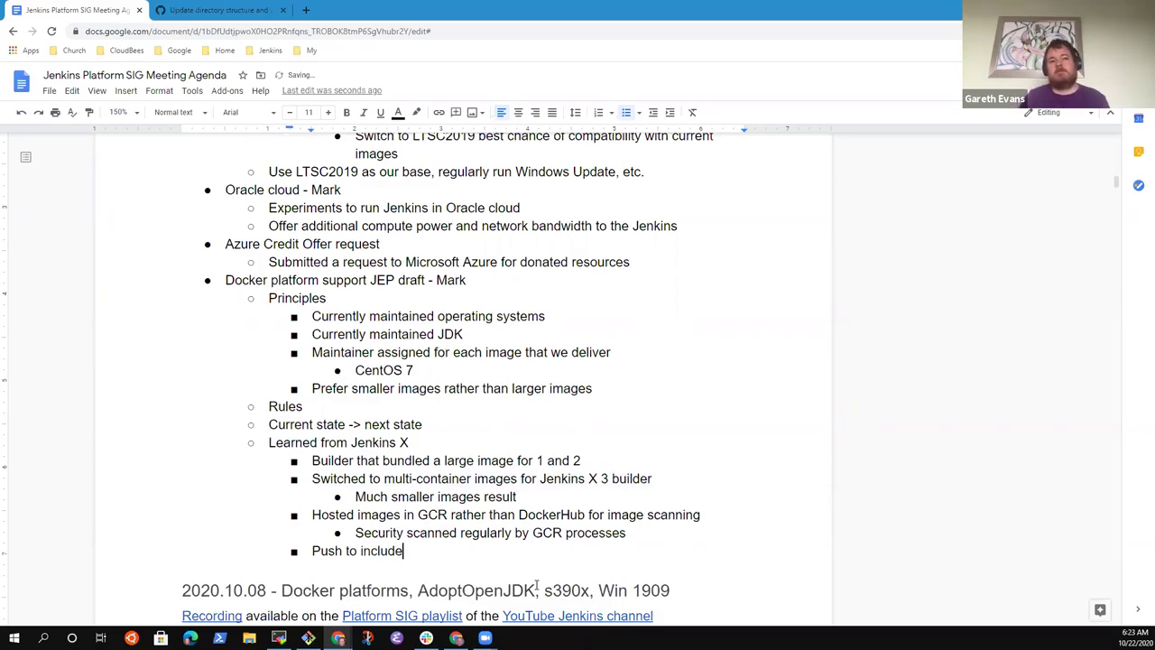
pyautogui.write('other')
pyautogui.press('BackSpace')
pyautogui.press('BackSpace')
pyautogui.press('BackSpace')
pyautogui.press('BackSpace')
pyautogui.press('BackSpace')
pyautogui.write('multi-platform ')
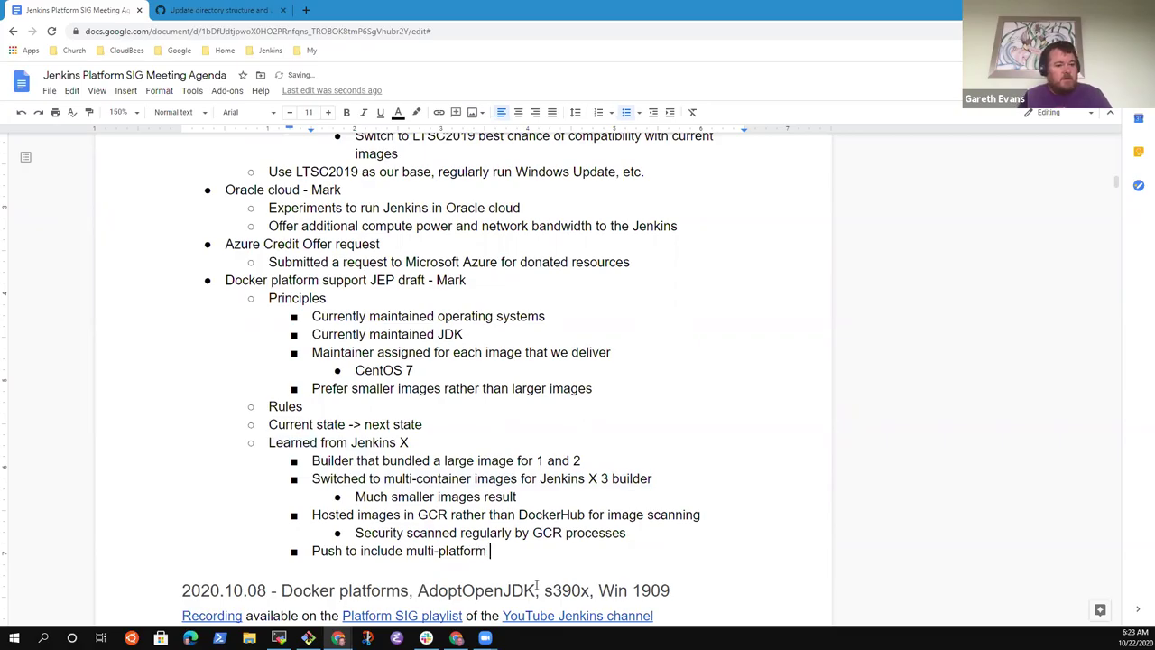
pyautogui.write('images')
# Add a nested bullet under the multi-platform images point reading "ARM and AMD64"
pyautogui.press('Return')
pyautogui.press('Tab')
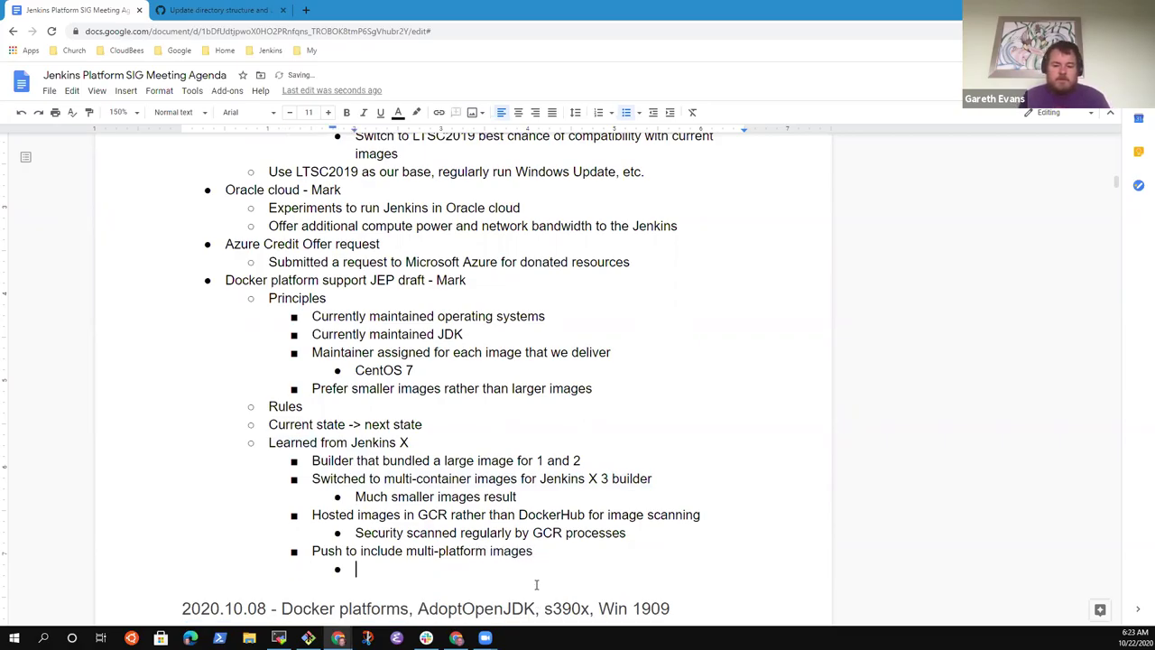
pyautogui.write('ARM and')
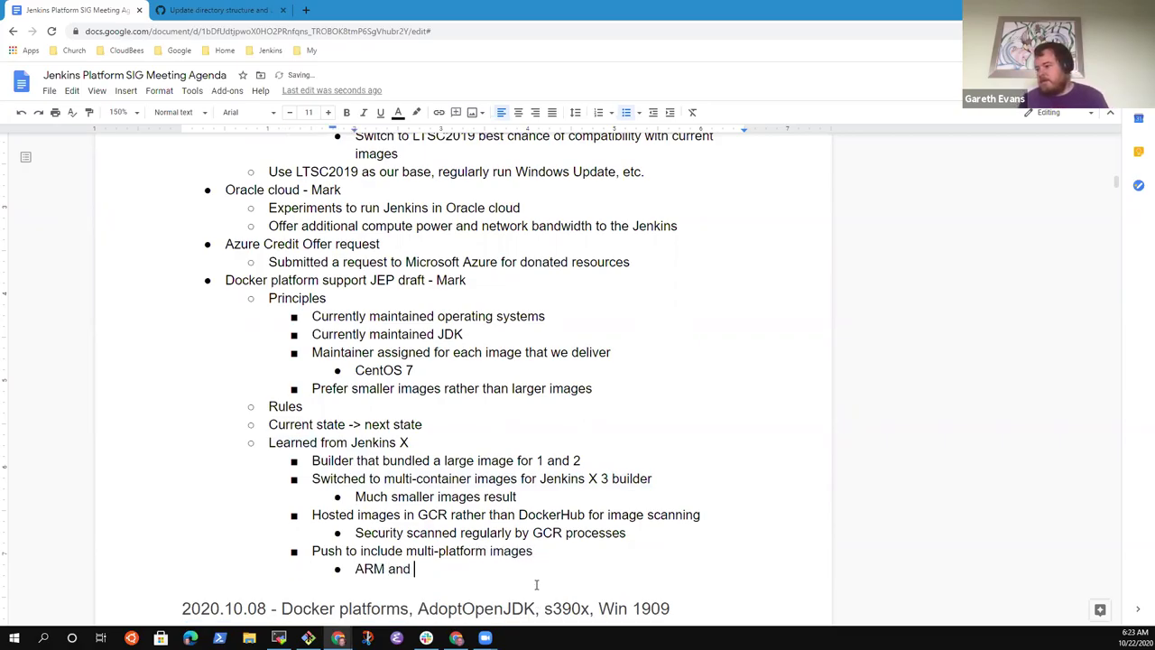
pyautogui.write(' amd64')
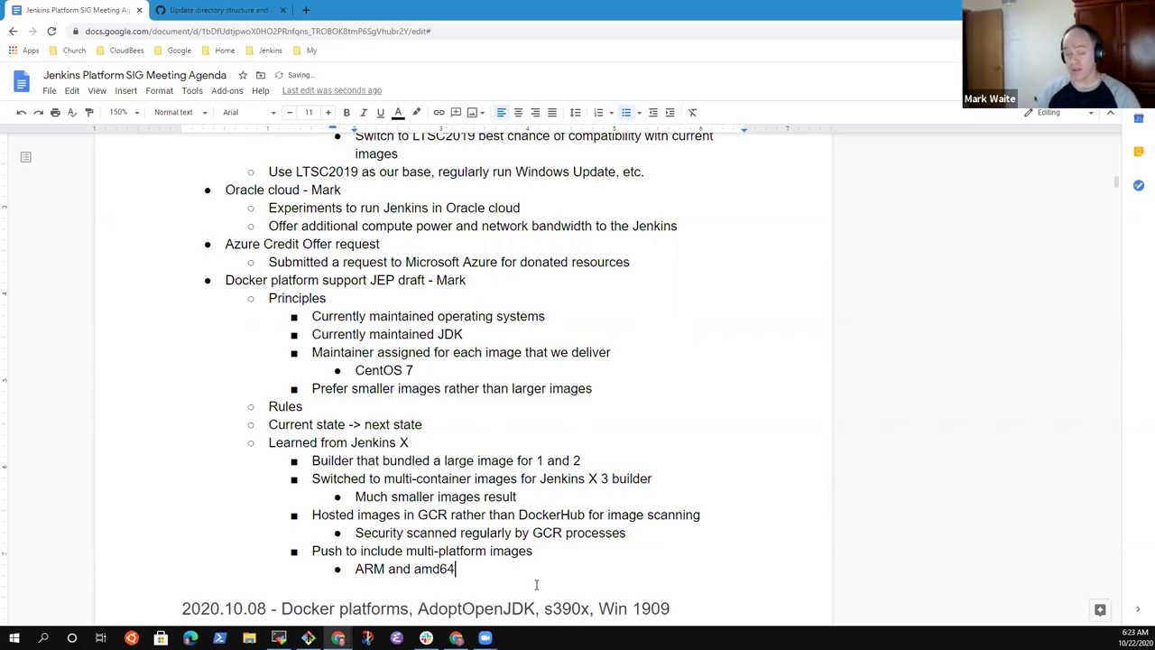
pyautogui.hotkey('ctrl', 'BackSpace')
pyautogui.write('AMD64')
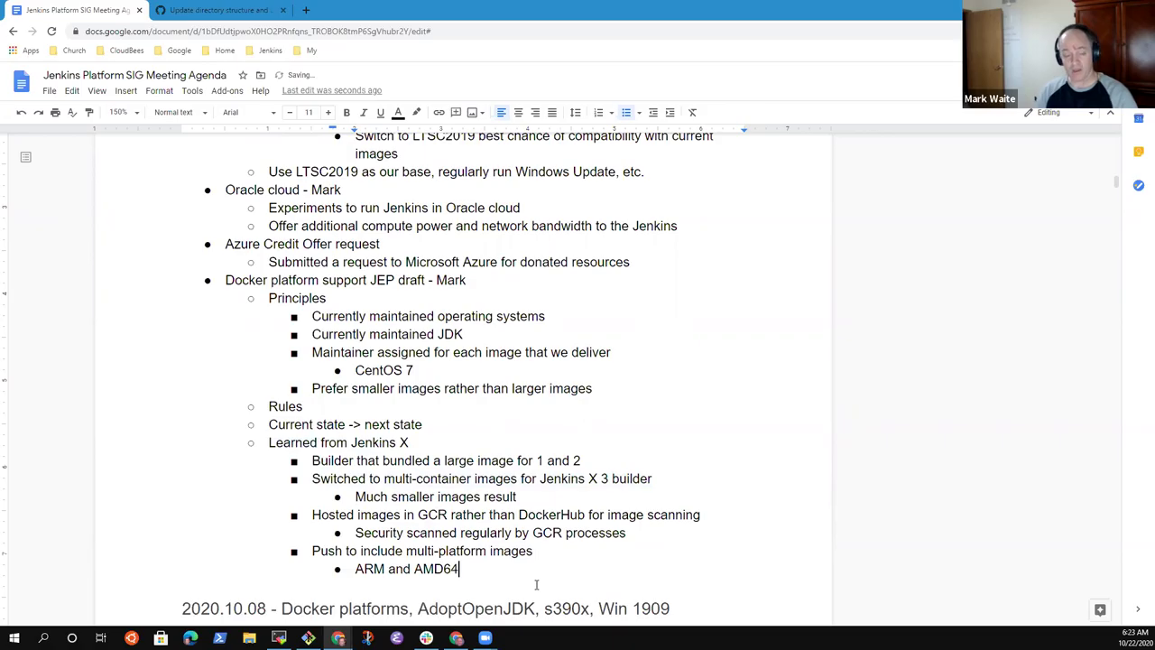
# Add a second nested bullet under the multi-platform images point reading "IBM s390x and ppc64le", with a lowercase s
pyautogui.press('Return')
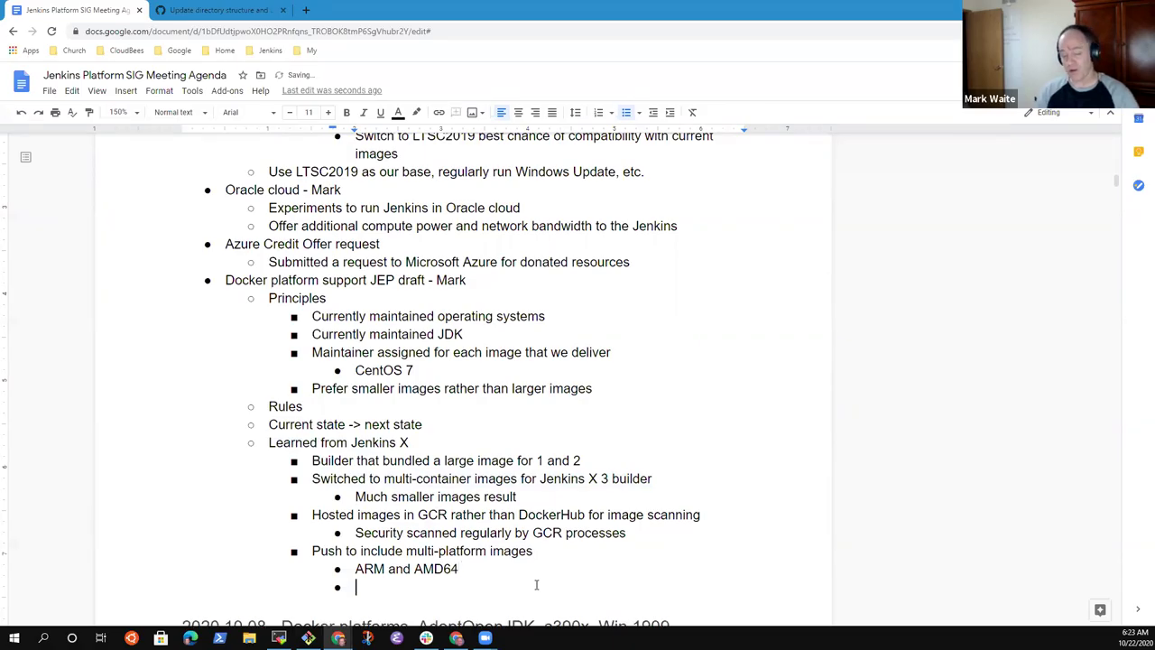
pyautogui.write('s390')
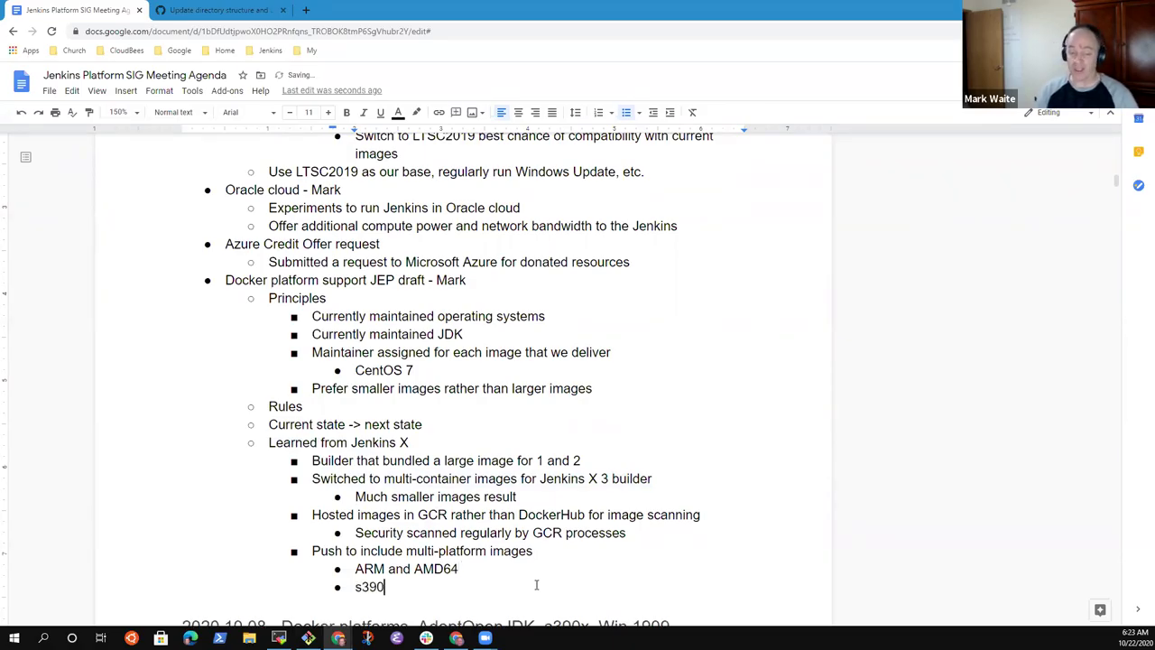
pyautogui.write('x and ppcle')
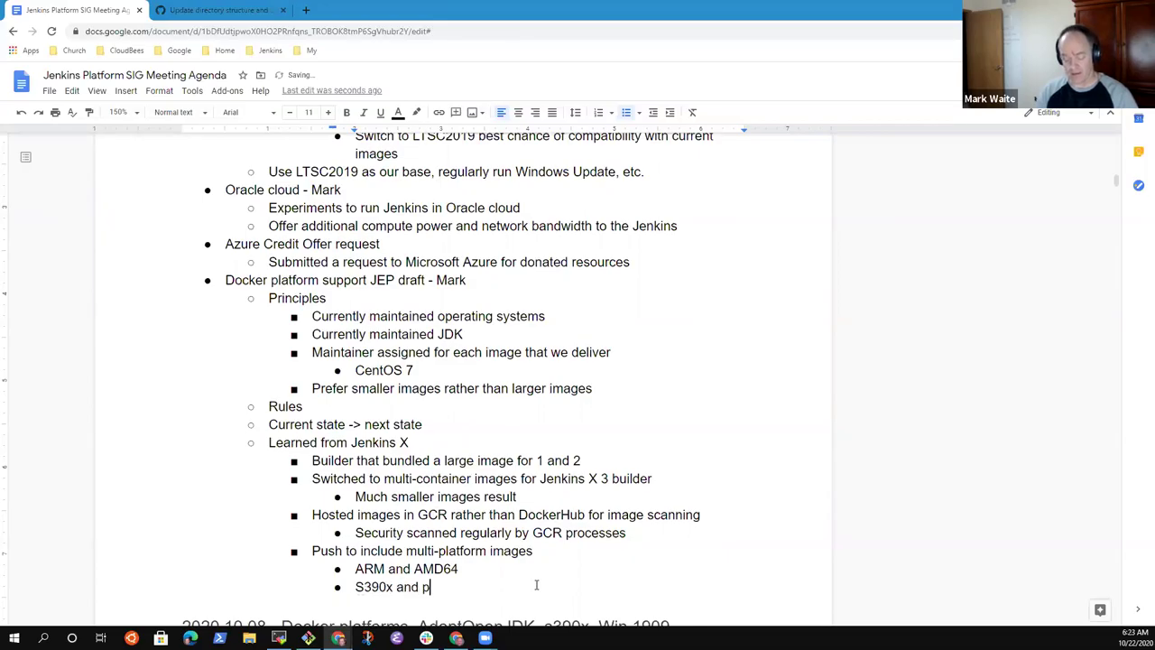
pyautogui.press('BackSpace')
pyautogui.press('BackSpace')
pyautogui.write('64')
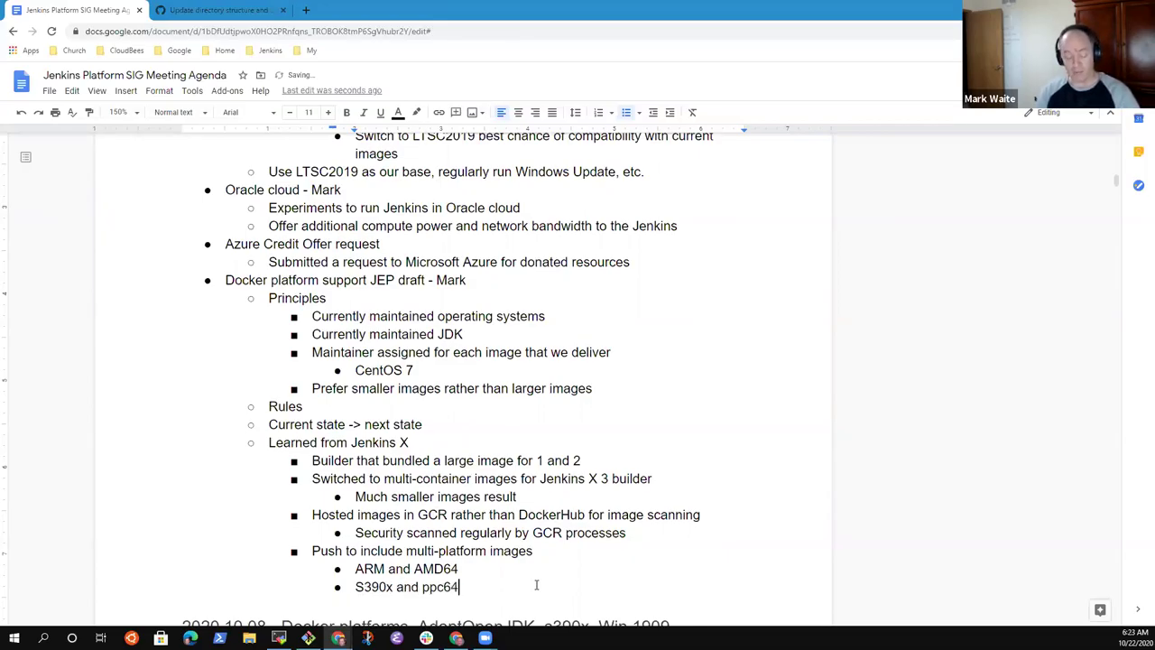
pyautogui.write('le')
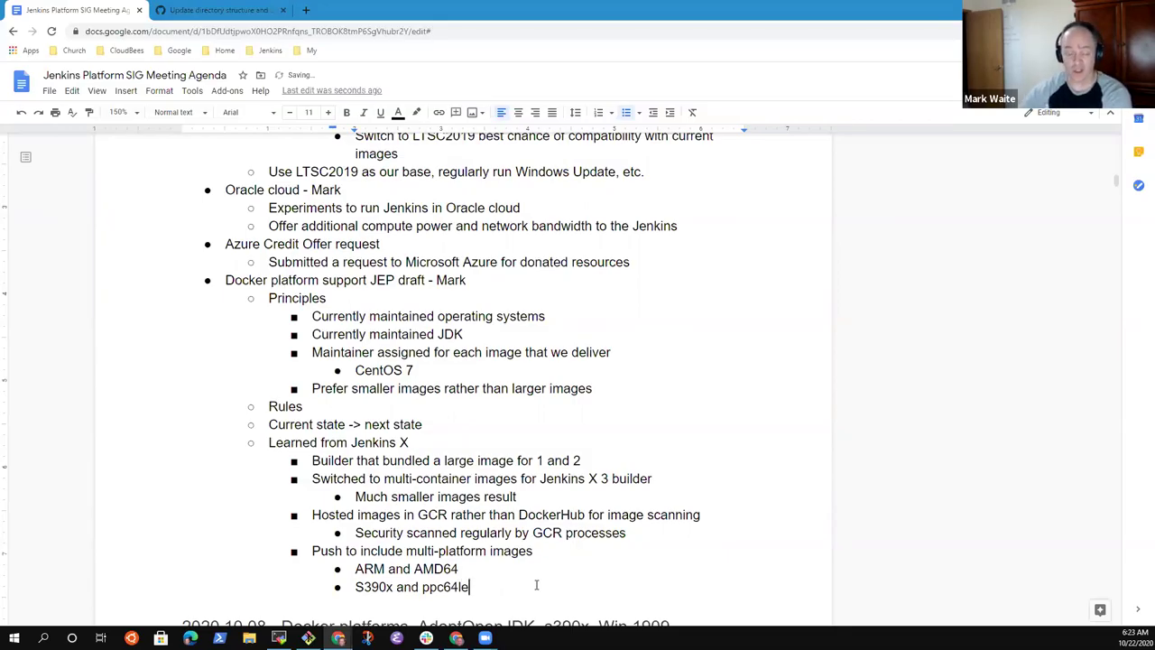
pyautogui.press('Home')
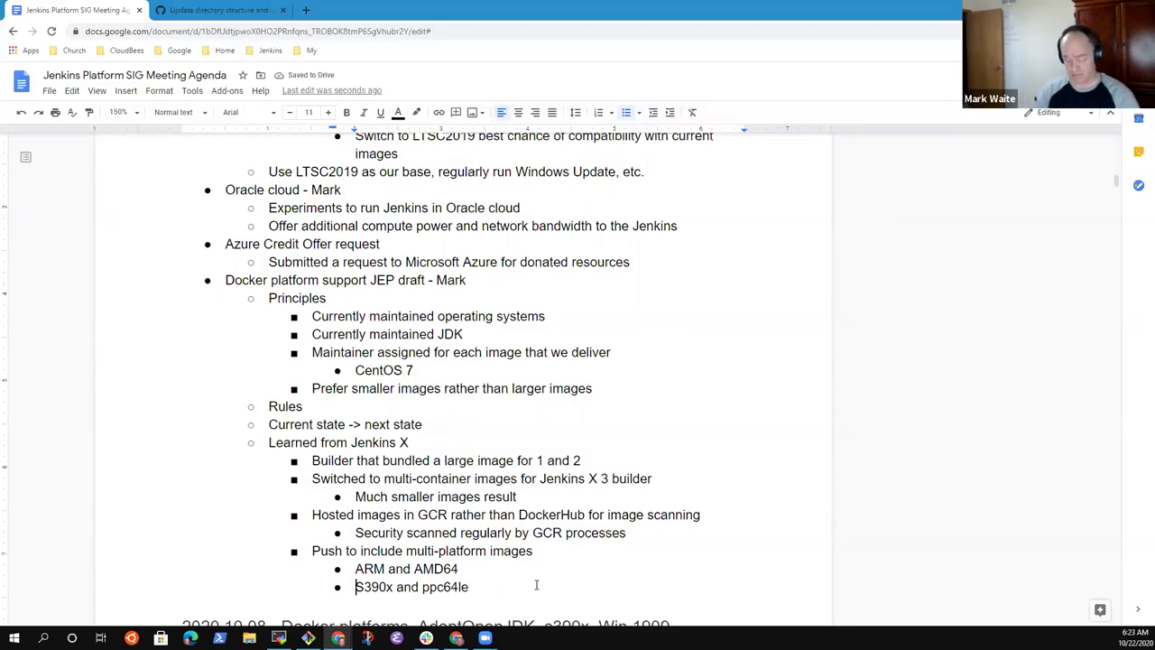
pyautogui.write('IBM')
pyautogui.press('Delete')
pyautogui.write('s')
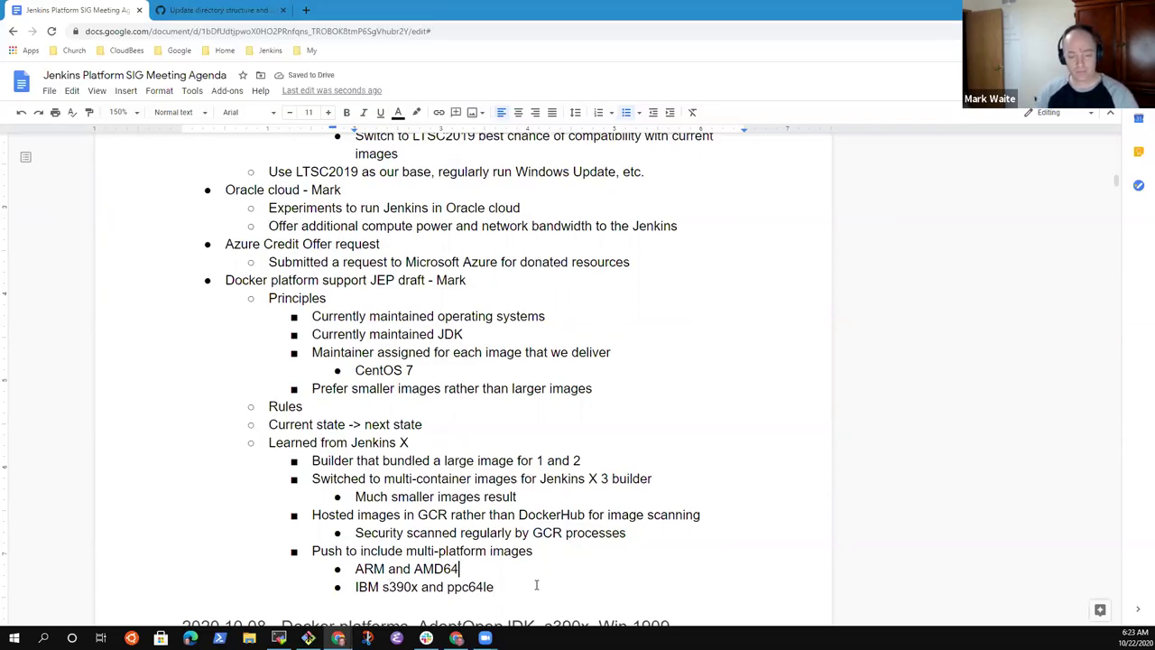
# Insert a "Jenkins platform plan" bullet above the multi-platform images point, at the same level as Learned from Jenkins X
pyautogui.press('Up')
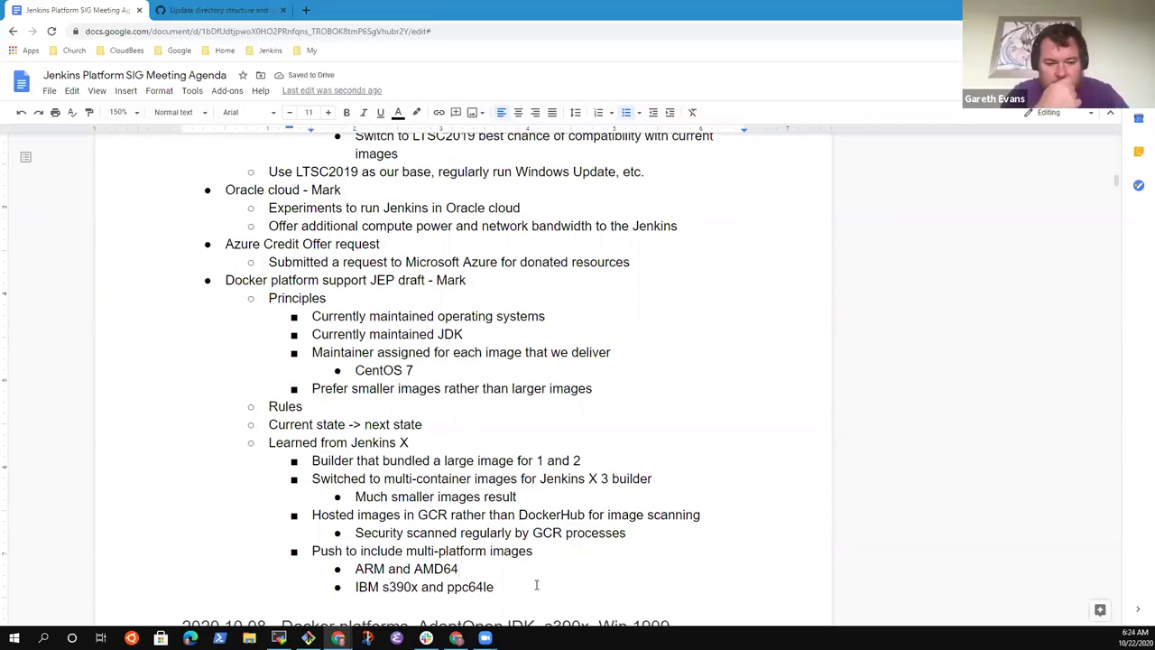
pyautogui.press('Up')
pyautogui.press('End')
pyautogui.press('Return')
pyautogui.hotkey('shift', 'Tab')
pyautogui.write('Jenkins platform plan')
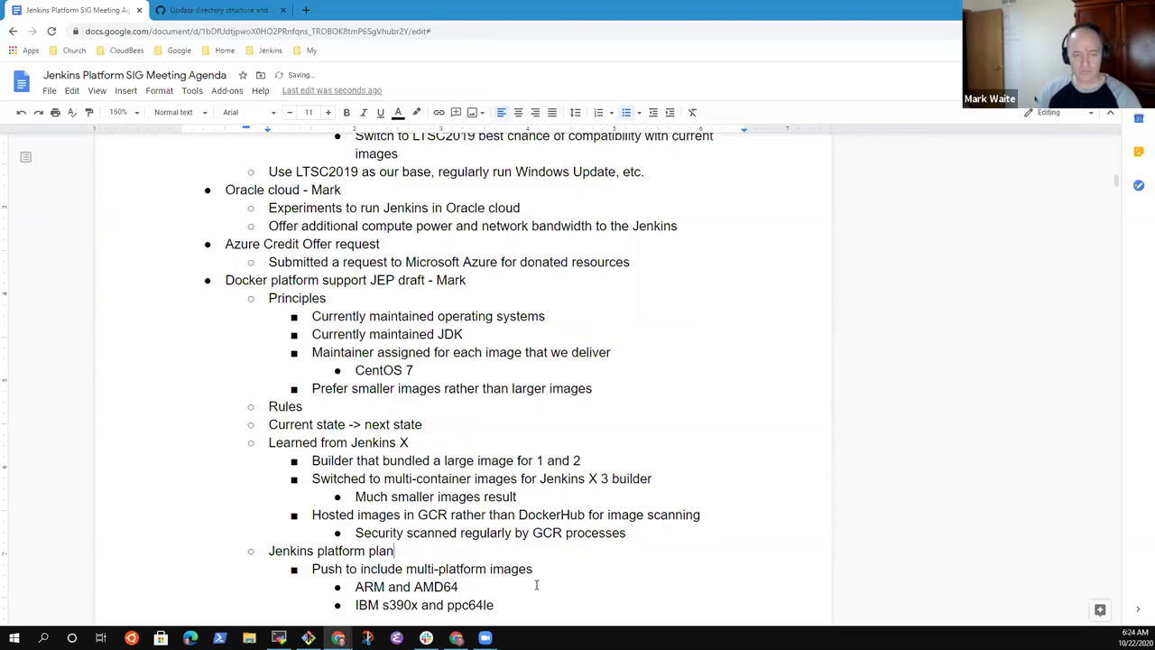
pyautogui.press('Down')
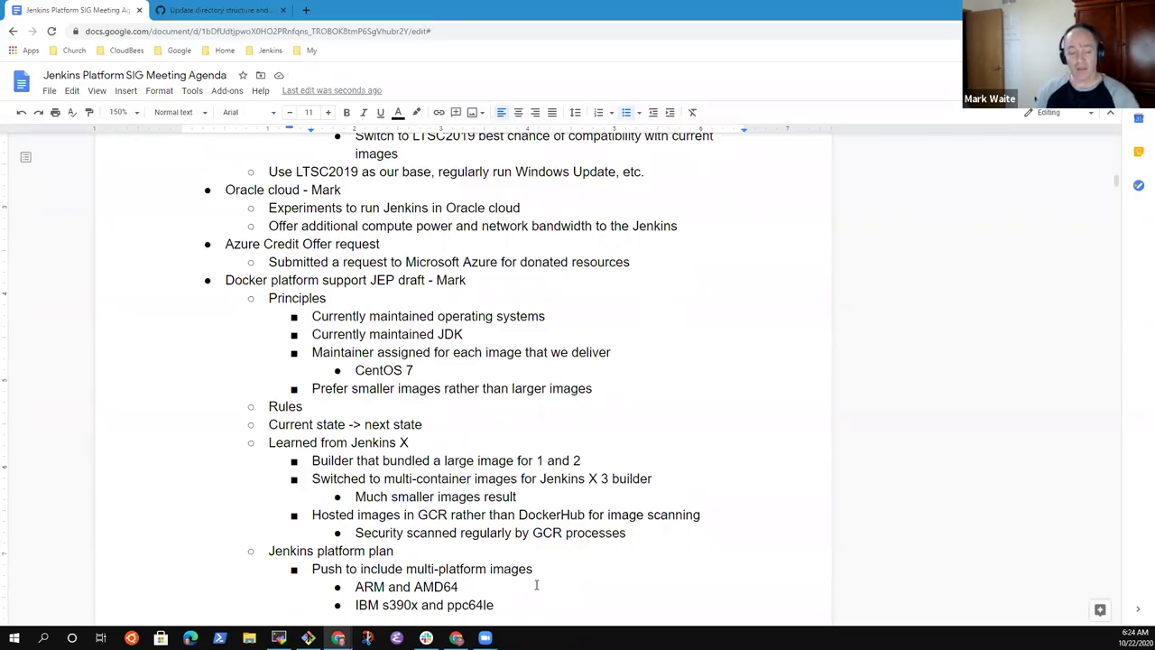
pyautogui.press('Down')
pyautogui.press('Down')
pyautogui.scroll(-1, 536, 584)
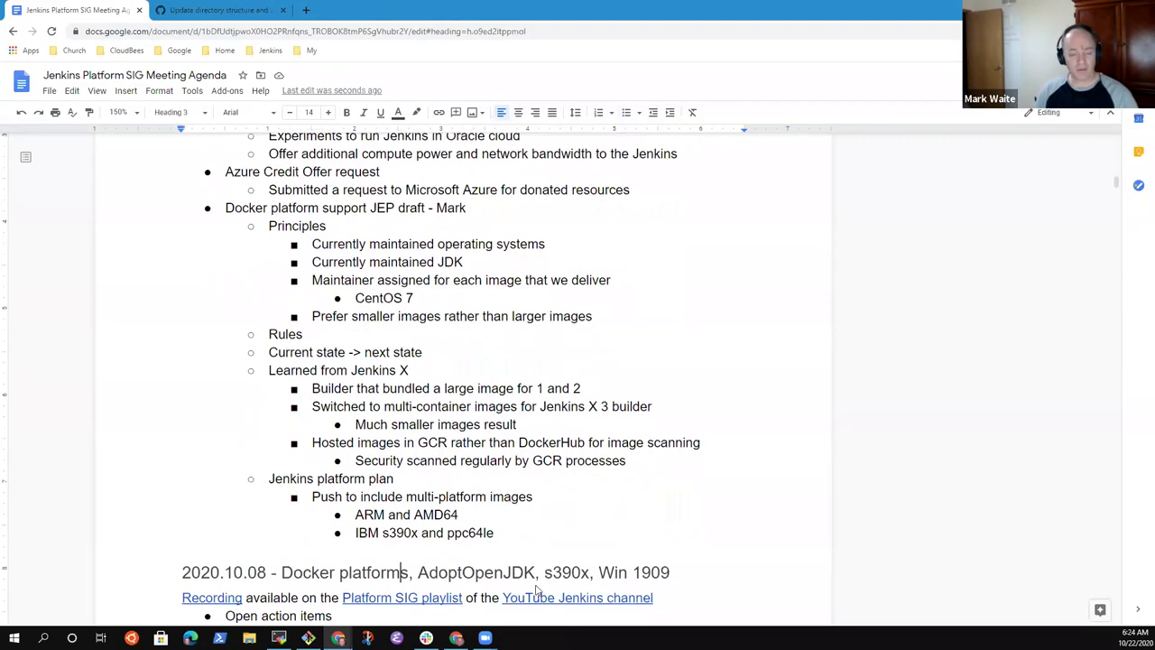
pyautogui.press('Up')
pyautogui.press('Down')
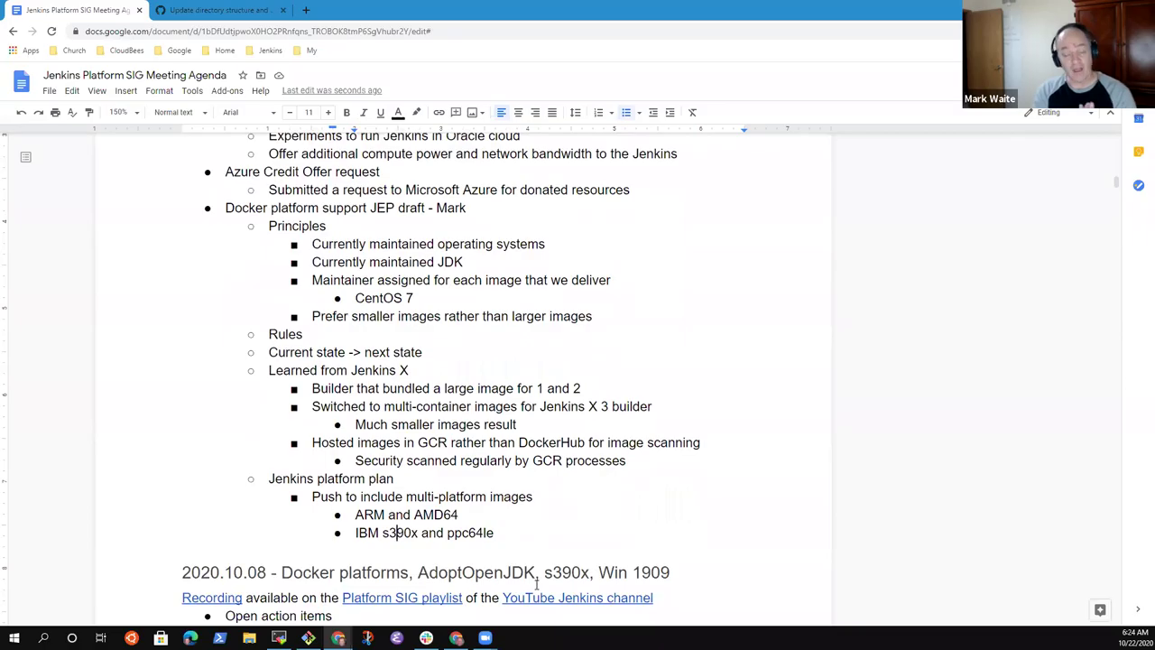